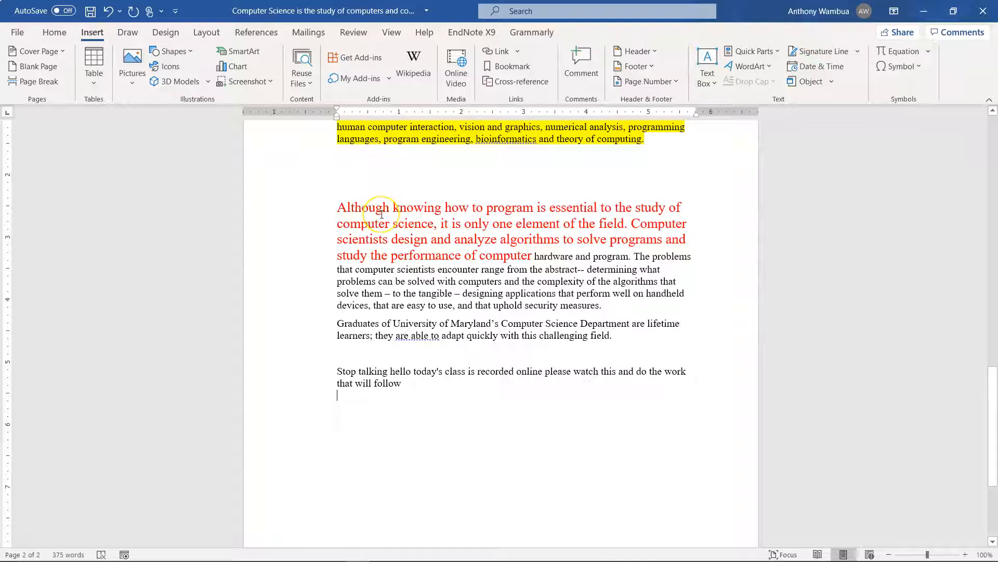
scroll(381, 146, up, 4)
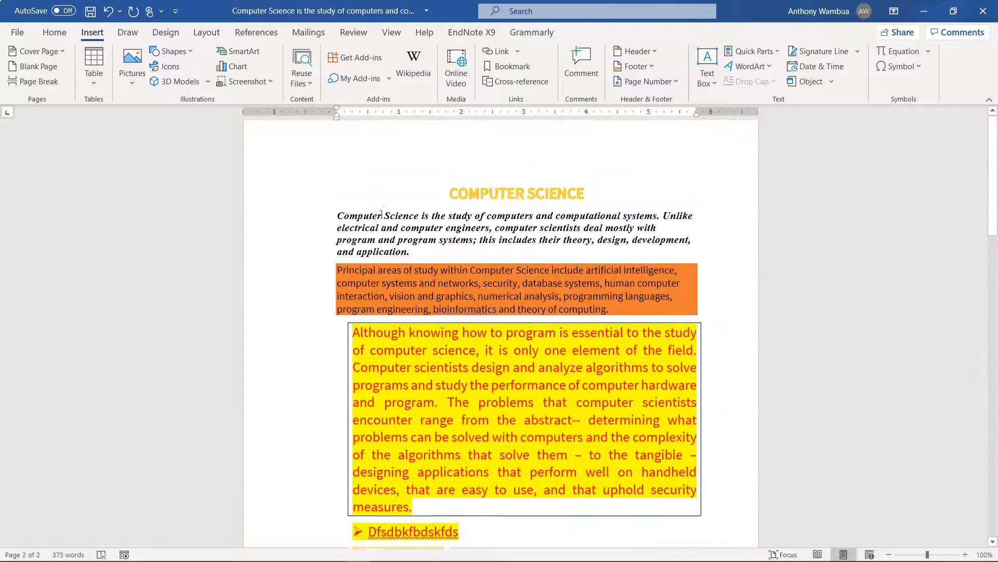
Insert the built-in Filigree cover page at the start of the document
click(338, 235)
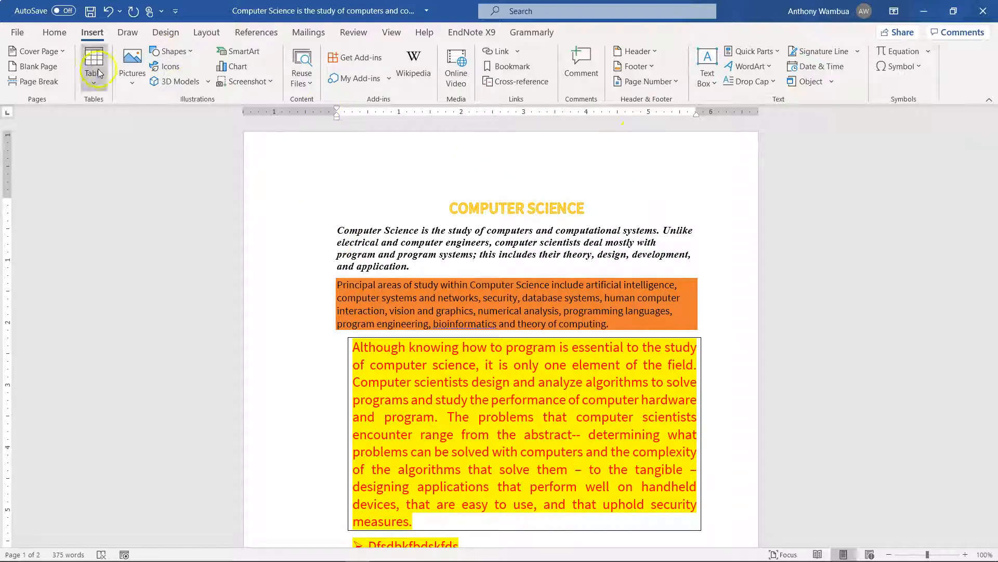
click(54, 50)
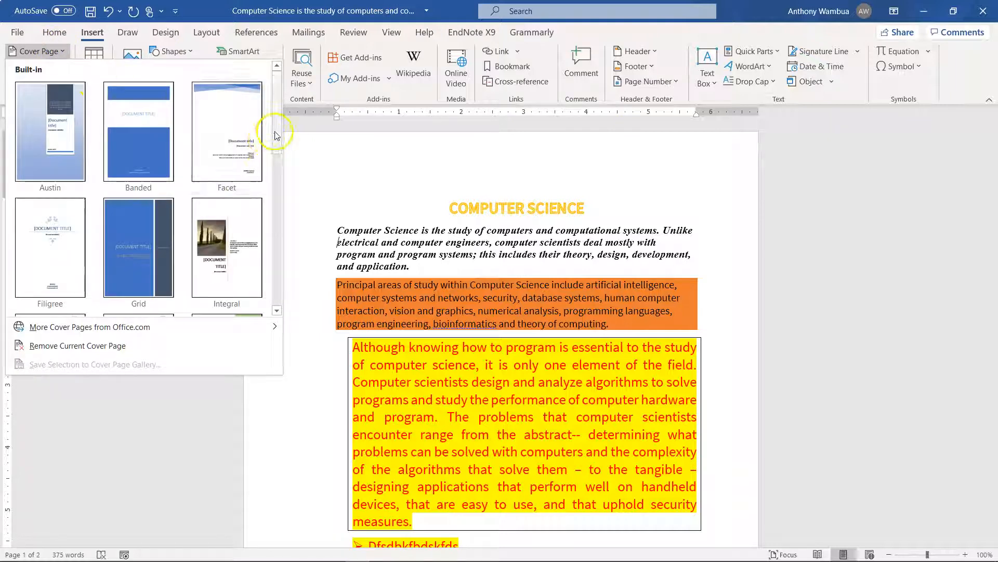
click(84, 258)
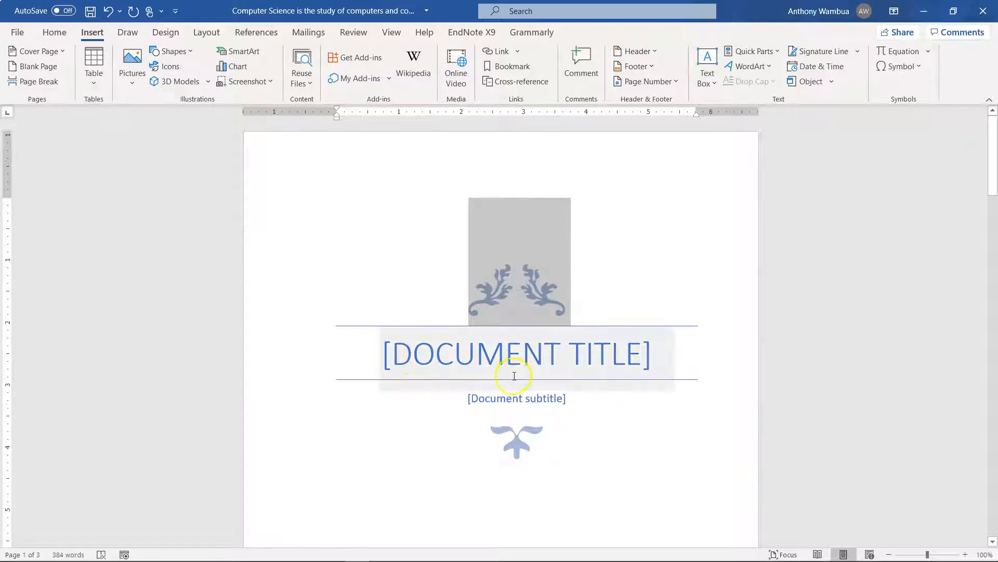
Replace the cover page's title placeholder with MS WORD PRACTICAL
click(596, 363)
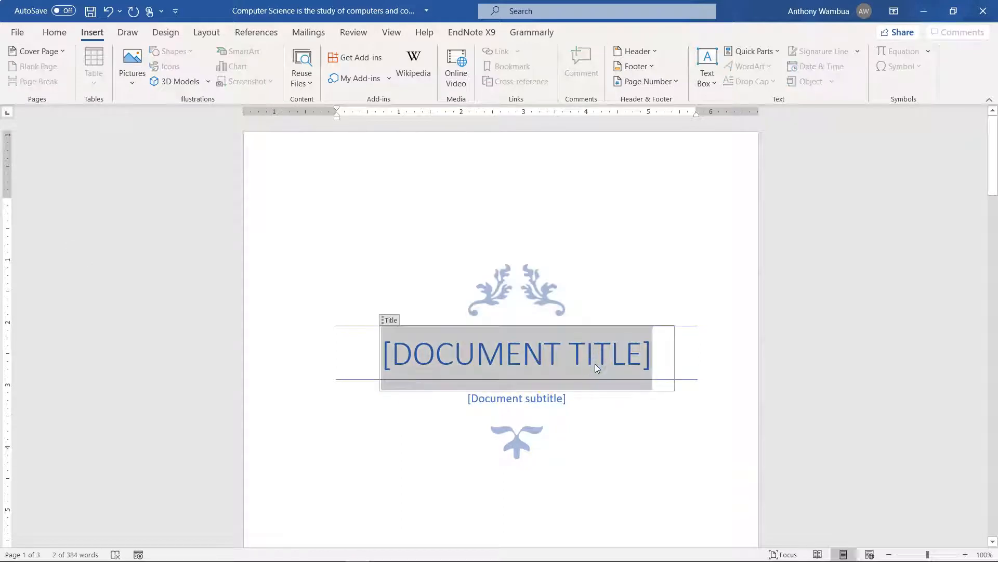
key(Delete)
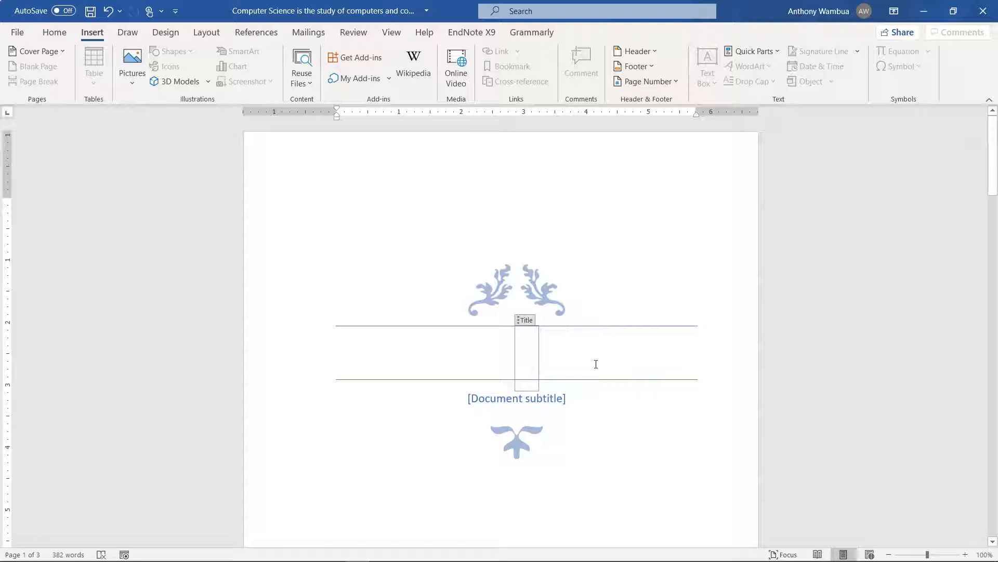
text(MS )
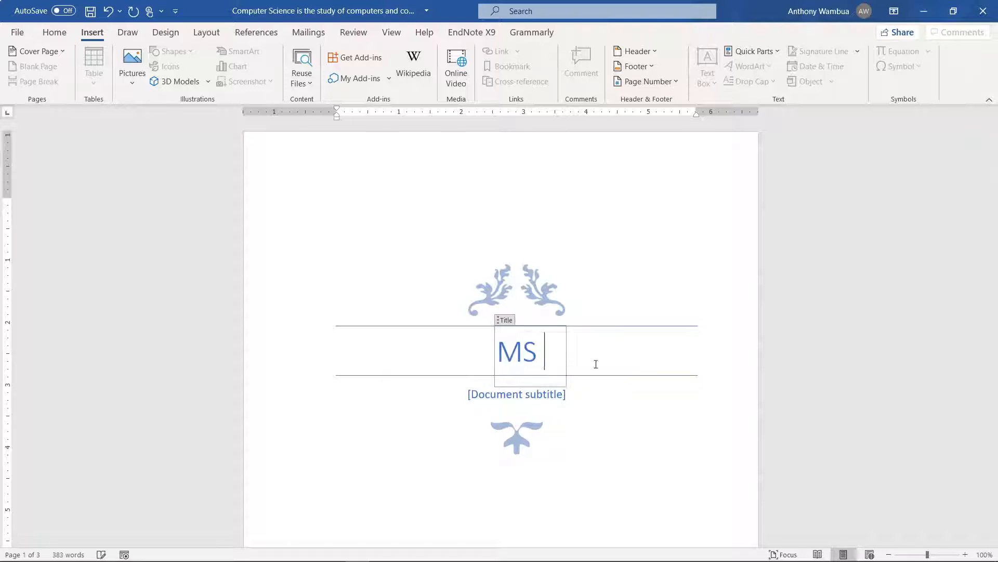
text(WORD P)
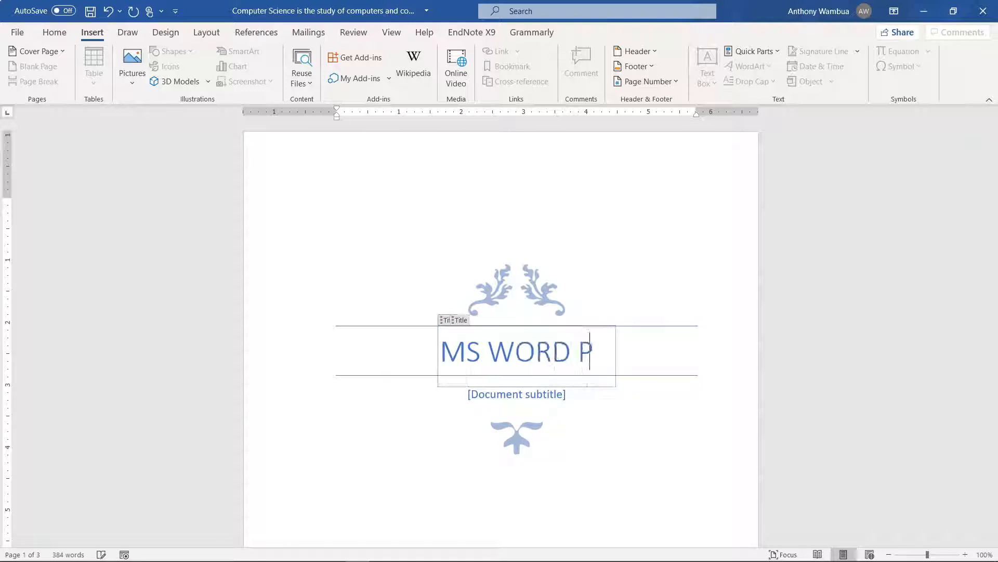
text(RACTICAL)
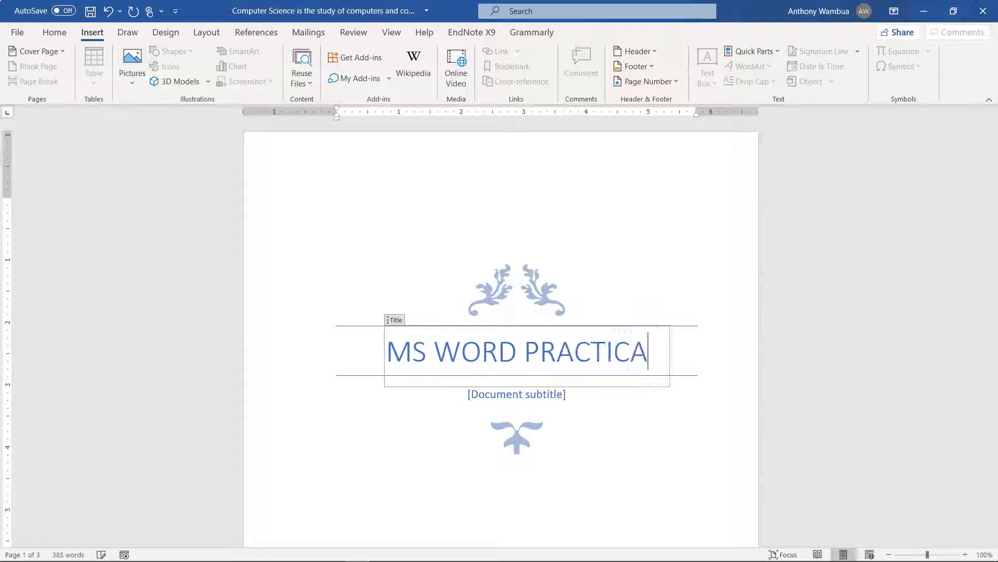
click(619, 465)
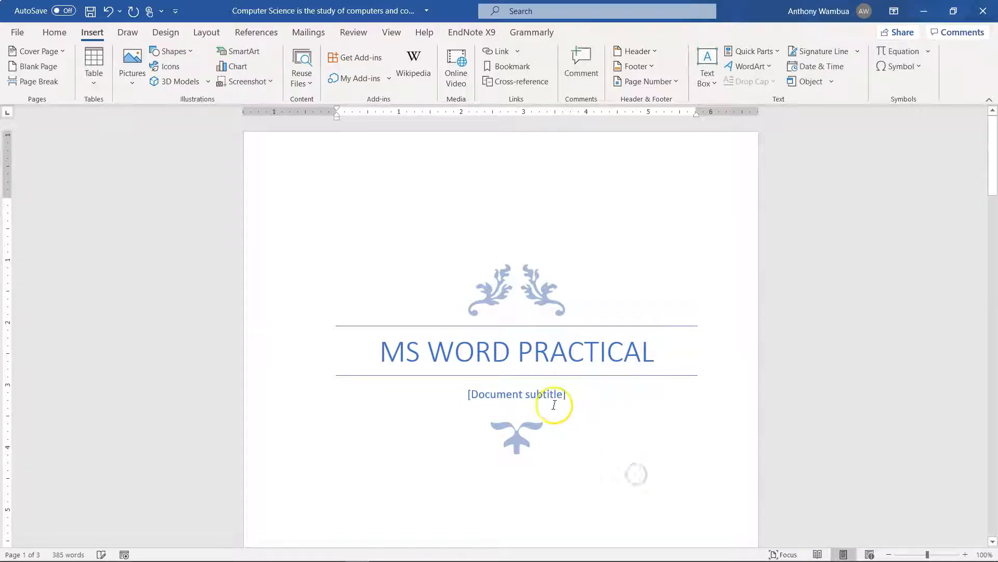
Set the cover page's date to March 29, 2021 and select the company address placeholder
scroll(674, 217, down, 1)
scroll(674, 217, down, 10)
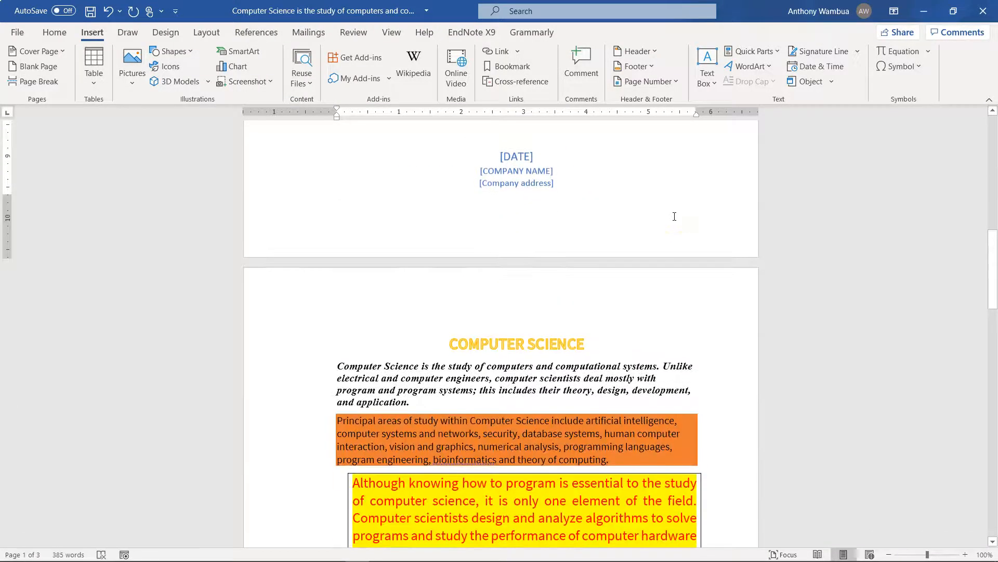
scroll(613, 208, up, 4)
click(517, 259)
click(551, 262)
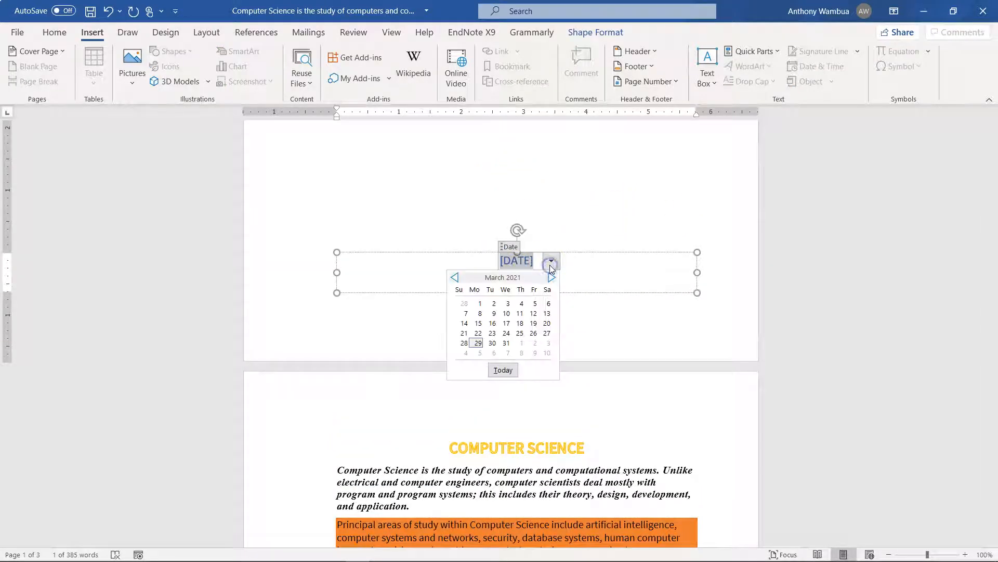
click(478, 343)
click(520, 286)
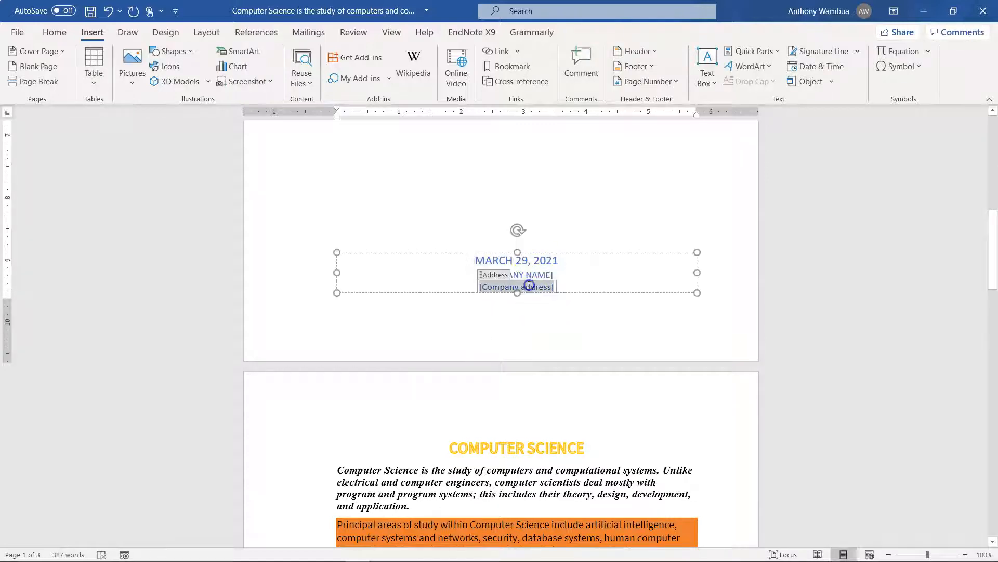
Look over the cover page from its title to the company details, as well as the COMPUTER SCIENCE page that follows it
scroll(597, 200, up, 10)
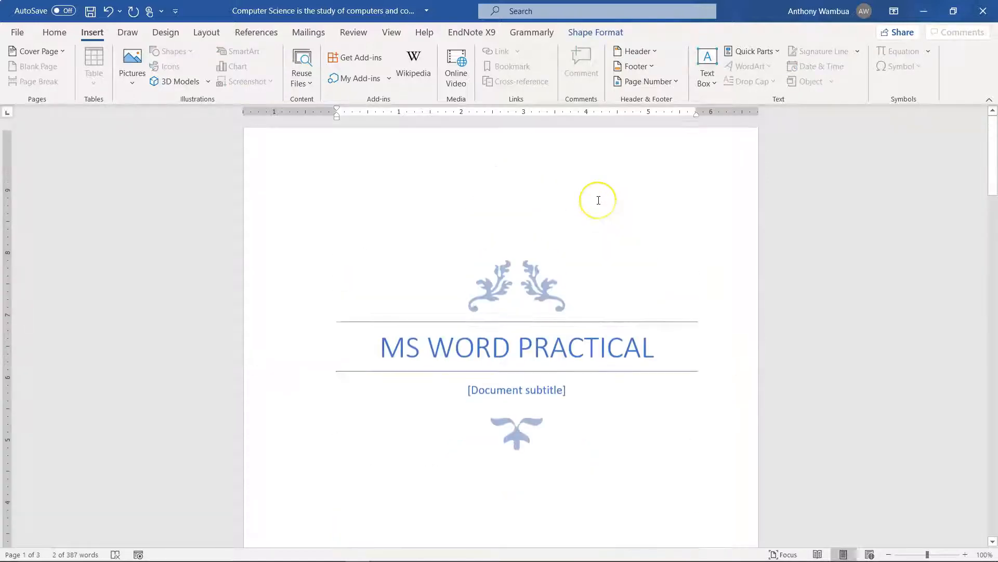
scroll(598, 200, down, 5)
scroll(597, 200, up, 10)
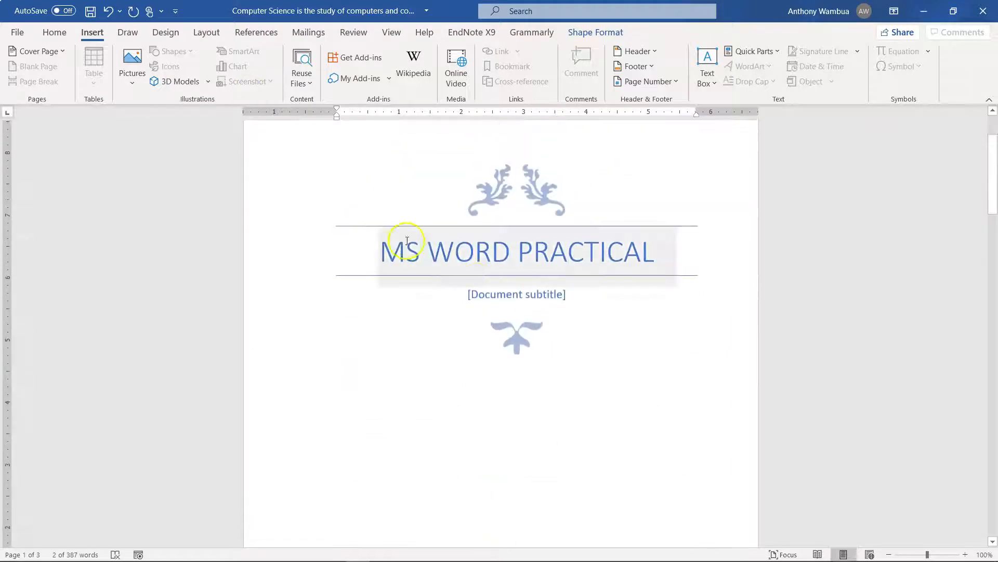
scroll(483, 283, down, 10)
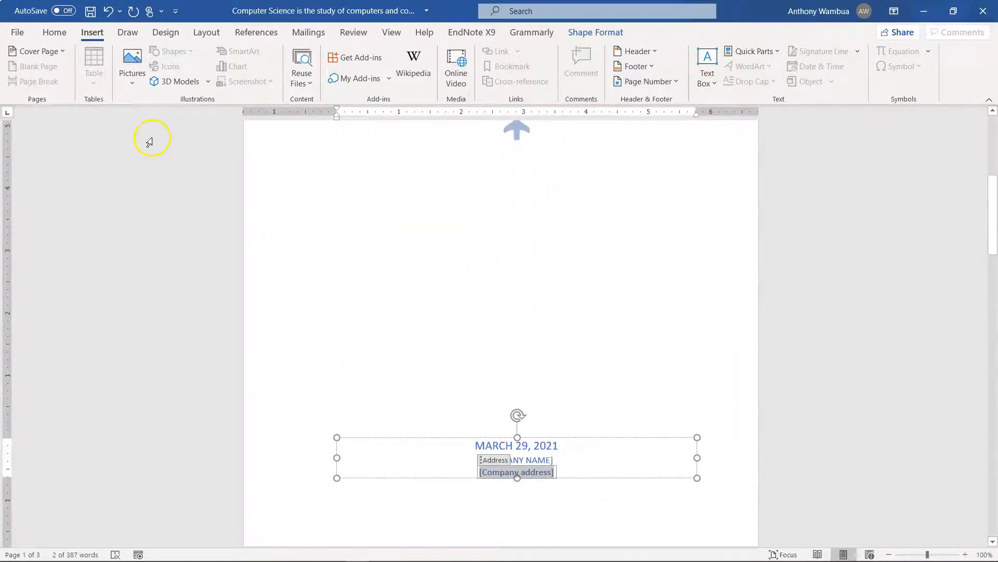
scroll(297, 249, down, 3)
scroll(297, 249, down, 3)
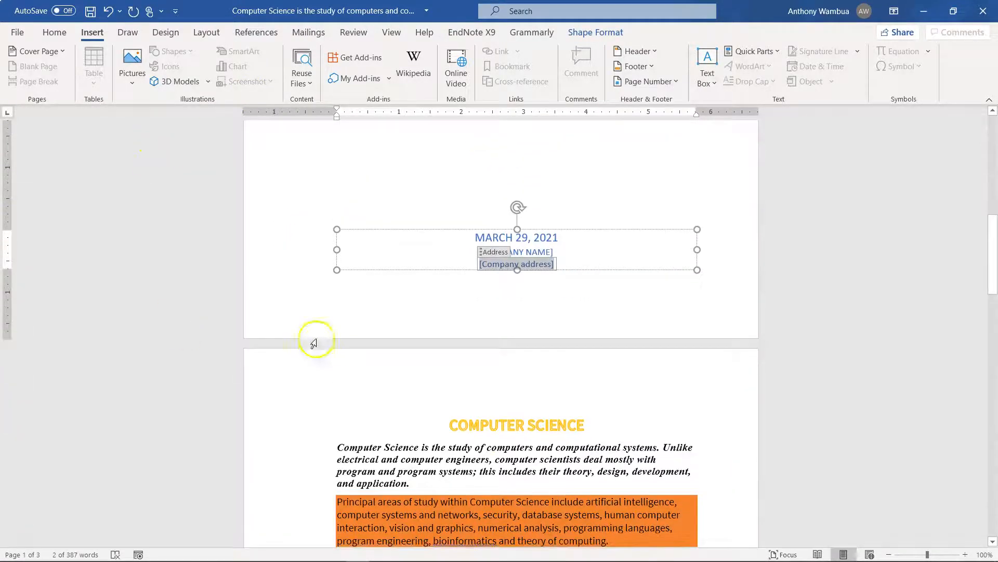
click(364, 395)
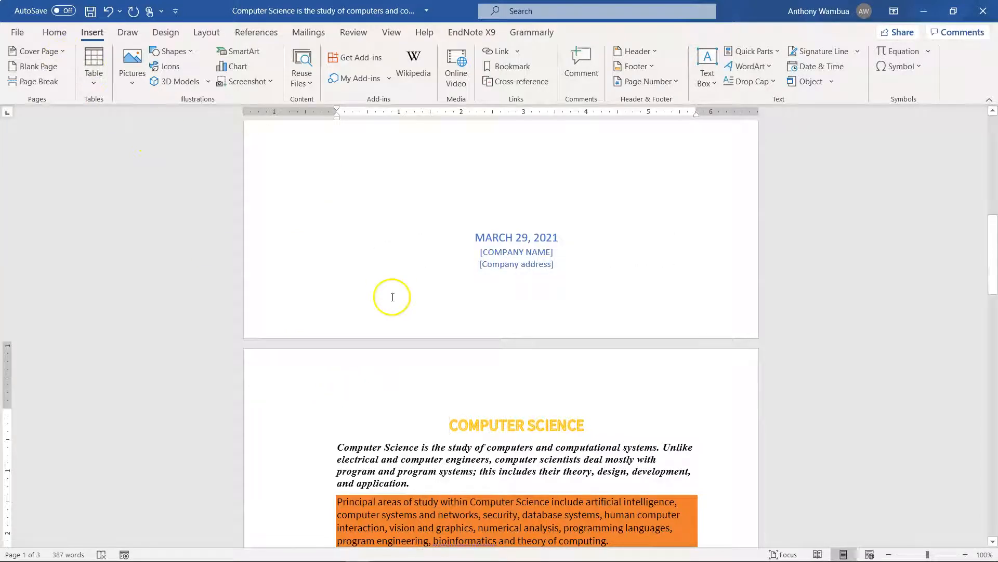
scroll(390, 297, down, 4)
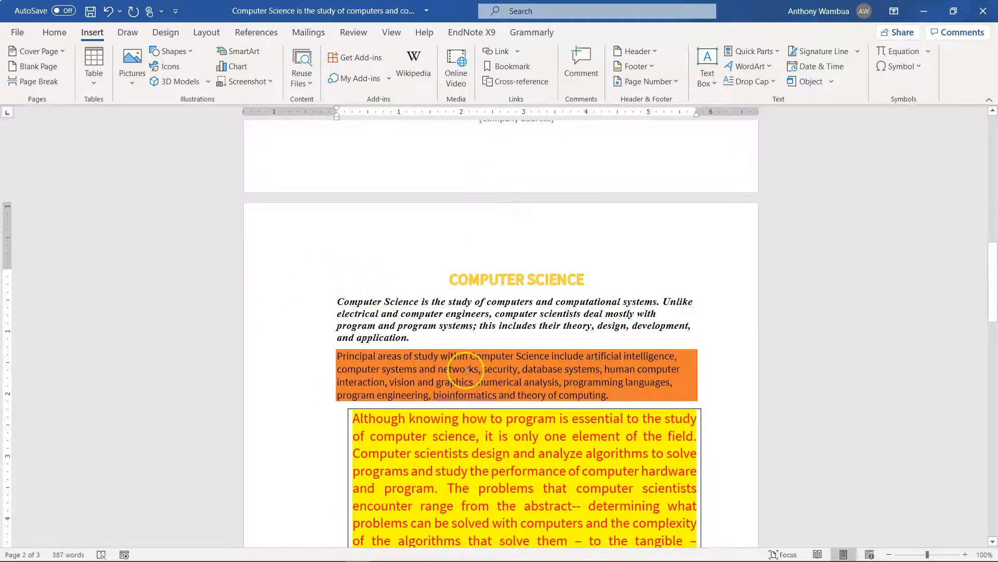
scroll(466, 370, down, 3)
scroll(467, 370, down, 9)
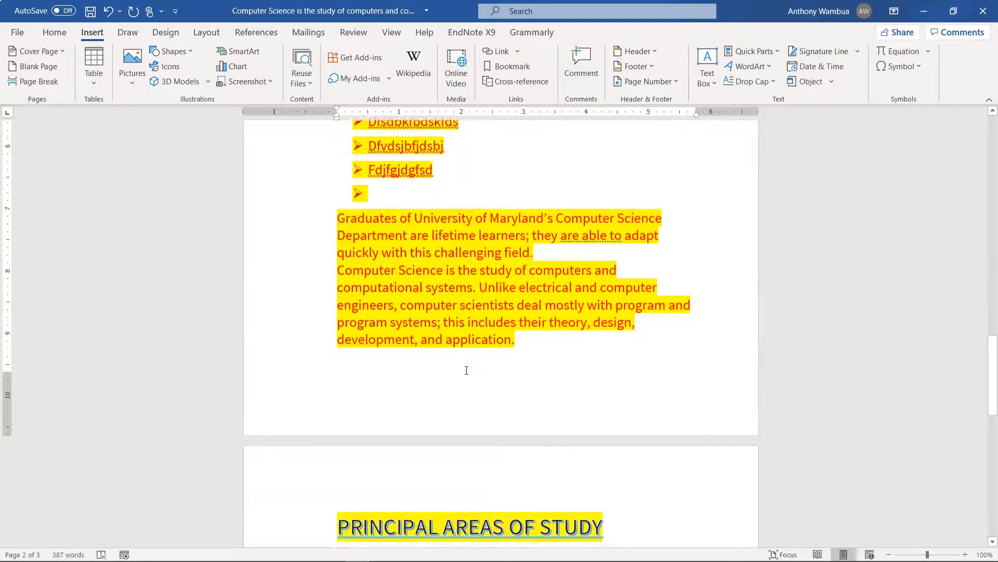
Insert a blank page on a new line after the highlighted paragraph ending in "development, and application."
click(529, 341)
key(Return)
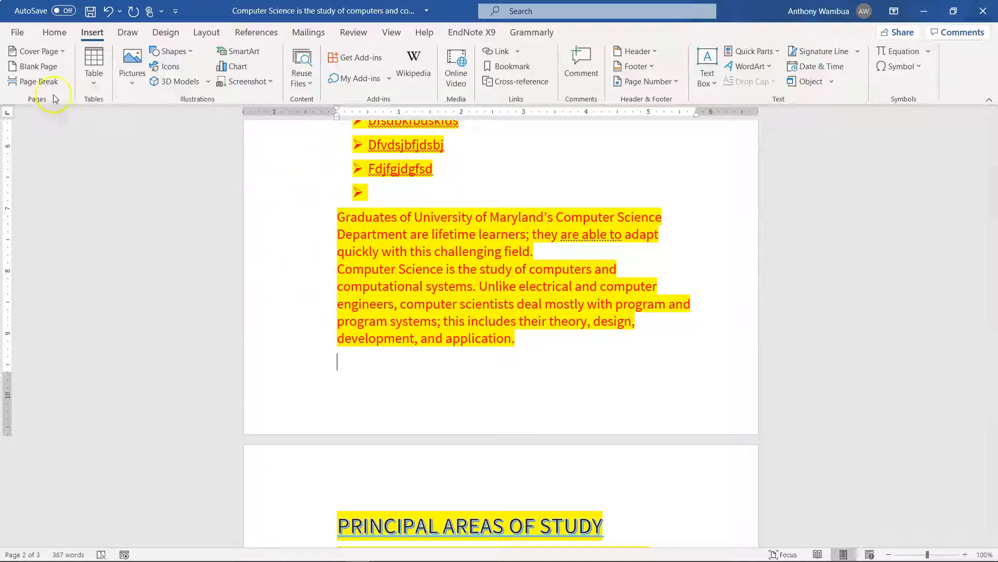
click(40, 67)
scroll(412, 271, up, 15)
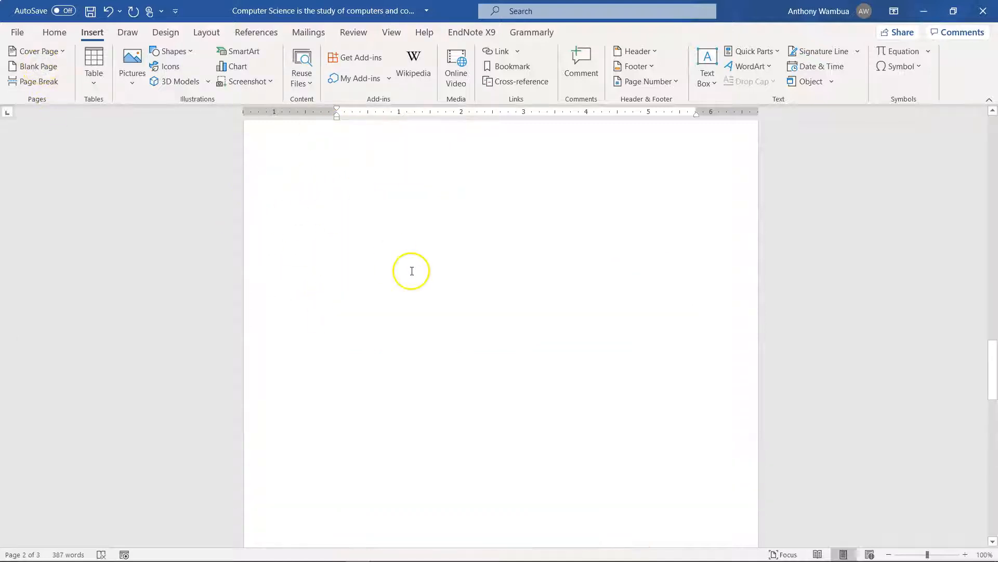
scroll(412, 271, down, 3)
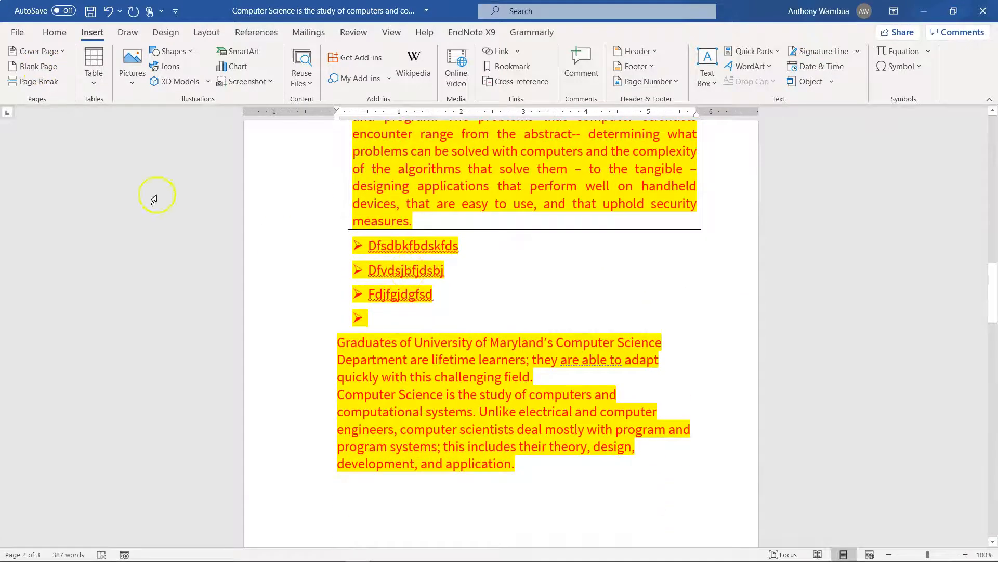
click(46, 66)
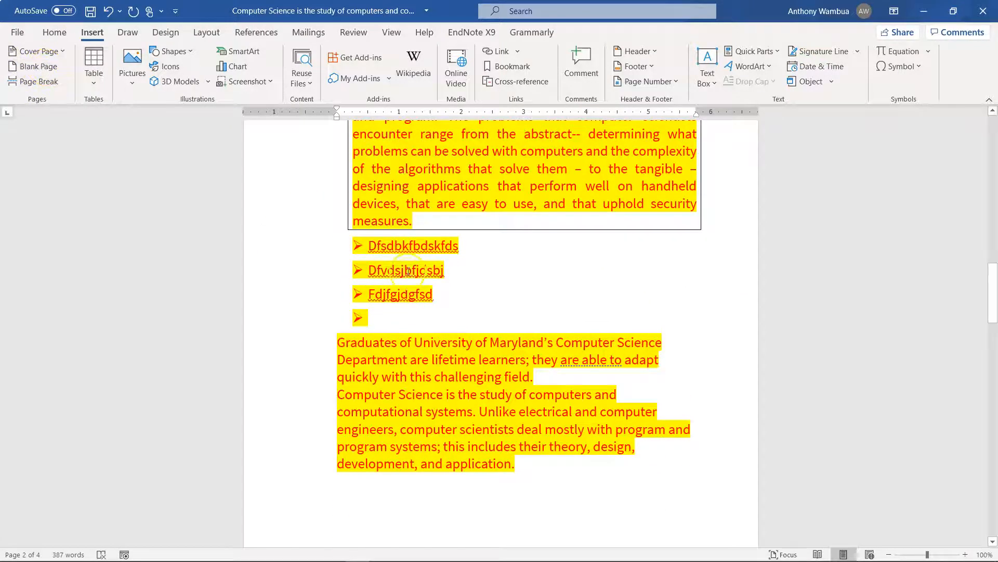
scroll(409, 276, down, 3)
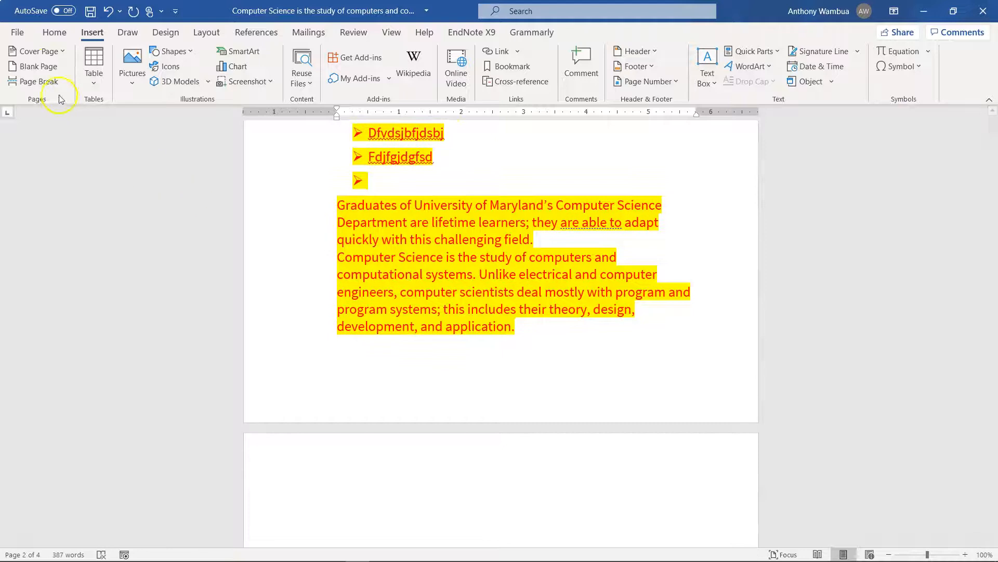
scroll(409, 292, down, 3)
scroll(409, 292, down, 20)
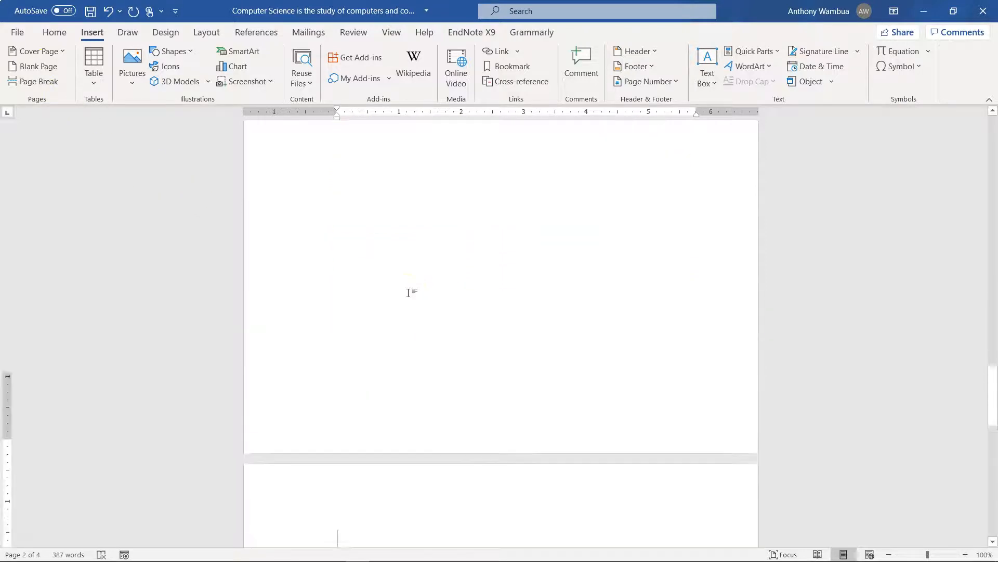
Insert a page break before the red paragraph beginning "Although knowing how to program" and check the resulting page split
scroll(409, 293, up, 1)
click(339, 251)
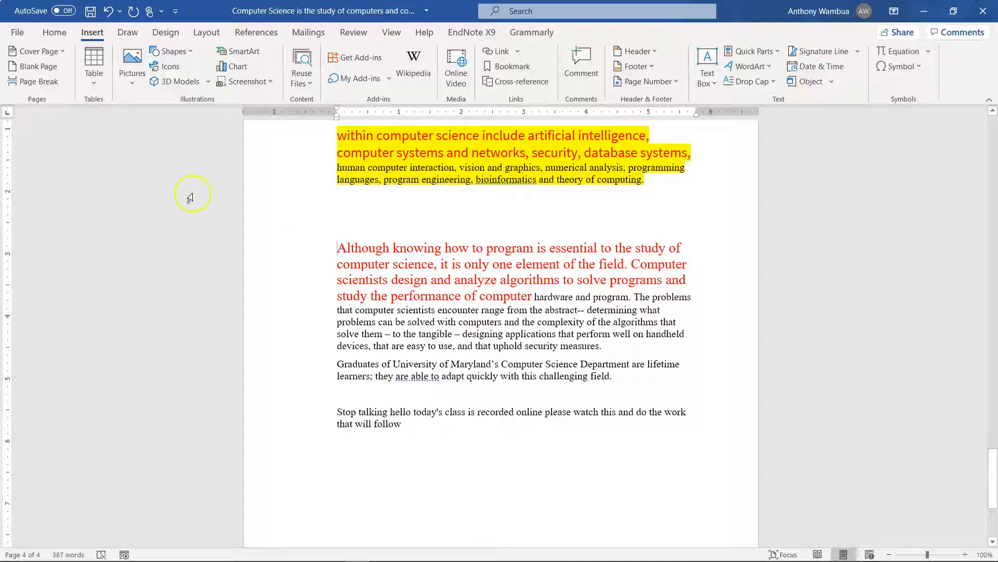
click(36, 81)
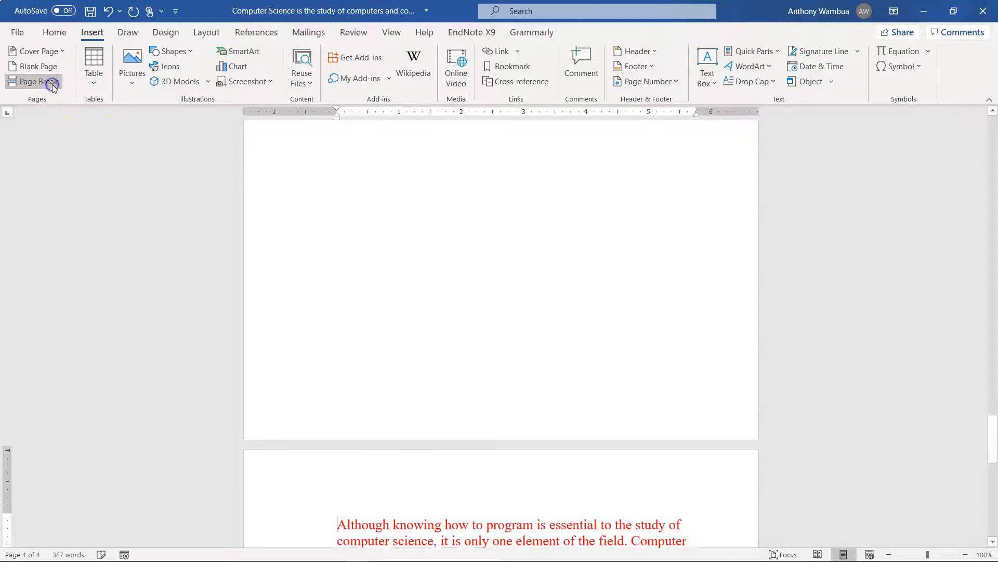
scroll(391, 197, down, 15)
scroll(391, 196, up, 8)
scroll(391, 197, up, 2)
scroll(391, 197, down, 10)
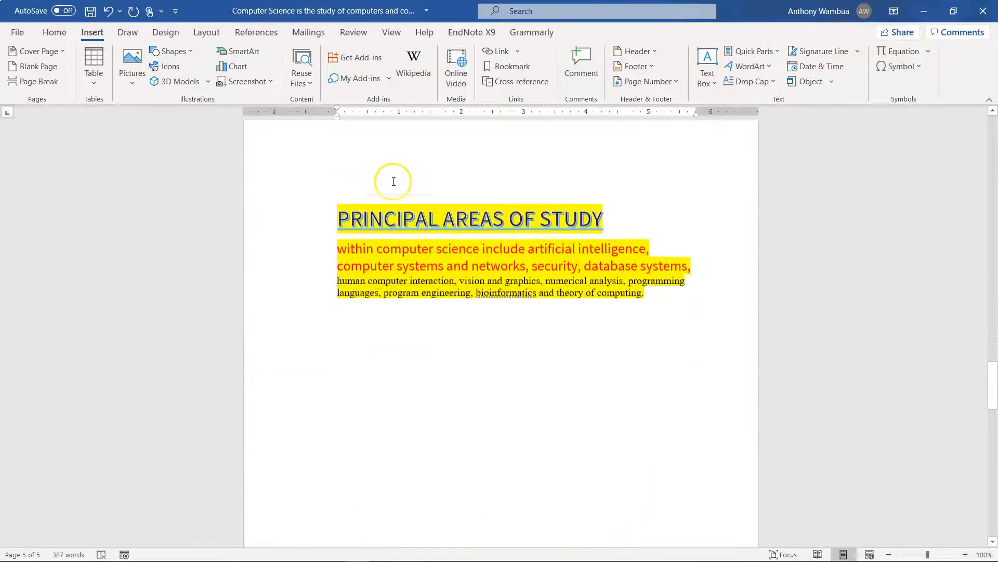
Insert a table with three columns and two rows below the PRINCIPAL AREAS OF STUDY paragraph
click(377, 267)
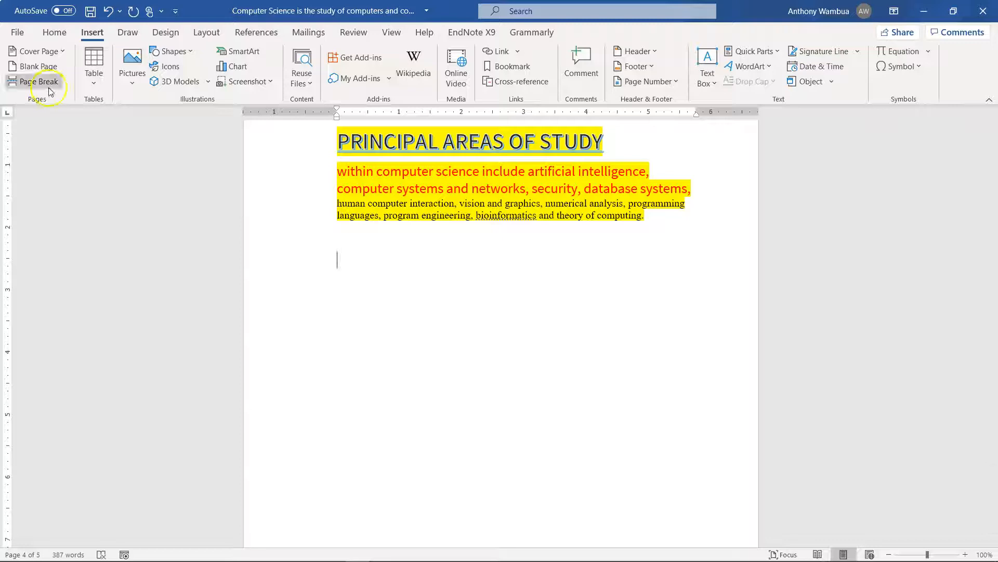
click(95, 92)
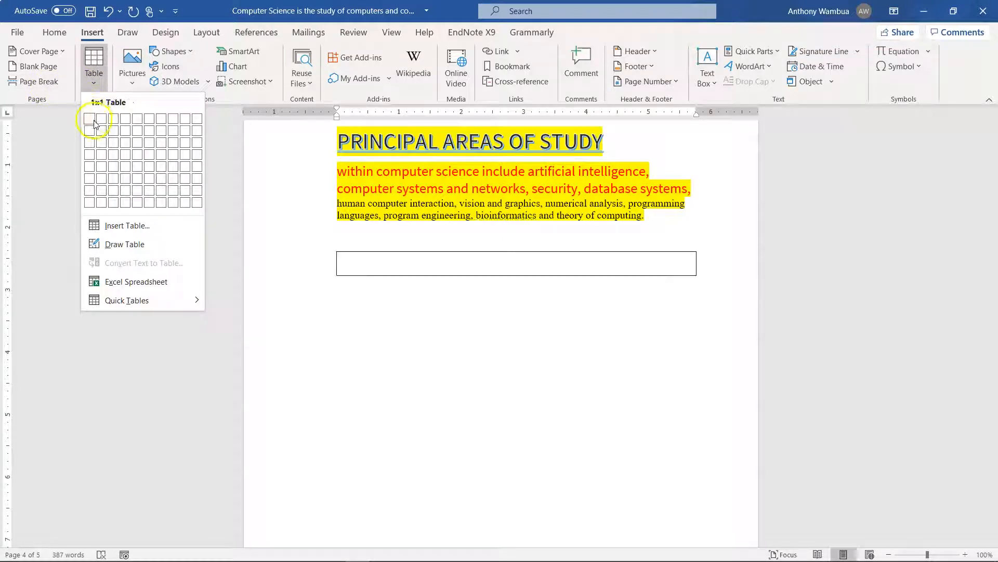
click(112, 130)
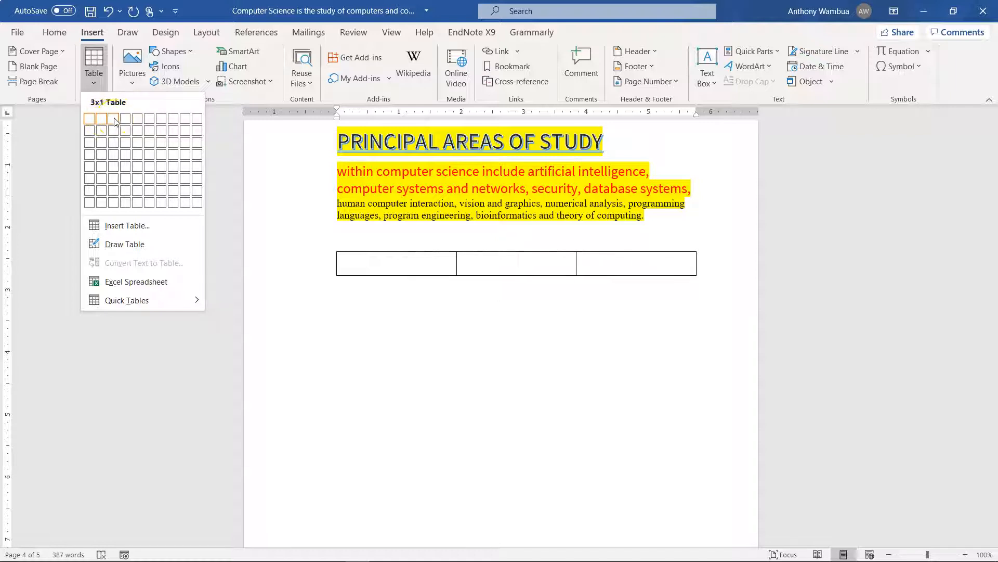
click(114, 131)
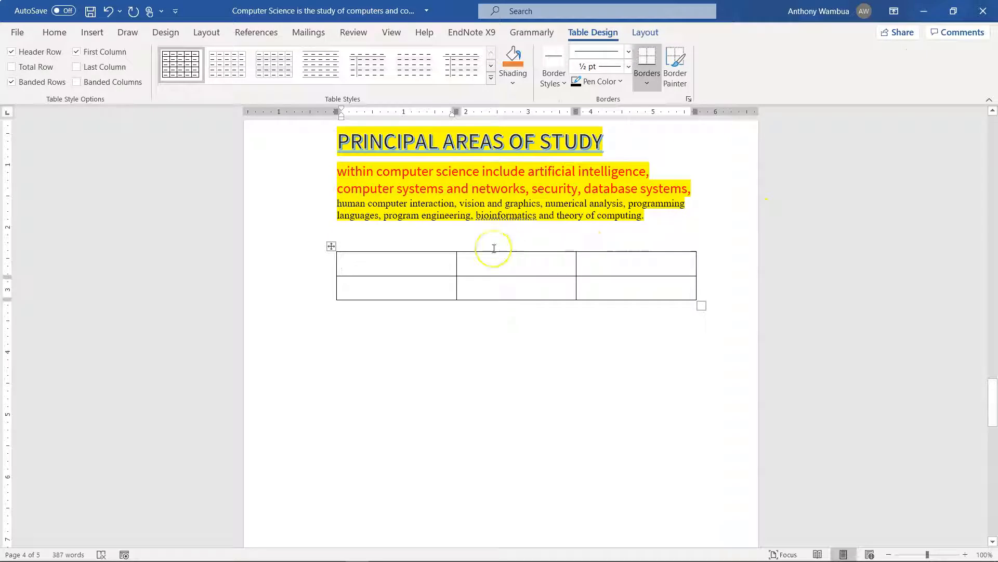
Enter the headings NO, ADMNO and NAME in the table's first row
text(No)
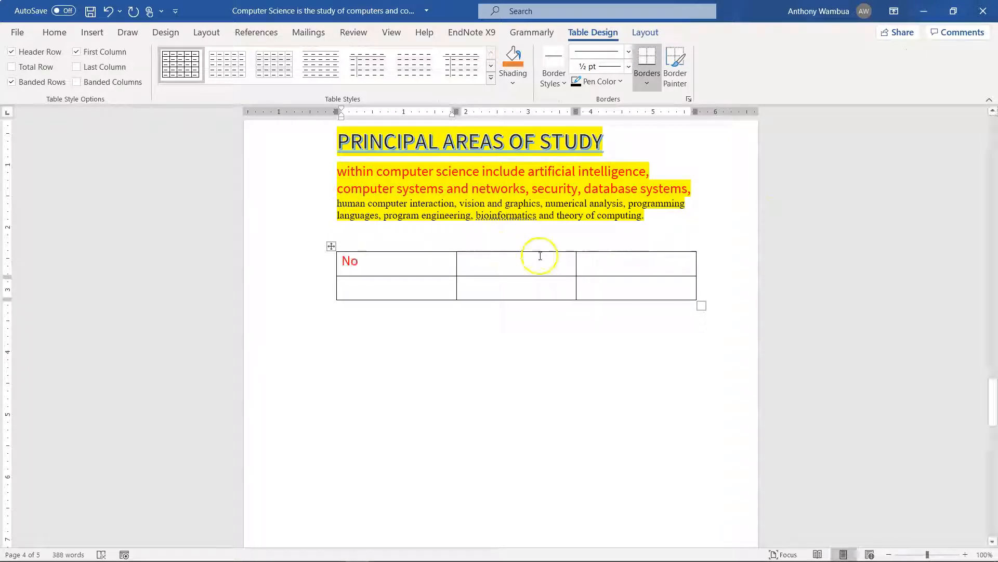
key(BackSpace)
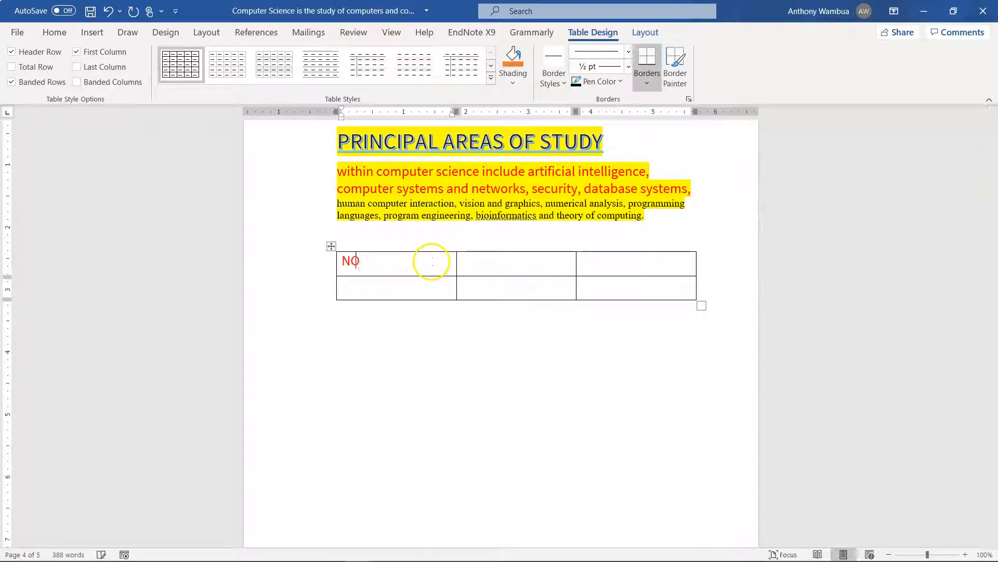
click(495, 260)
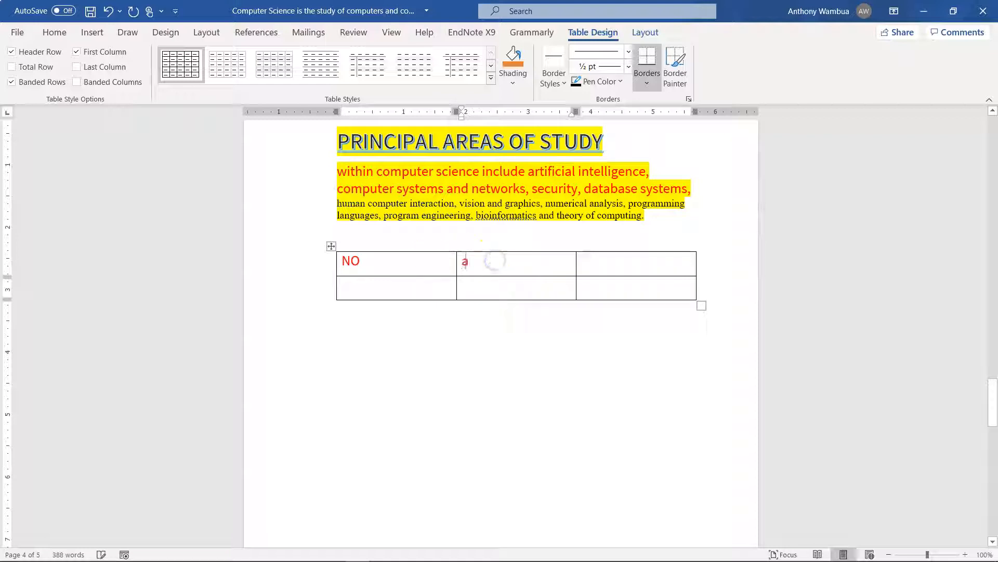
text(a)
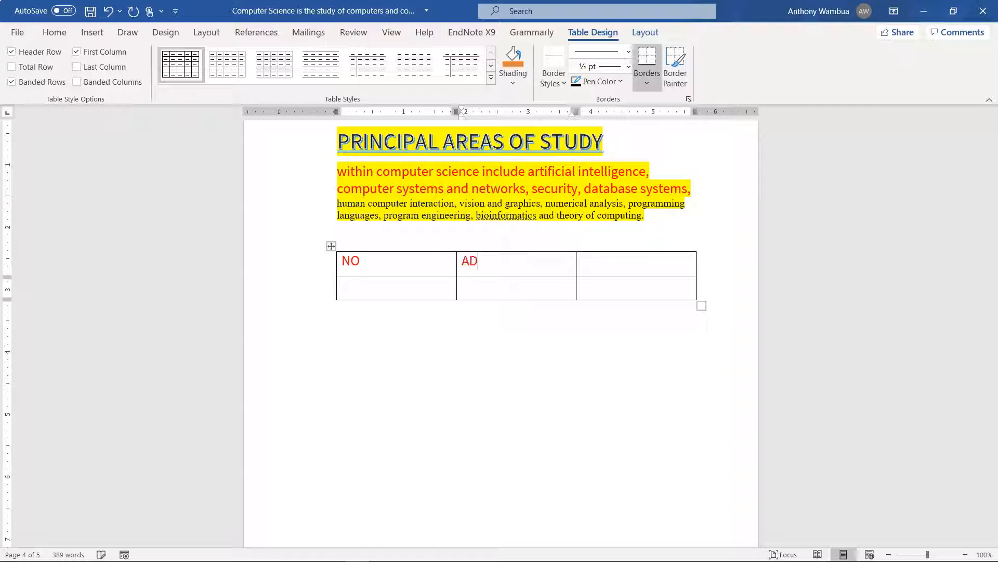
click(596, 267)
text(NAME)
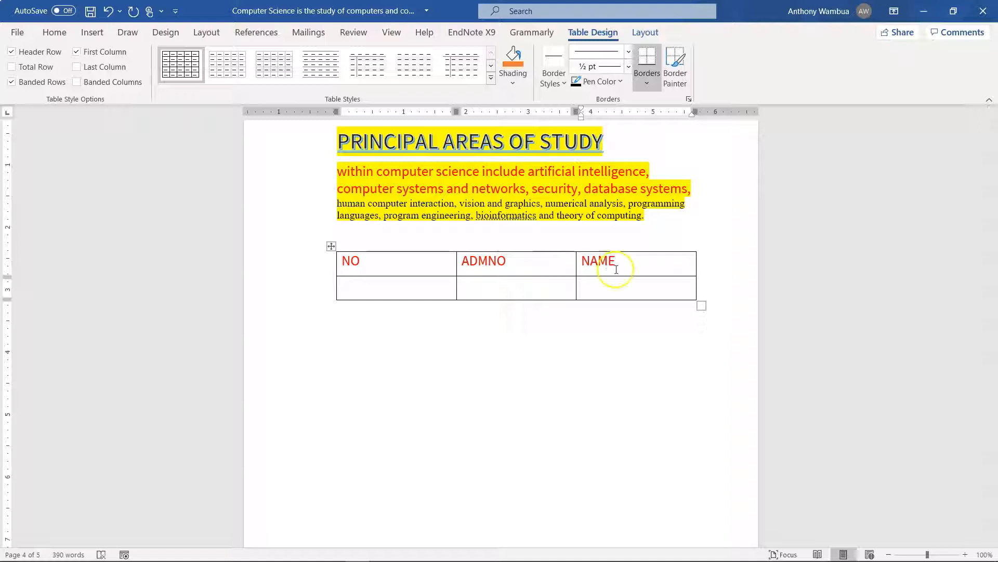
Add a third row at the table's end, then narrow the NO and NAME columns so that ADMNO is the widest
click(704, 283)
key(Return)
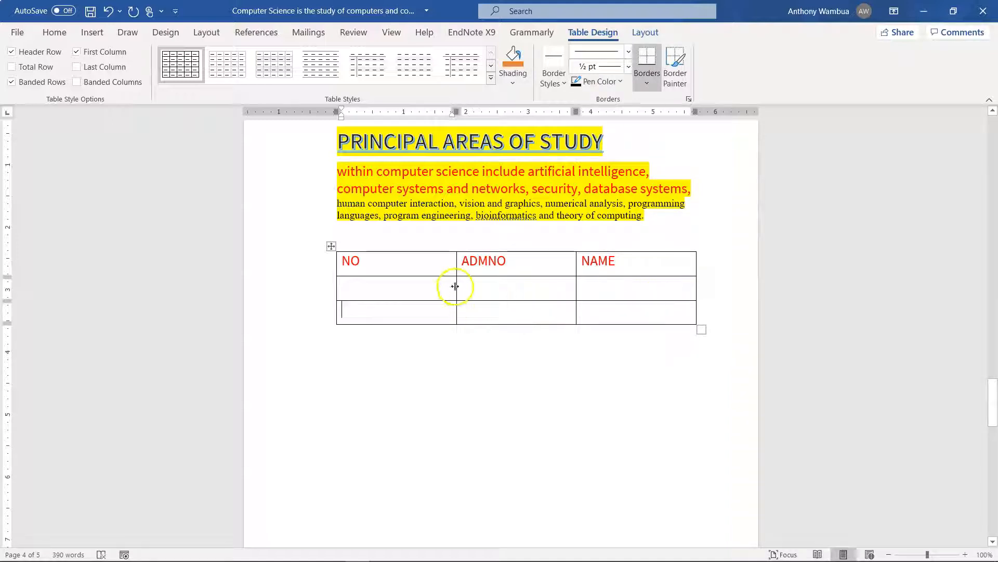
drag(456, 286, 384, 291)
drag(576, 285, 609, 287)
click(365, 287)
text(1)
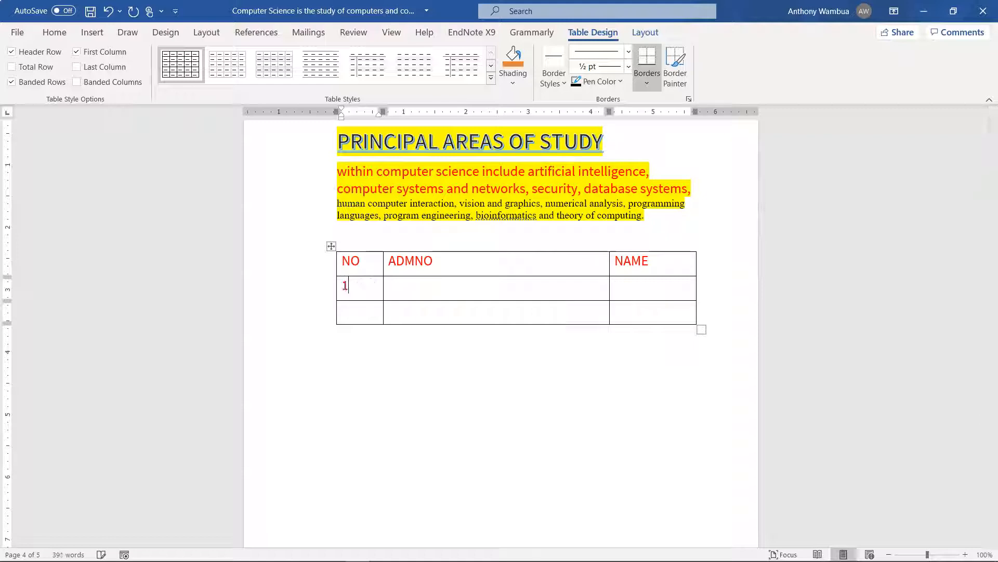
click(356, 320)
text(2)
drag(354, 312, 339, 286)
key(BackSpace)
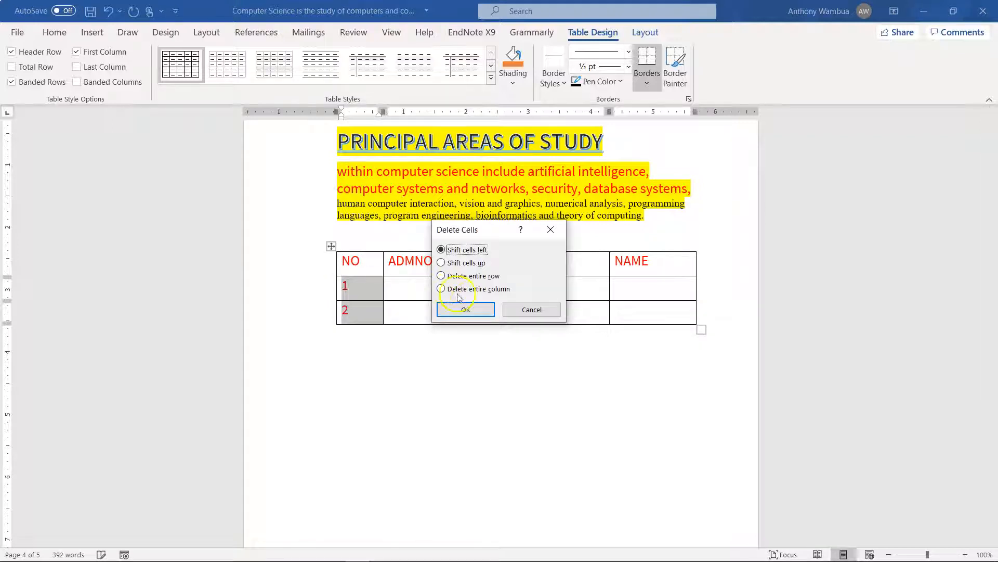
click(542, 310)
click(379, 312)
key(BackSpace)
click(354, 286)
key(BackSpace)
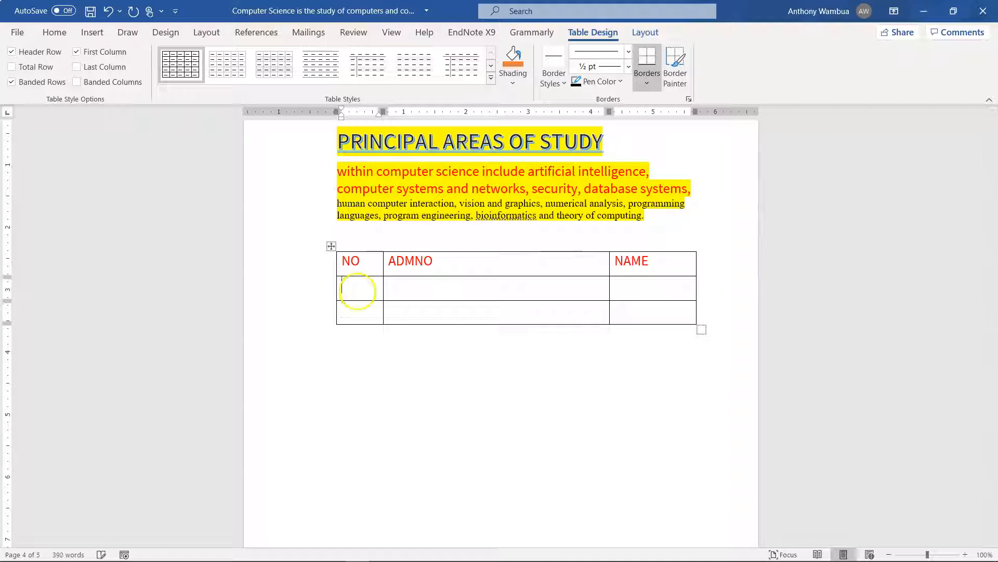
Apply automatic numbering in the 1., 2. format to the two empty cells under NO
click(349, 285)
drag(349, 285, 350, 314)
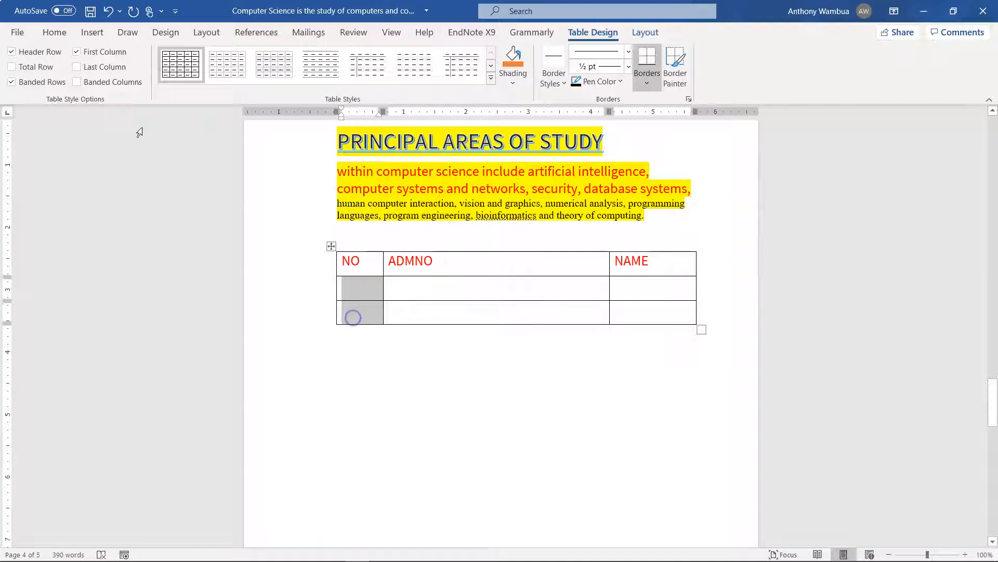
click(49, 30)
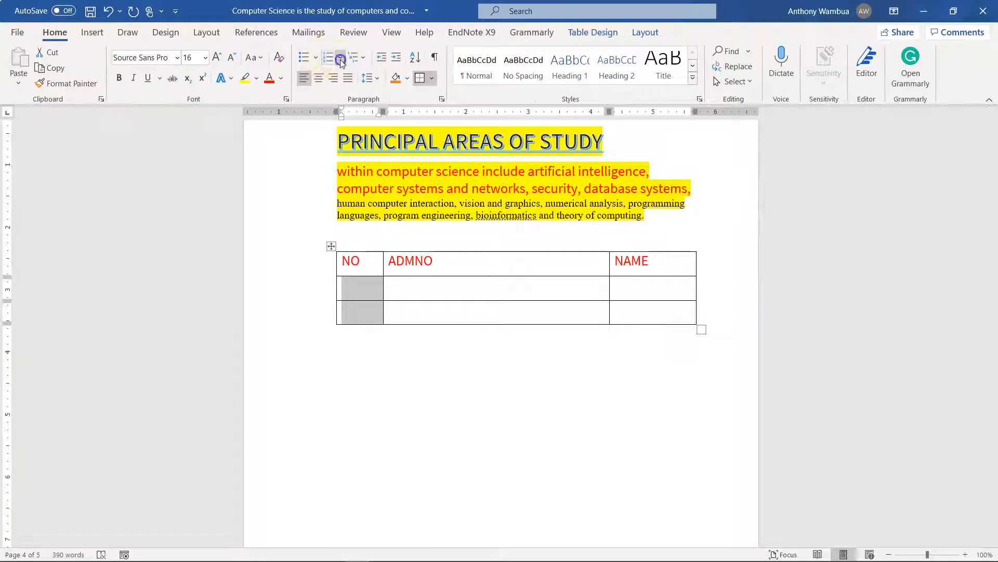
click(340, 58)
click(393, 106)
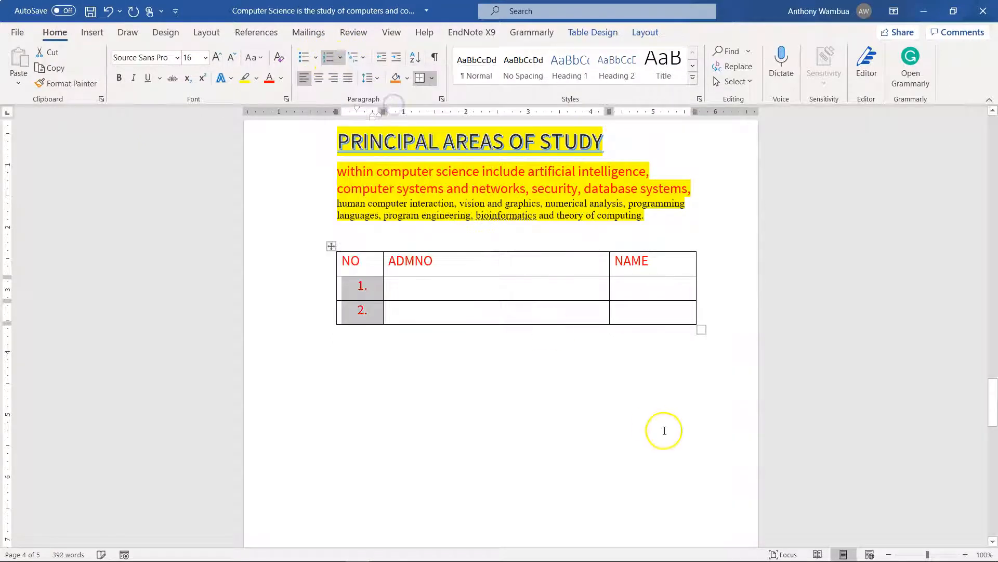
Add two more numbered rows at the end of the table
click(700, 313)
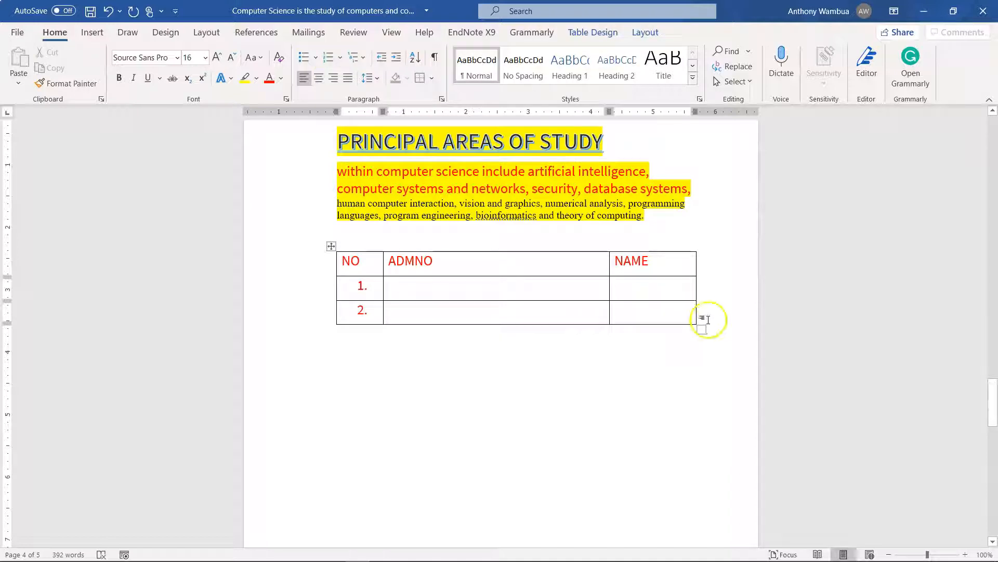
key(Return)
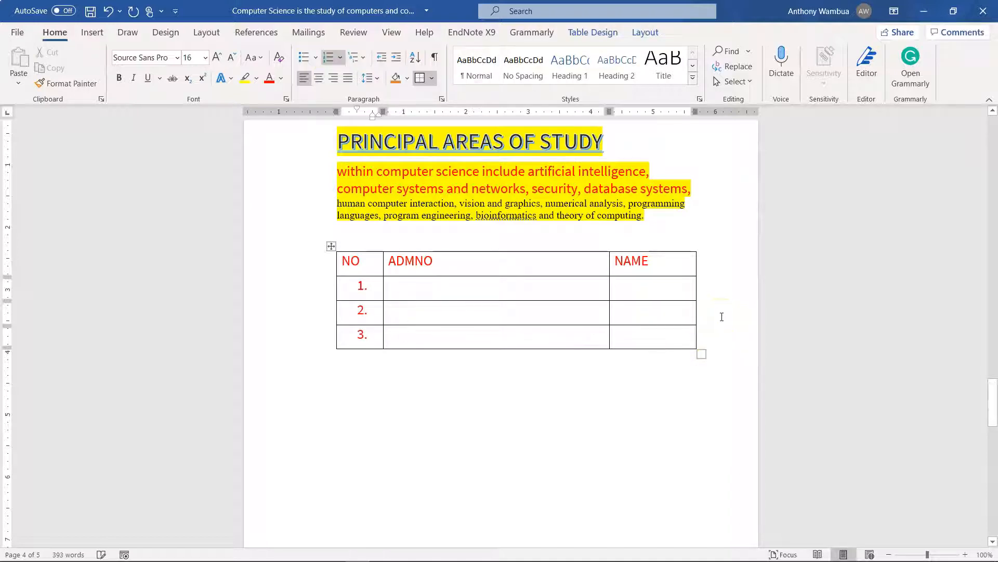
click(709, 340)
key(Return)
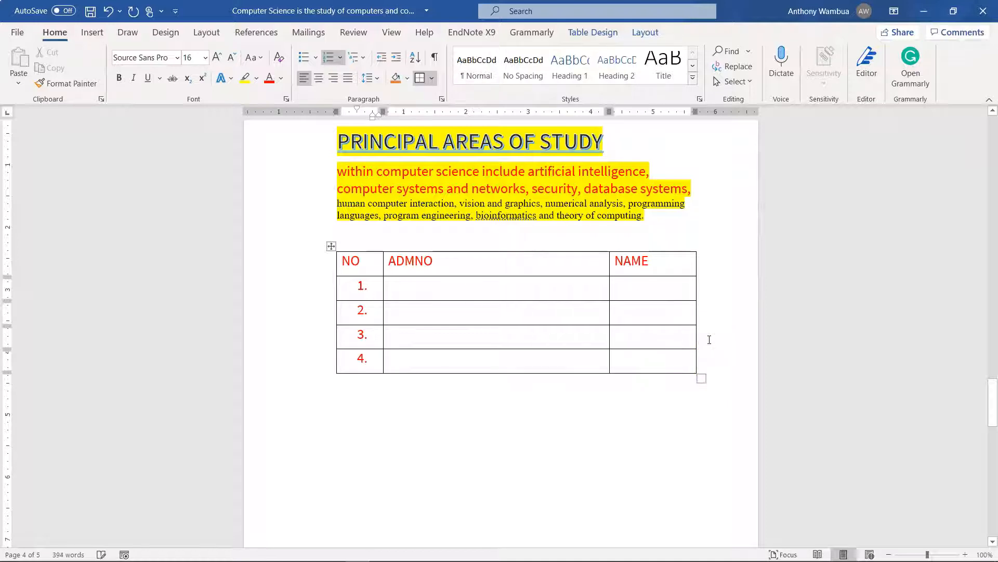
Shade the table's heading row dark gray
mouse_move(693, 261)
mouse_down()
mouse_move(535, 239)
mouse_move(350, 261)
mouse_up()
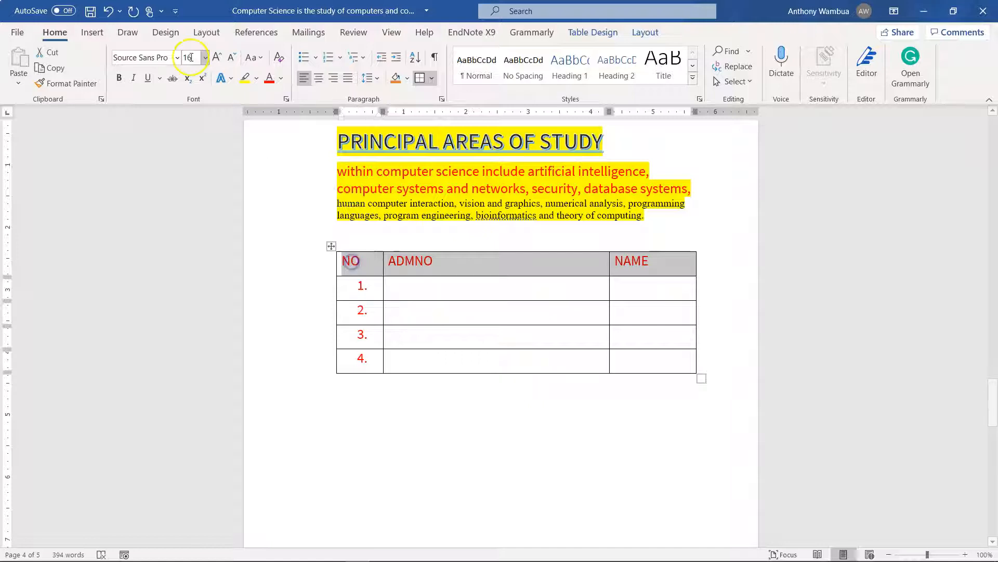
click(407, 79)
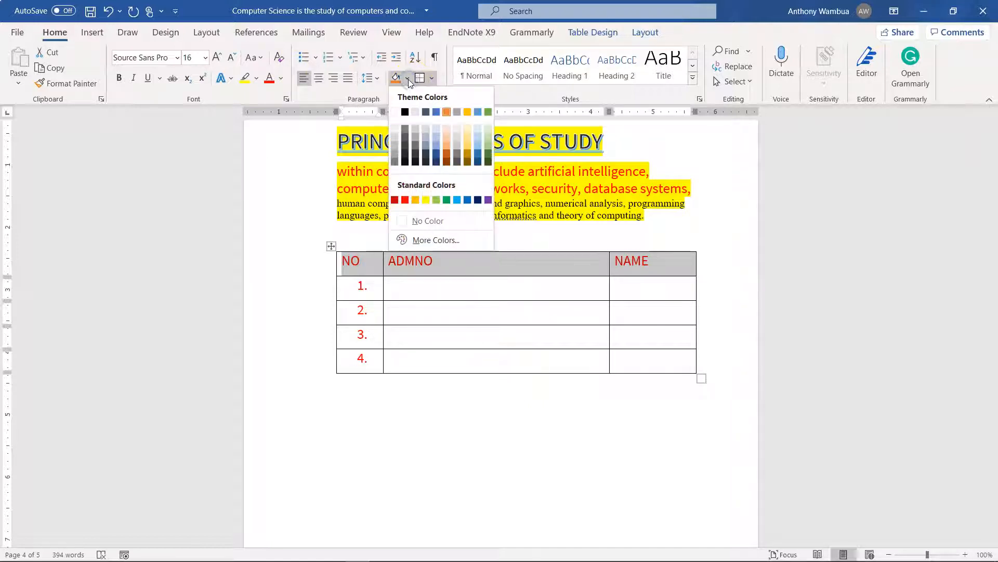
click(396, 157)
click(718, 252)
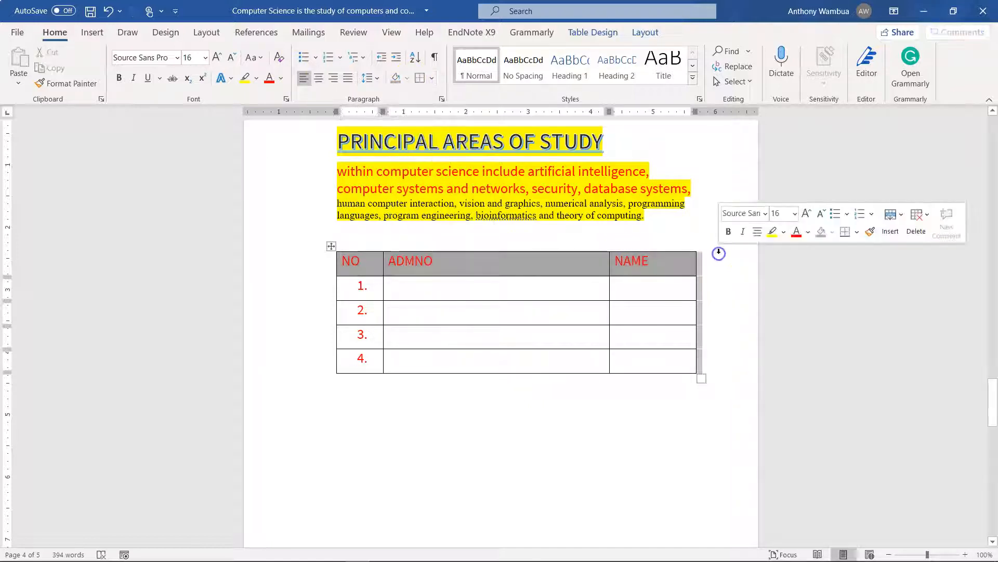
click(496, 289)
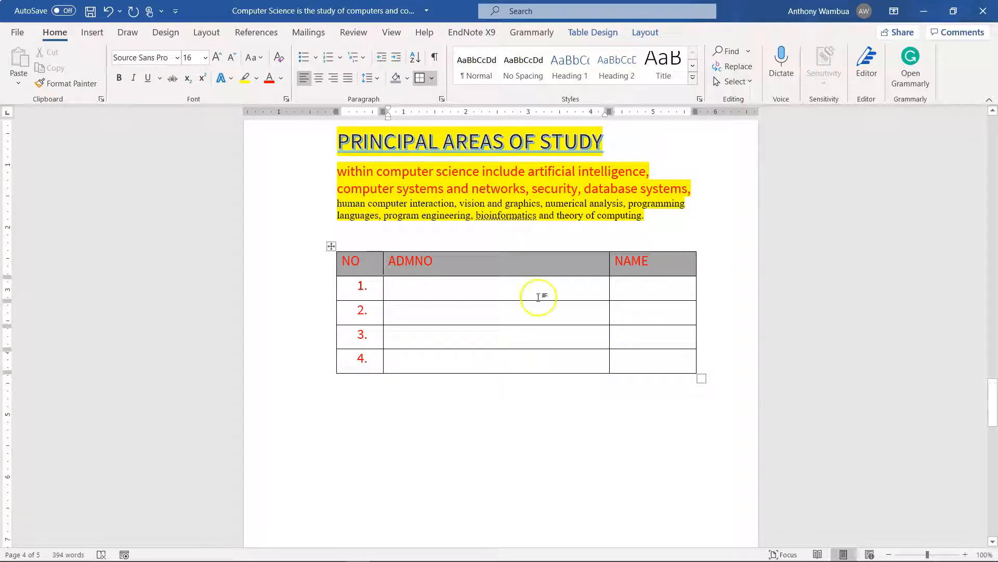
Insert a column to the left of the NAME column and give it the heading AGE
click(635, 288)
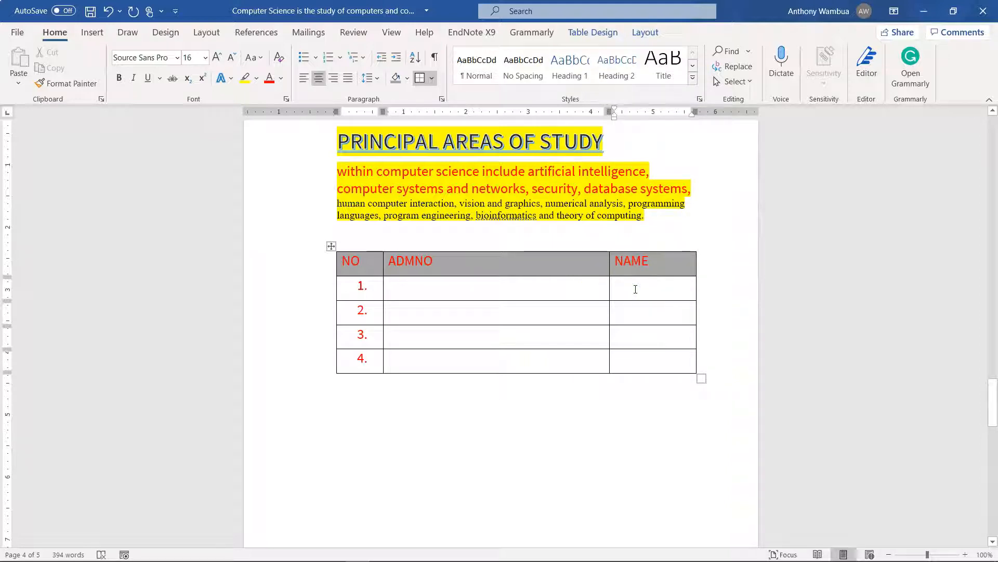
click(644, 293)
right_click(644, 293)
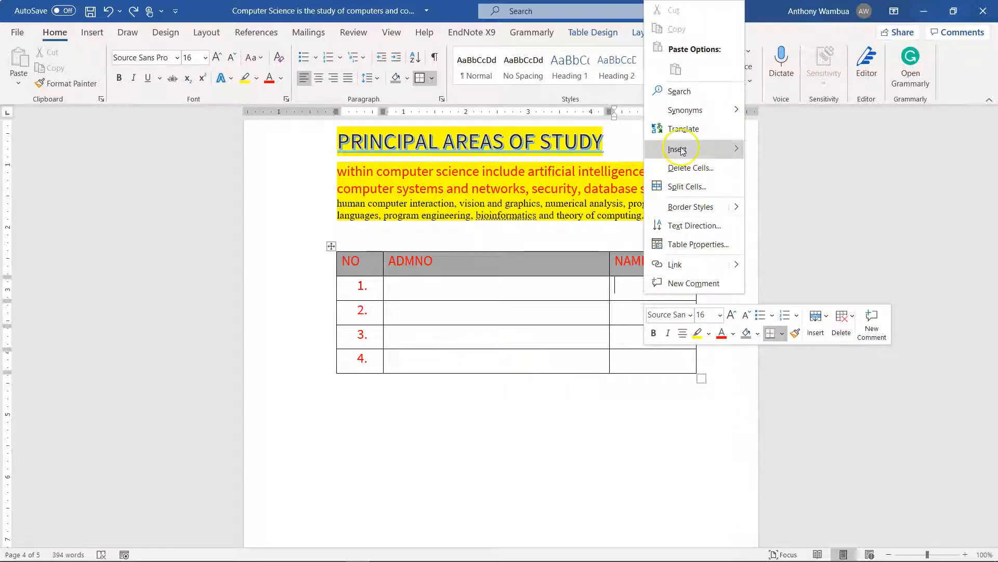
mouse_move(681, 150)
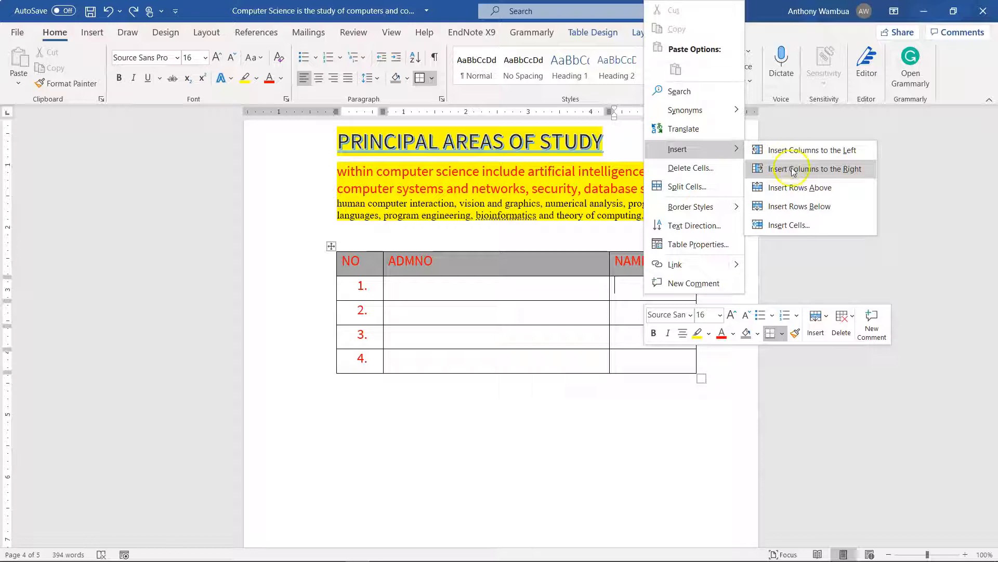
click(794, 151)
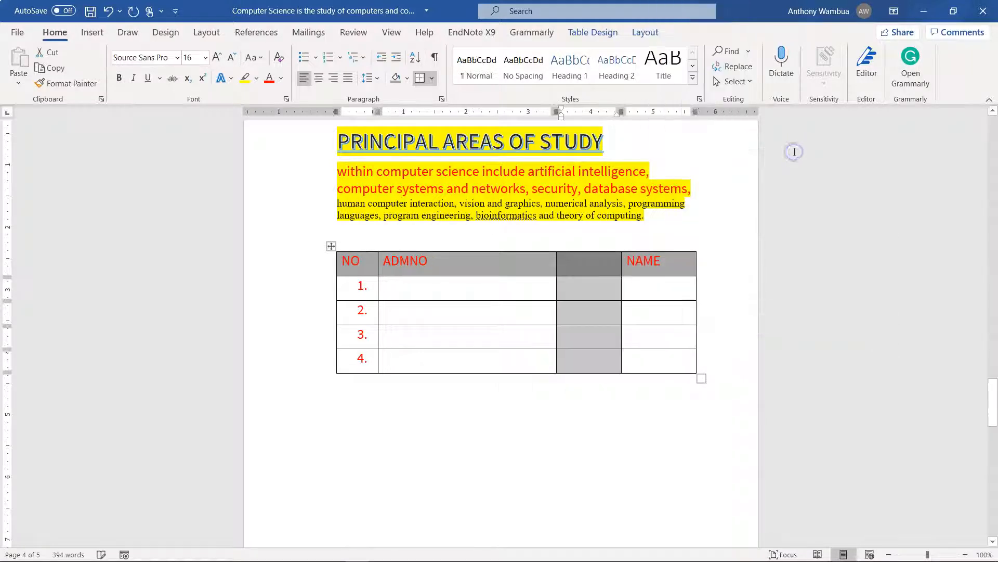
click(576, 270)
text(AGE)
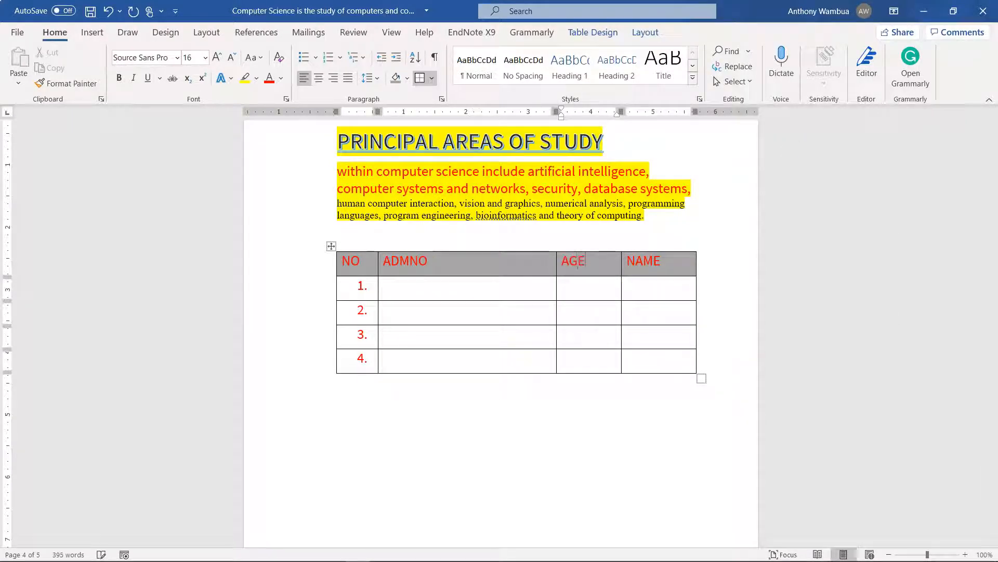
Merge the AGE and NAME cells in the row numbered 1
click(594, 297)
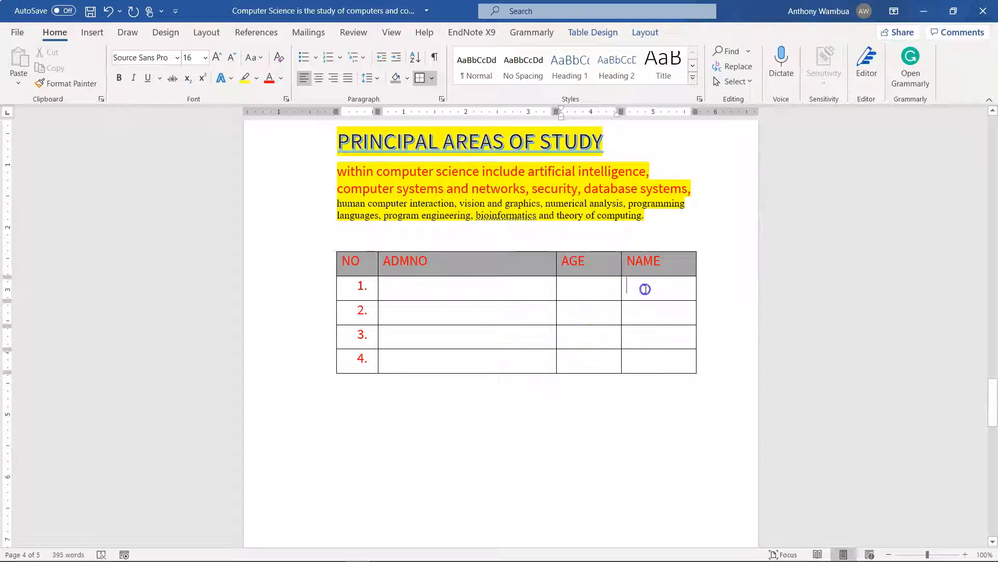
drag(652, 289, 606, 288)
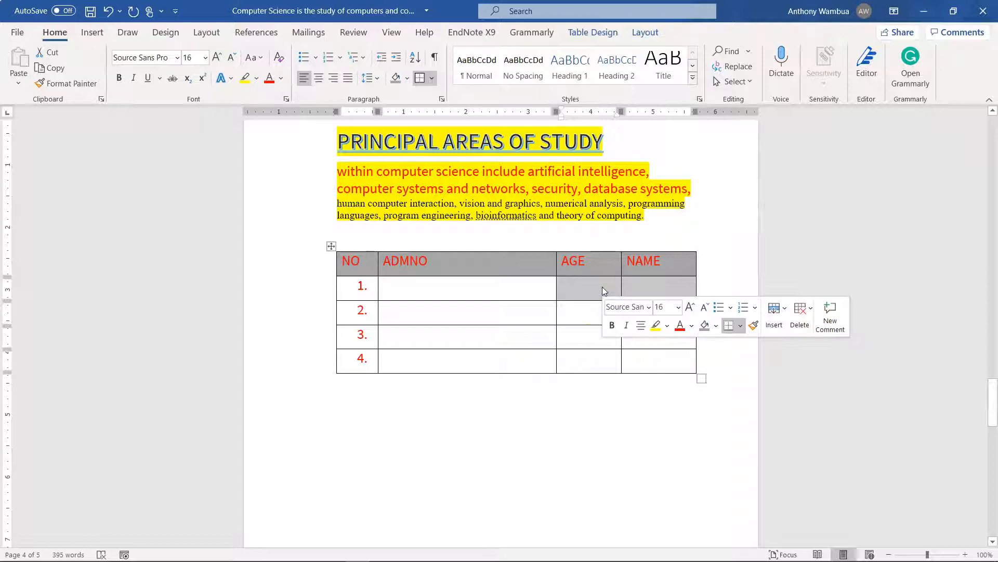
right_click(602, 286)
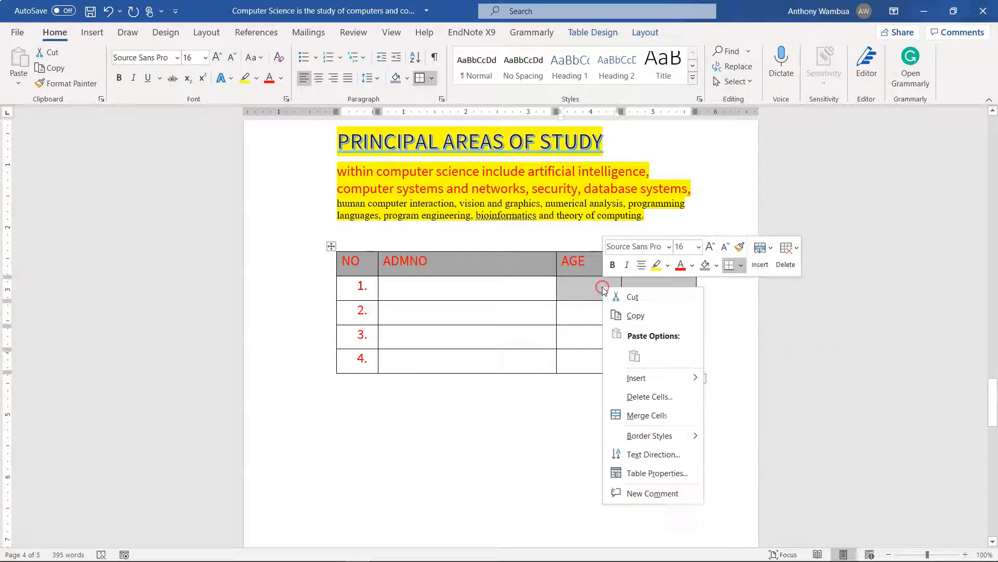
click(634, 415)
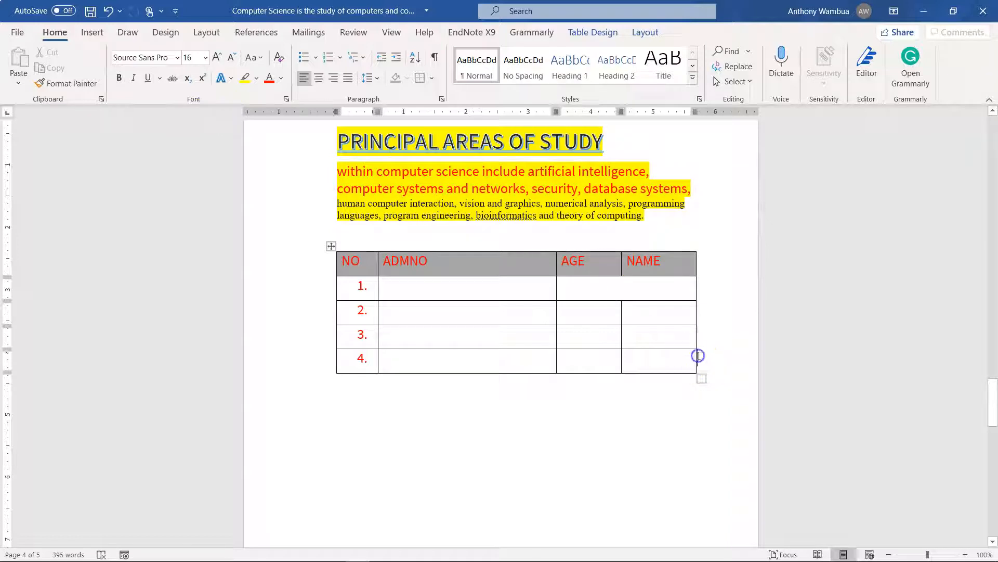
Add another numbered row below row 4 and replace the page break beneath the table with a blank line
key(Return)
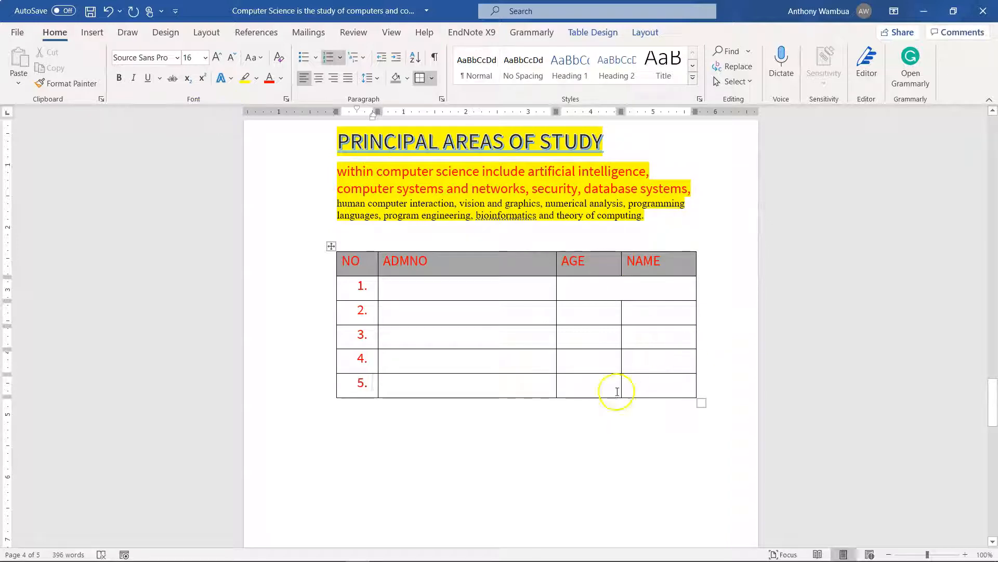
click(528, 445)
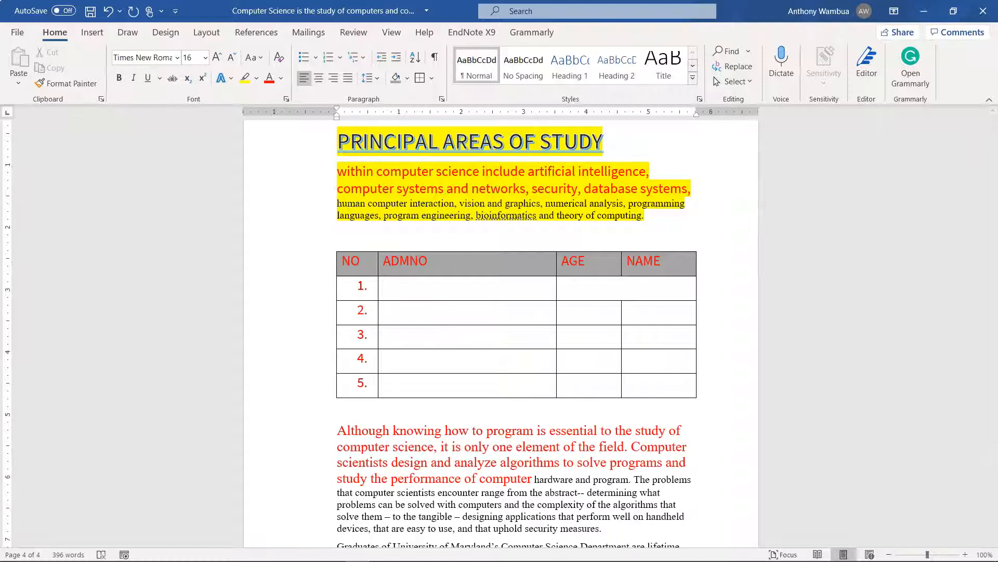
key(Return)
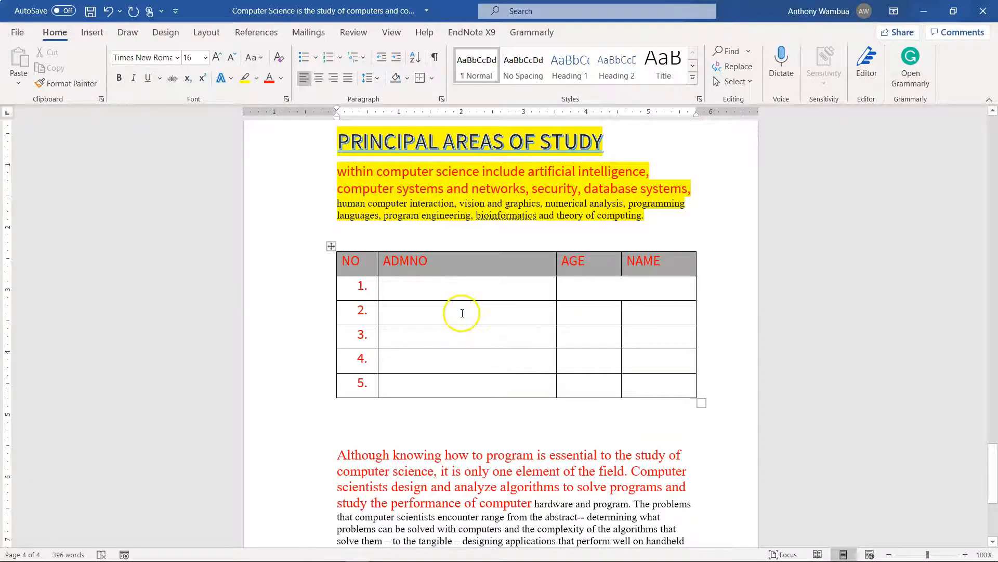
Insert the Capture image from this device's Pictures folder on the blank line beneath the table
click(93, 34)
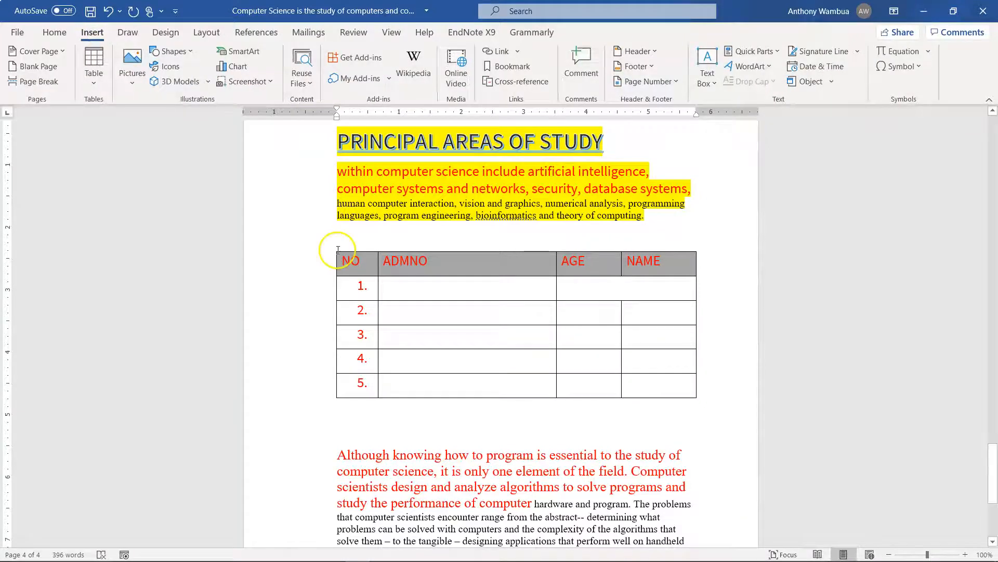
scroll(329, 254, down, 3)
click(345, 263)
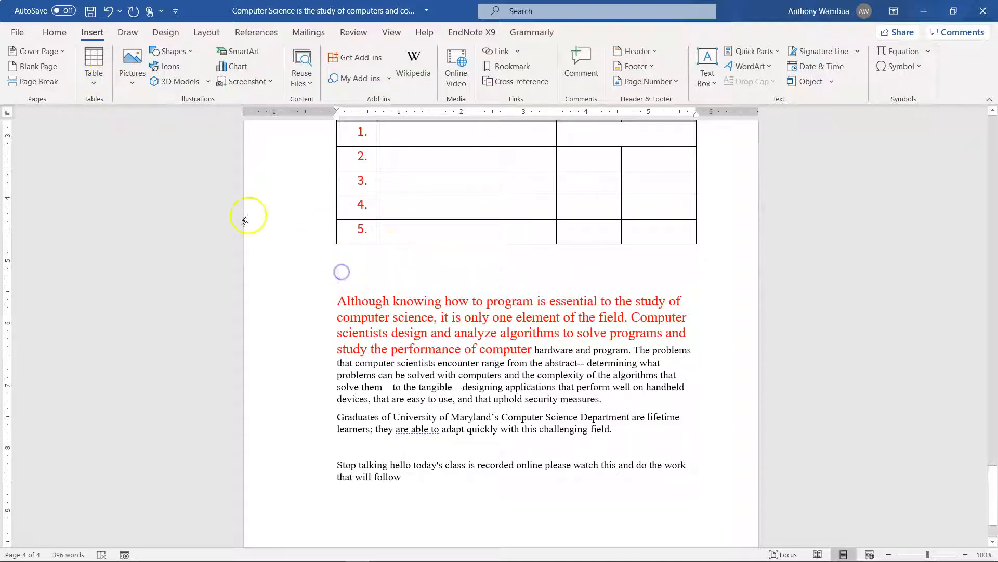
click(136, 87)
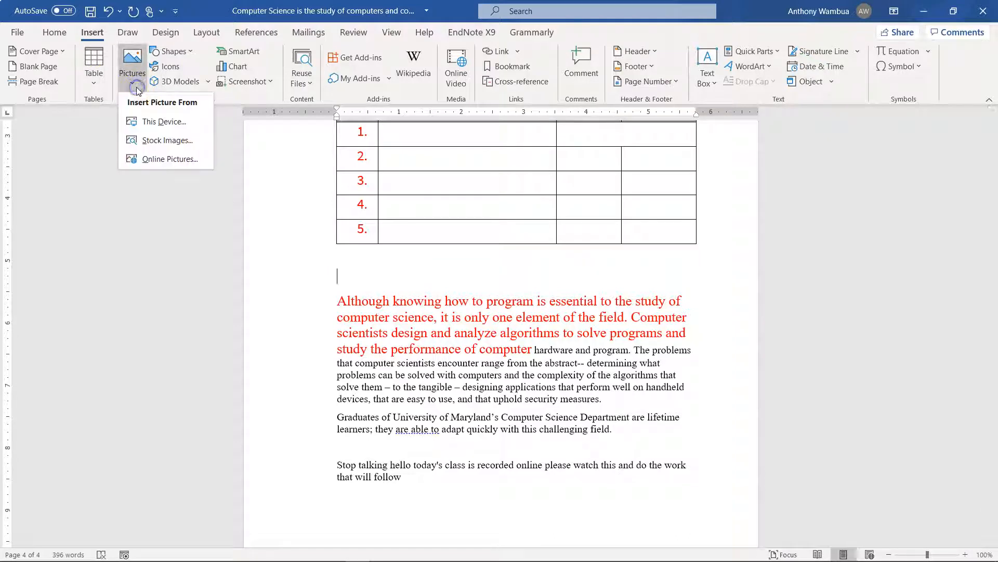
click(144, 122)
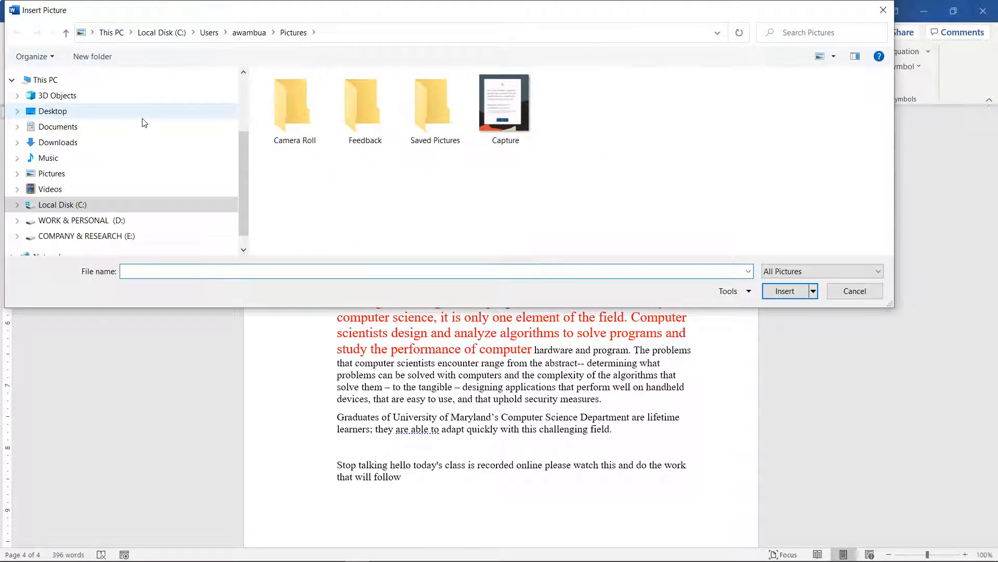
double_click(507, 109)
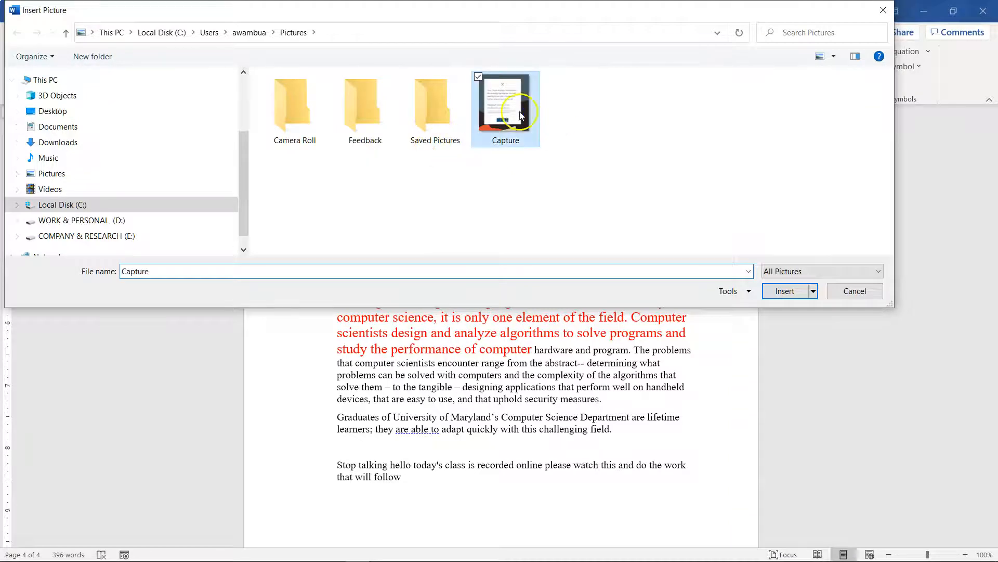
Shrink the inserted picture proportionally to about 2.95" high and 2.61" wide
scroll(543, 318, down, 3)
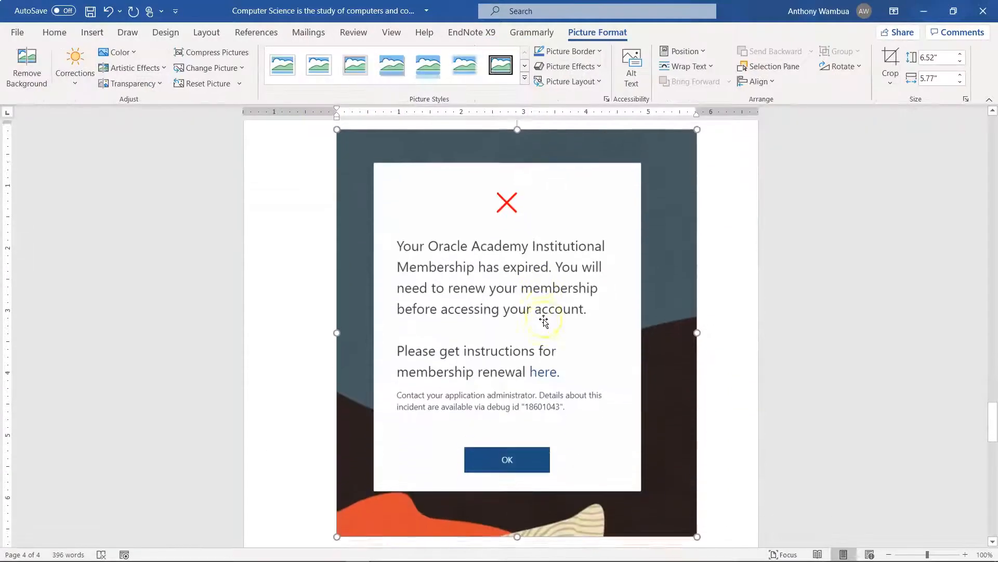
scroll(541, 317, down, 1)
scroll(531, 312, up, 3)
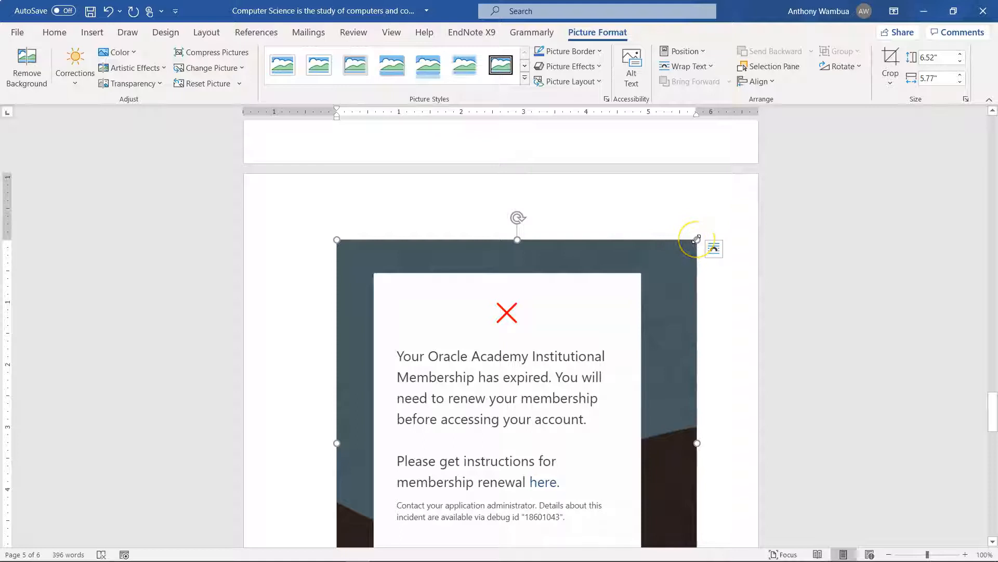
drag(696, 239, 645, 302)
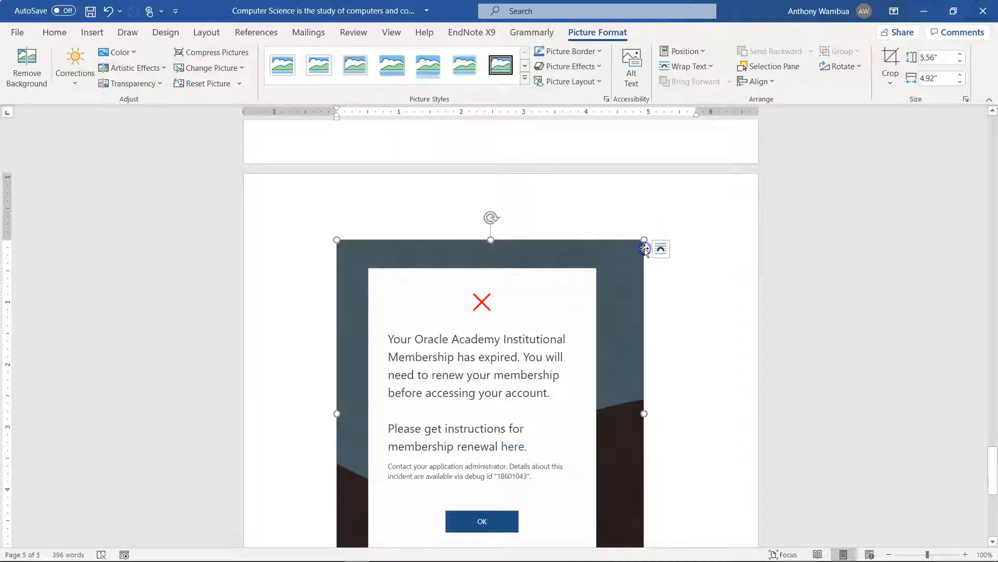
drag(645, 237, 475, 403)
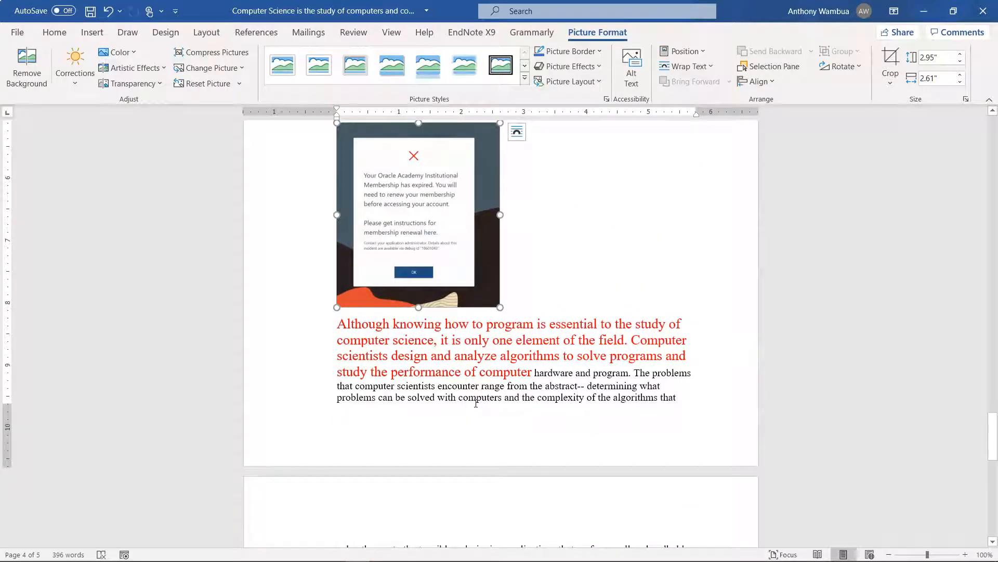
scroll(476, 403, up, 1)
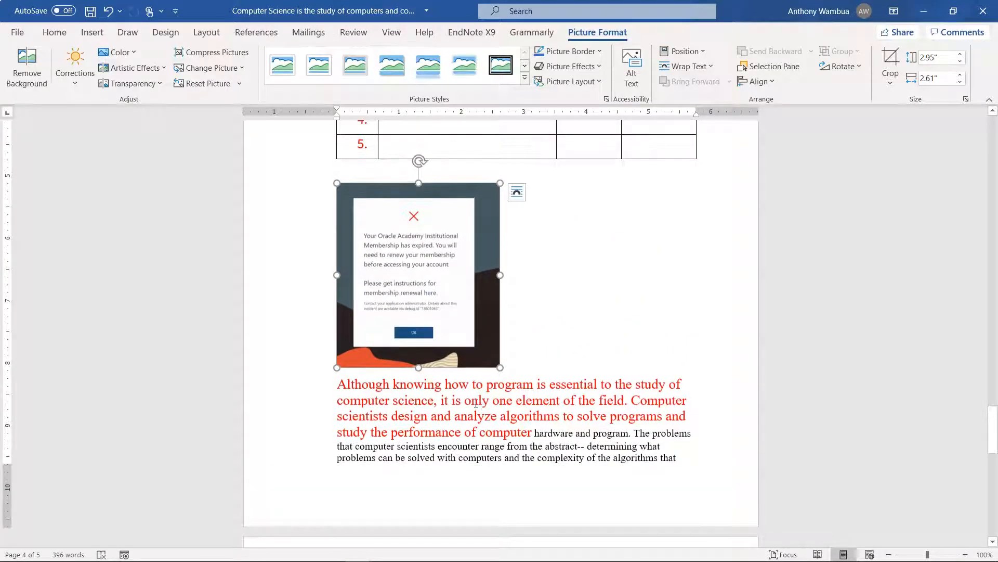
Narrow and shorten the picture, then scale it down to about 1.7" high and 1.72" wide
drag(500, 273, 473, 302)
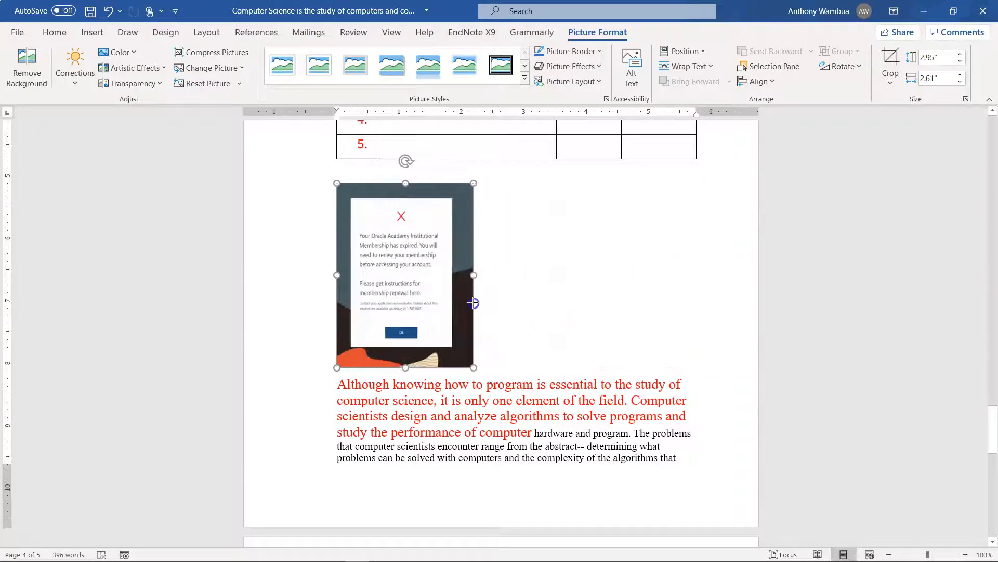
drag(406, 184, 419, 341)
key(ctrl+z)
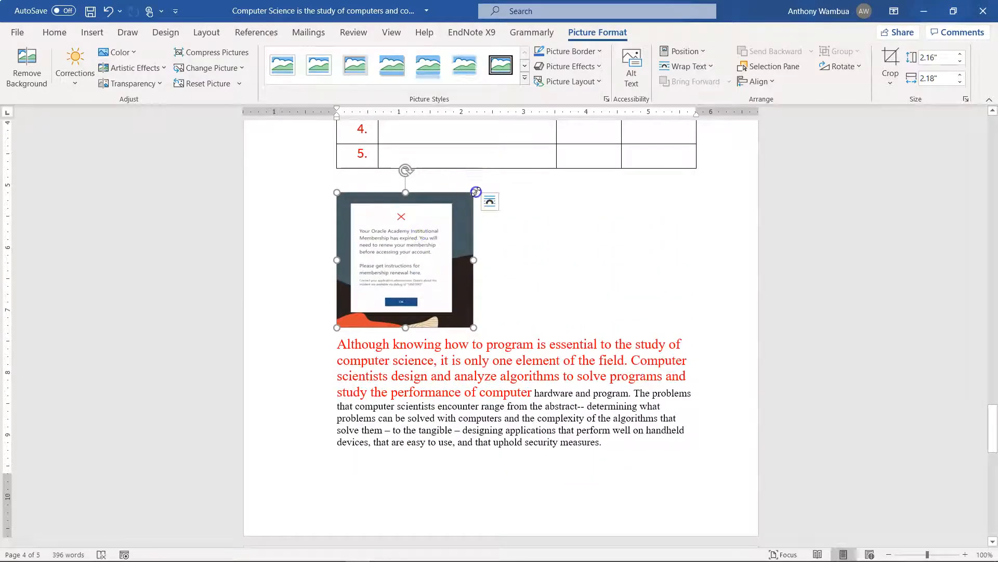
drag(467, 201, 425, 223)
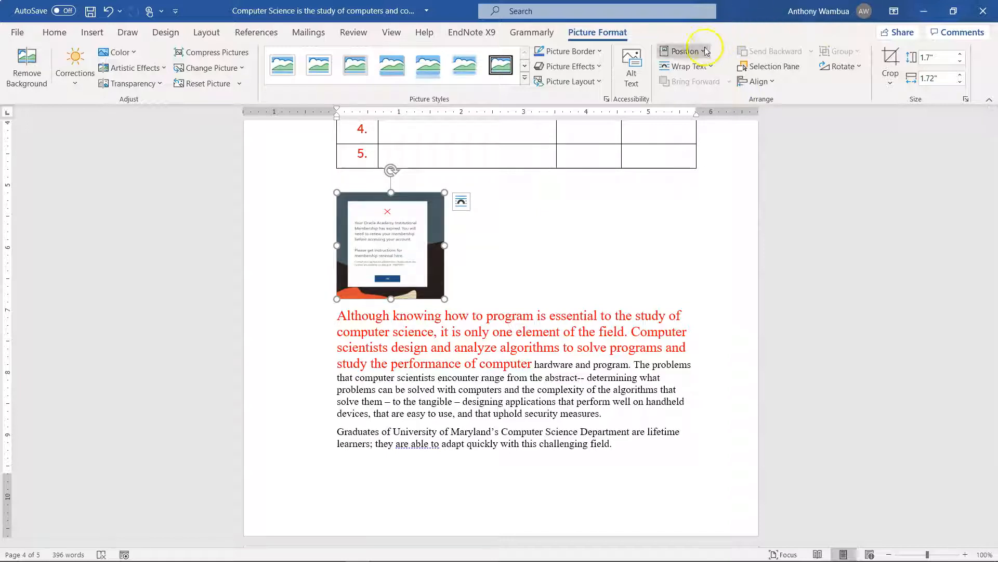
Try the picture at the bottom right of the page, then at the middle center, both with square text wrapping
click(686, 51)
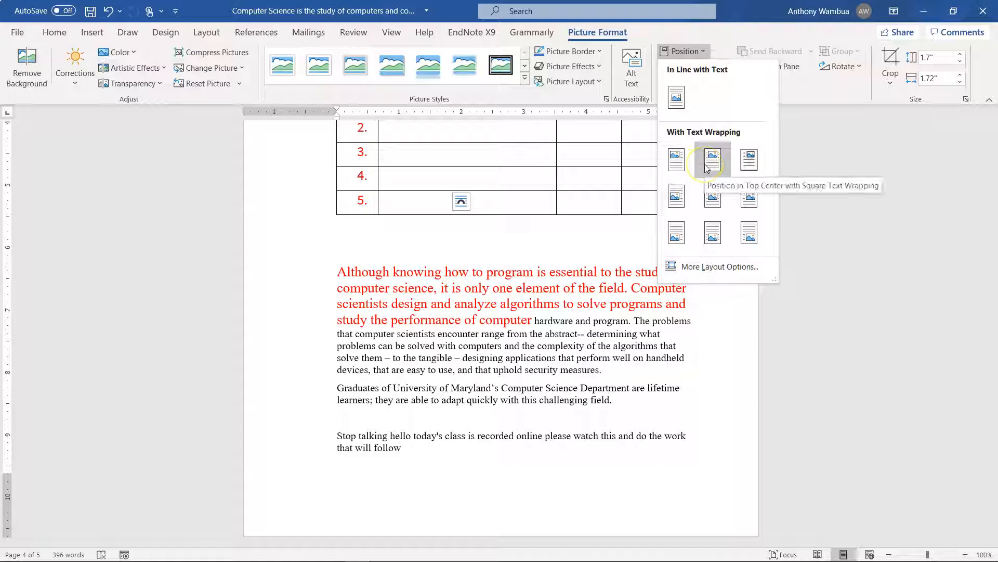
click(748, 232)
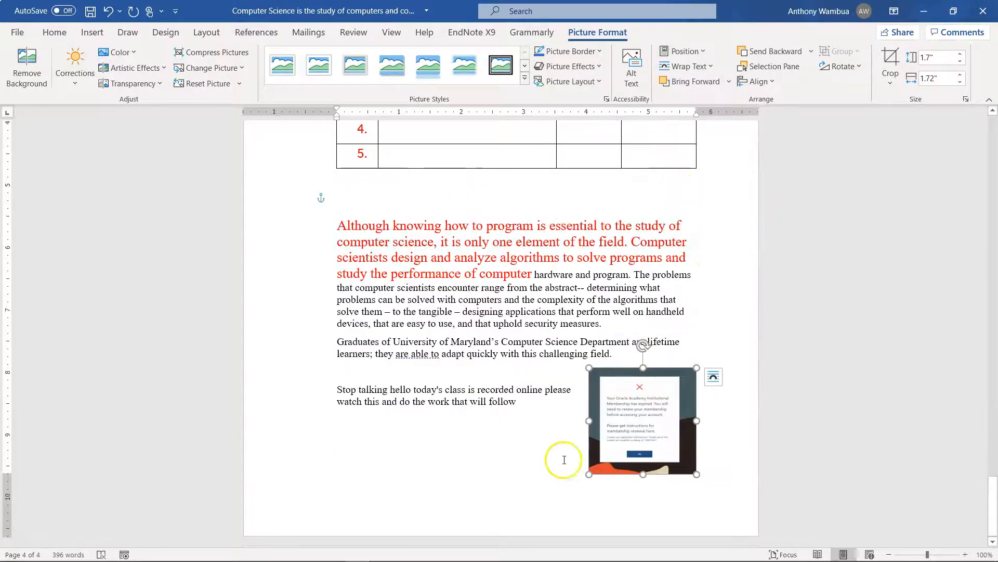
click(702, 52)
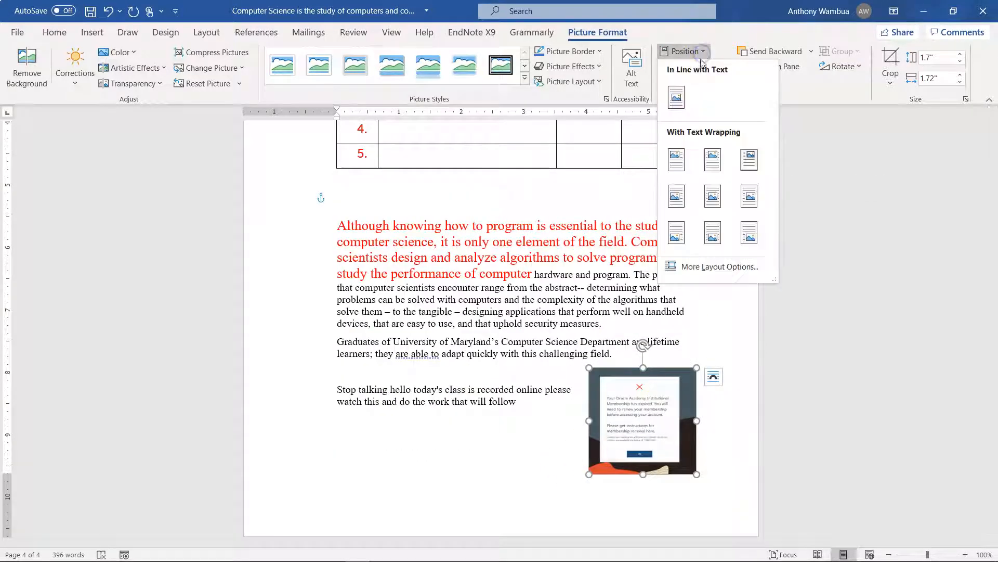
click(712, 194)
scroll(590, 197, up, 3)
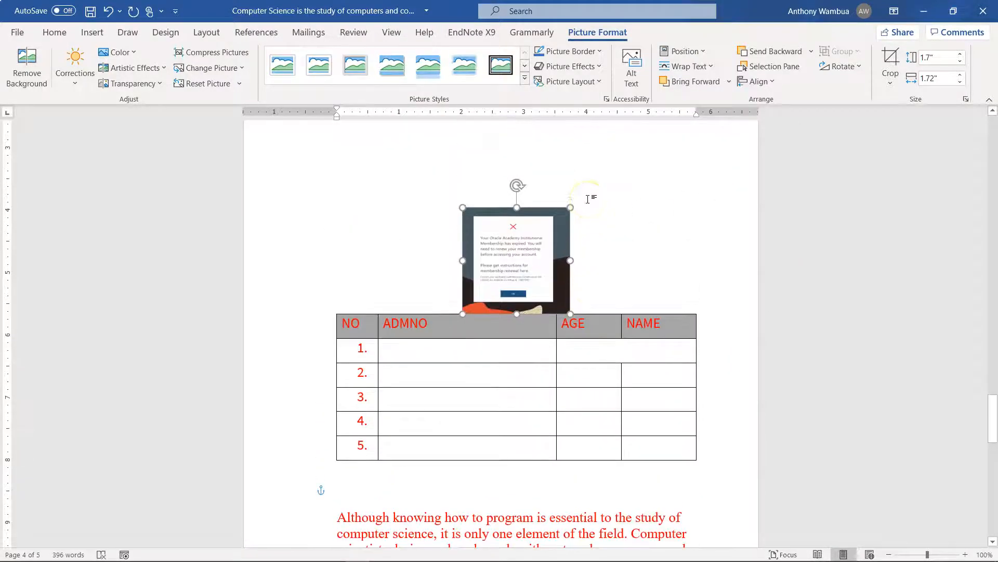
Position the picture at the bottom right of the page with square text wrapping
click(701, 52)
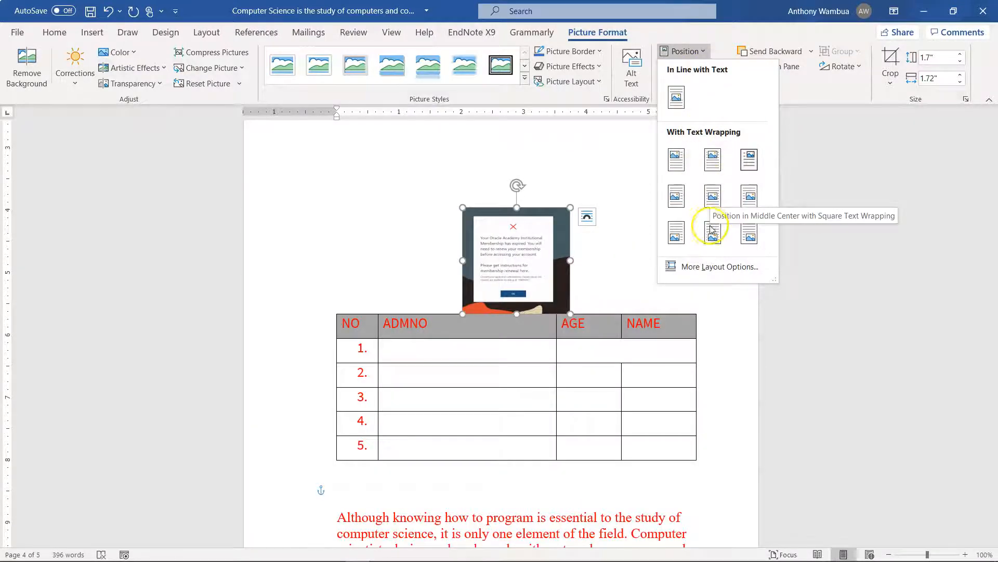
click(744, 234)
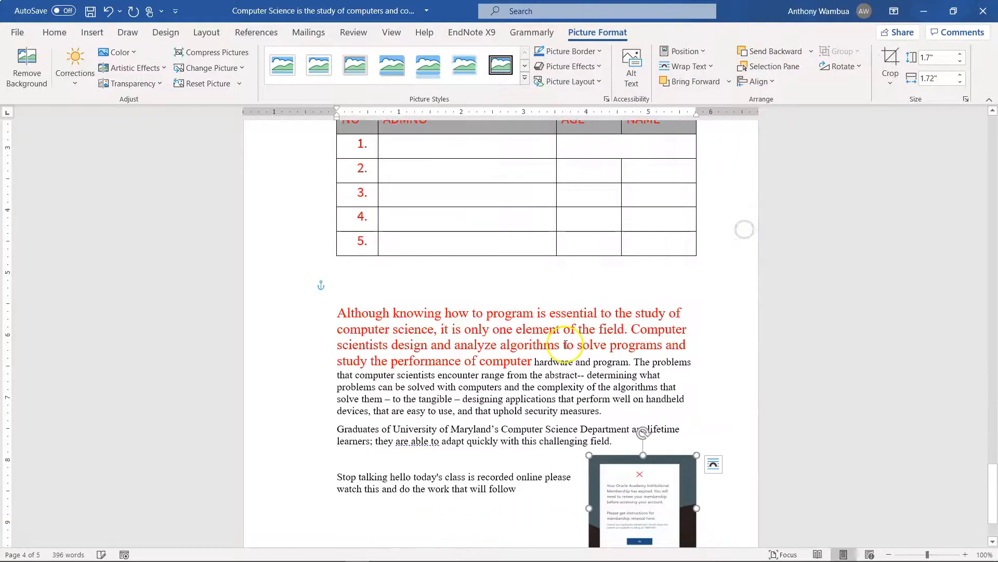
scroll(557, 303, down, 2)
scroll(557, 302, down, 1)
Add a long unbroken run of capital Ms after the closing sentence beside the picture
click(525, 428)
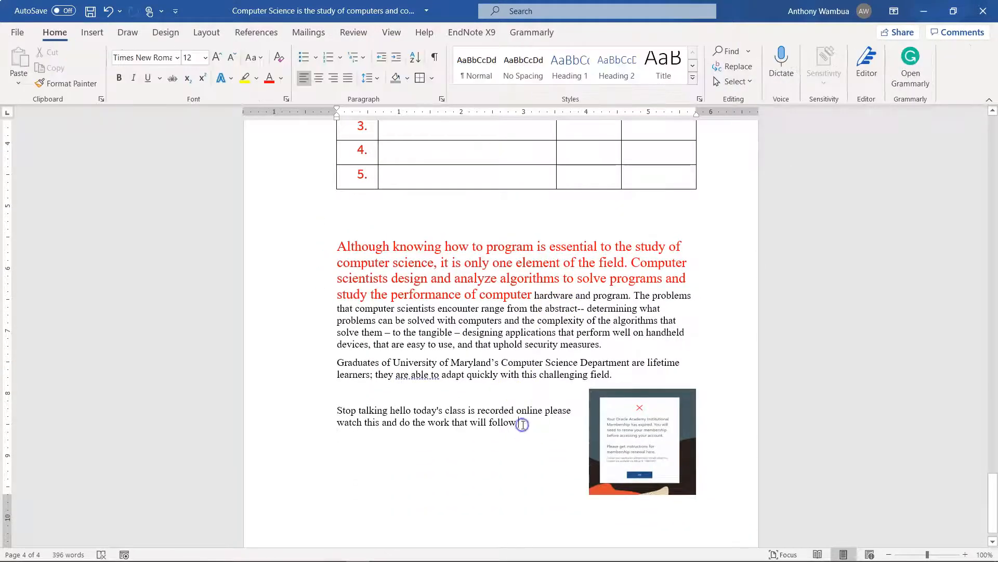
text(MMMMMMMMMMMMMMMMMMMMMMMMMMMMMMMMMMMMMMMMMM)
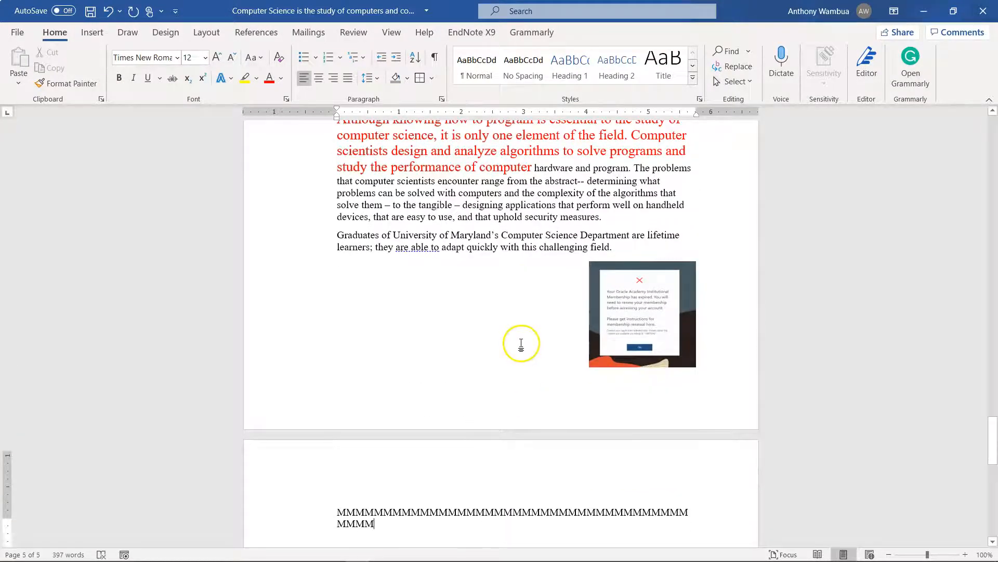
scroll(523, 344, up, 5)
scroll(522, 343, up, 2)
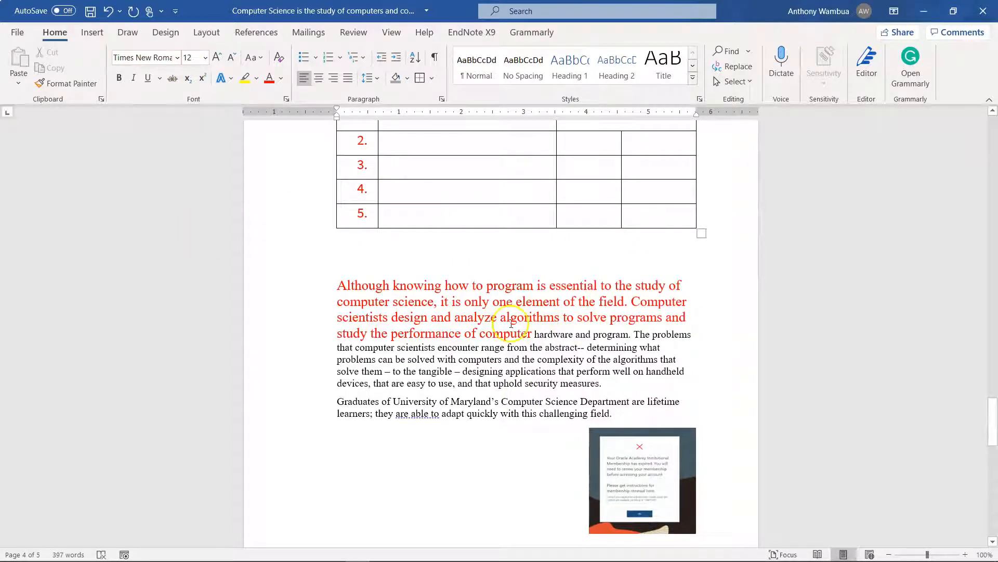
Apply the white-framed picture style with rounded diagonal corners to the picture
scroll(515, 353, down, 4)
click(623, 383)
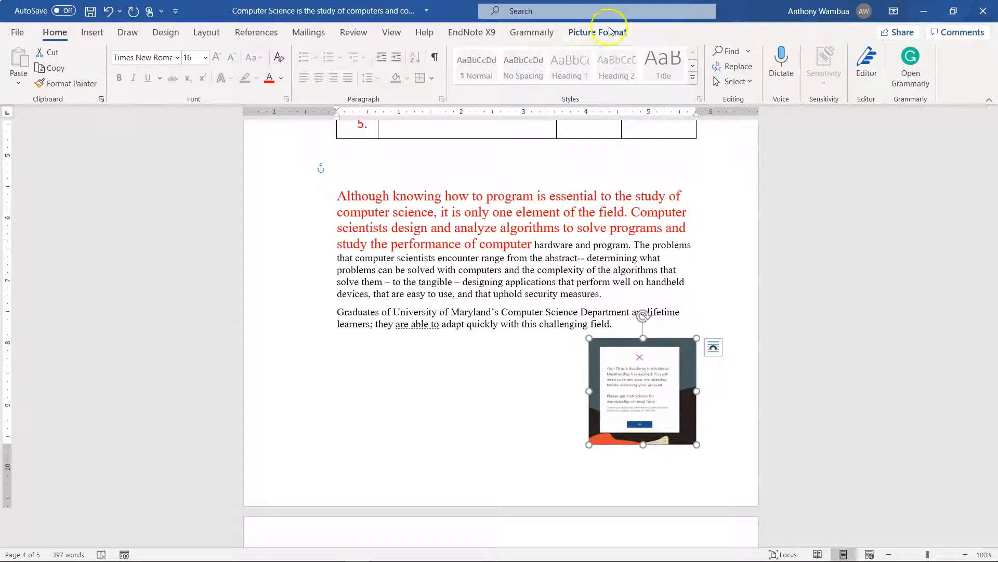
click(500, 290)
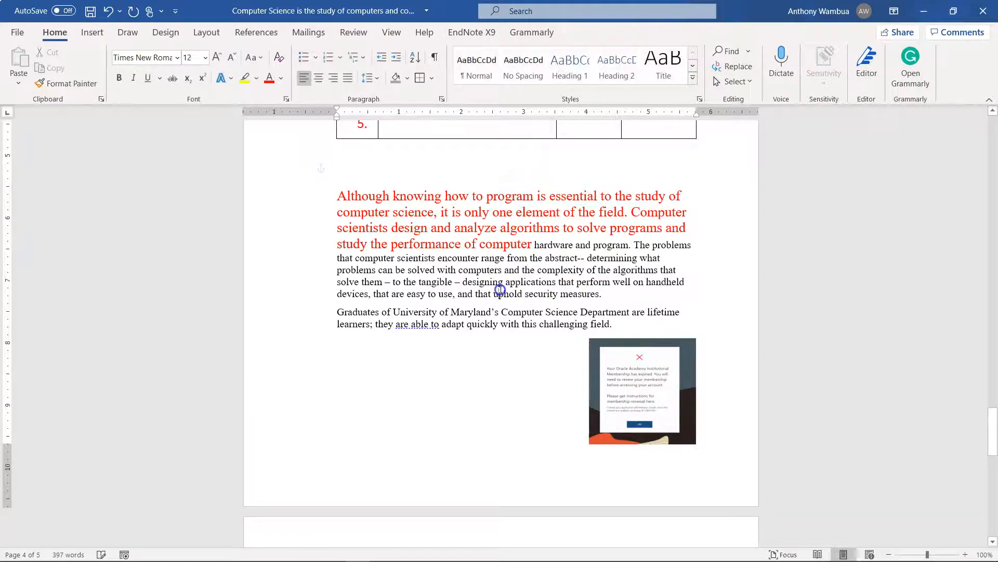
click(616, 396)
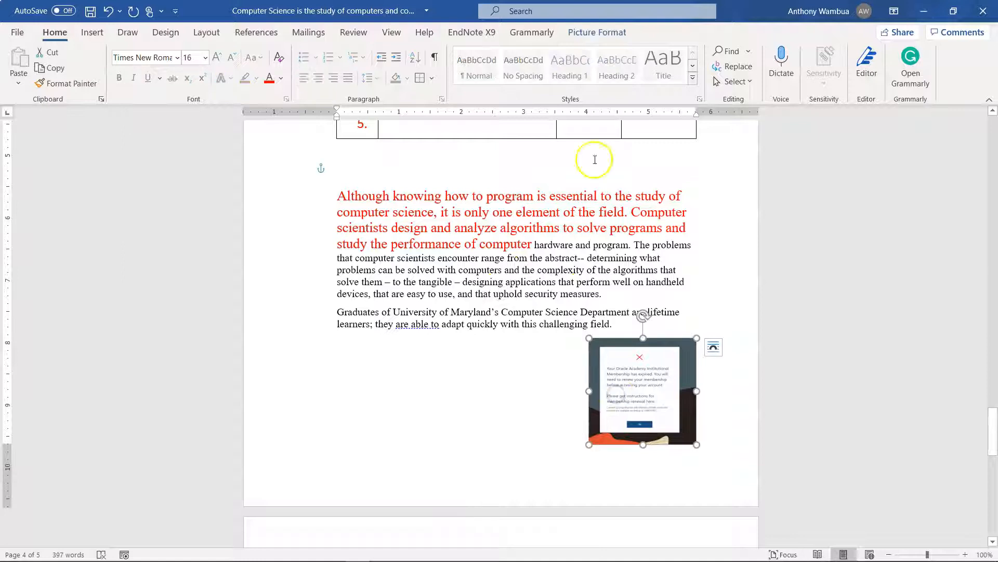
click(590, 31)
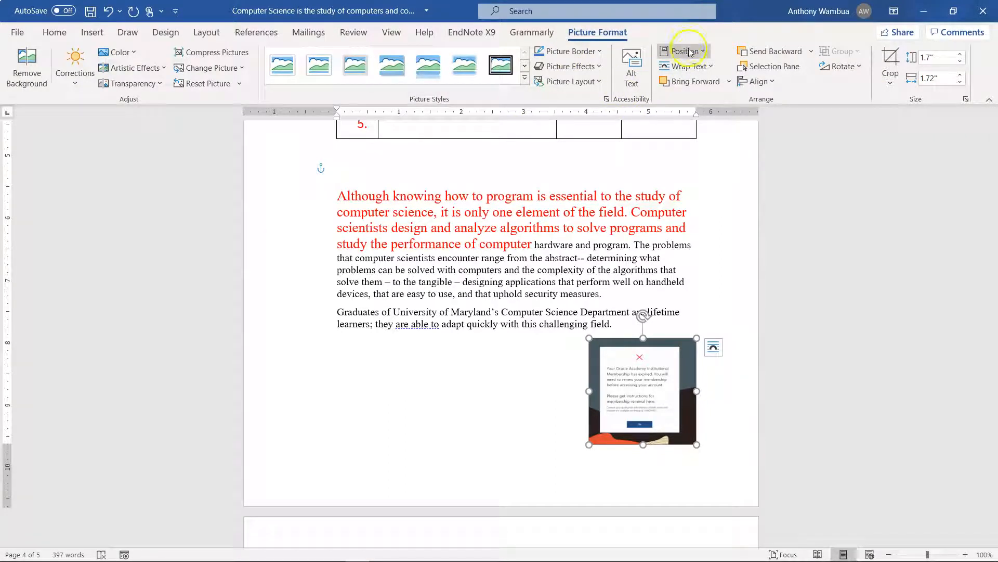
click(525, 77)
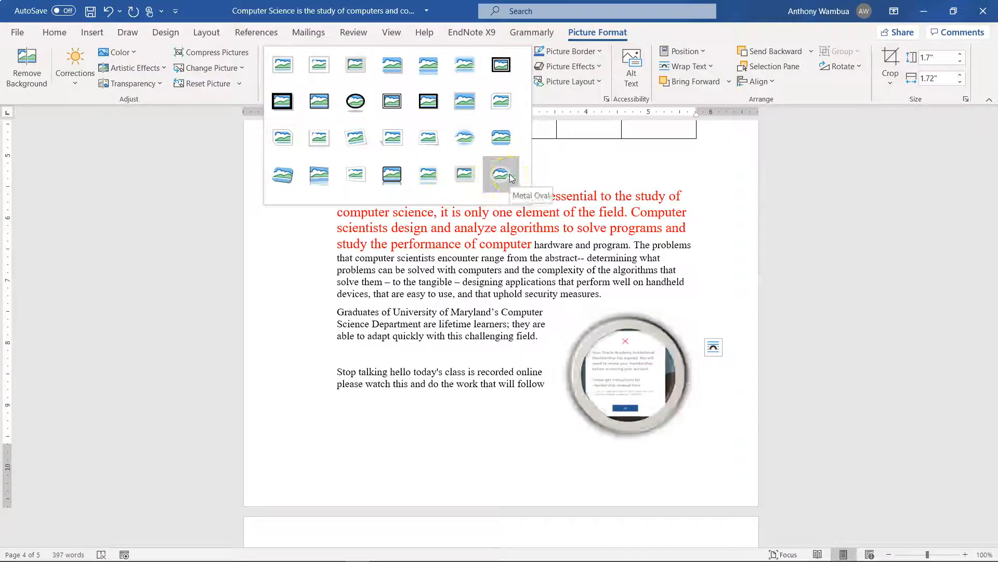
click(494, 106)
click(716, 282)
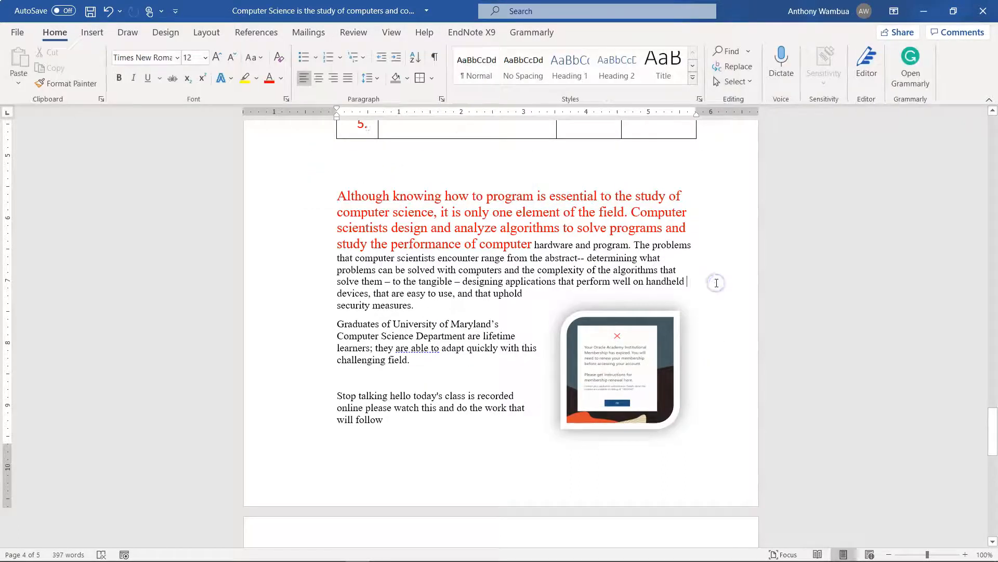
Give the picture a dark blue border from the theme colors
scroll(716, 282, up, 6)
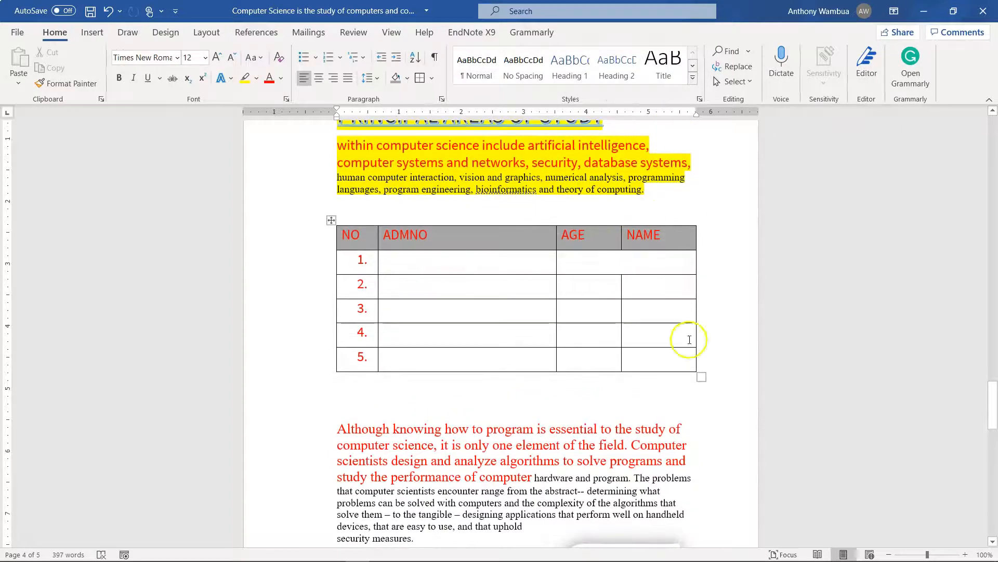
scroll(671, 510, down, 5)
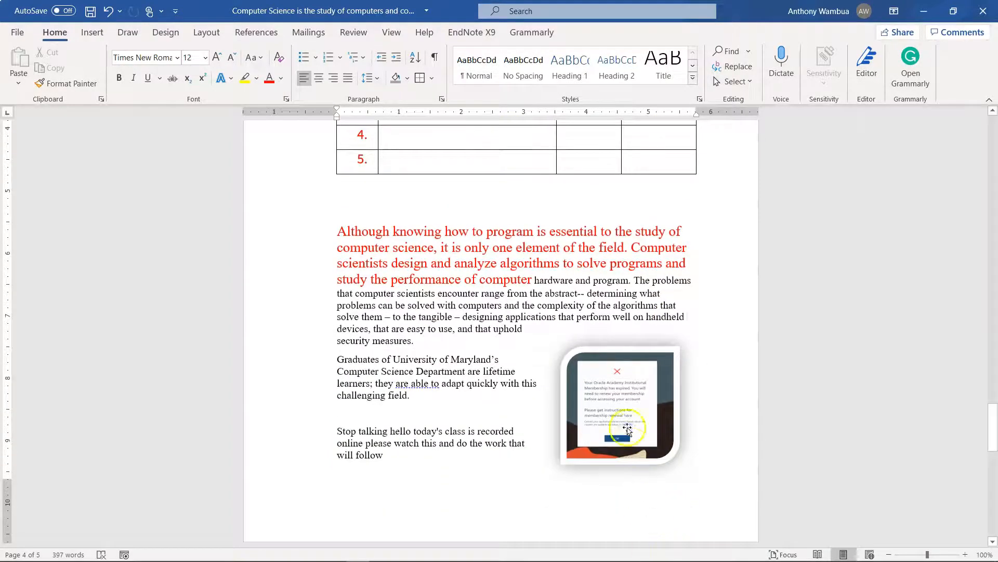
click(628, 429)
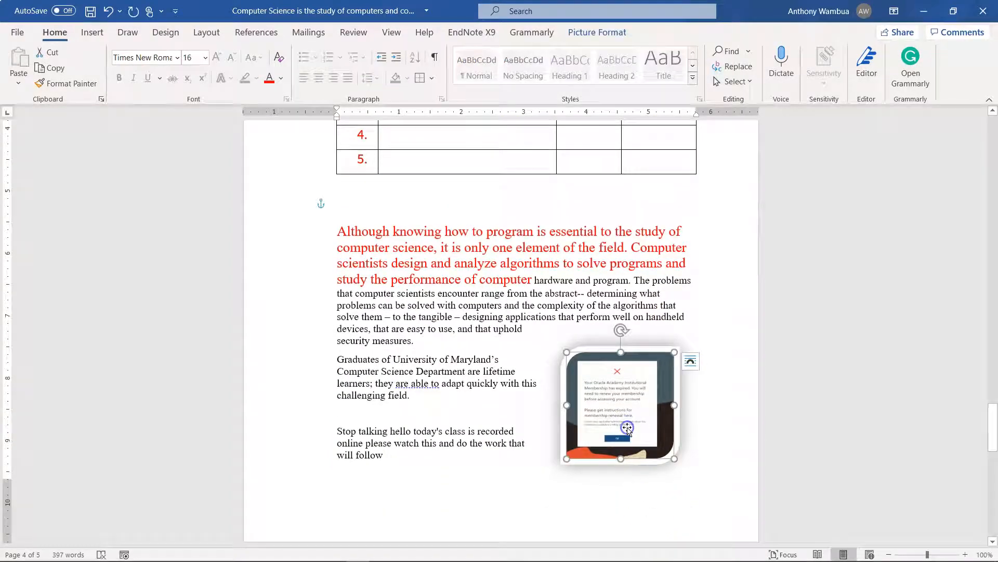
click(595, 34)
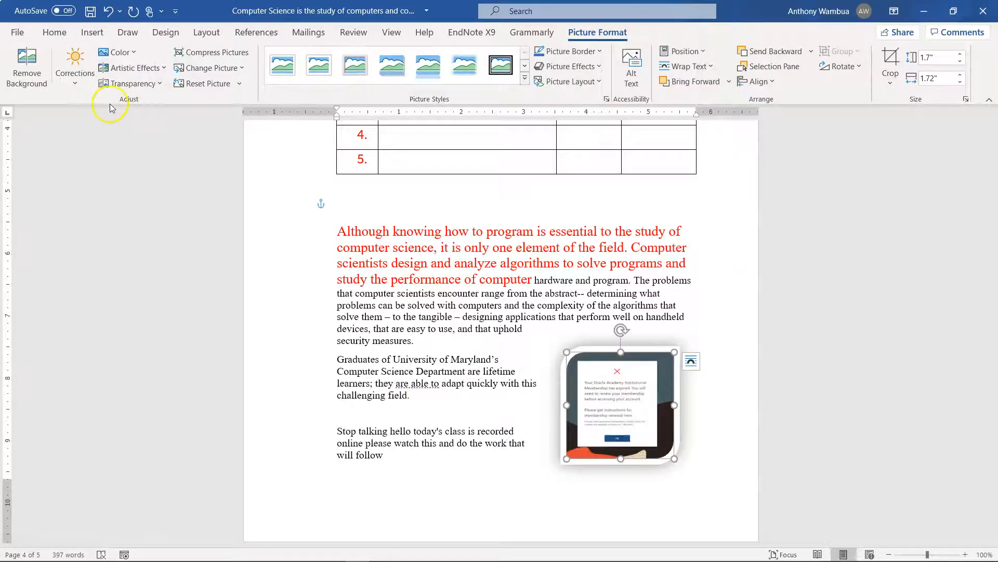
click(78, 83)
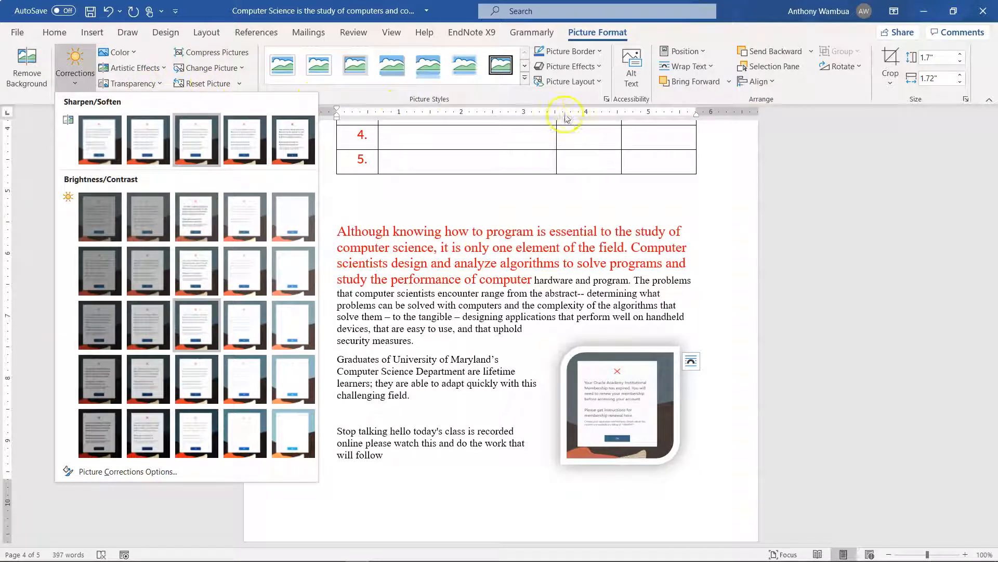
click(602, 54)
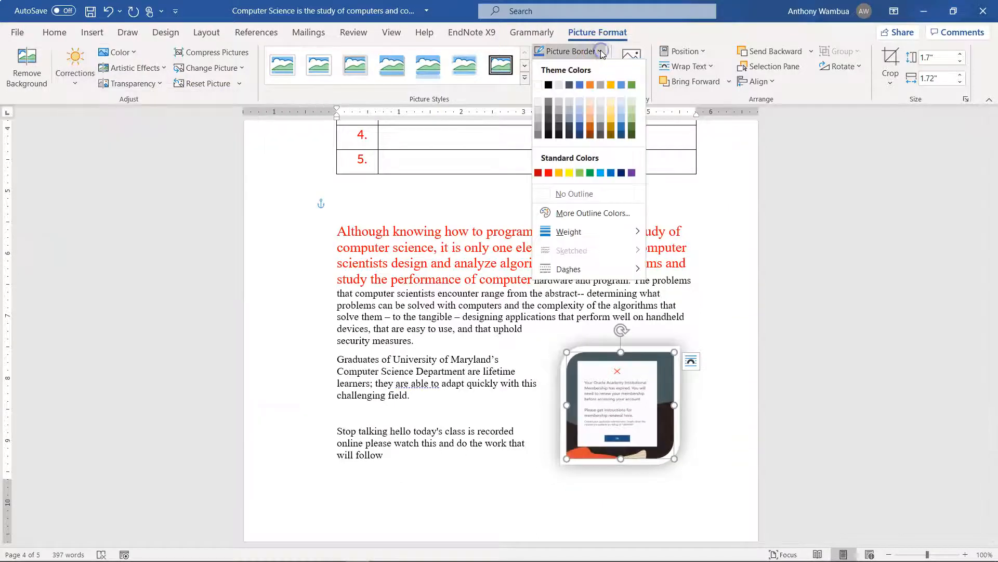
click(581, 128)
click(326, 277)
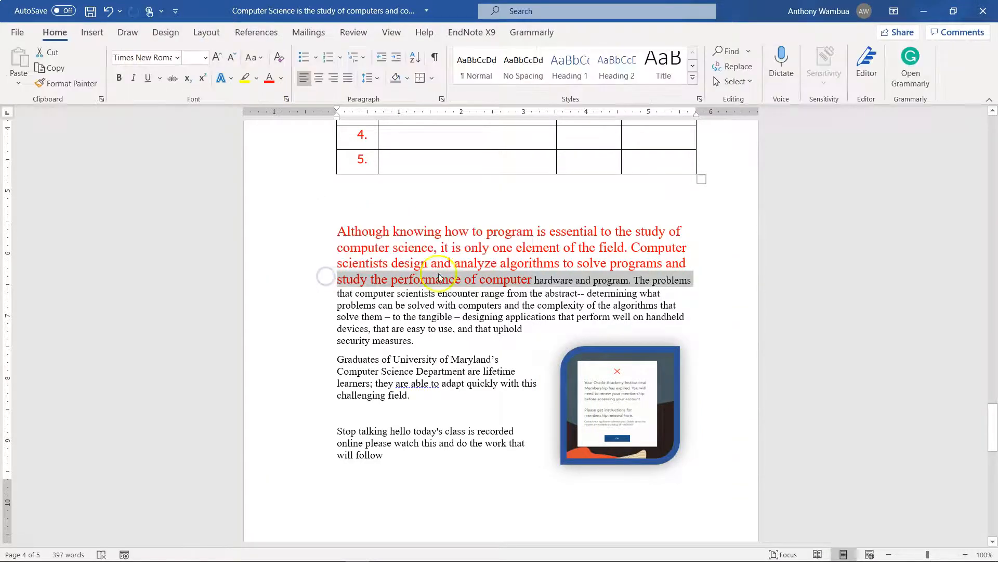
Move the text starting at "online please watch this" onto the next page and draw a down block arrow about 2.67" by 2.21" below it
click(716, 432)
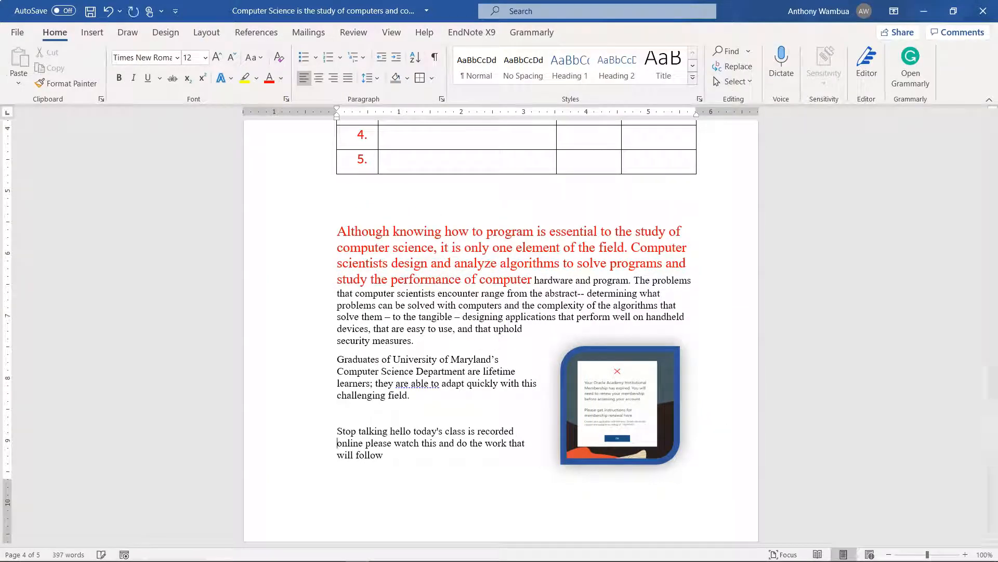
key(Return)
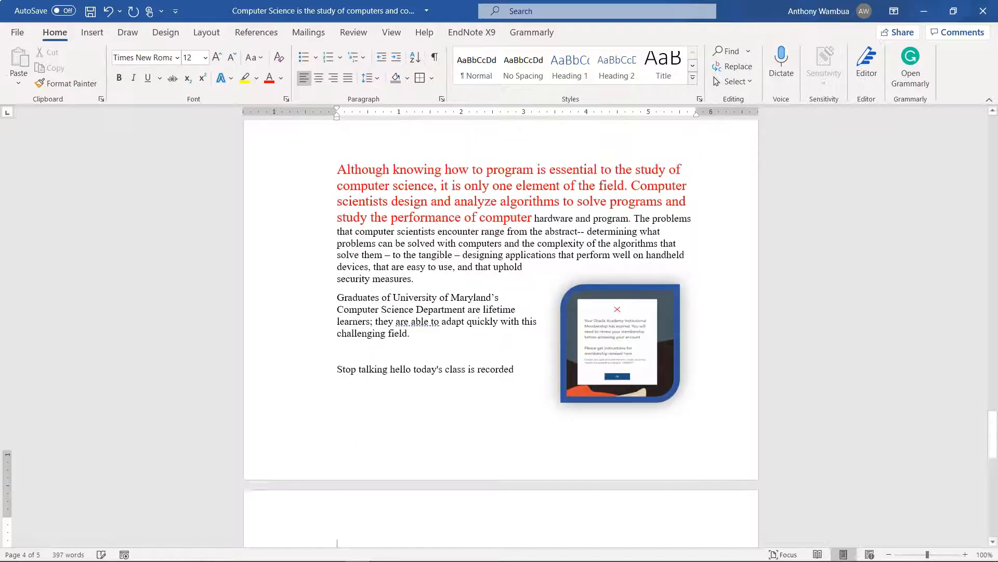
click(93, 33)
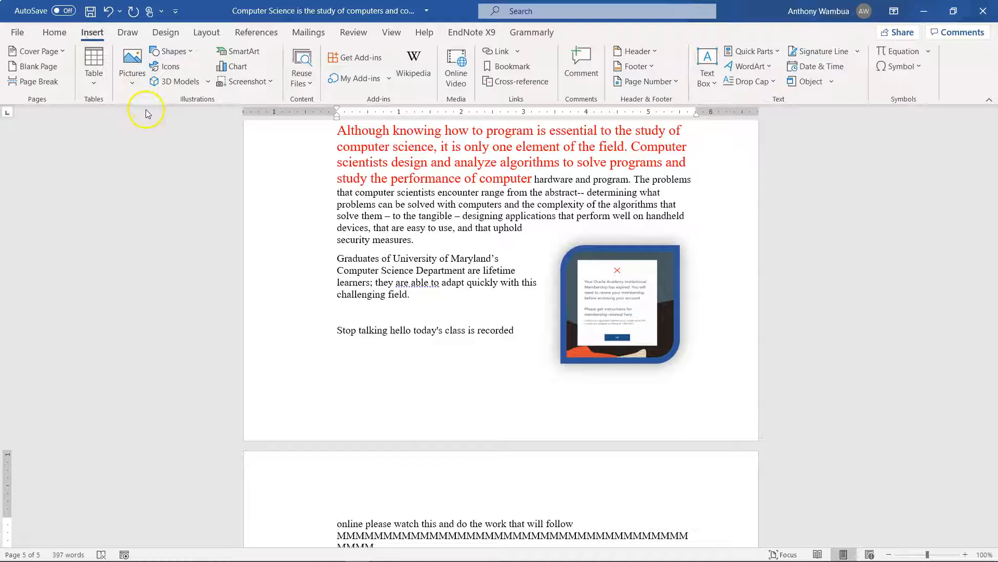
click(180, 54)
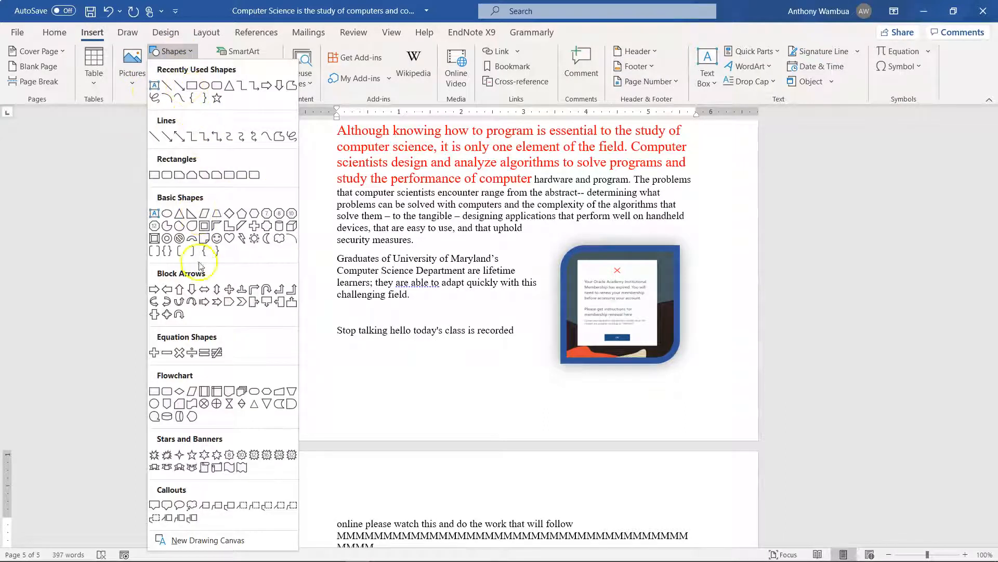
click(192, 289)
scroll(439, 394, down, 3)
scroll(439, 393, down, 3)
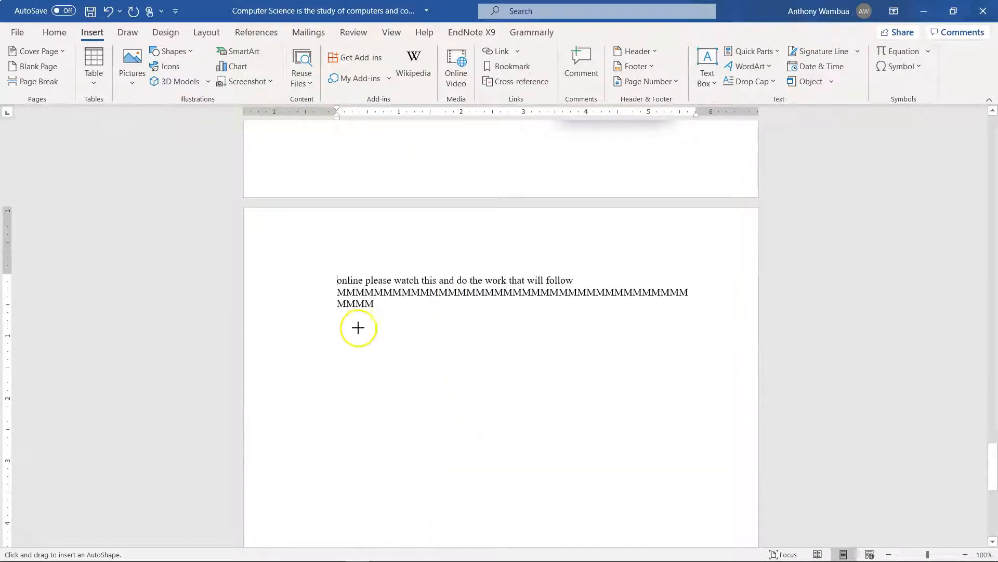
drag(356, 327, 562, 526)
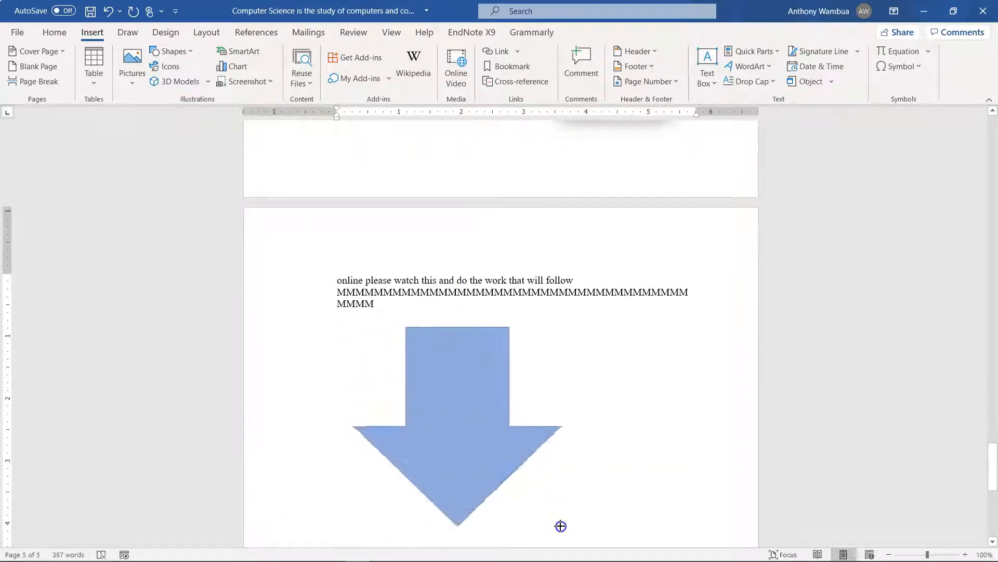
click(486, 386)
drag(561, 327, 492, 359)
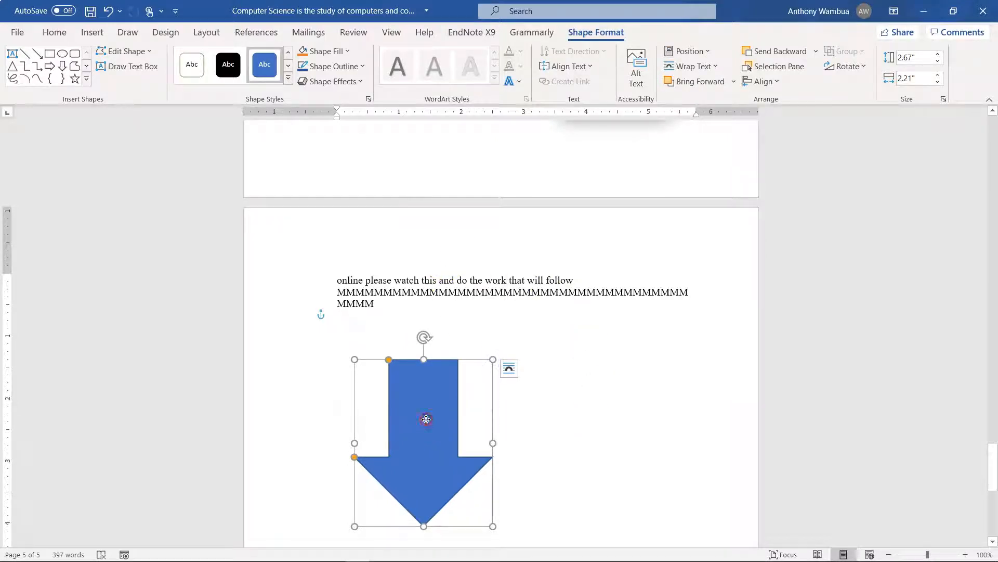
Give the down arrow a solid yellow fill from the standard colors
right_click(426, 419)
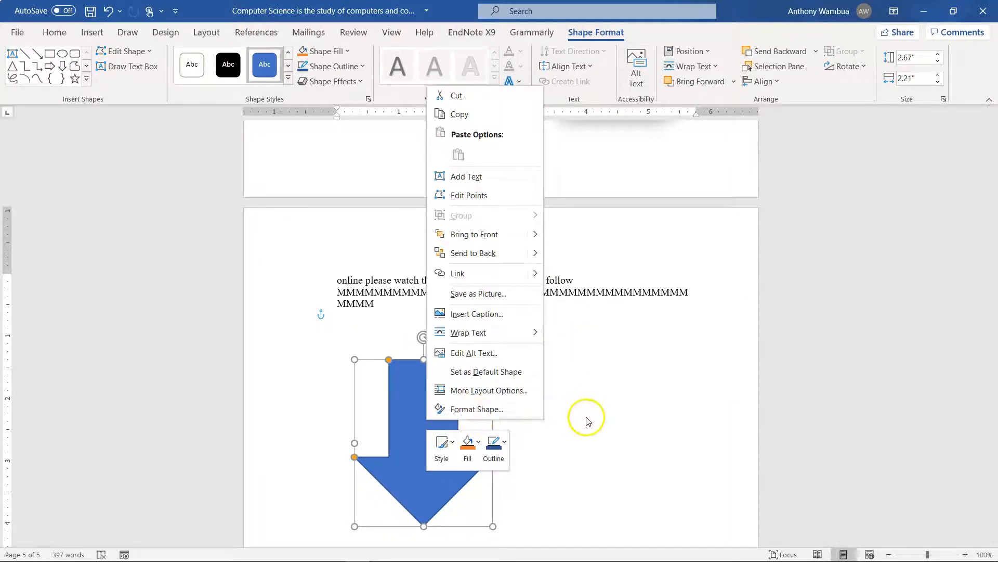
click(481, 408)
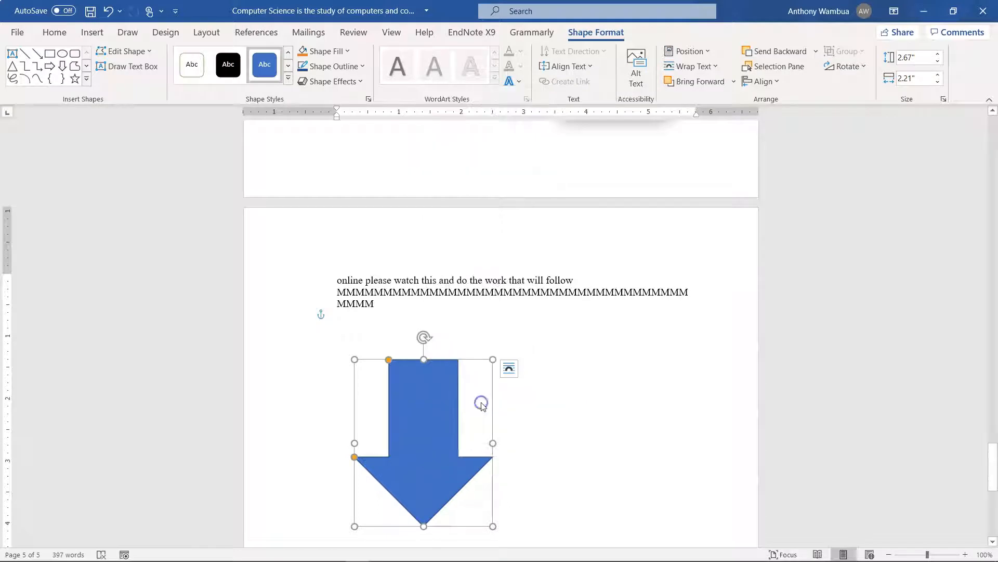
click(832, 172)
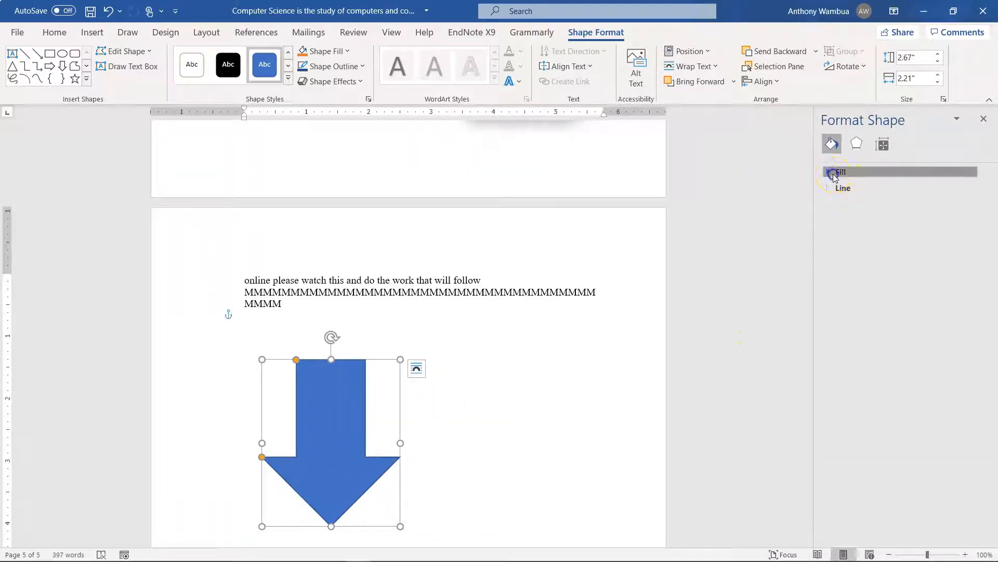
click(971, 275)
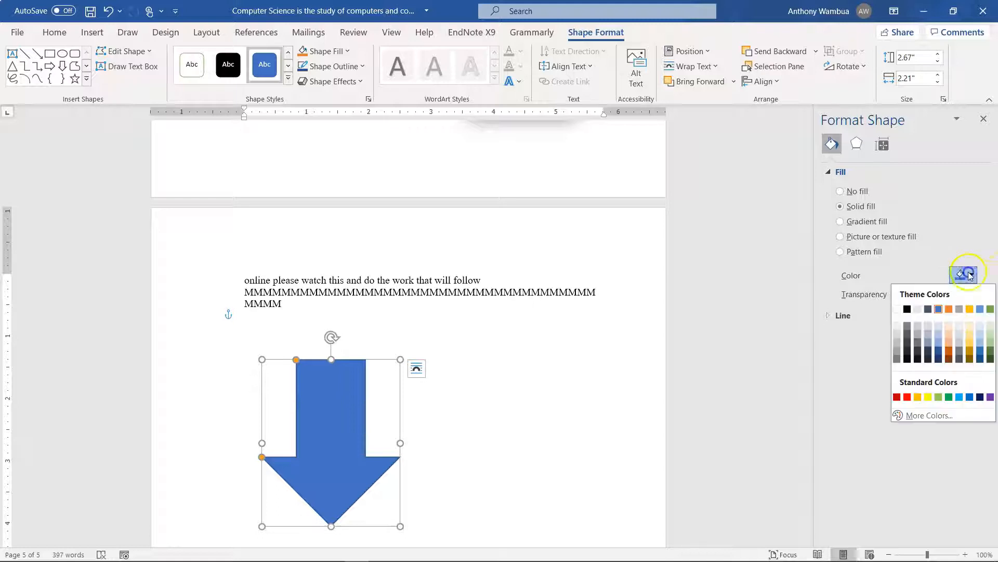
click(928, 397)
click(494, 430)
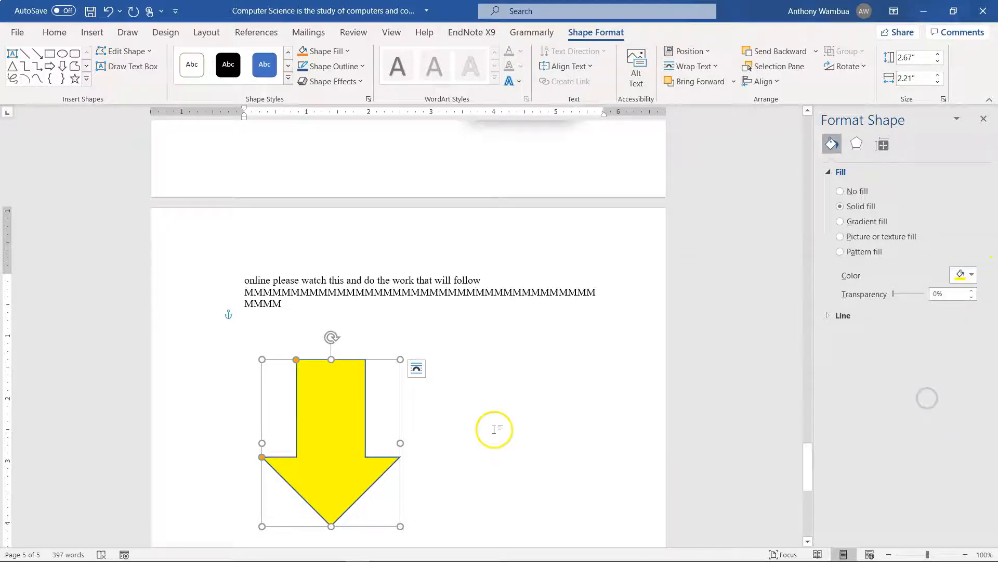
Add the text "here" inside the yellow arrow
click(318, 416)
right_click(318, 416)
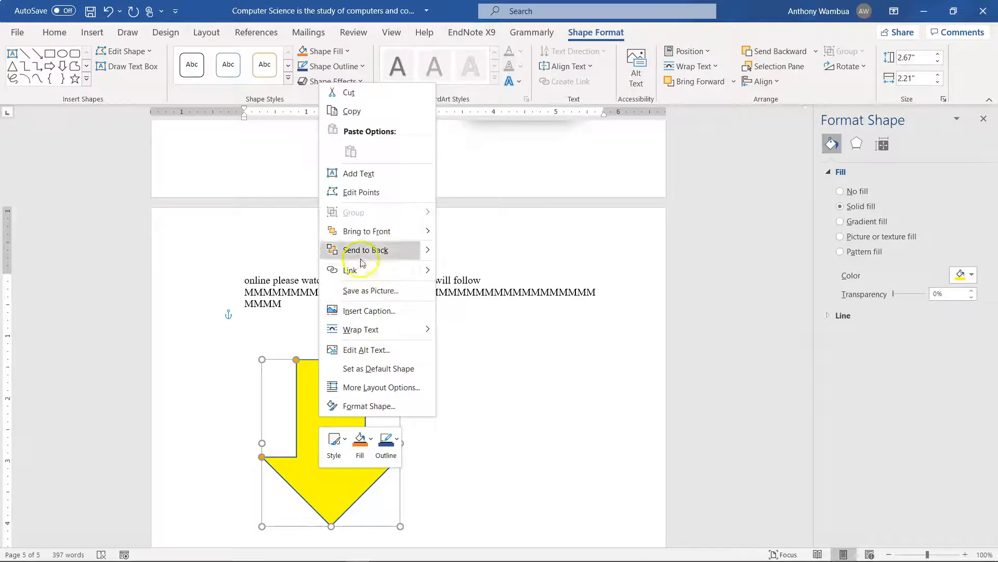
click(363, 169)
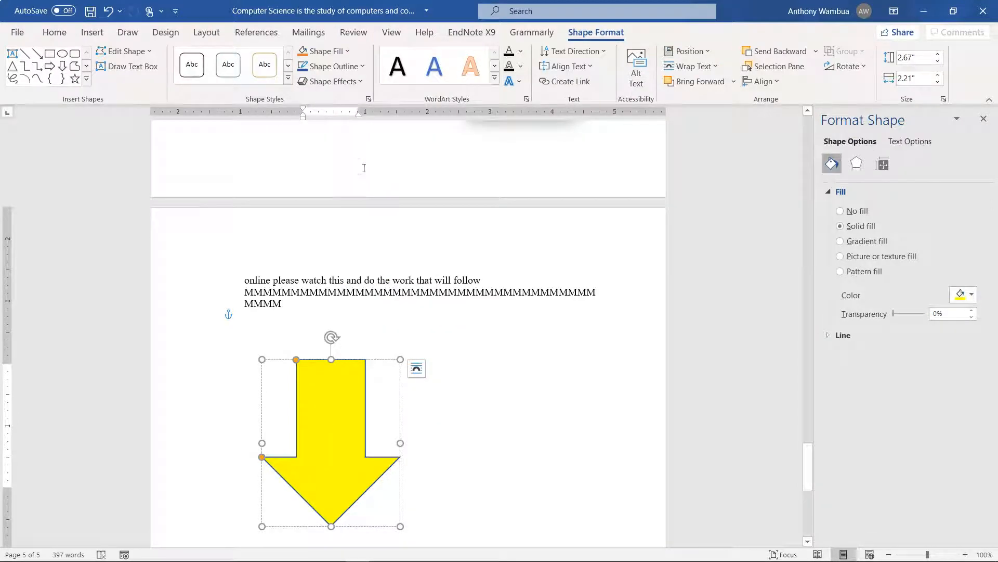
text(a)
key(BackSpace)
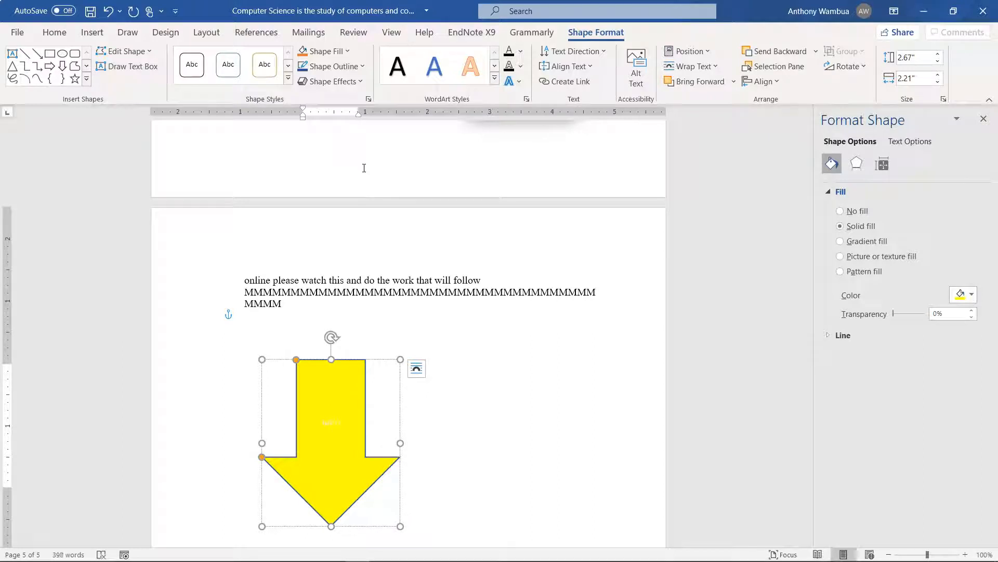
Enlarge the arrow's text to 24 pt and change it to uppercase
drag(341, 418, 322, 416)
click(55, 32)
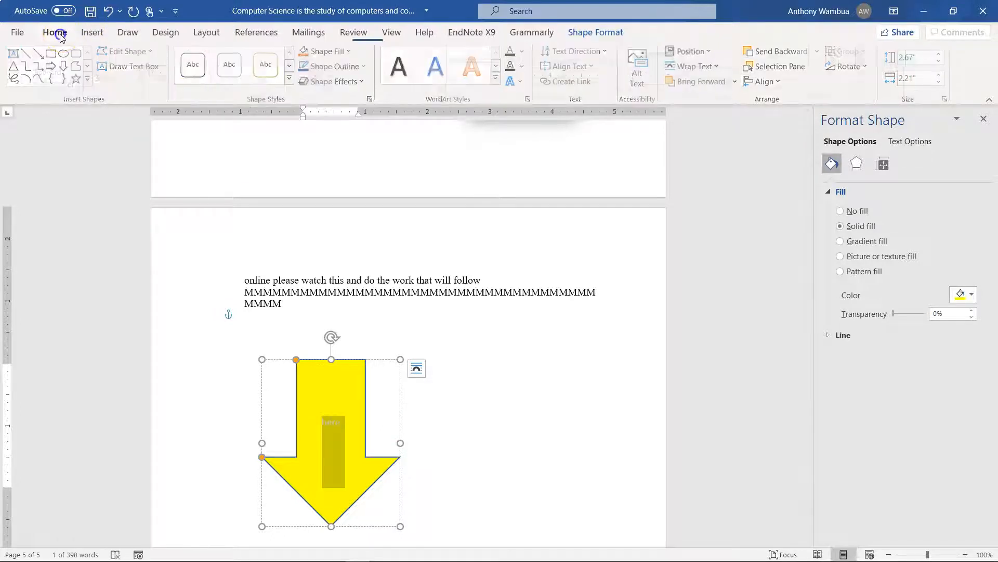
click(213, 57)
click(213, 58)
click(213, 57)
click(213, 57)
click(213, 57)
click(213, 57)
click(213, 57)
click(262, 60)
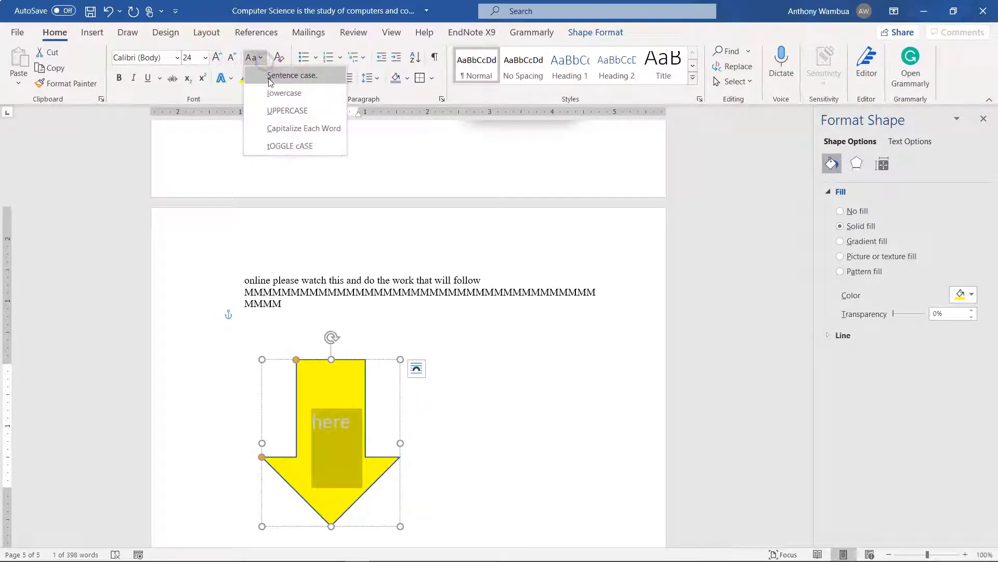
click(276, 107)
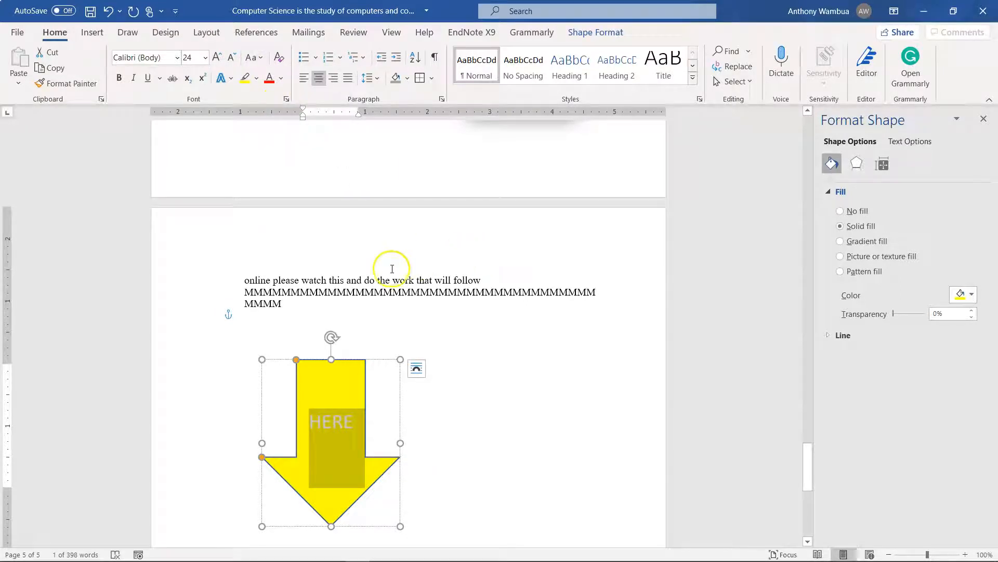
click(500, 316)
Draw an oval about 4.21" high and 4.13" wide and position it over the yellow arrow
scroll(544, 457, down, 4)
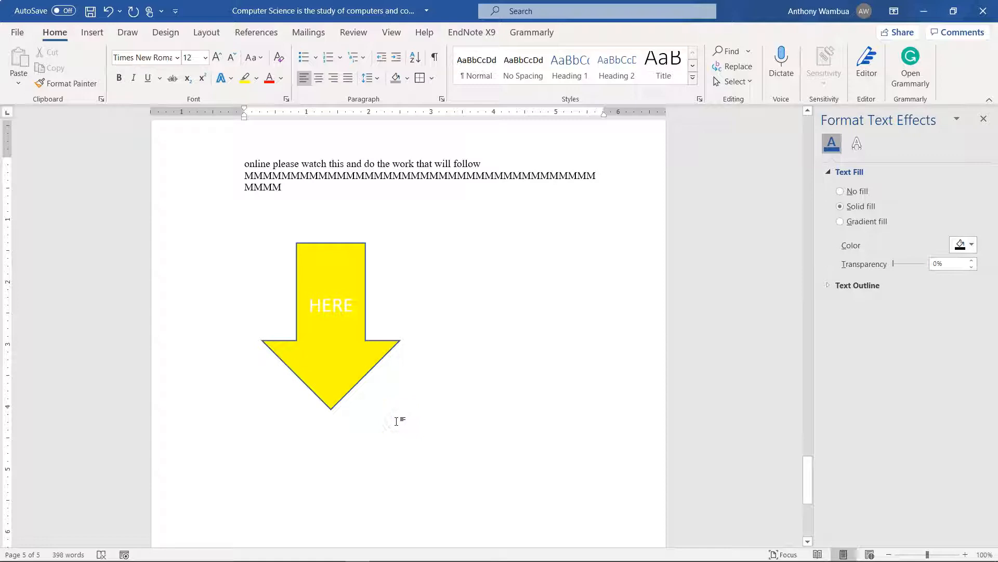
click(92, 33)
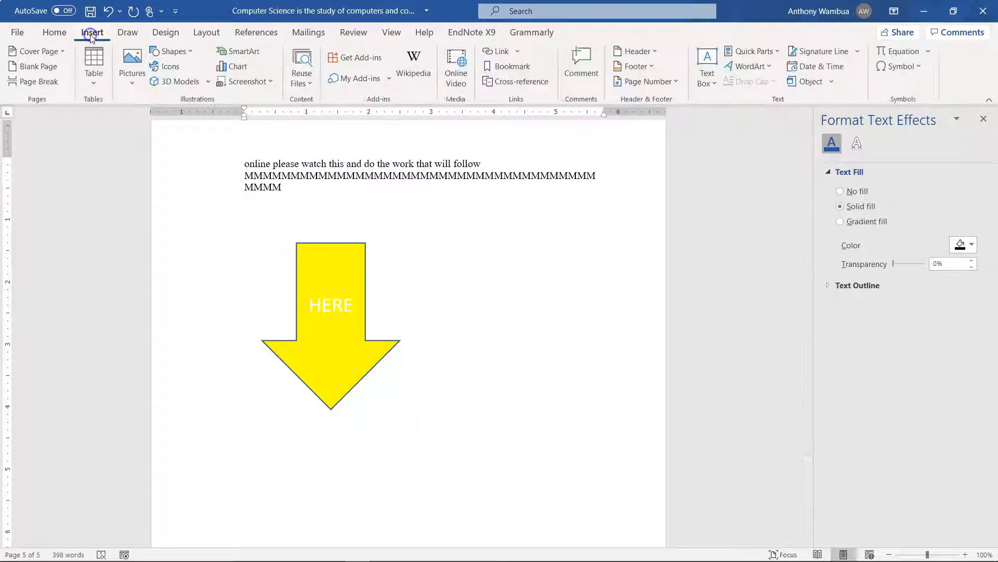
click(172, 52)
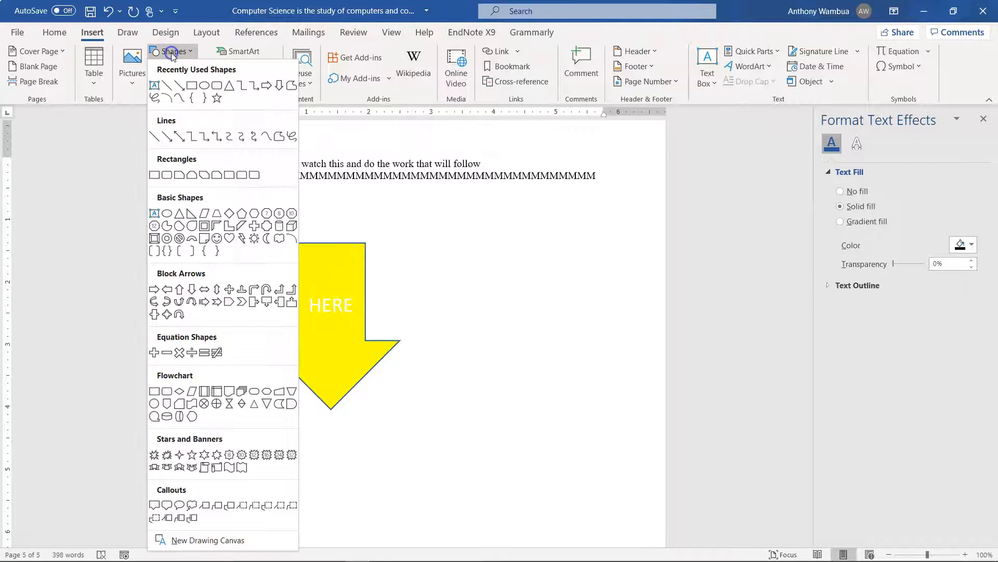
click(203, 86)
drag(239, 216, 495, 476)
drag(414, 386, 398, 370)
Send the blue circle to the back, behind the yellow arrow
click(370, 328)
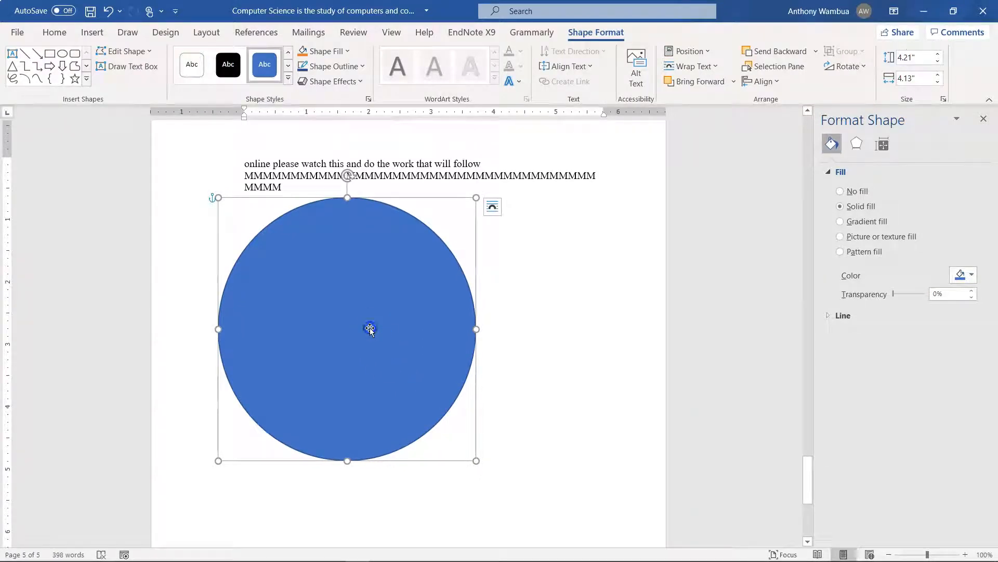
right_click(370, 328)
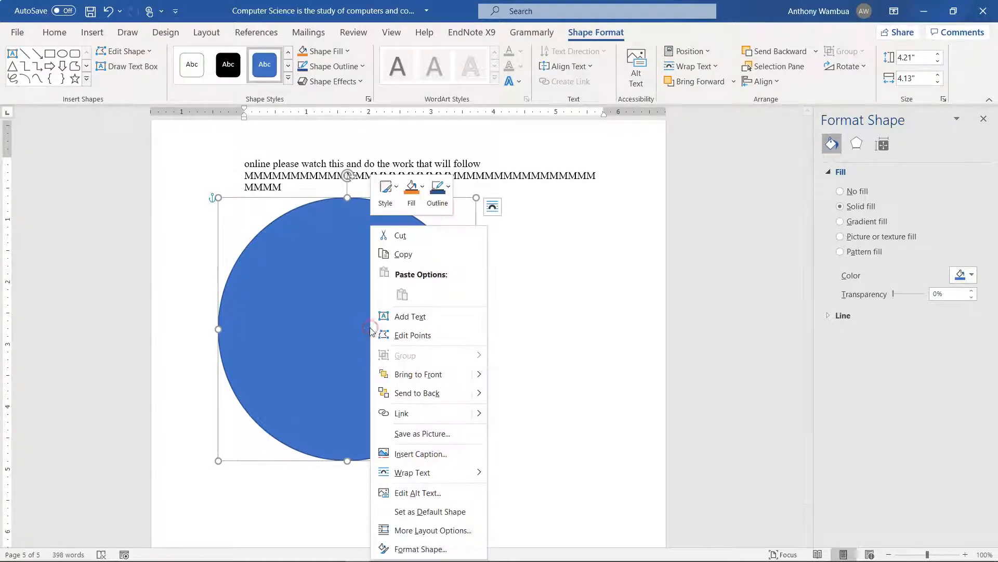
click(397, 389)
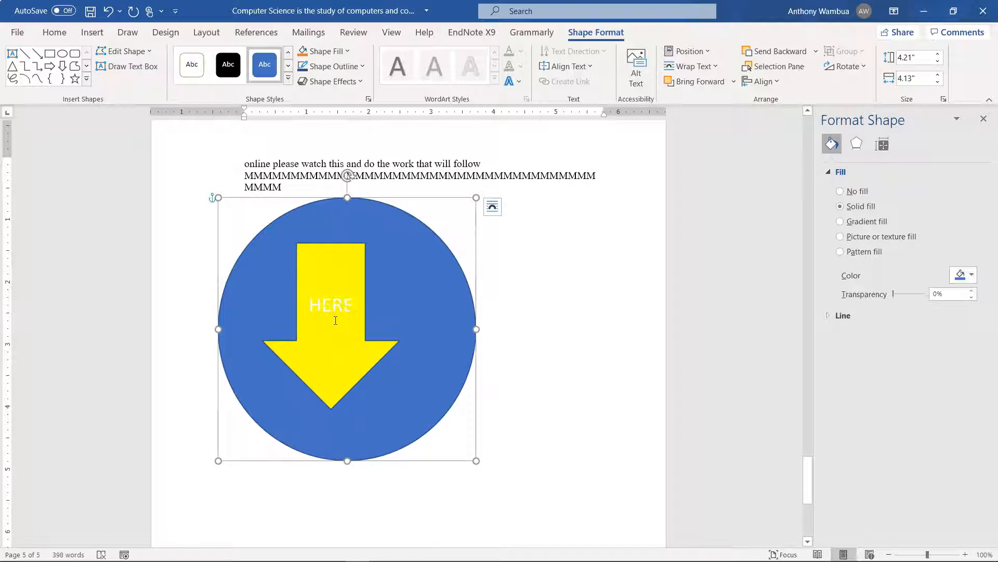
click(335, 319)
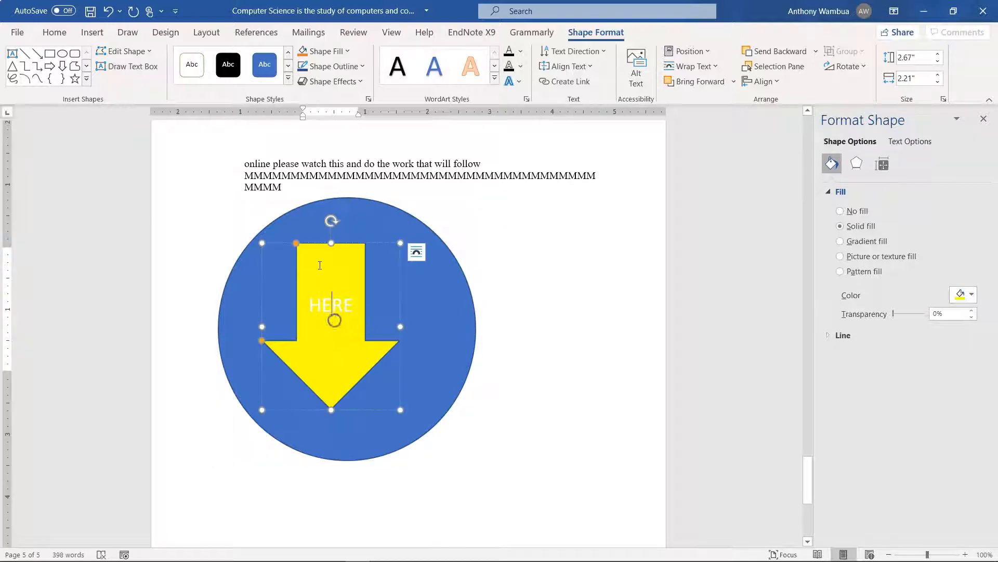
click(452, 310)
click(677, 203)
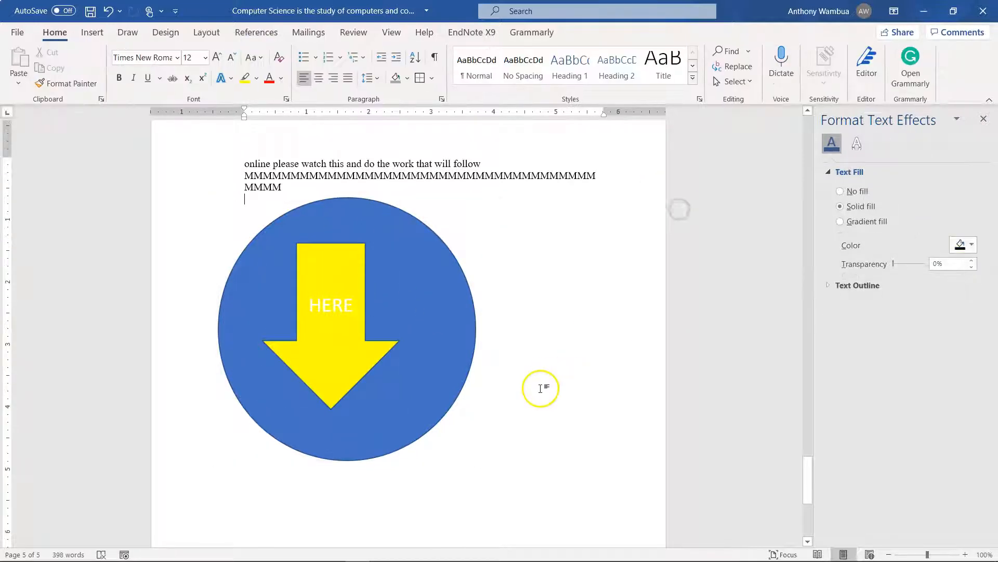
Place the insertion point below the last highlighted paragraph on page 2 and start inserting a SmartArt graphic
scroll(526, 357, down, 5)
scroll(527, 357, up, 20)
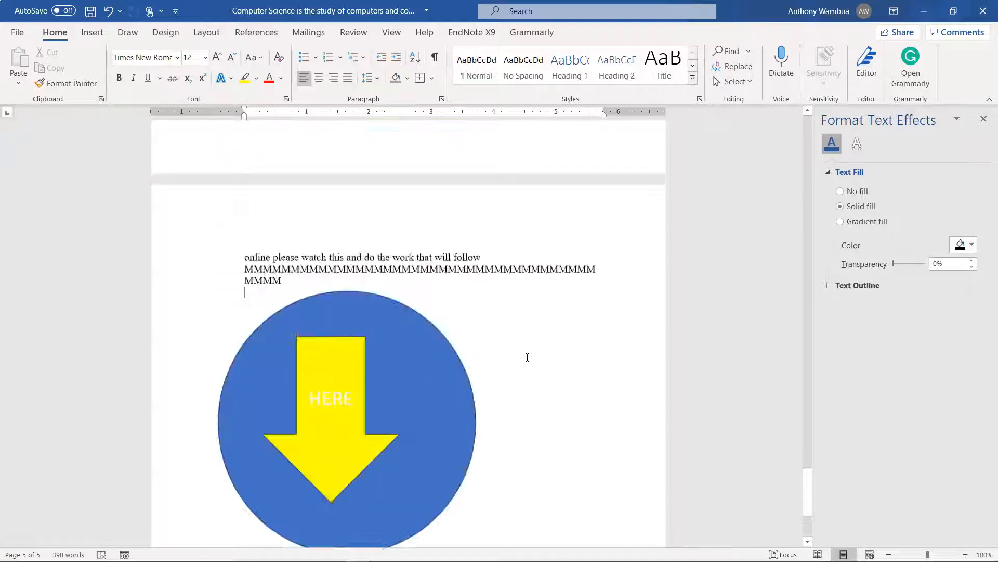
scroll(526, 357, down, 5)
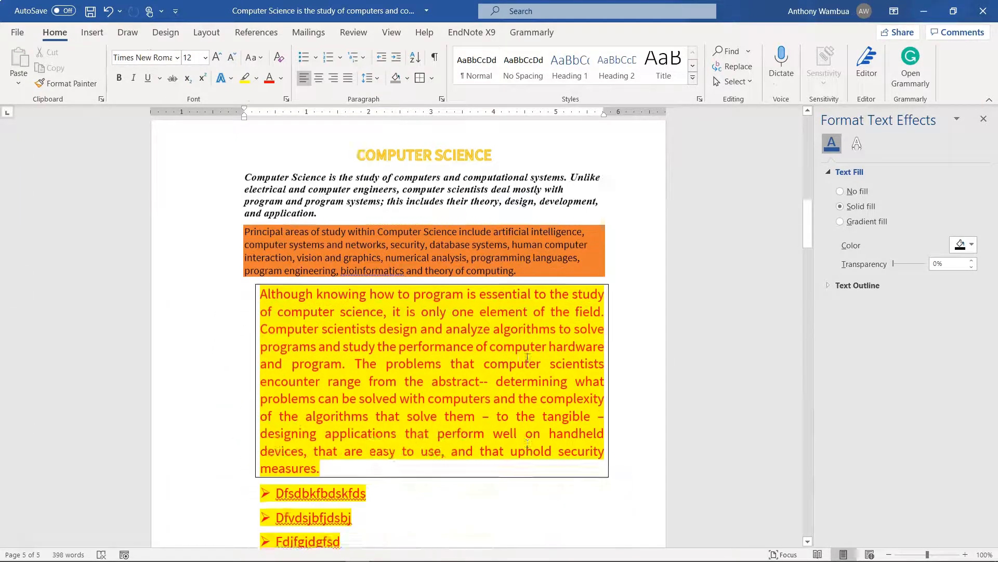
click(468, 504)
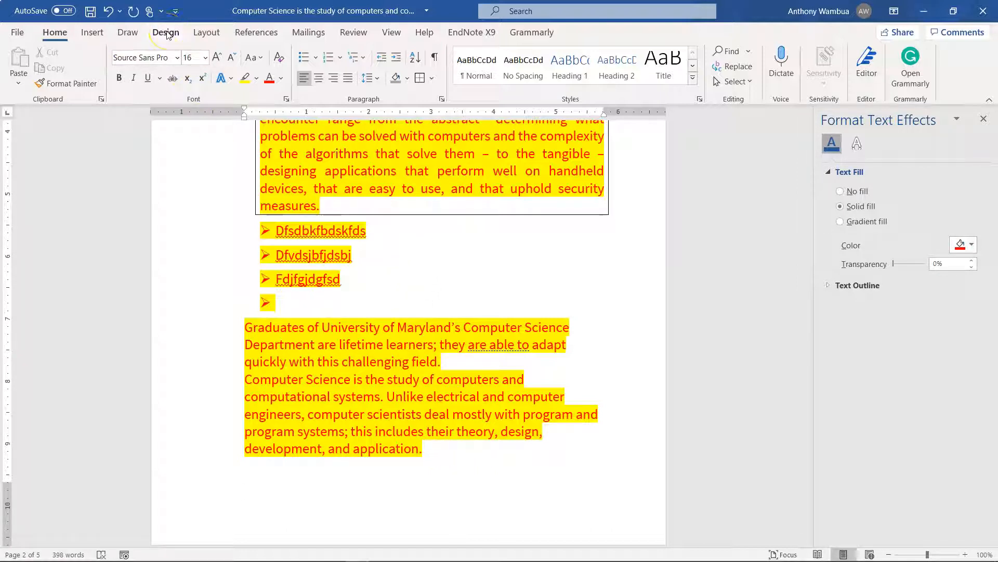
click(89, 33)
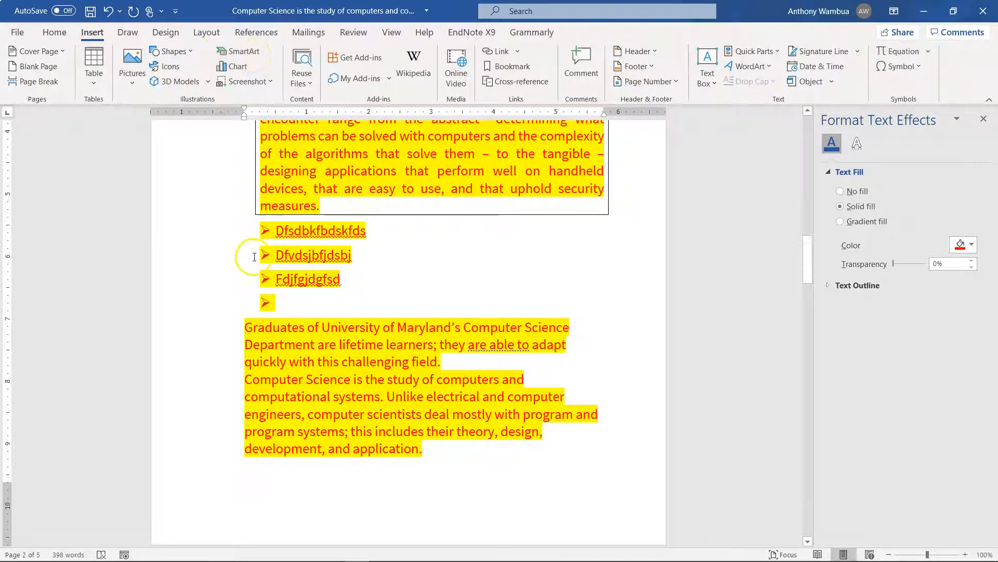
click(249, 53)
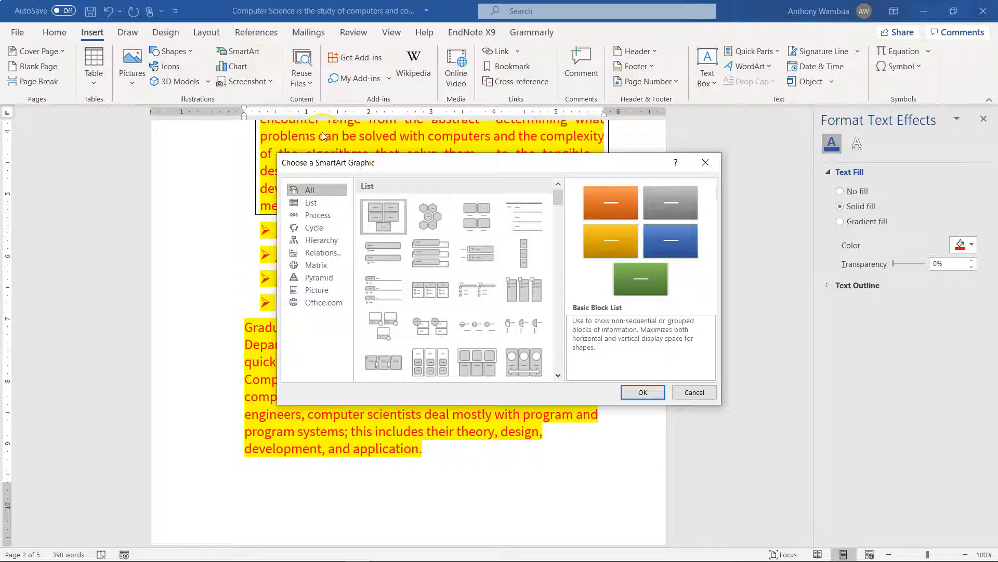
Browse the SmartArt categories and insert the Hierarchy graphic with three levels of overlapping boxes
click(310, 202)
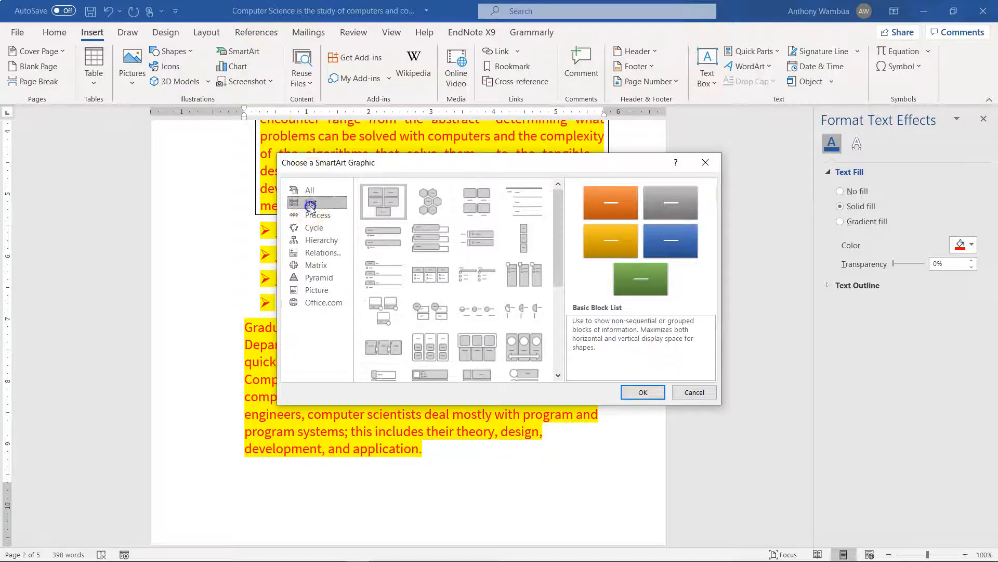
click(314, 227)
click(310, 255)
click(320, 230)
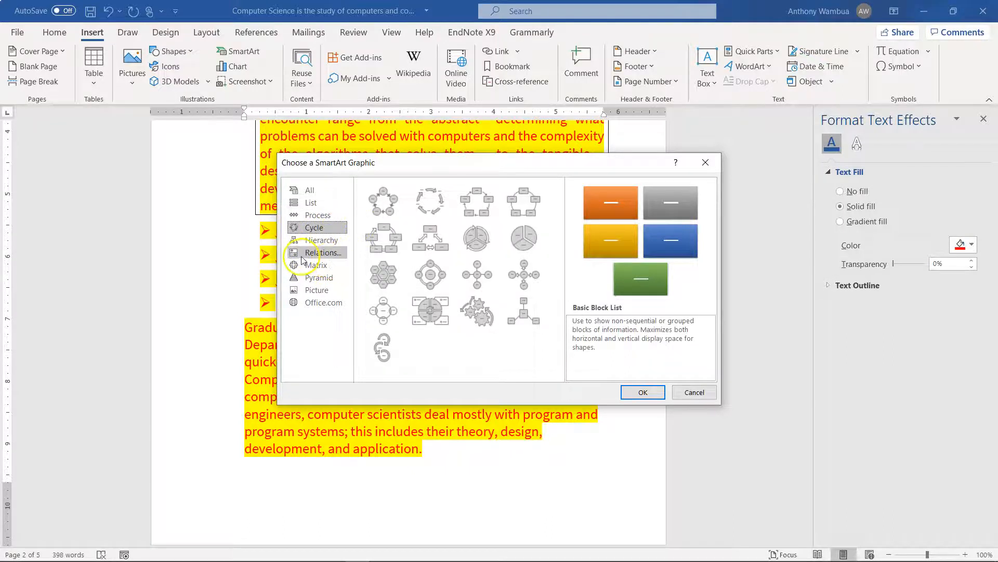
click(318, 216)
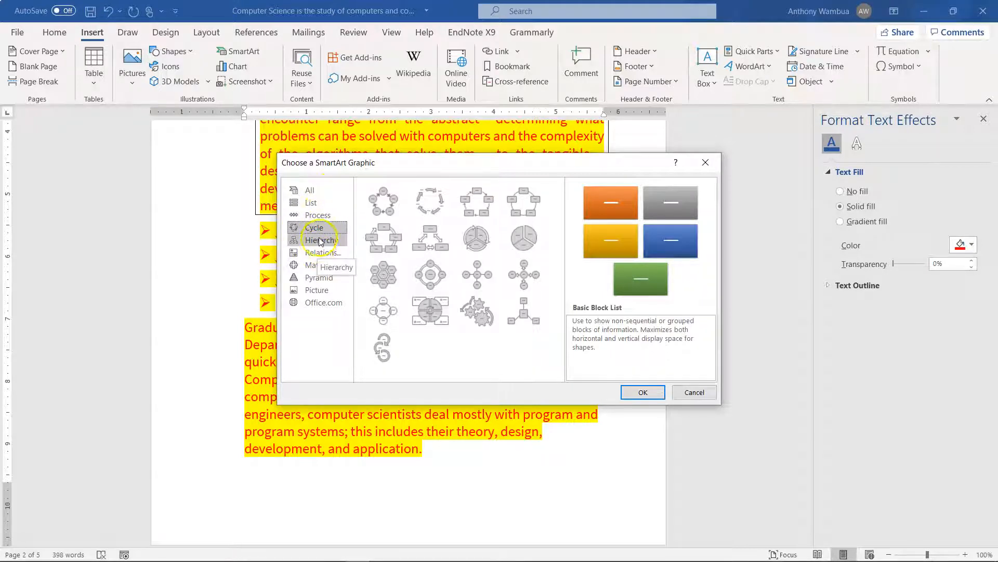
click(319, 240)
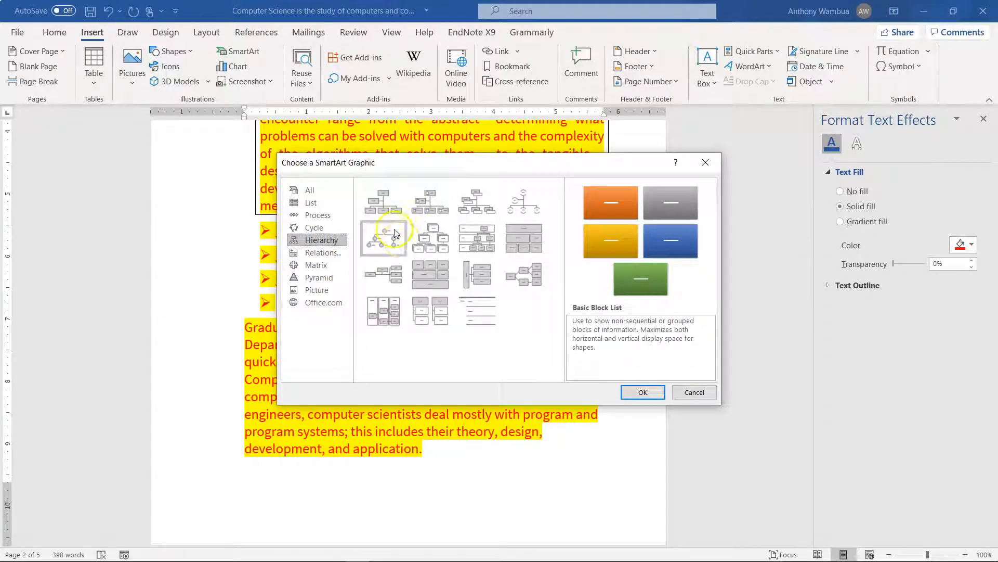
click(424, 234)
click(643, 392)
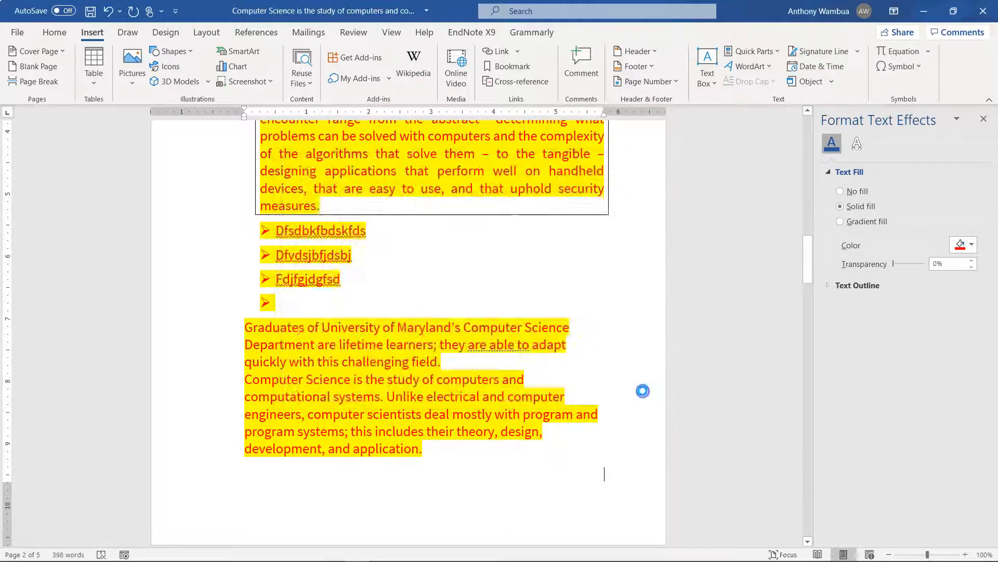
Label the hierarchy's top box VC and the left second-level box DVC -ARSA
click(483, 263)
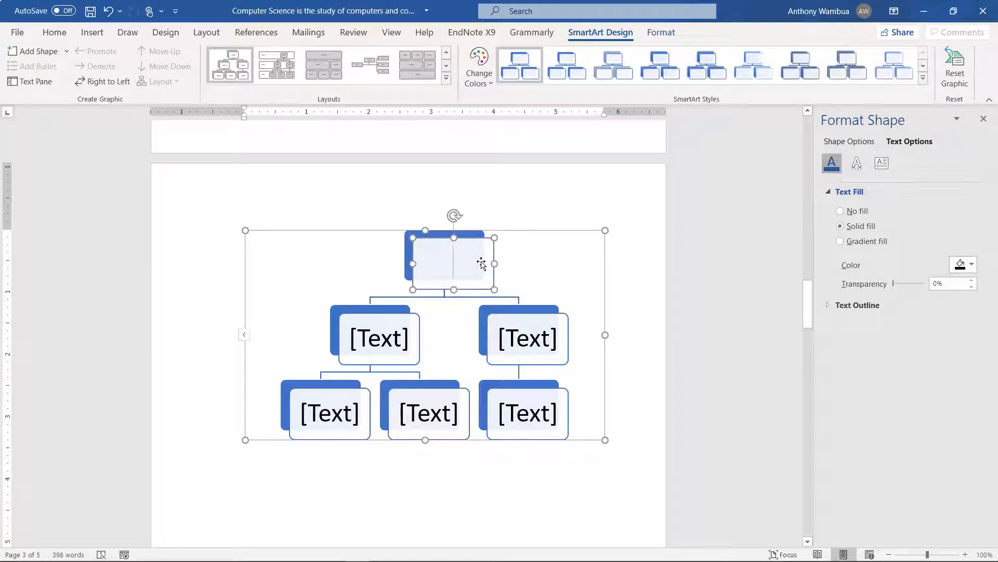
text(vc)
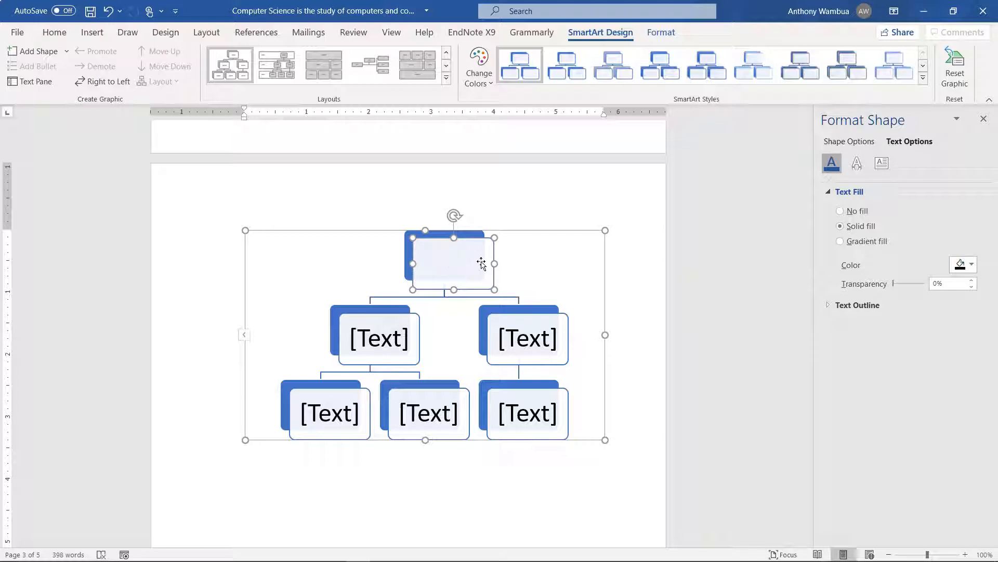
click(384, 351)
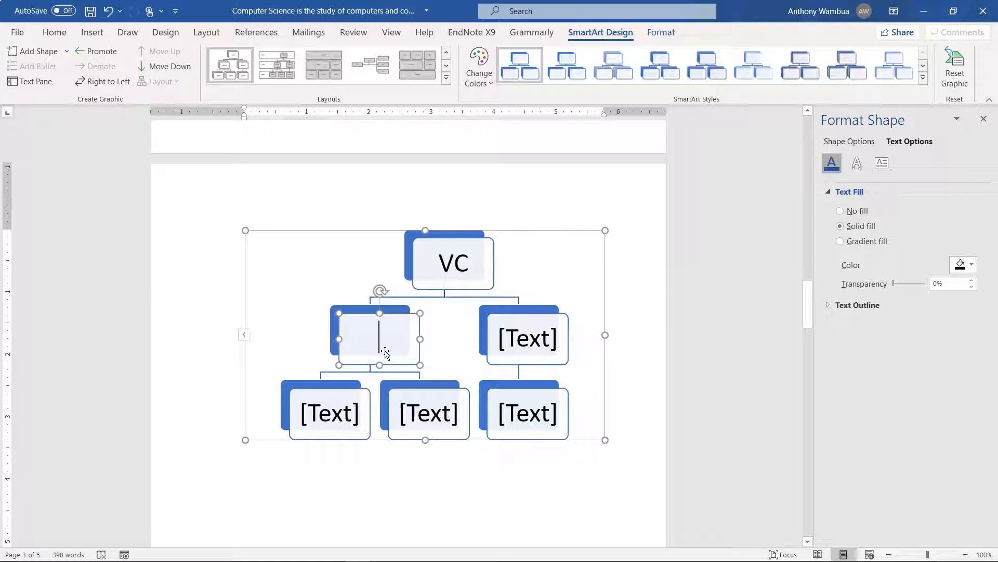
text(DVX)
key(BackSpace)
text(C)
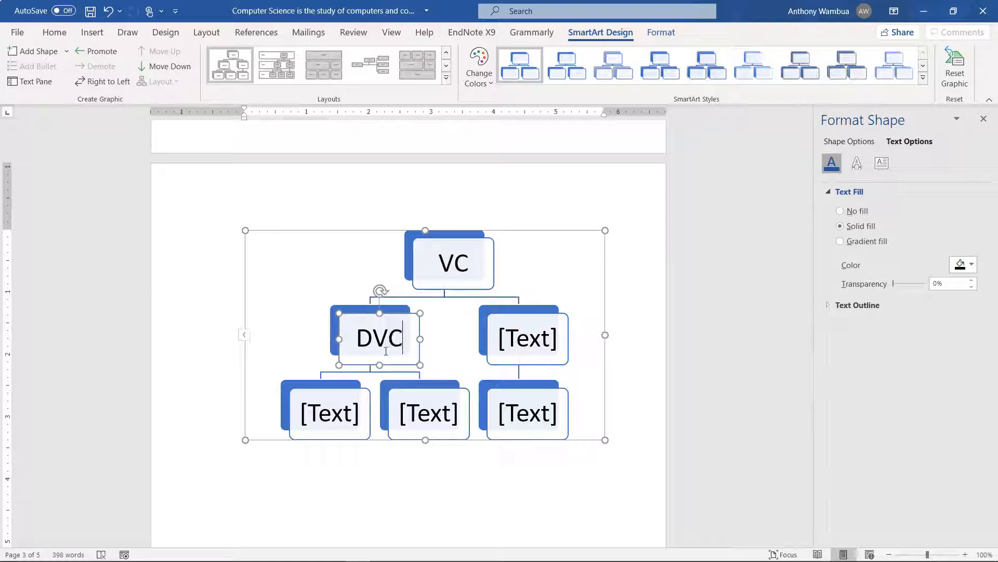
text( -ac)
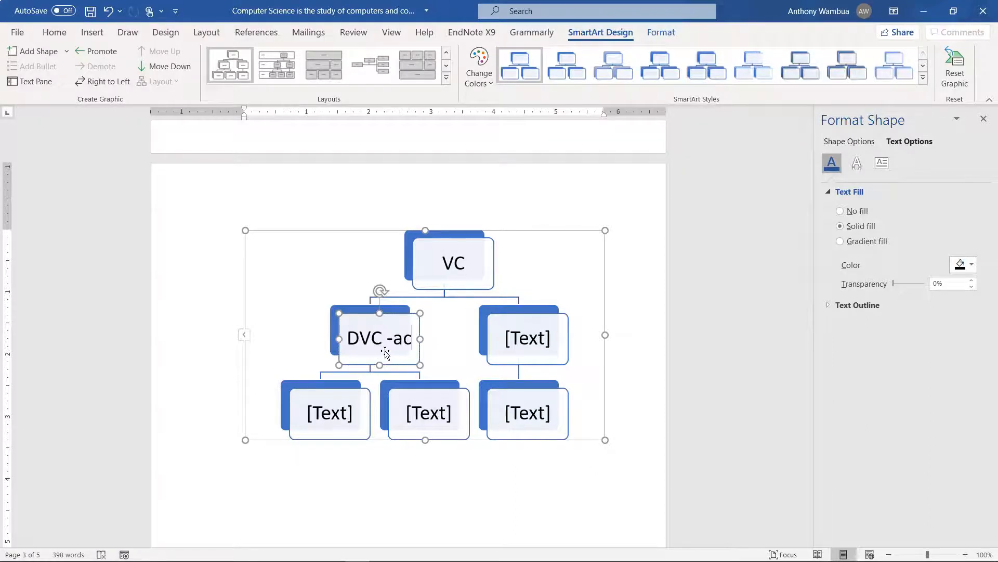
key(BackSpace)
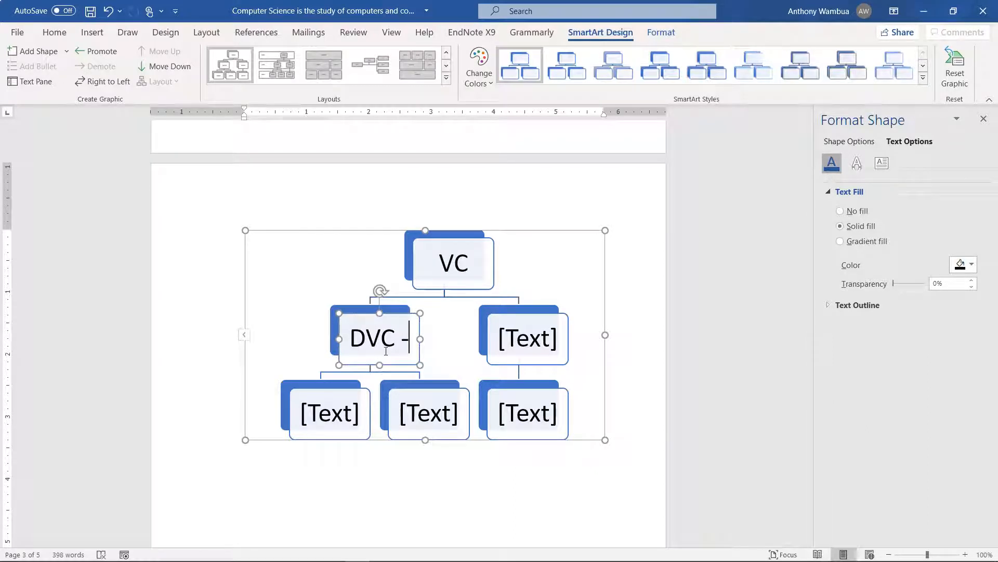
key(BackSpace)
text(APS)
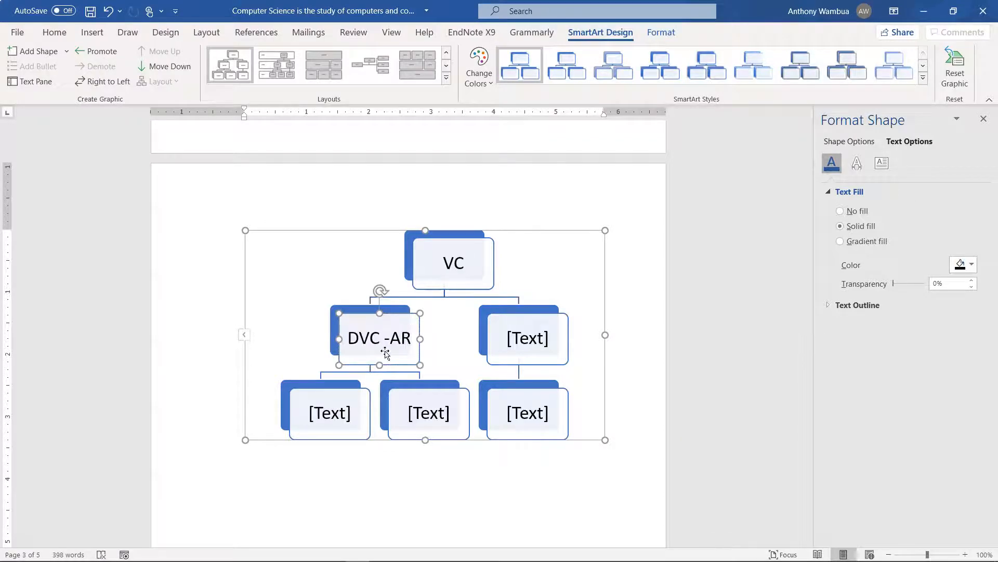
text(A)
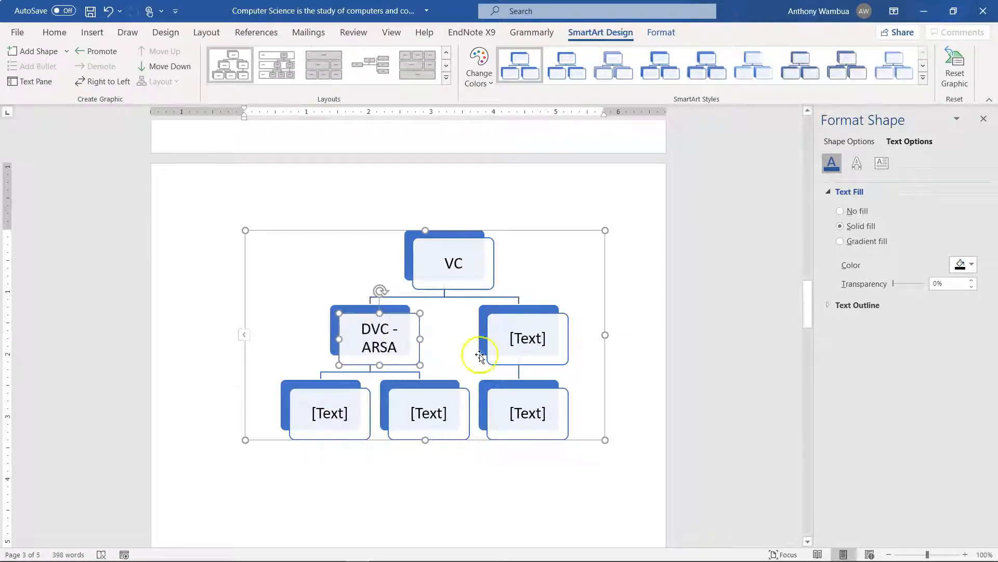
Label the right second-level box of the hierarchy DVC-FINANCE
click(526, 344)
text(D)
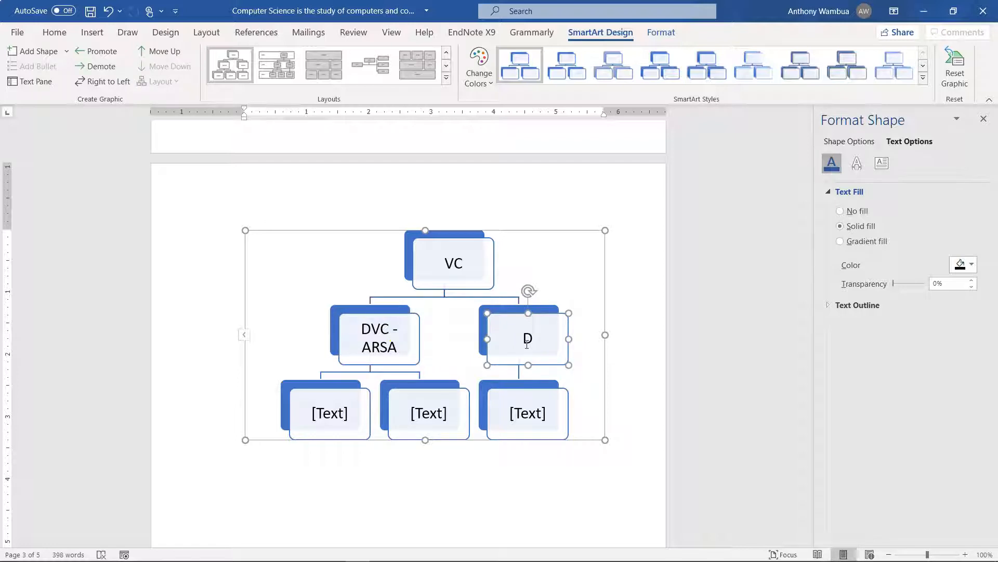
text(VC-FINANCE)
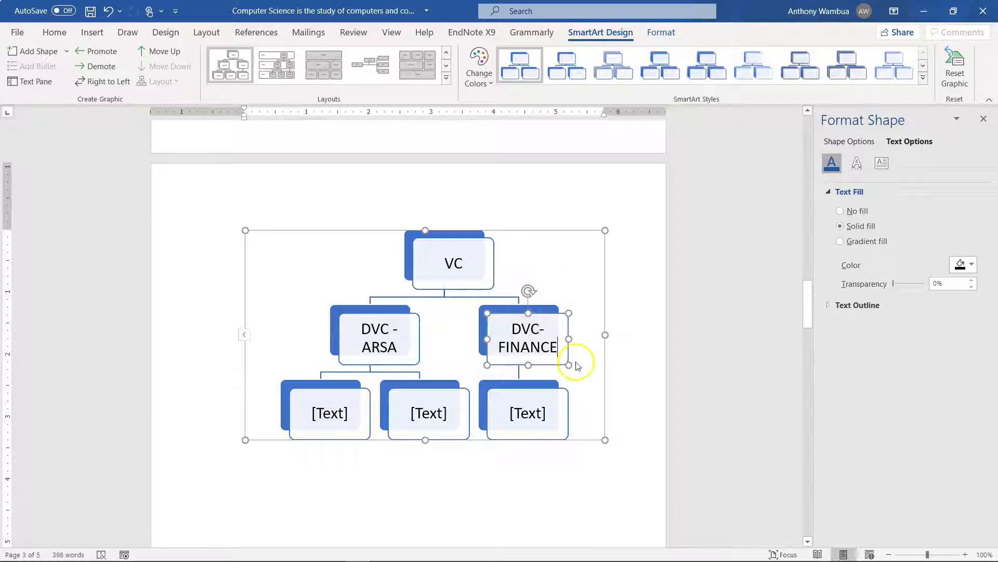
click(593, 359)
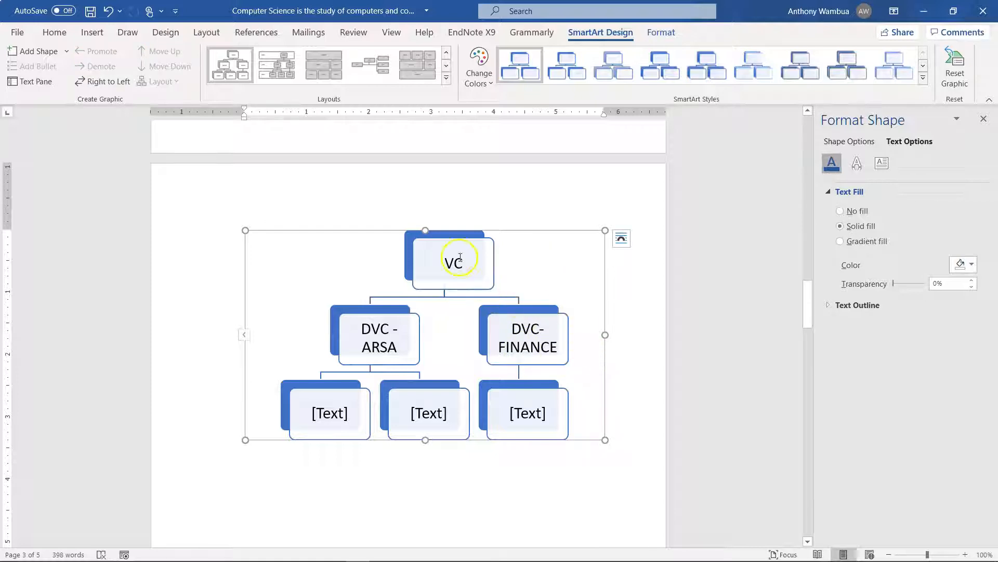
Add a third second-level box below the VC box
click(437, 253)
right_click(437, 253)
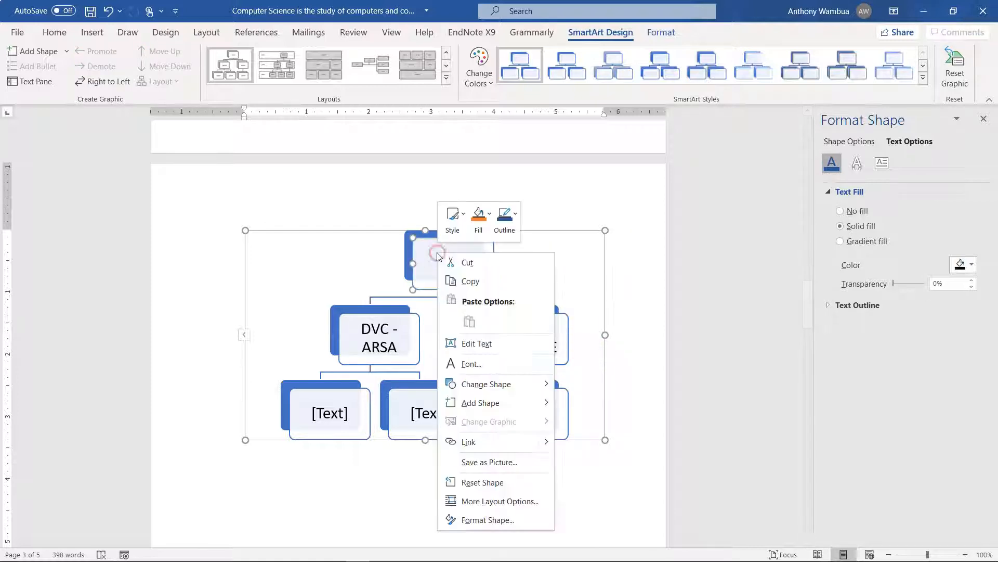
mouse_move(482, 401)
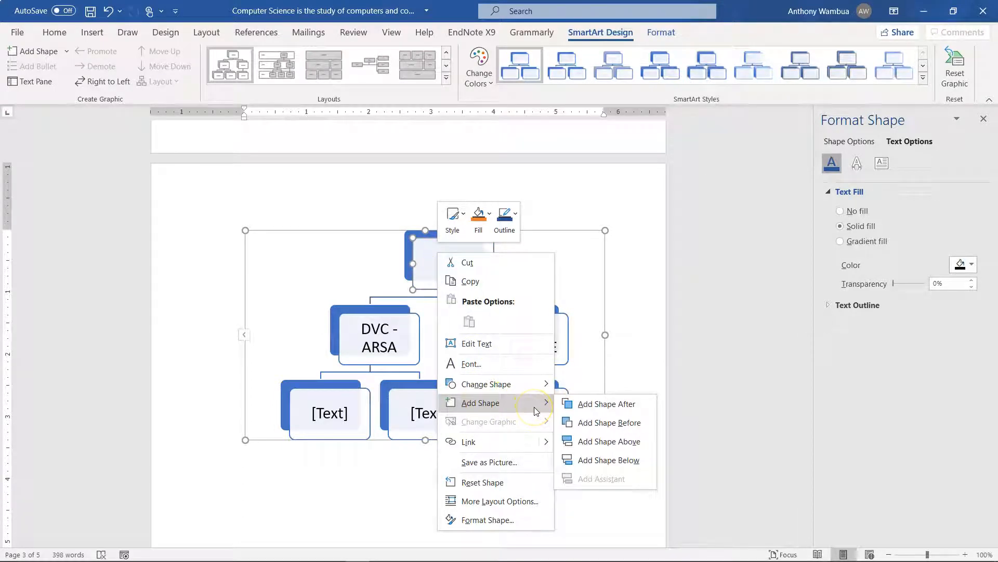
click(586, 461)
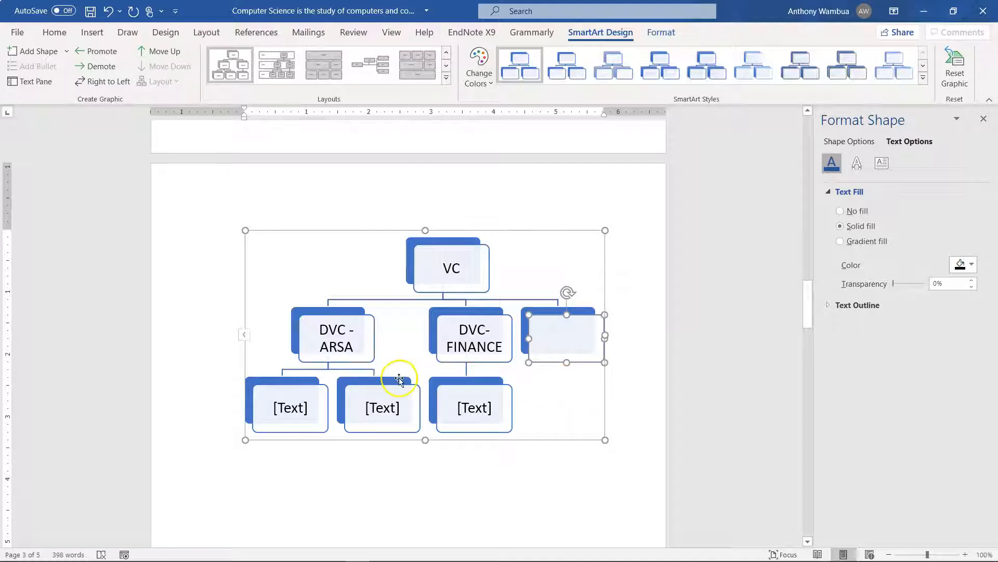
Label the first box under DVC -ARSA as DEAN - soc
click(308, 408)
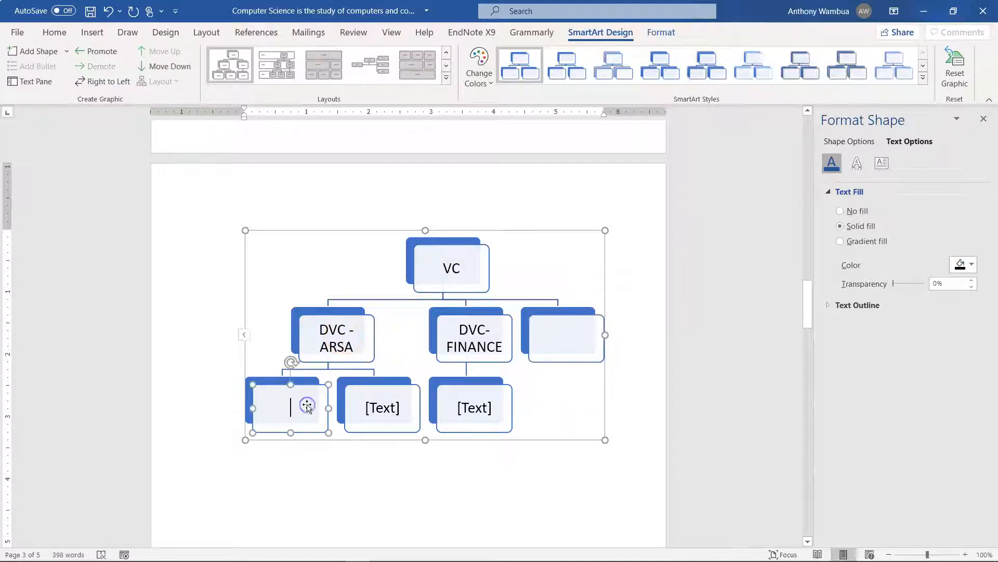
click(307, 405)
click(307, 405)
text(DEAN - so)
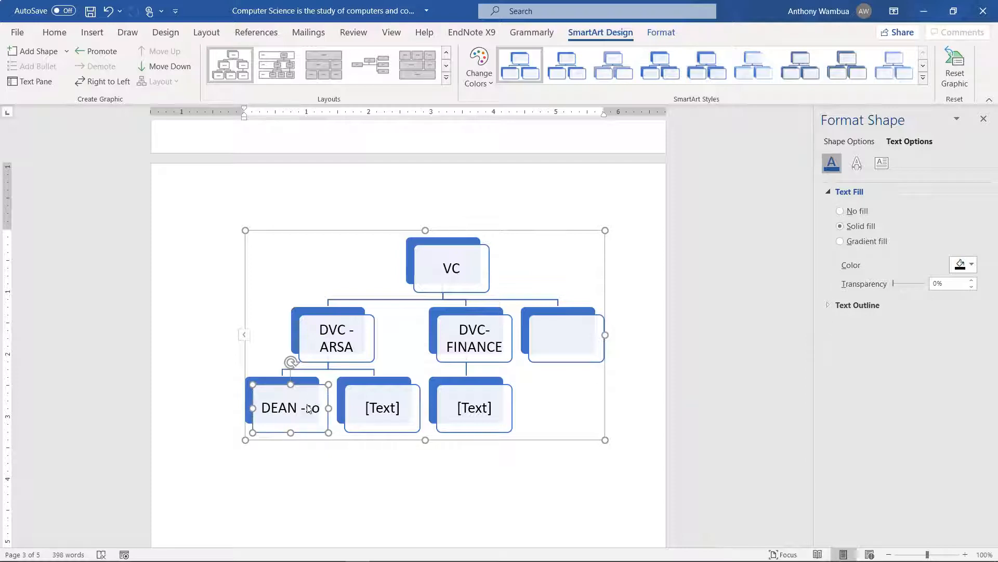
text(c)
Label the second box under DVC -ARSA as DEAN -sseh
click(373, 410)
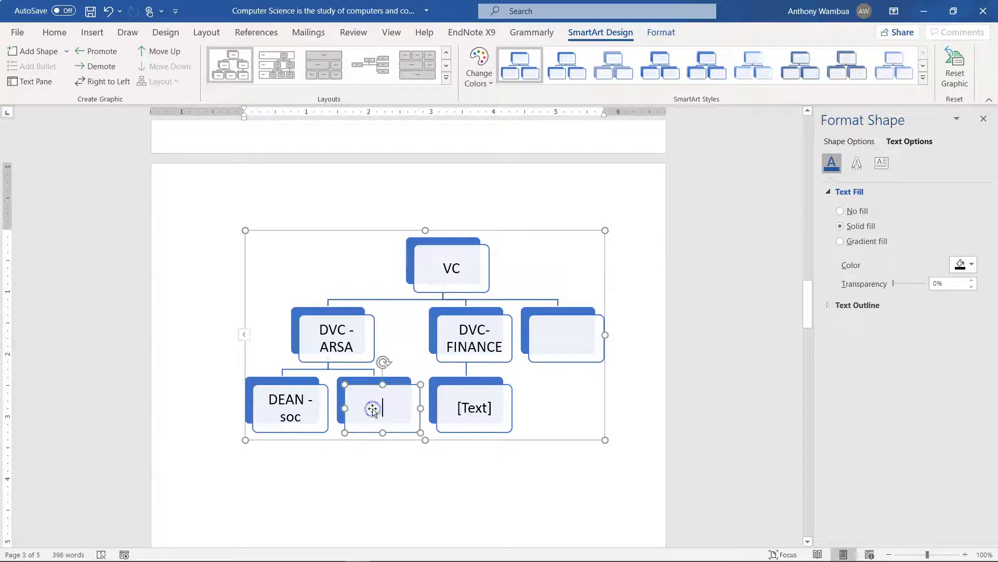
text(DEAN -s)
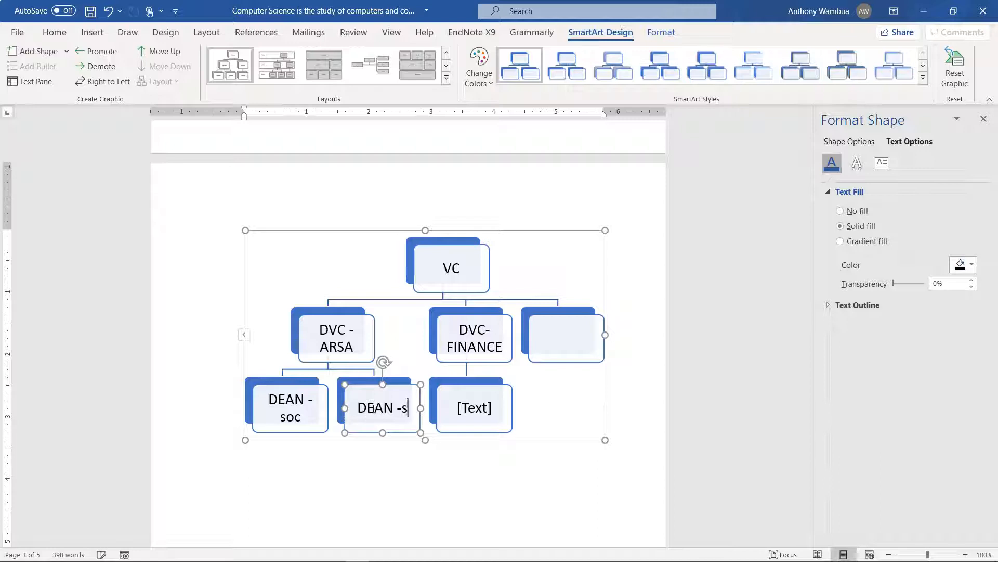
key(BackSpace)
text(ss)
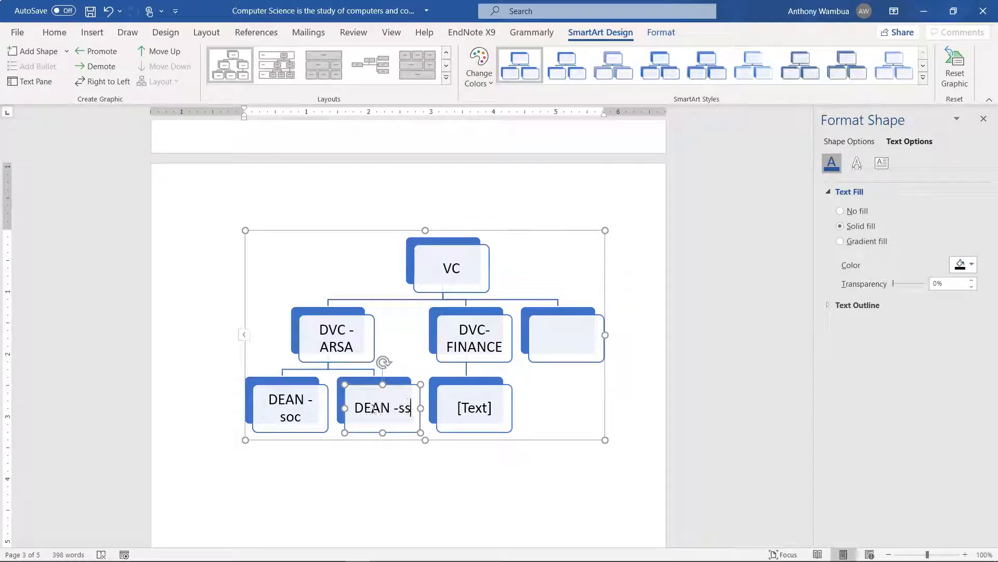
text(e)
click(538, 394)
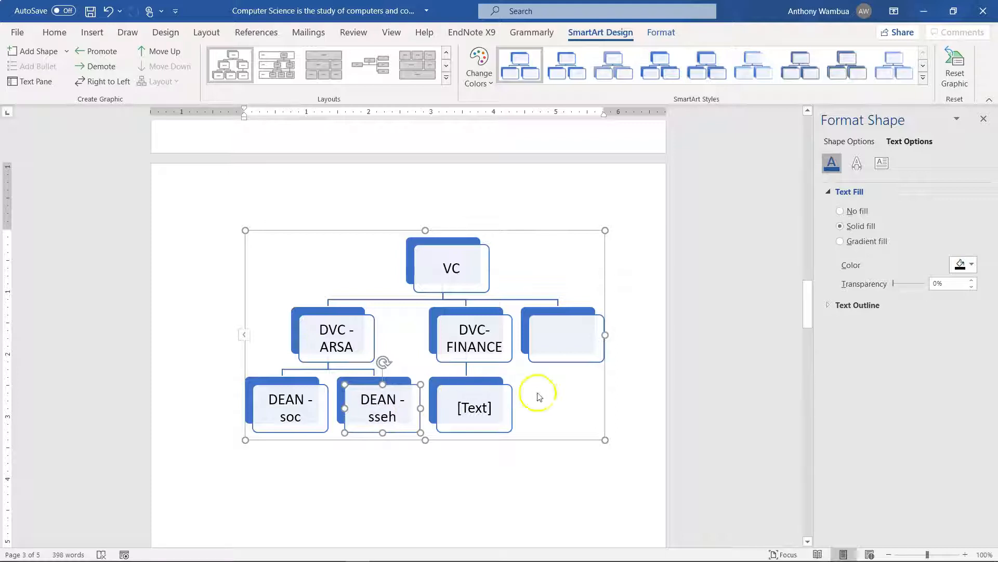
Add a third box below the DVC -ARSA box
click(312, 330)
right_click(312, 330)
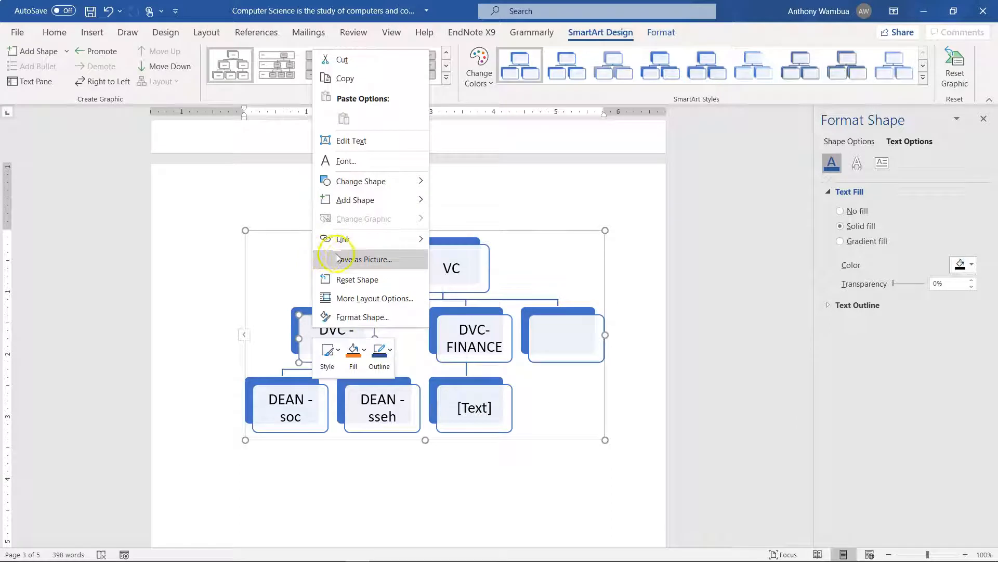
mouse_move(385, 200)
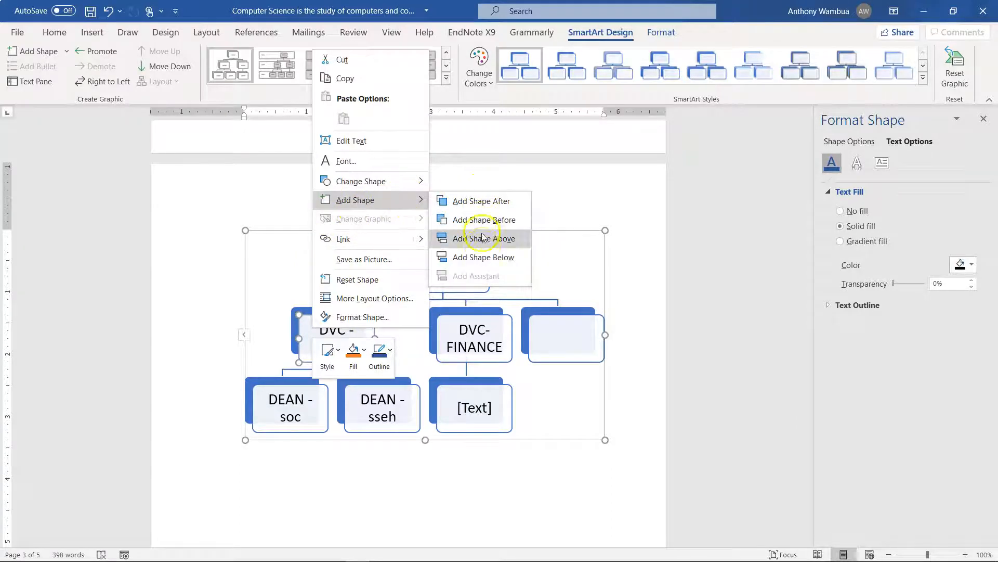
click(483, 257)
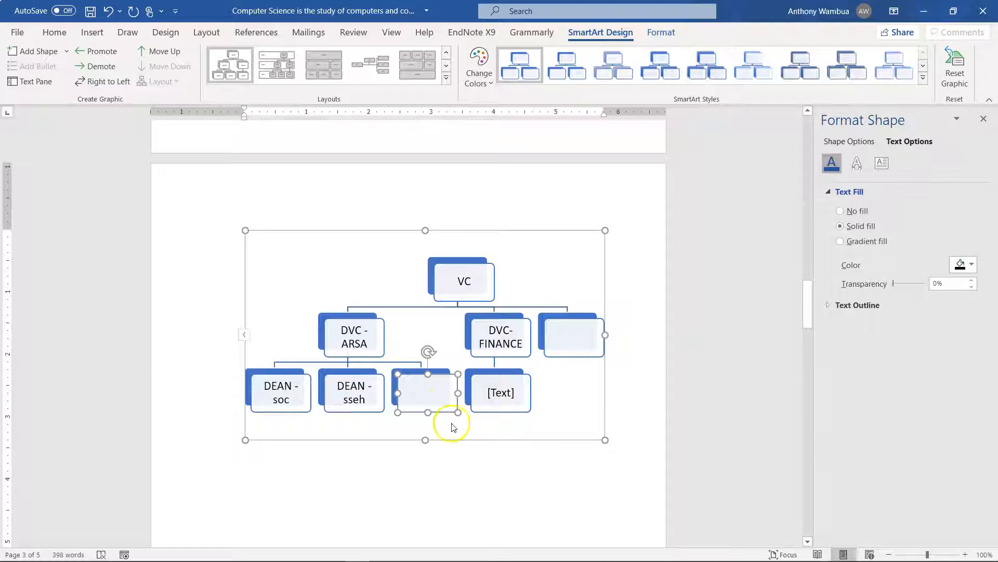
Add two boxes below the DEAN - soc box and select the empty box beside DEAN -sseh
click(272, 395)
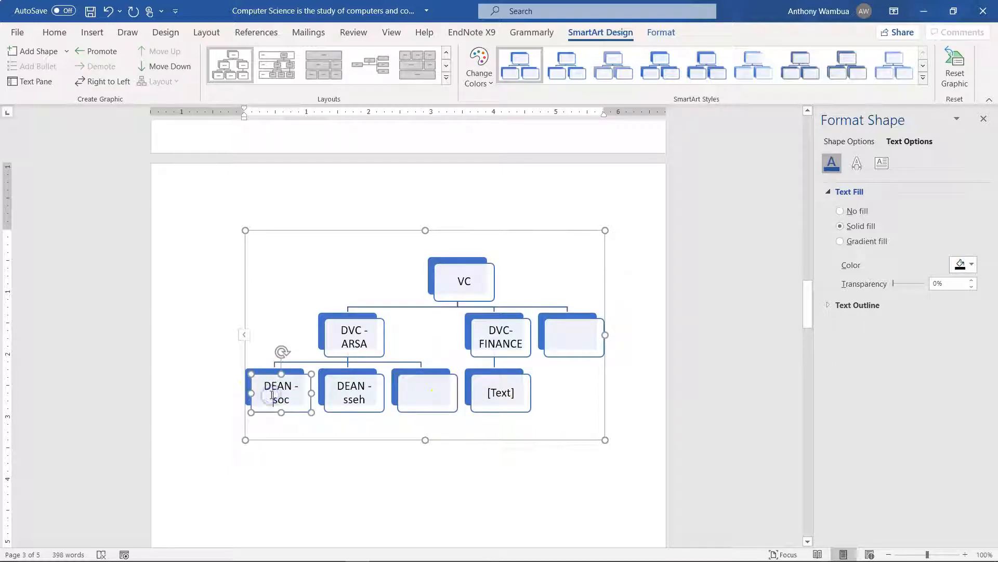
right_click(272, 395)
mouse_move(320, 287)
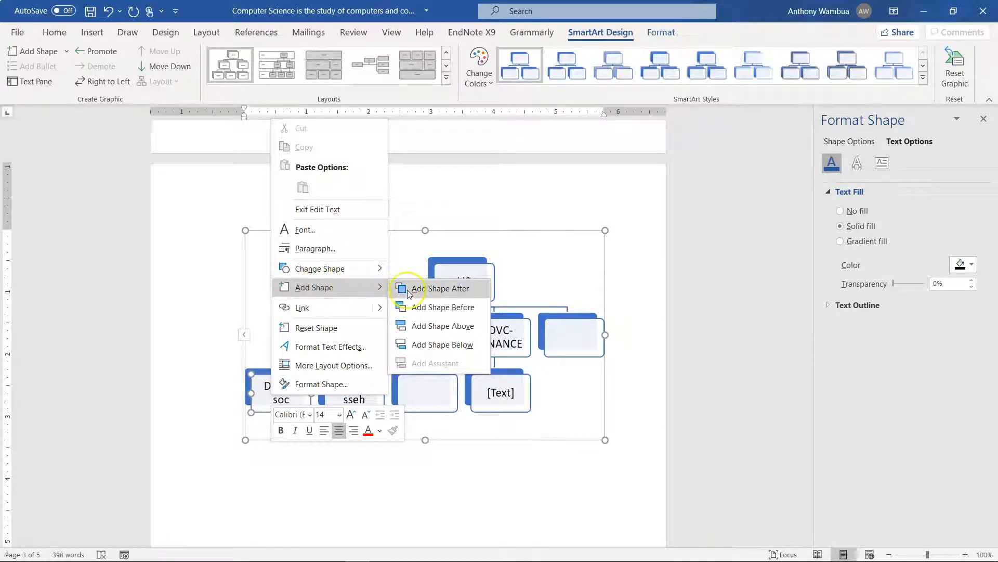
click(424, 304)
click(432, 344)
click(267, 417)
click(281, 359)
right_click(281, 359)
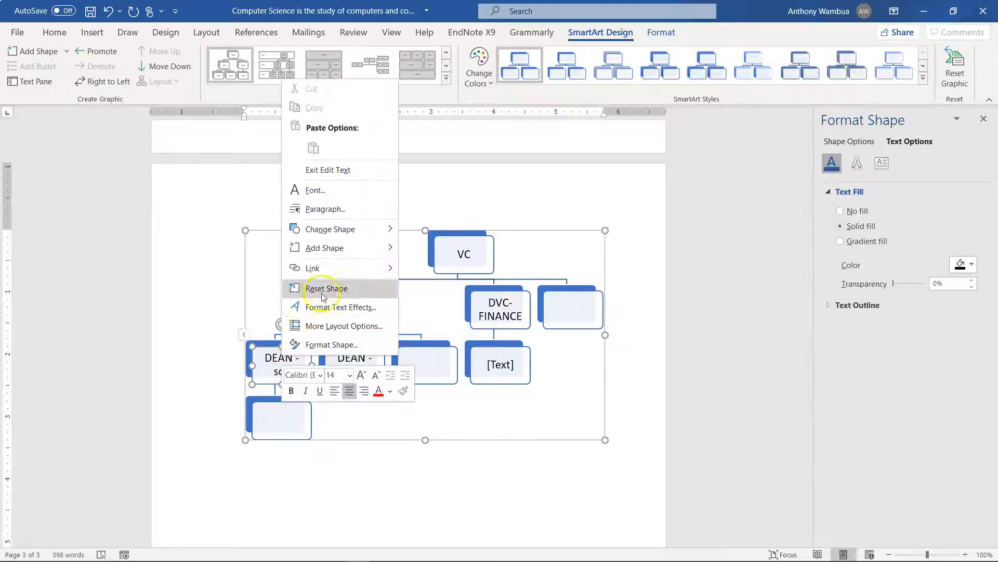
mouse_move(345, 248)
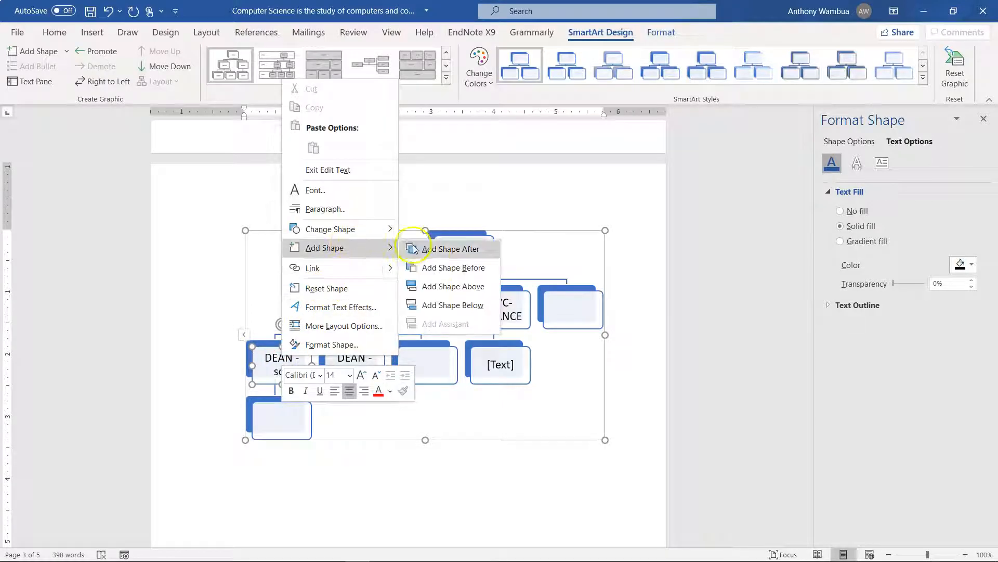
click(445, 305)
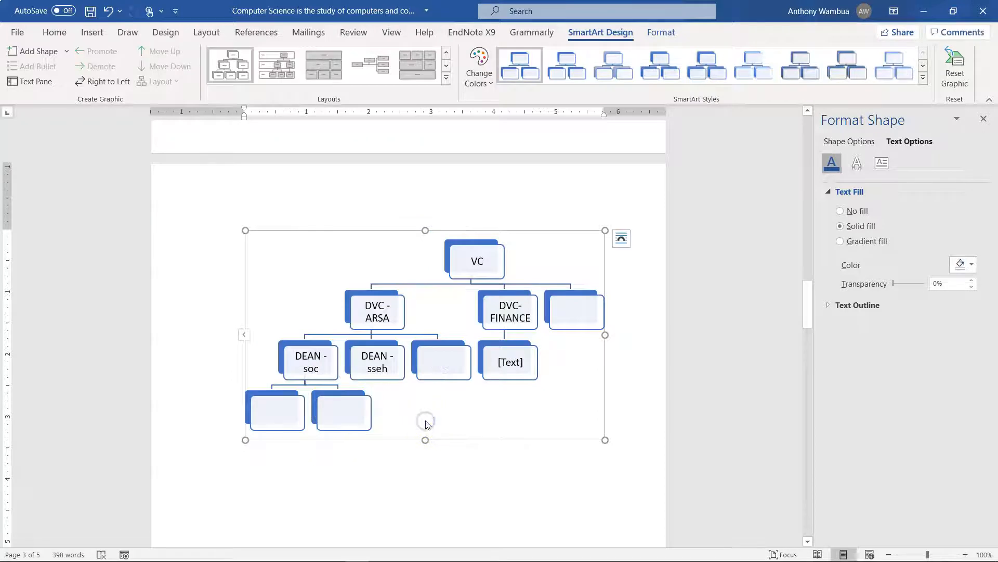
click(455, 375)
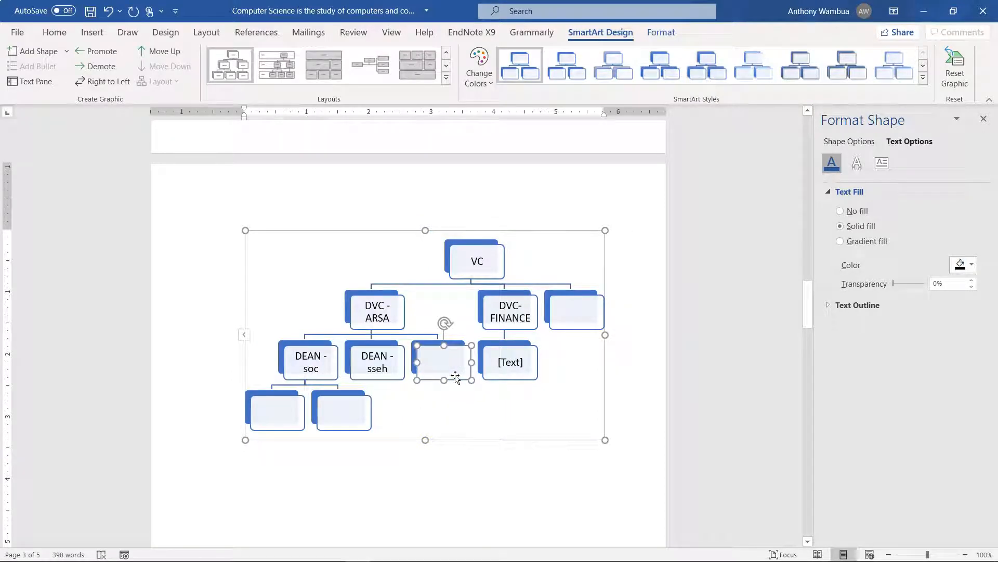
Delete the empty boxes beside DEAN - sseh and DVC-FINANCE, and the [Text] box below DVC-FINANCE
key(Delete)
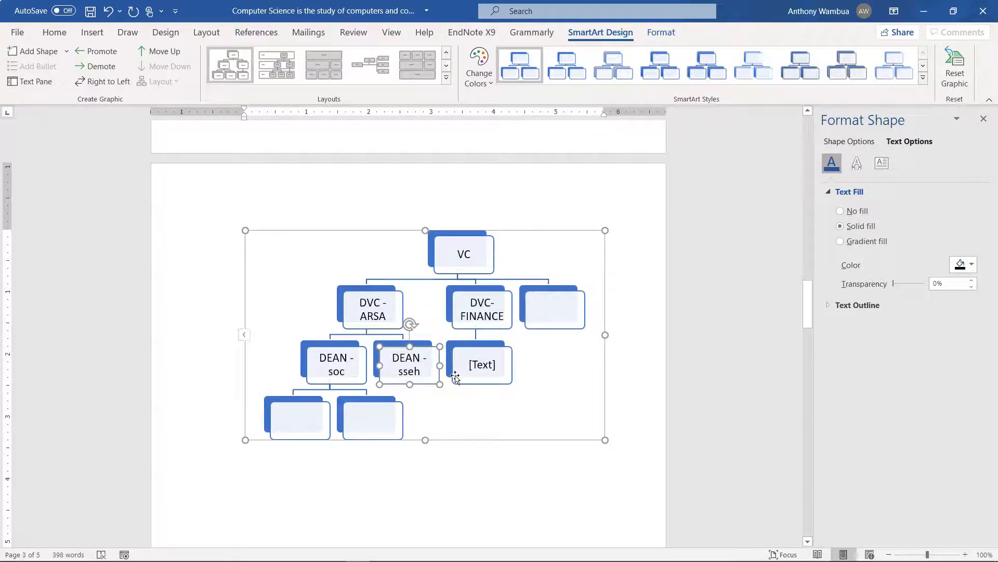
click(565, 312)
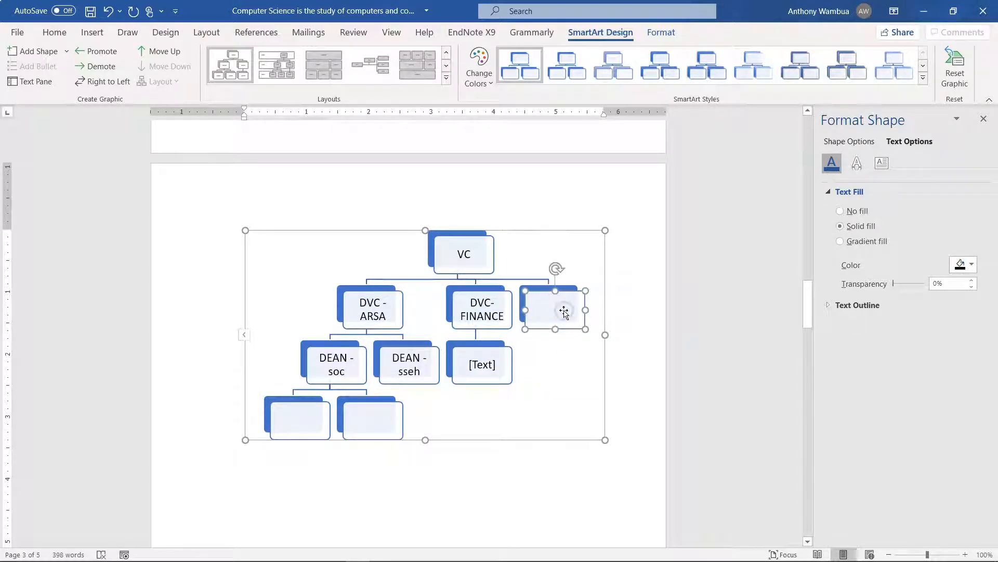
key(Delete)
click(522, 356)
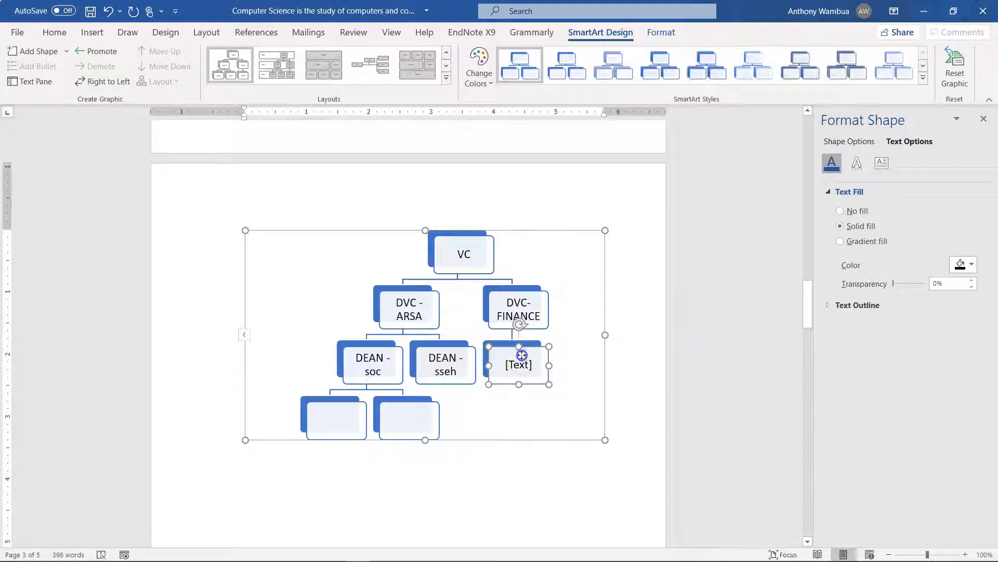
key(Delete)
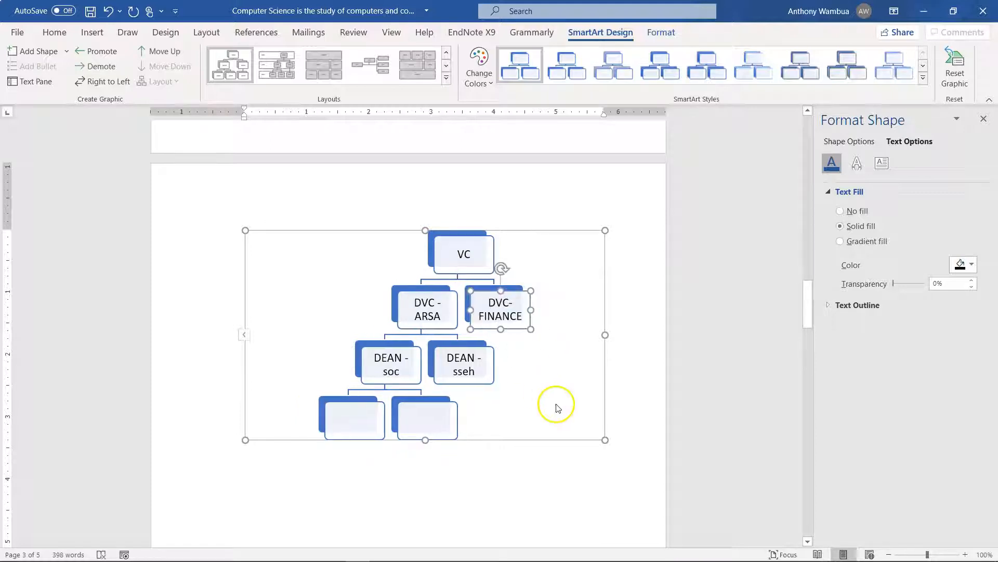
click(653, 311)
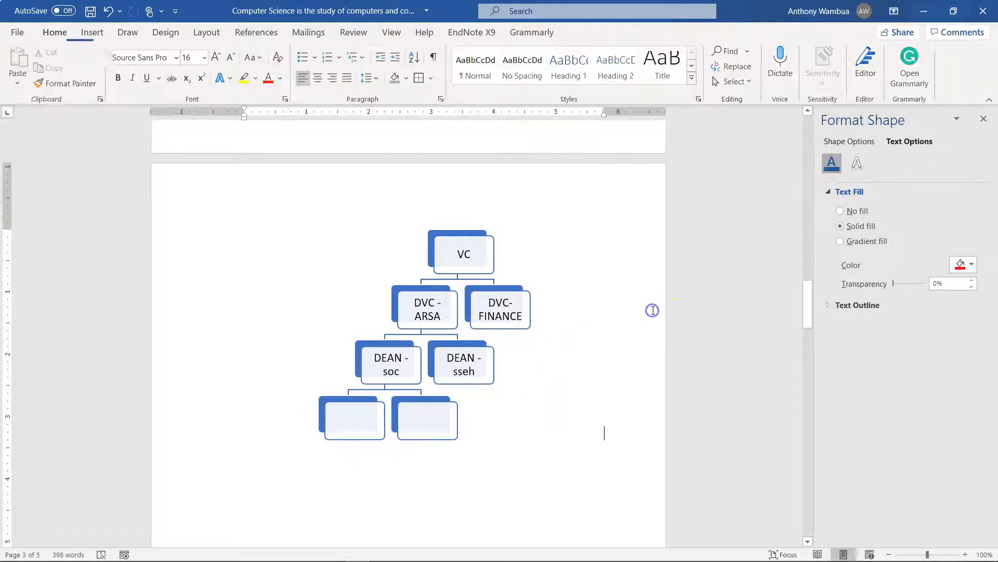
Fill the backing shape behind the VC box with the standard light blue colour
click(438, 245)
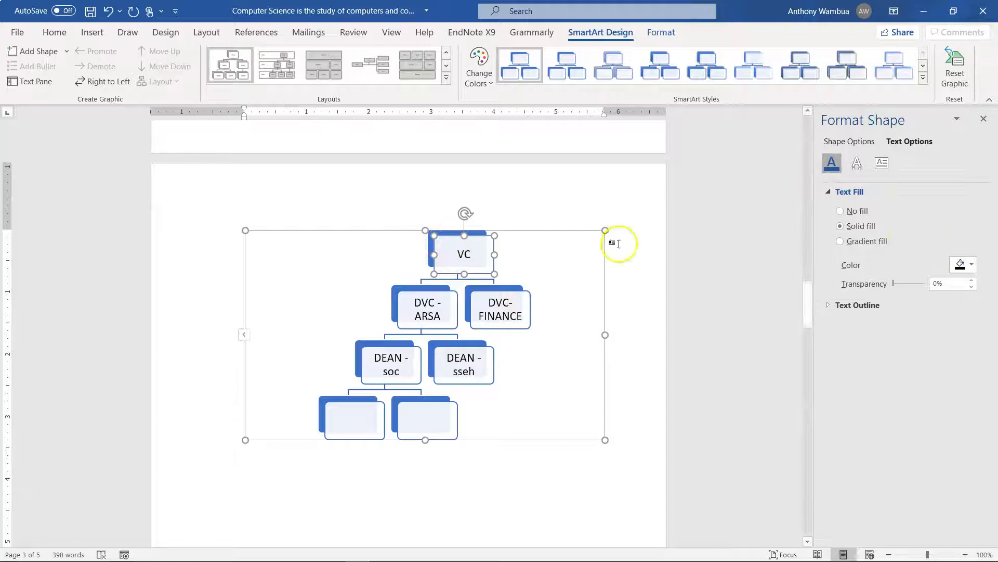
click(430, 252)
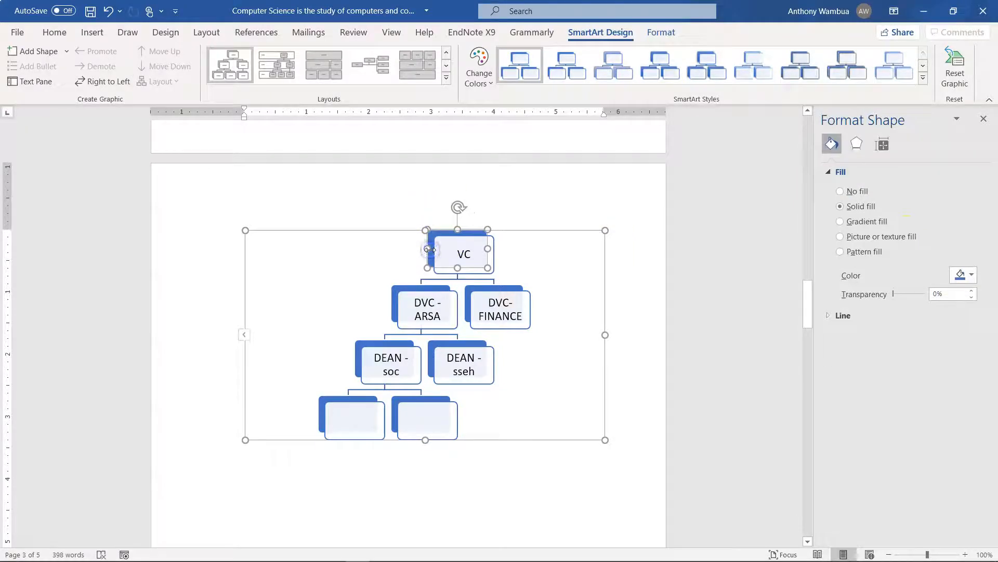
click(970, 275)
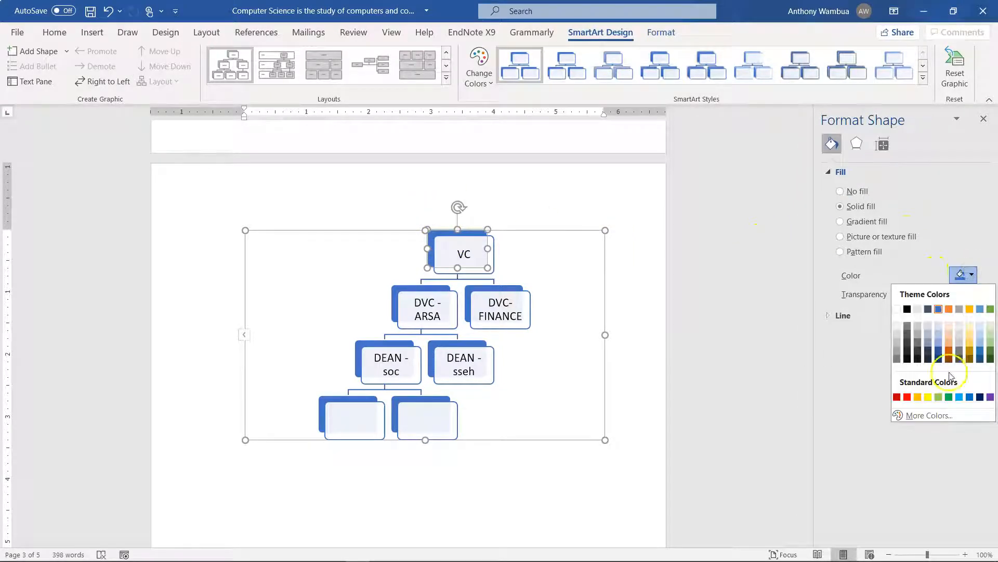
click(960, 399)
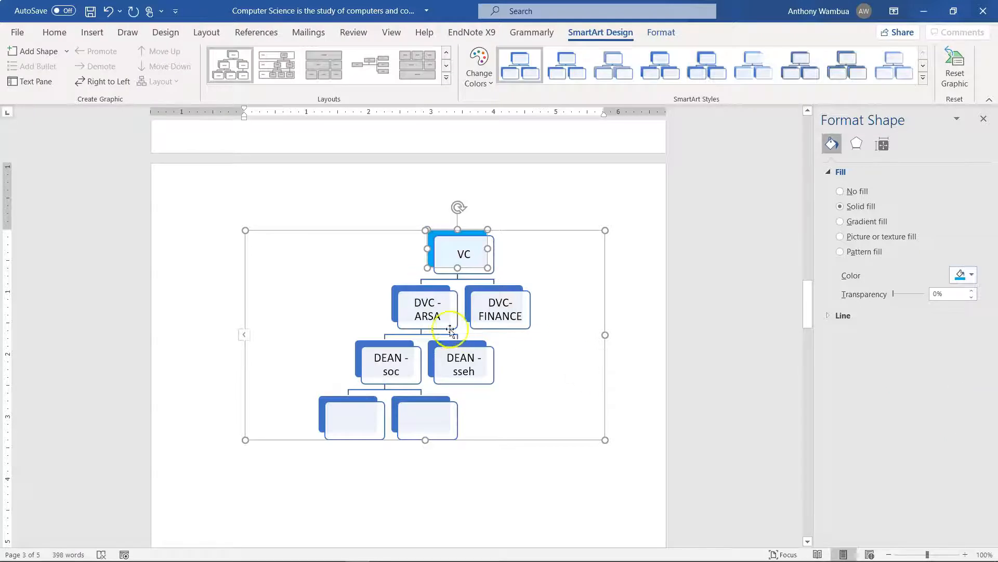
Fill the backing shape behind the DVC -ARSA box with the standard purple colour
click(397, 303)
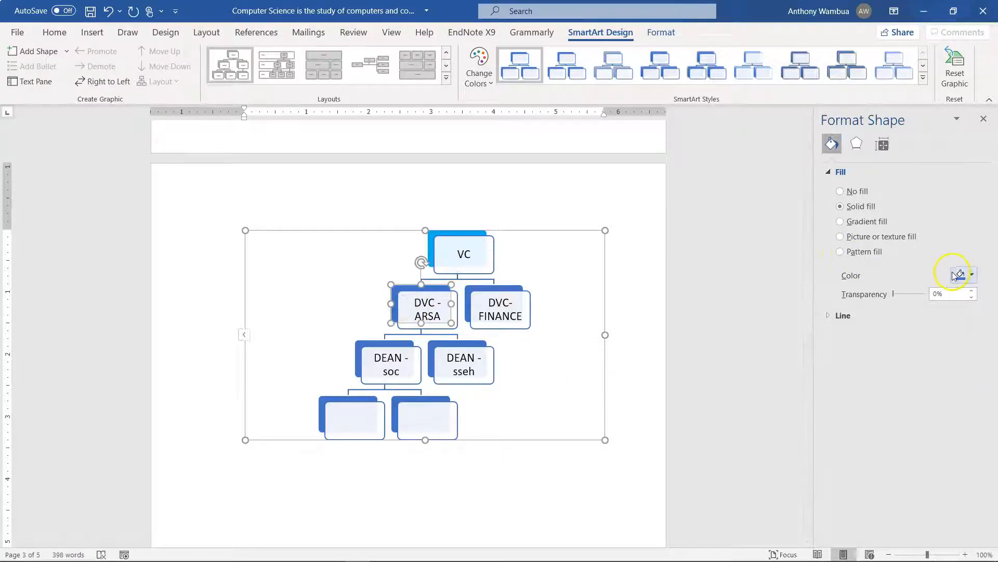
click(970, 275)
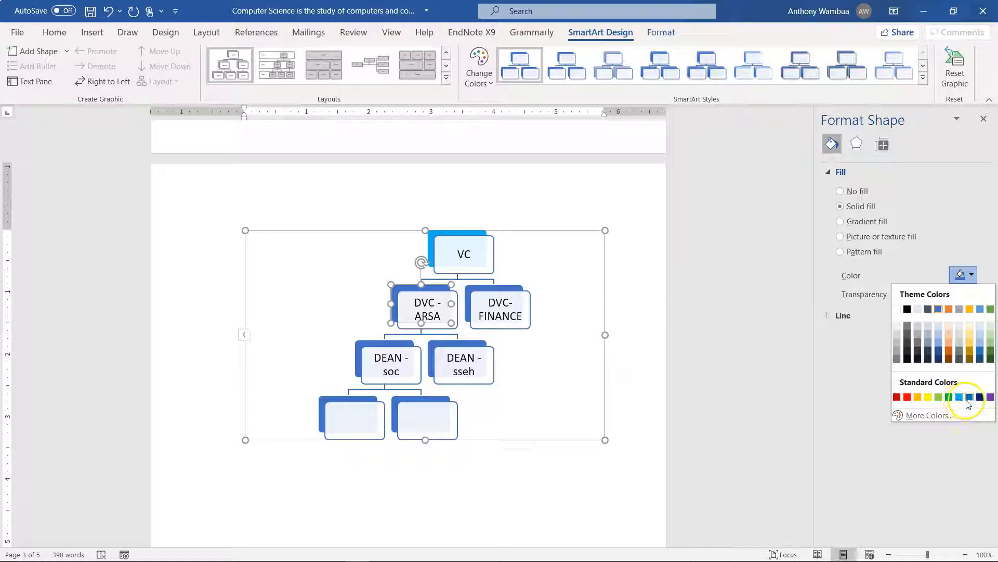
click(991, 397)
click(644, 457)
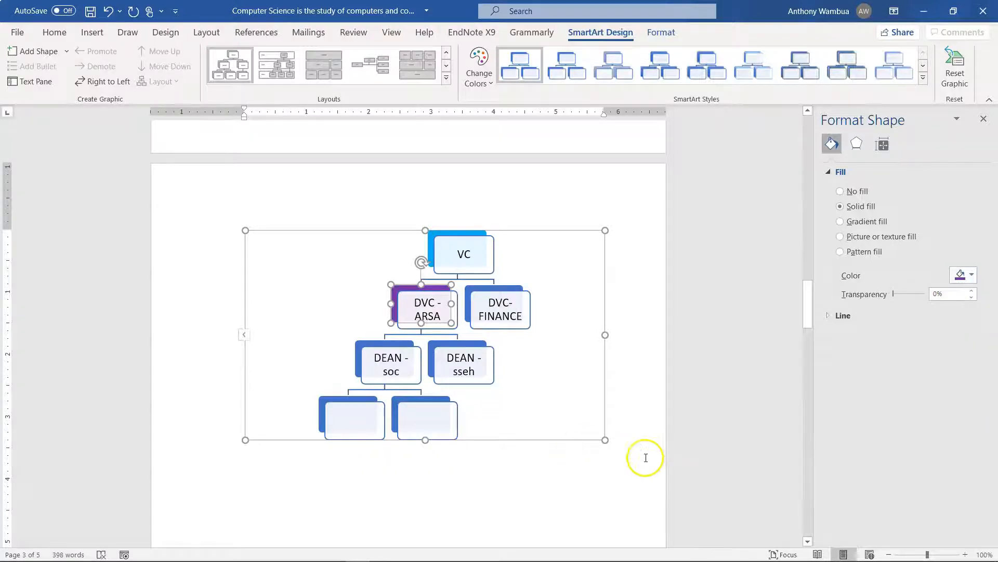
Insert a Clustered Column chart below the organisation chart
click(332, 226)
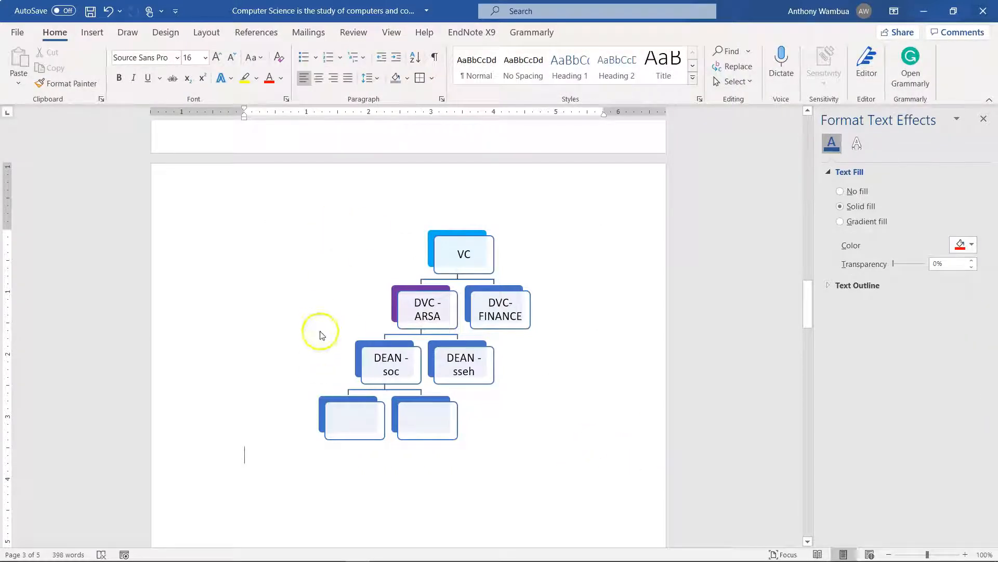
click(91, 31)
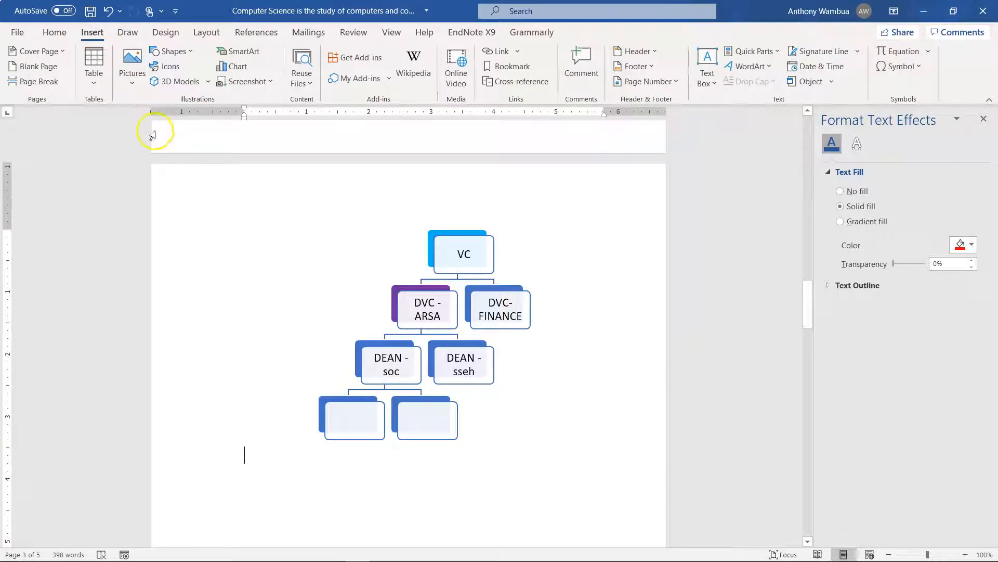
scroll(296, 302, down, 3)
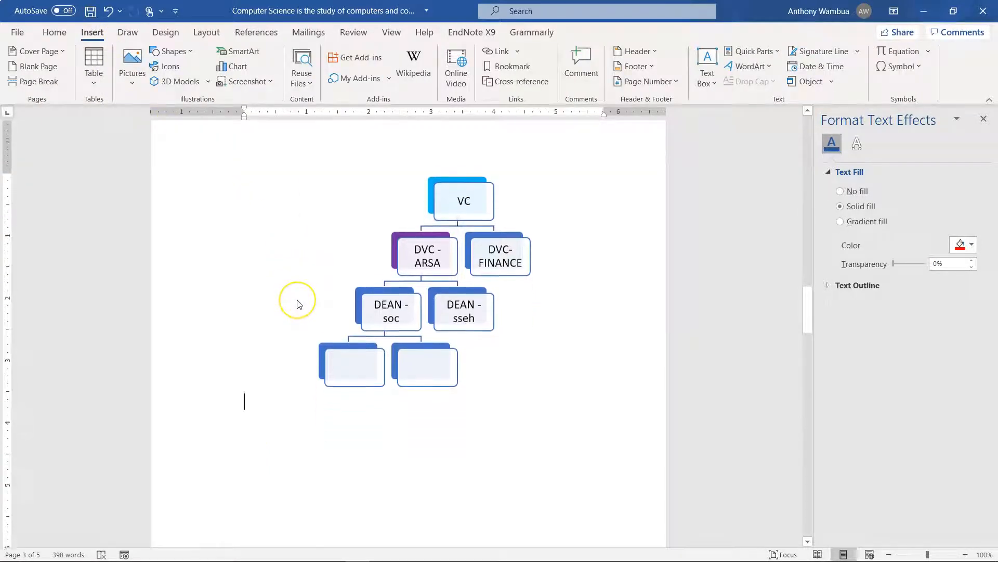
click(241, 63)
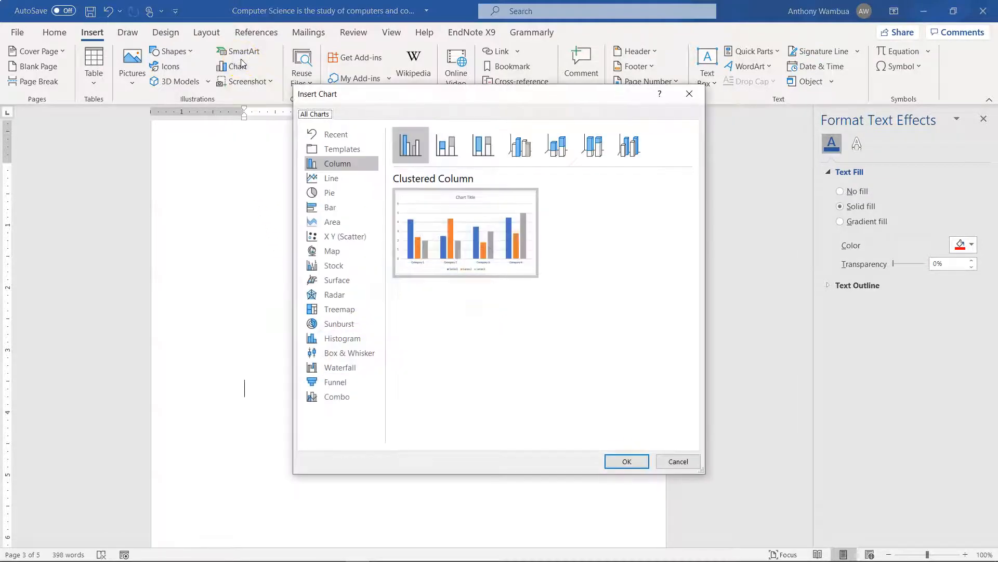
click(335, 169)
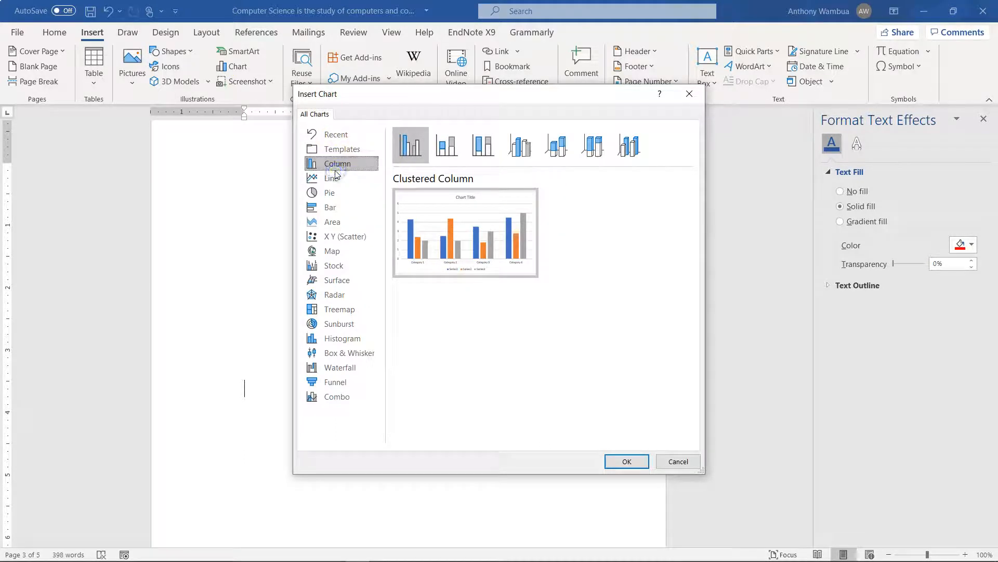
click(420, 151)
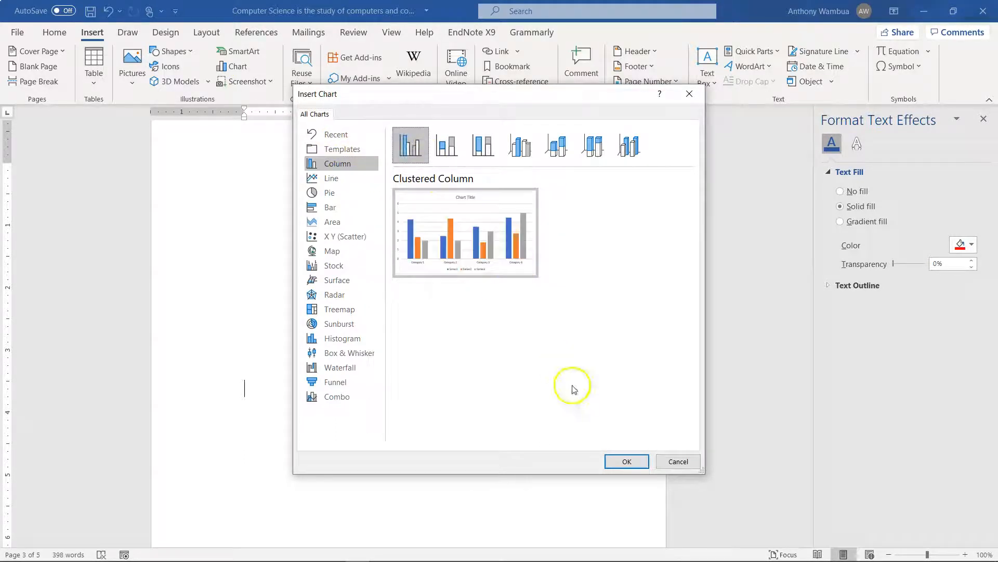
click(621, 462)
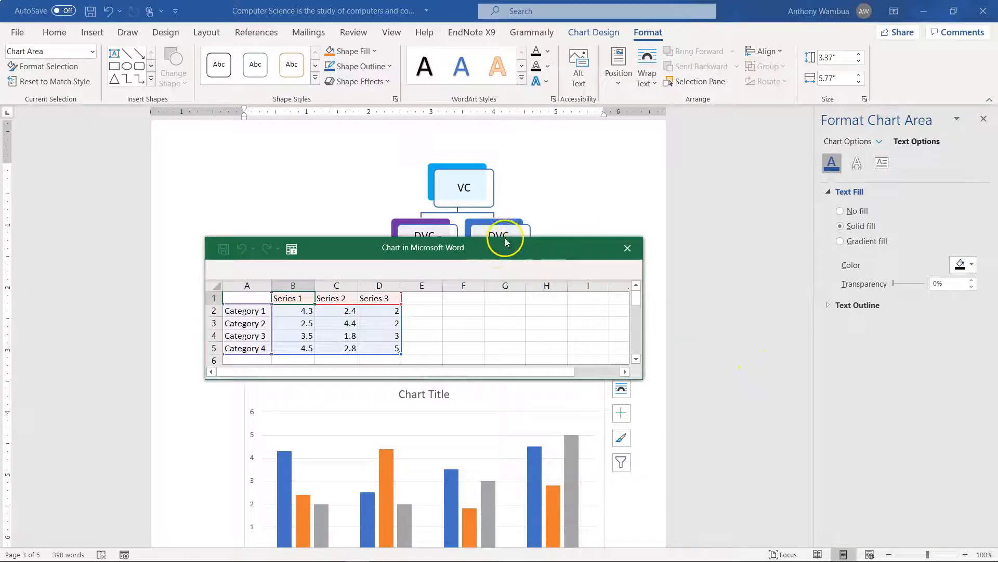
Close the formatting pane and move the chart's data sheet clear of the chart, showing its data from the first row
drag(504, 235, 525, 150)
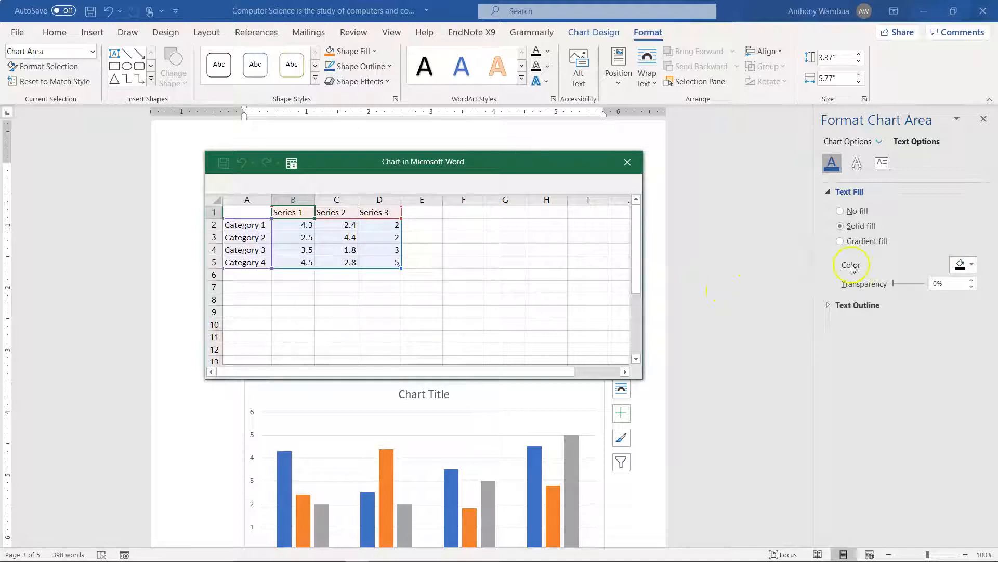
scroll(799, 257, down, 2)
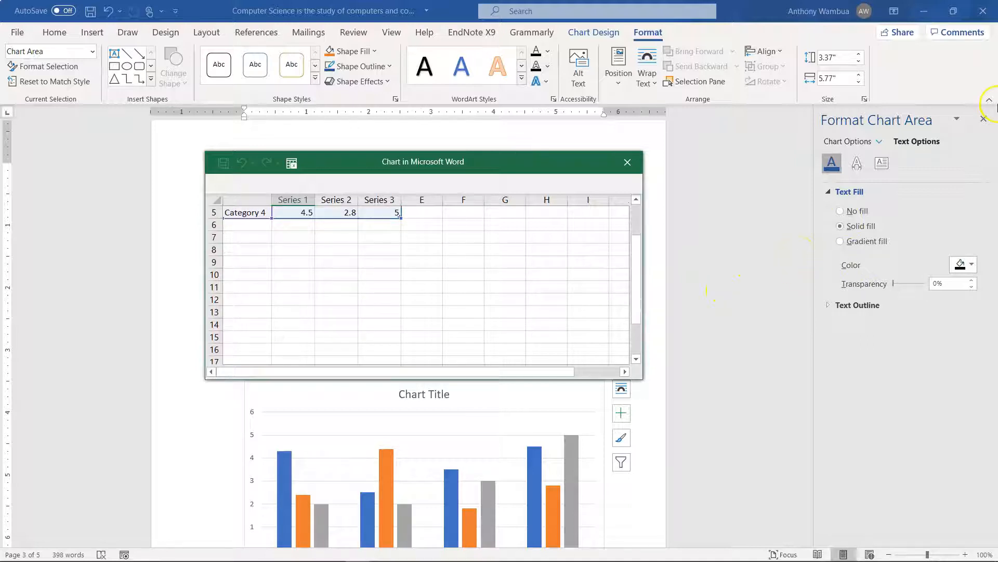
click(985, 119)
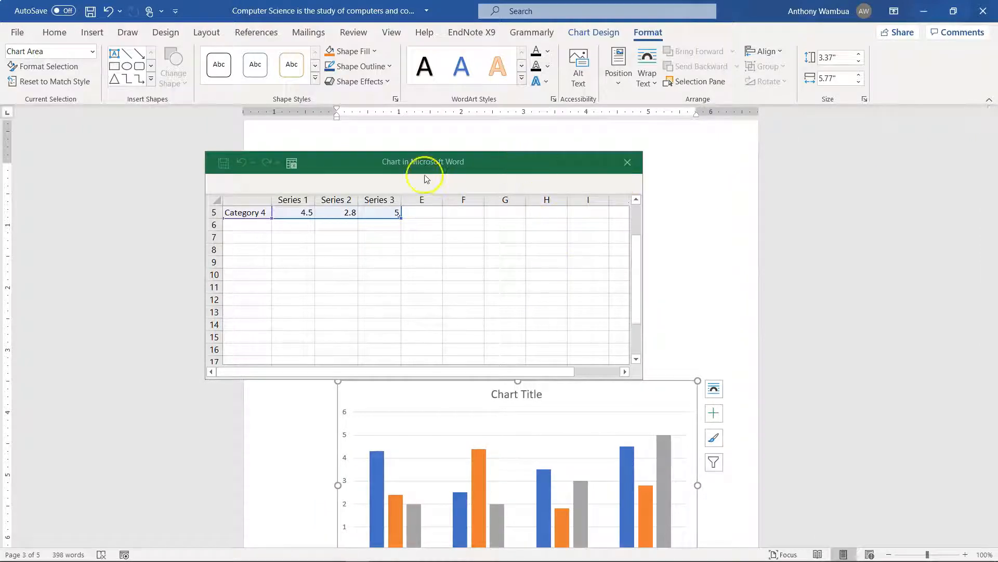
drag(507, 159, 302, 111)
click(613, 344)
scroll(613, 345, down, 4)
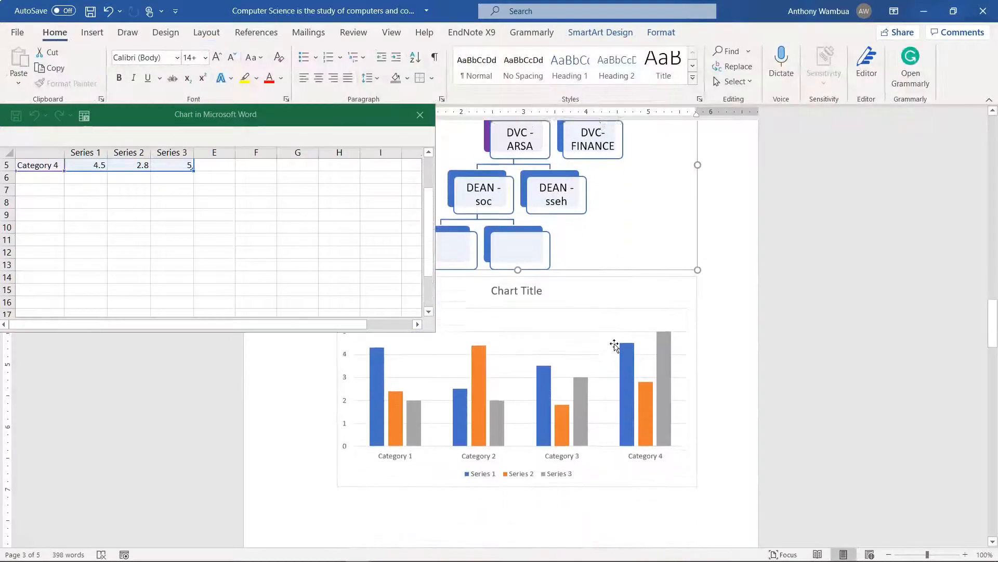
scroll(245, 228, up, 2)
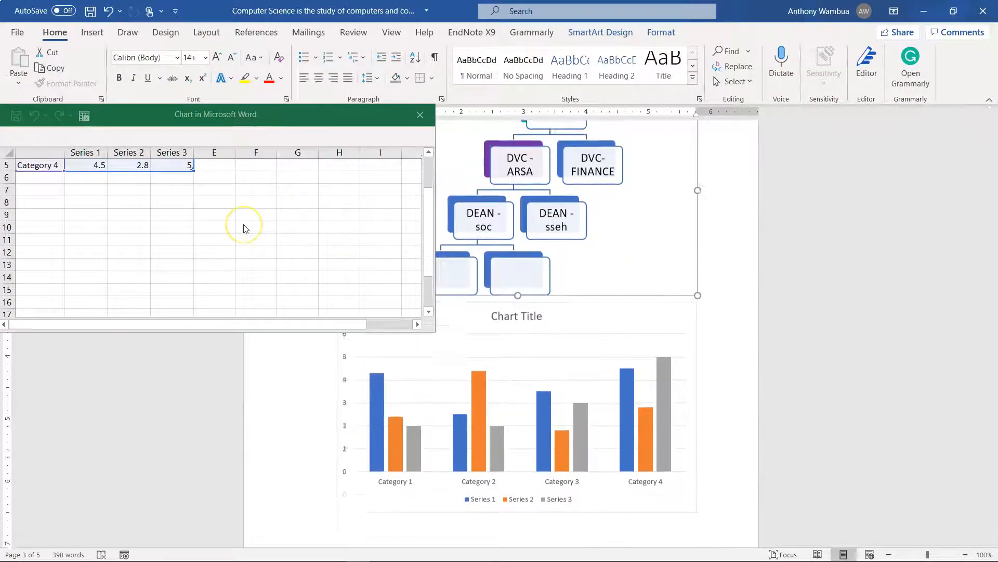
drag(431, 236, 423, 169)
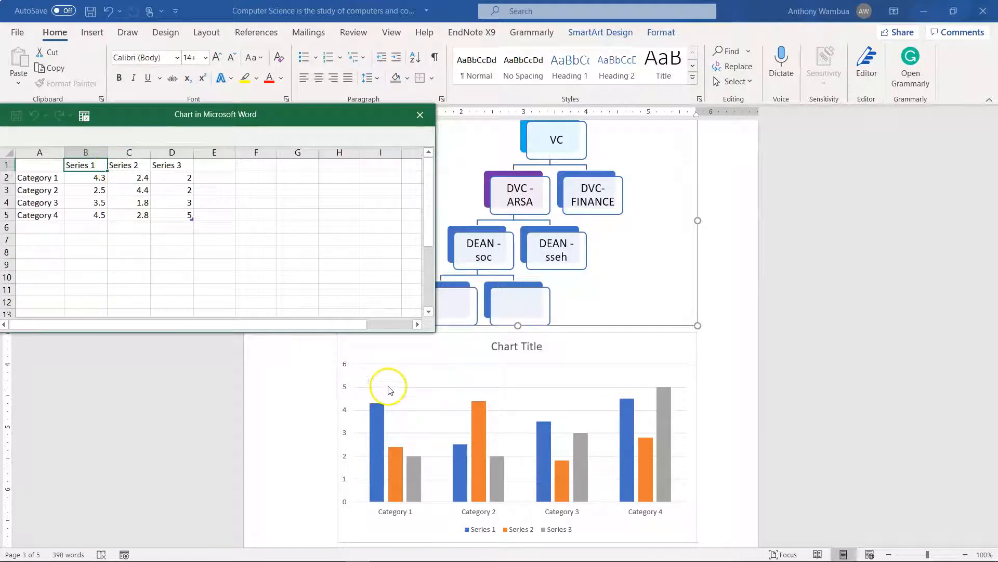
Examine which data cells feed the chart's Series 1 columns, and close the data sheet
click(385, 430)
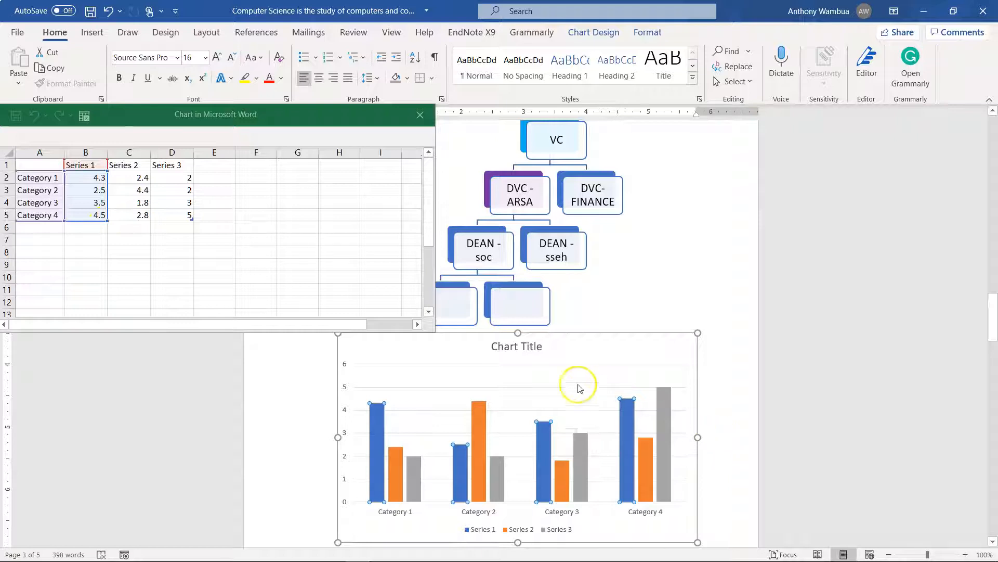
click(106, 220)
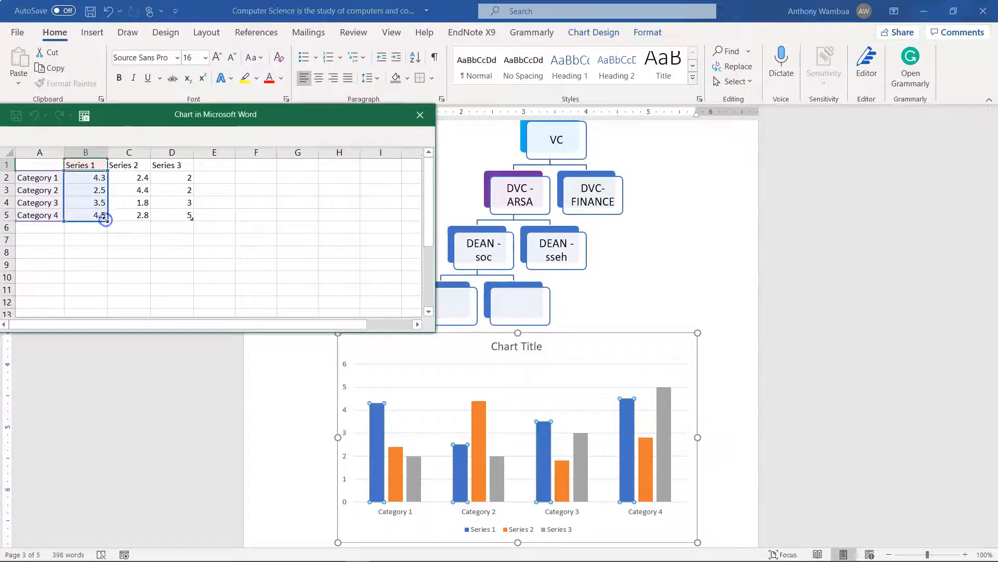
click(113, 242)
click(107, 220)
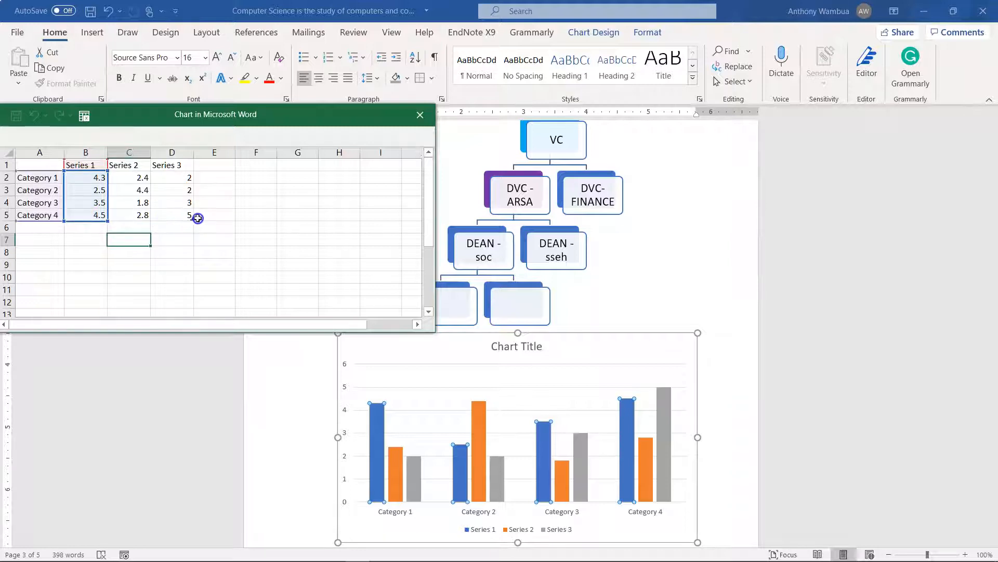
click(257, 238)
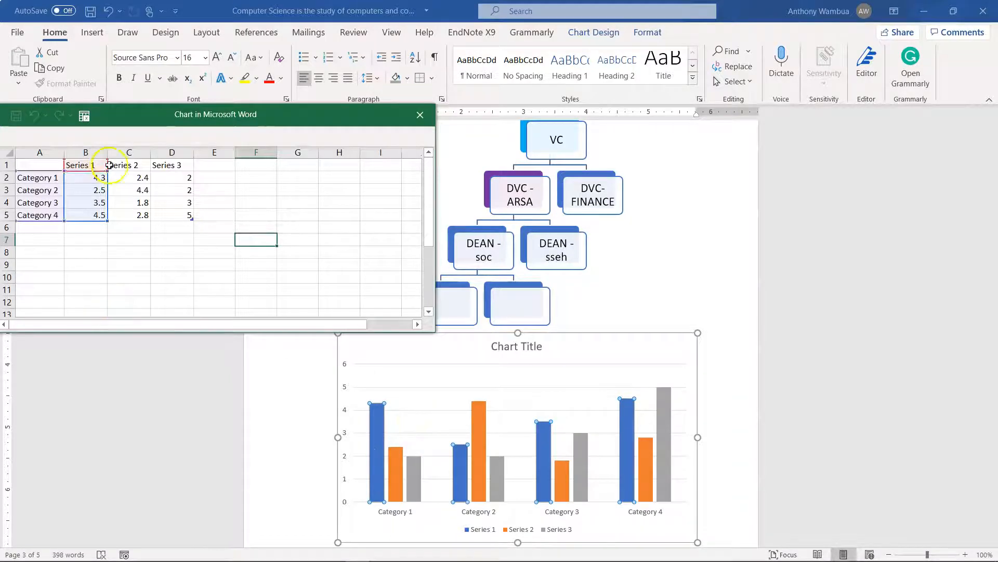
click(419, 114)
Reopen the chart's data for editing and rename the Series 1 heading to Rainfal
click(359, 348)
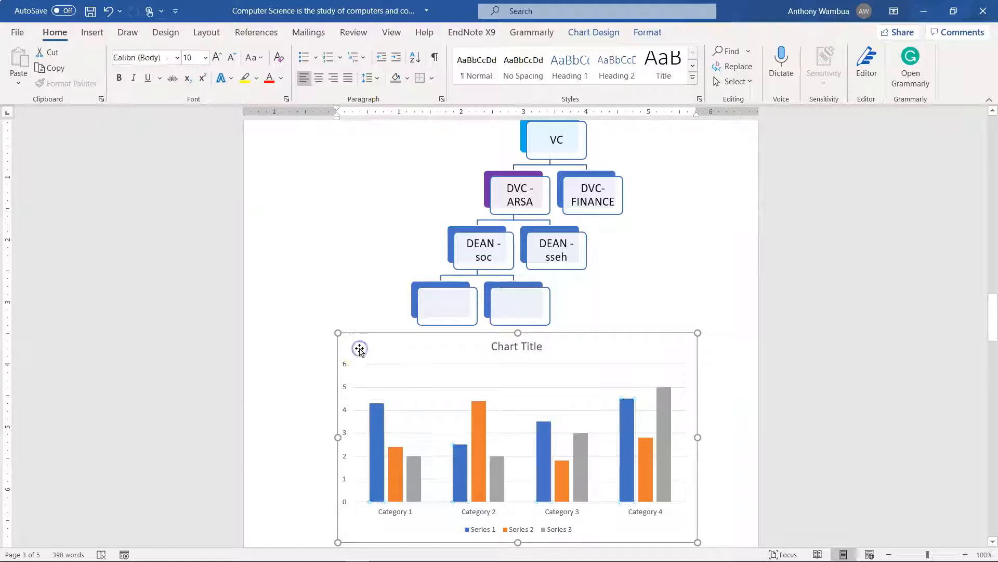
right_click(360, 350)
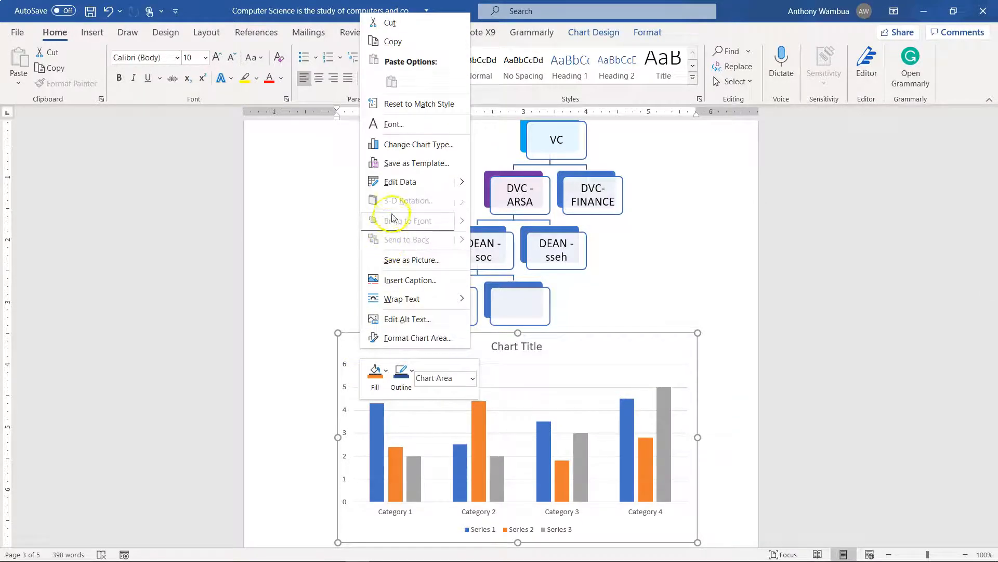
click(397, 189)
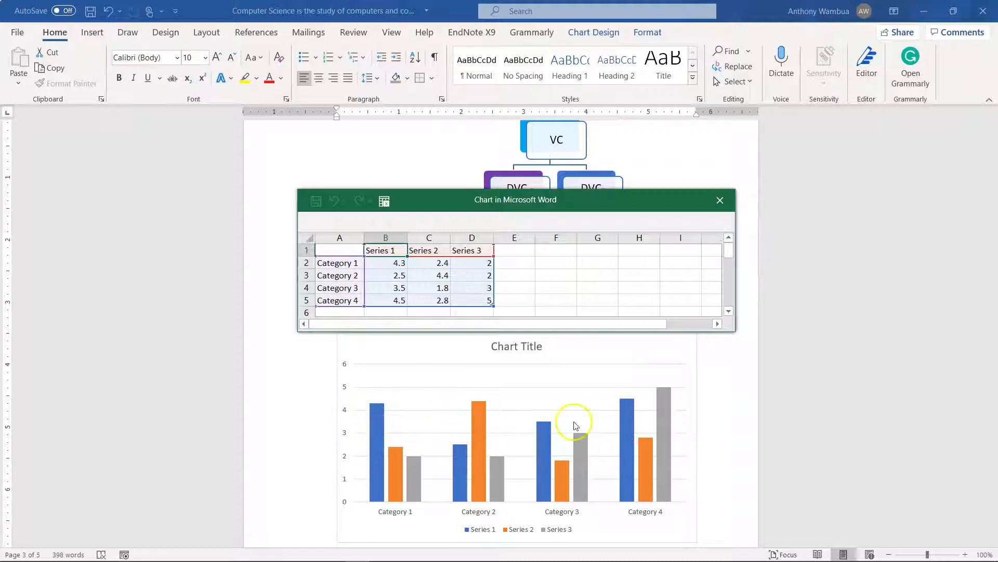
click(398, 249)
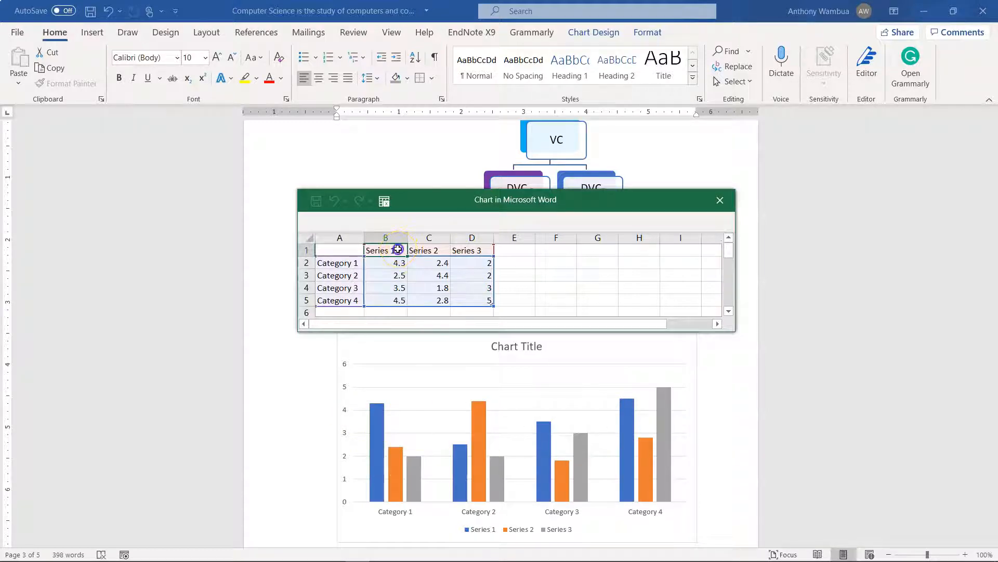
double_click(399, 249)
key(BackSpace)
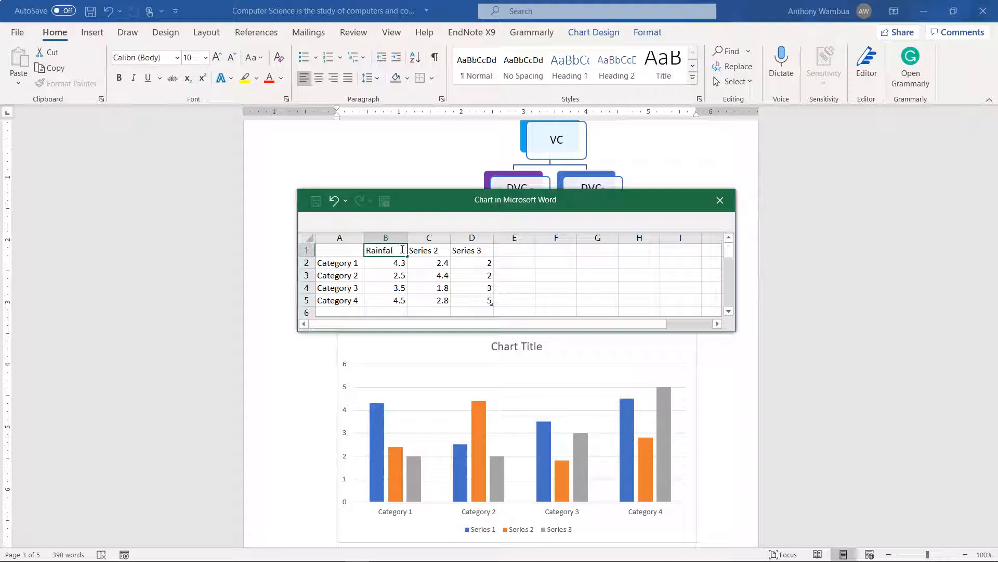
Rename the Series 2 heading to Temp and the Series 3 heading to Humidity in the chart's data
click(421, 250)
key(BackSpace)
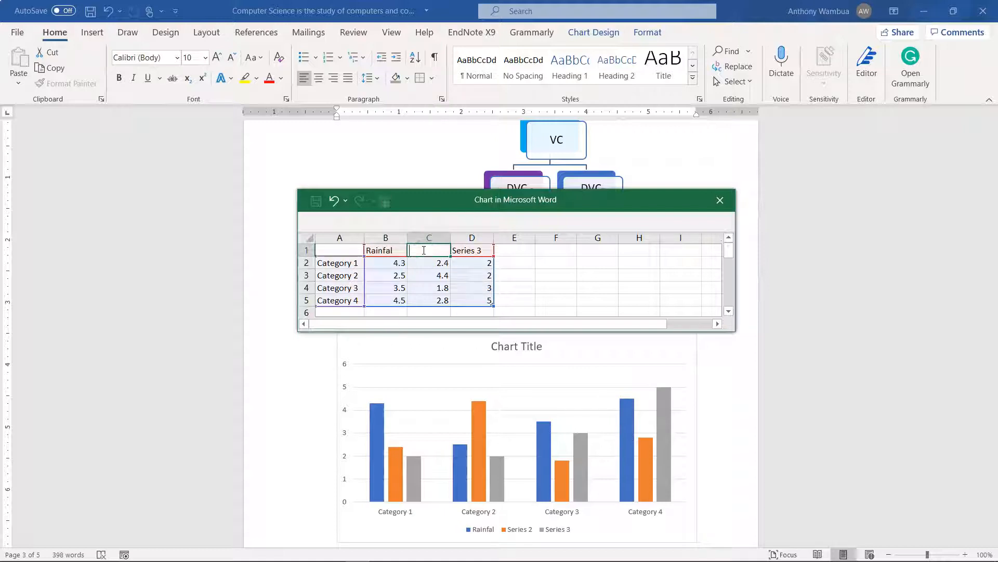
text(Temp)
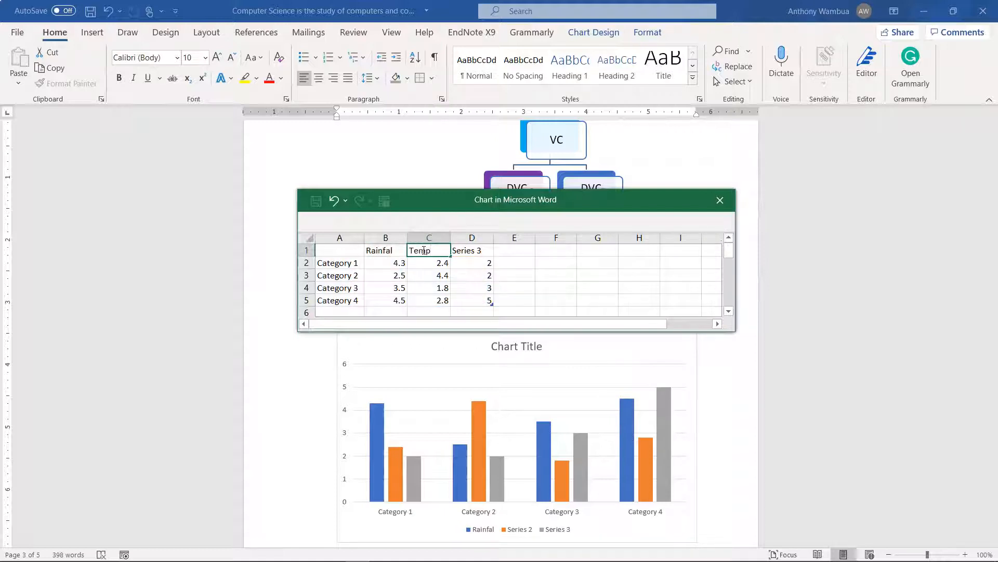
click(464, 252)
text(Humidity)
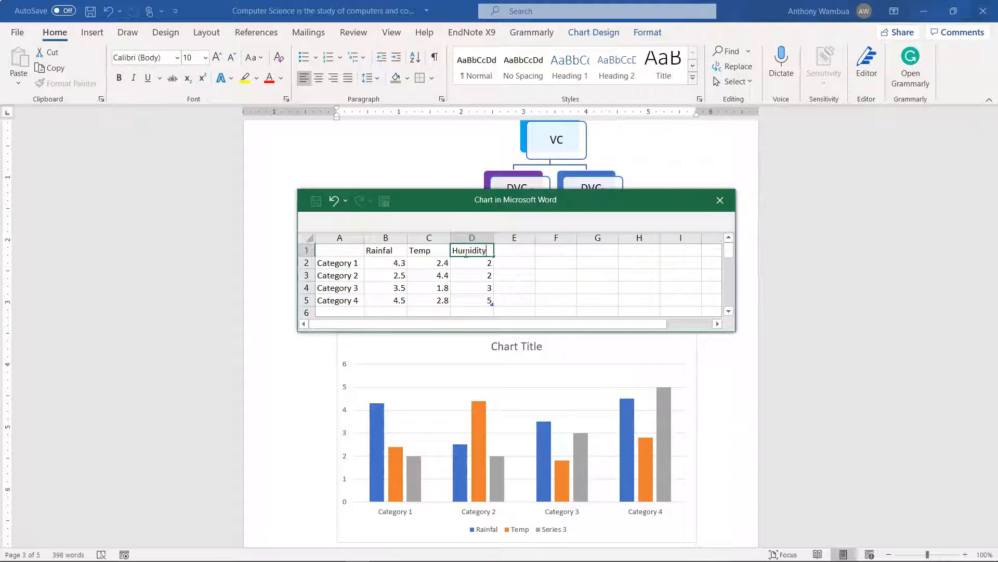
click(580, 271)
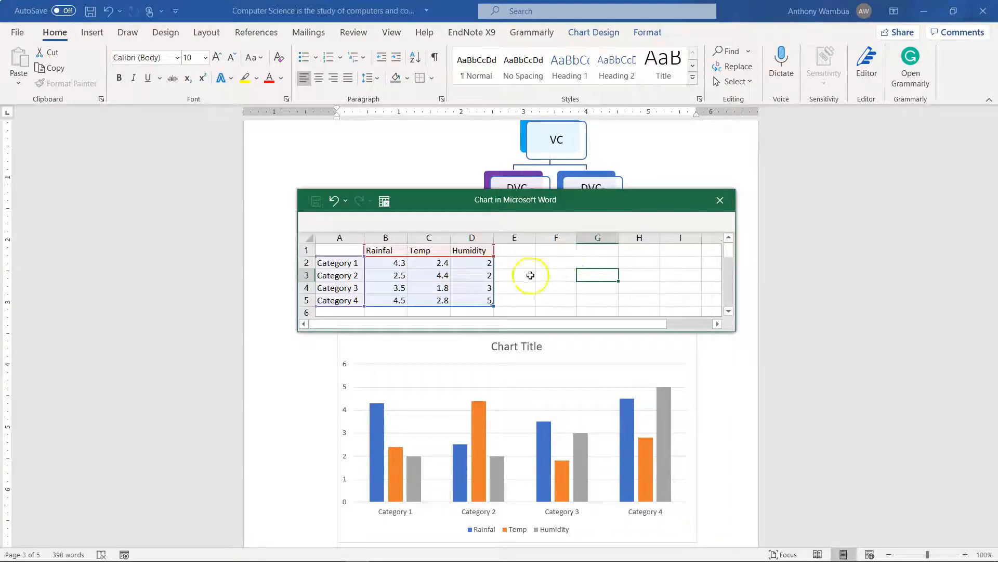
Clear the labels Category 1 to Category 4 from the first column of the chart's data
click(343, 263)
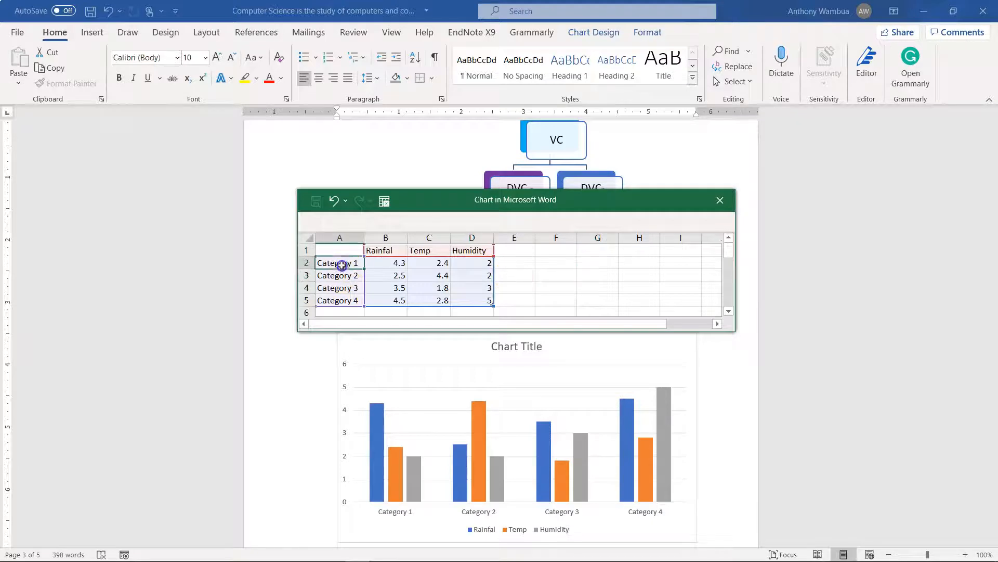
key(BackSpace)
click(343, 275)
key(BackSpace)
click(343, 289)
key(BackSpace)
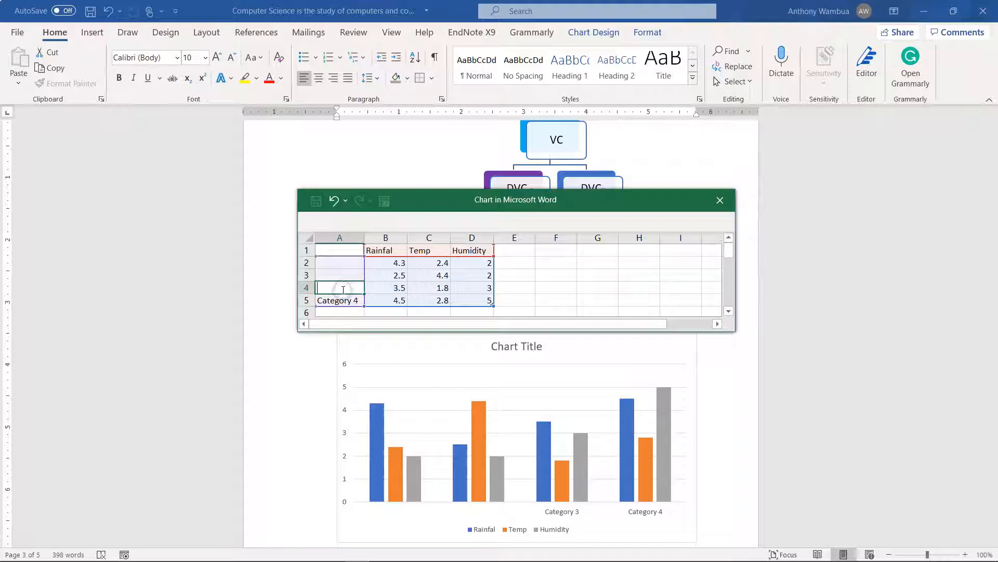
click(345, 300)
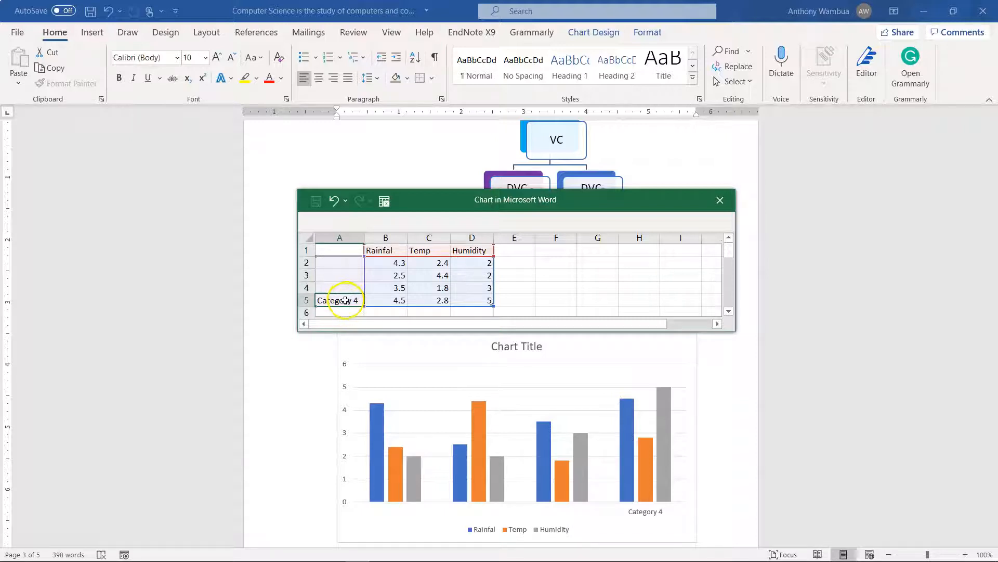
key(BackSpace)
Enter Monday and Tuesday as the labels of the first two data rows, in cells A2 and A3
click(338, 264)
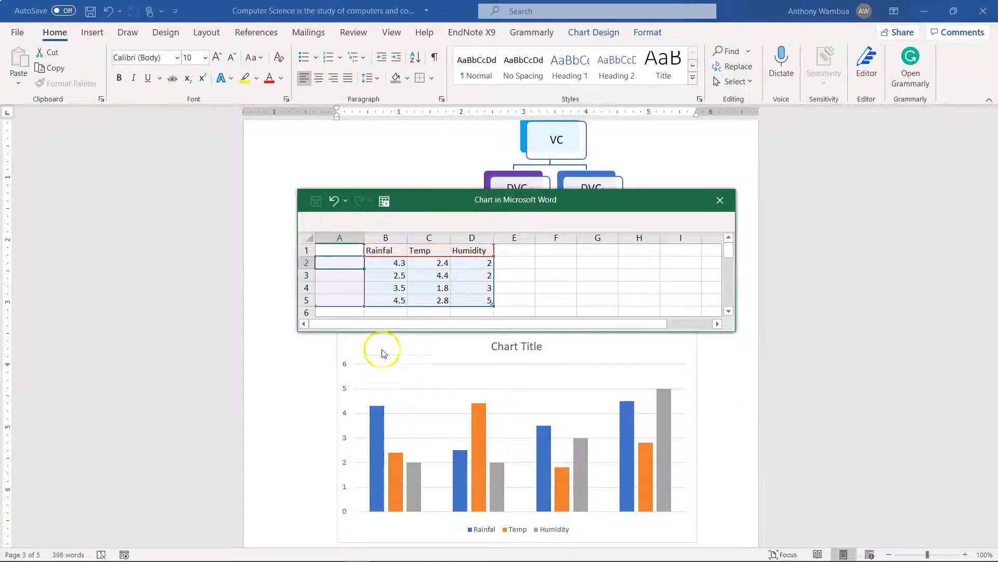
click(329, 249)
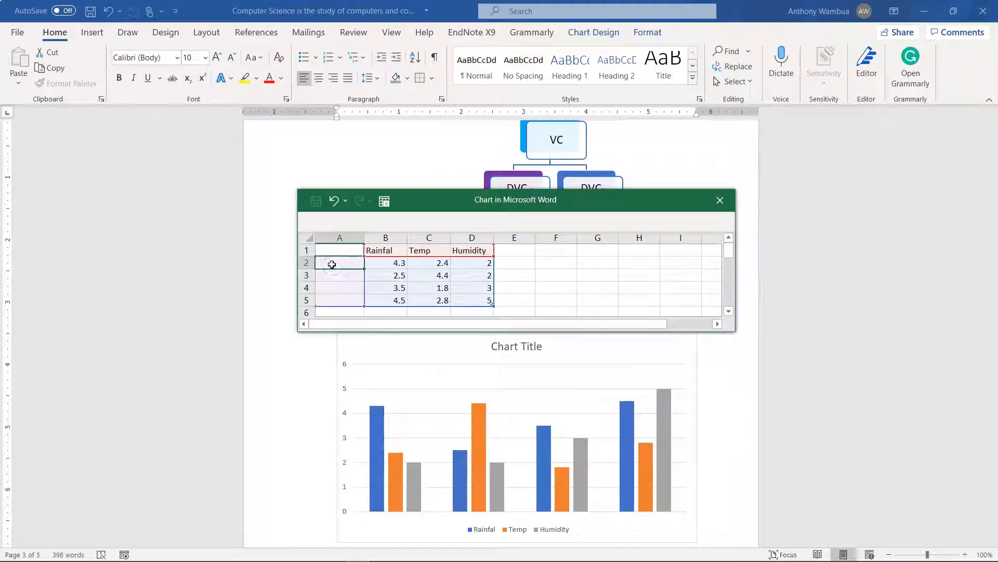
text(Monday)
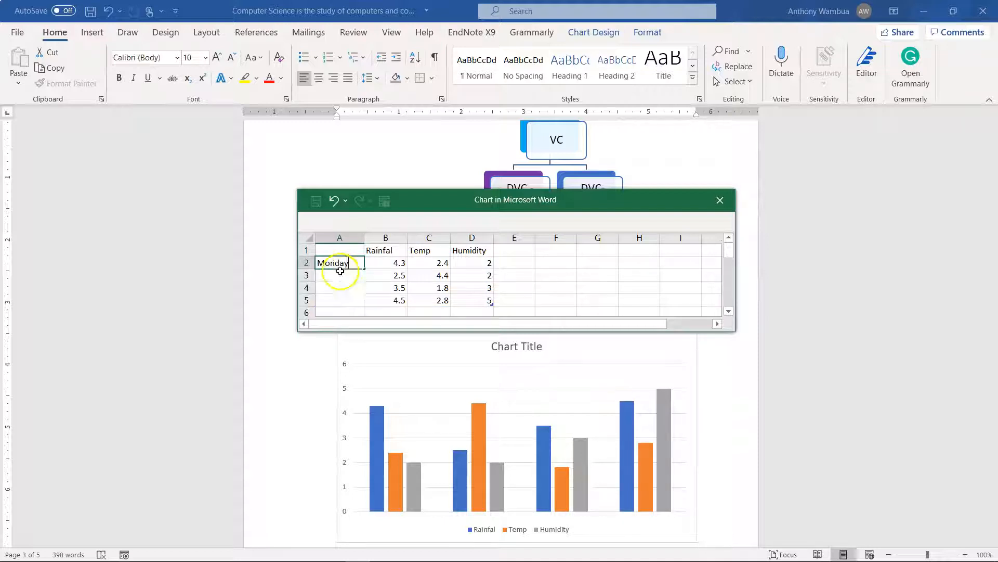
click(342, 275)
text(Tuesday)
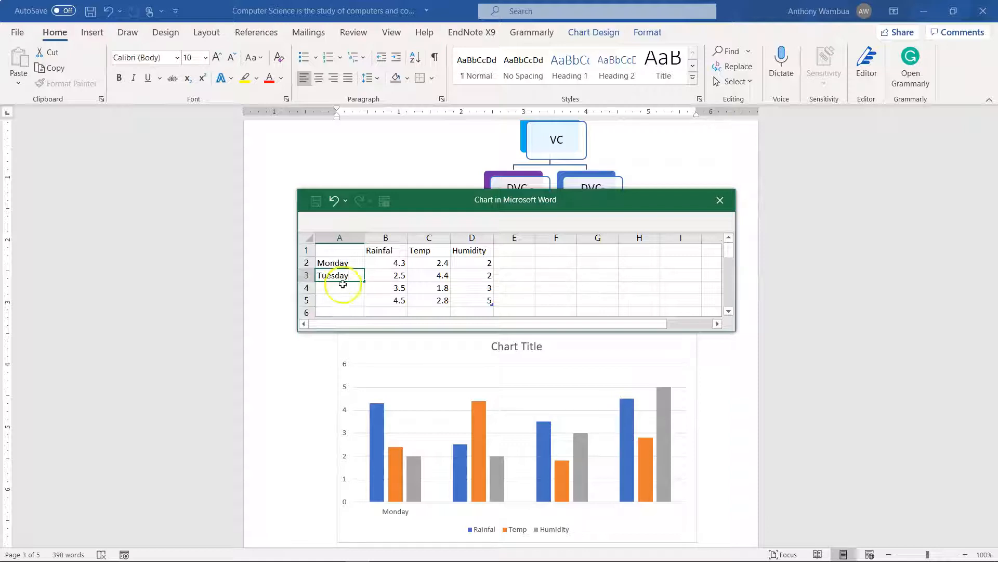
click(343, 293)
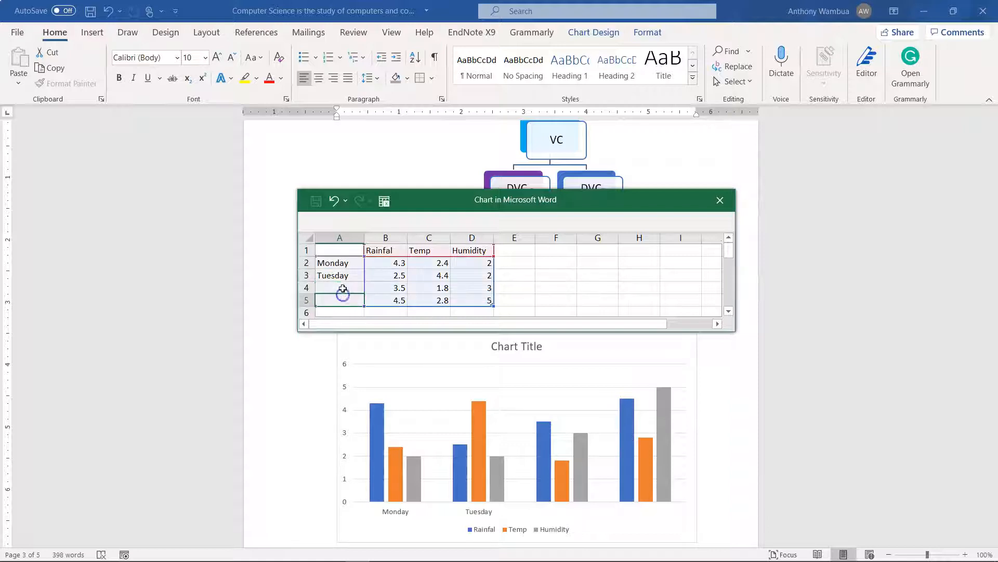
Try to fill the weekday labels down the first column from the Monday and Tuesday cells
click(343, 279)
drag(341, 276, 342, 263)
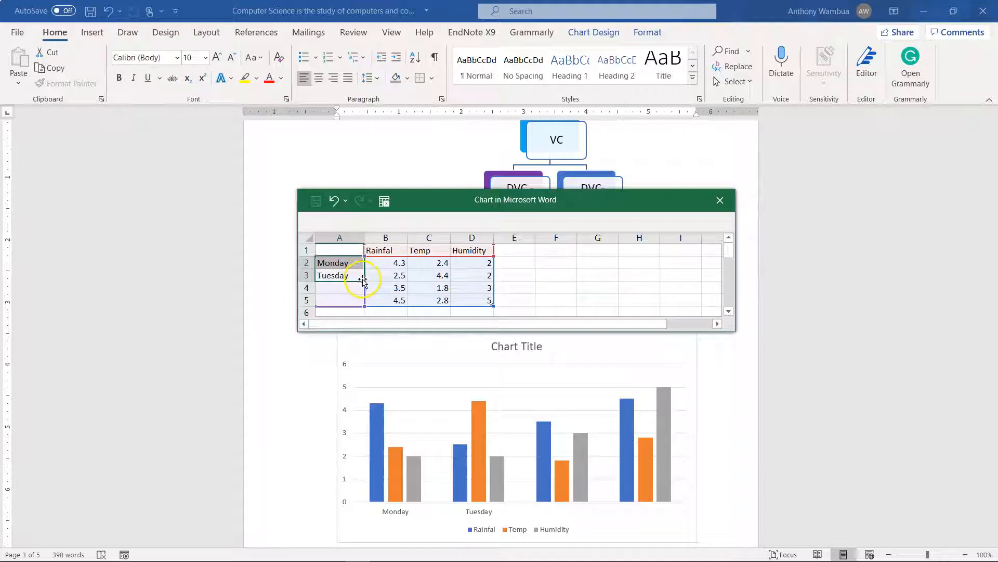
drag(363, 281, 363, 289)
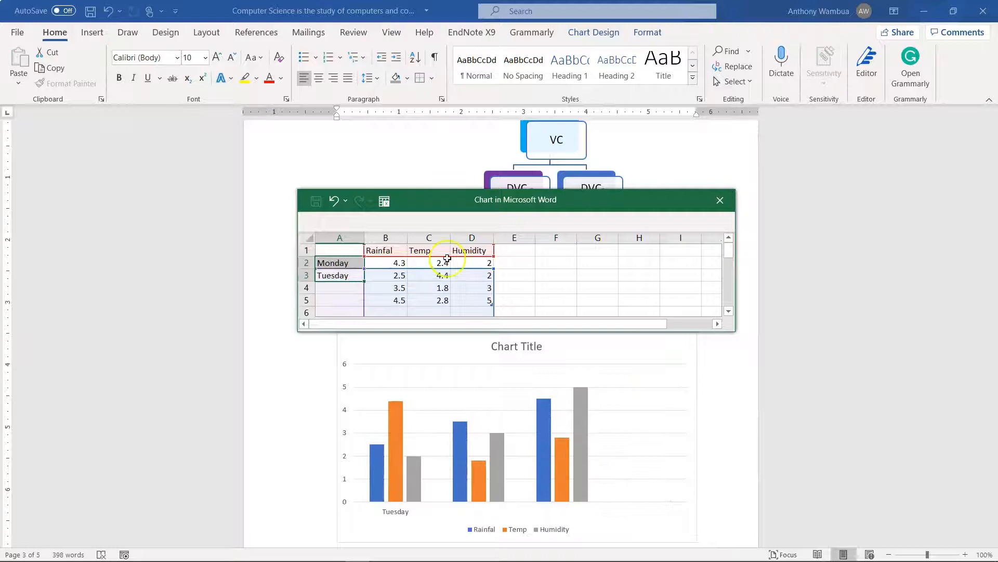
click(346, 280)
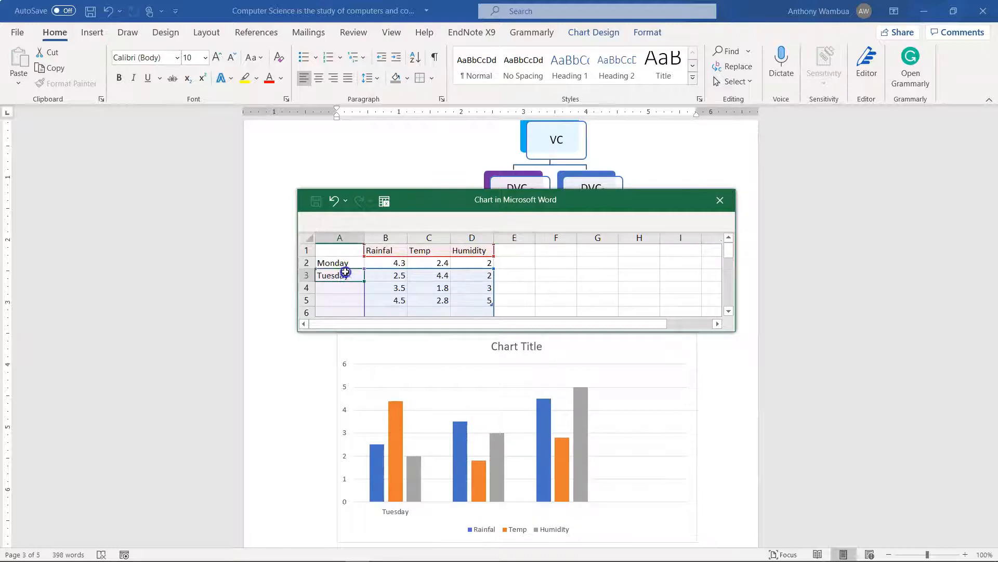
drag(346, 272, 344, 265)
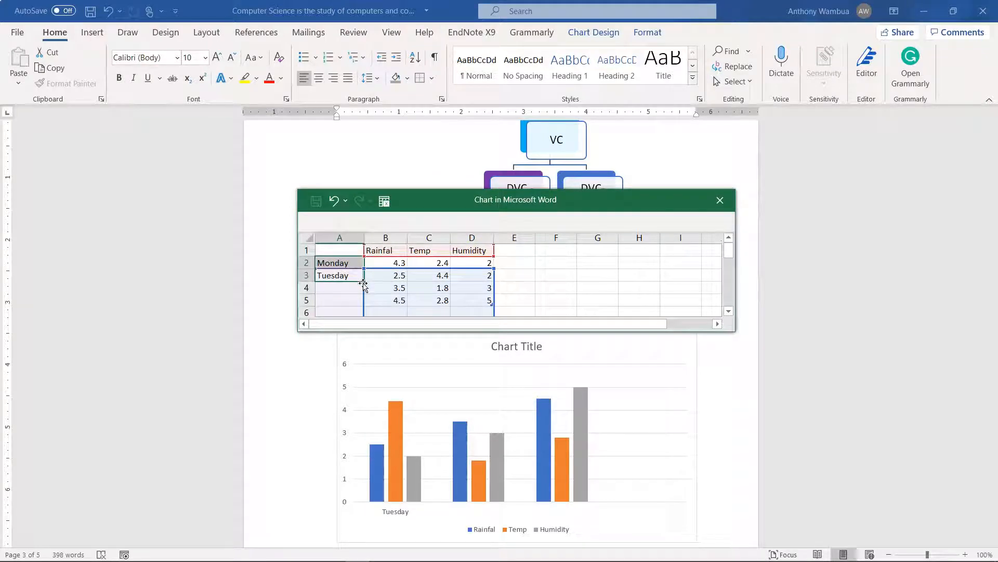
Enter Wed as the third row's label in cell A4 and close the chart's data sheet
click(340, 291)
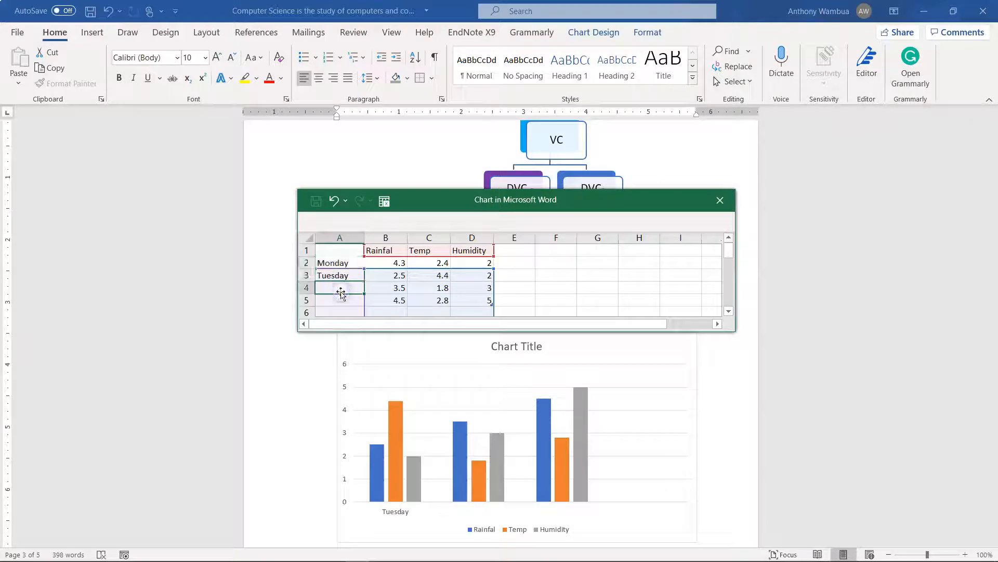
text(sw)
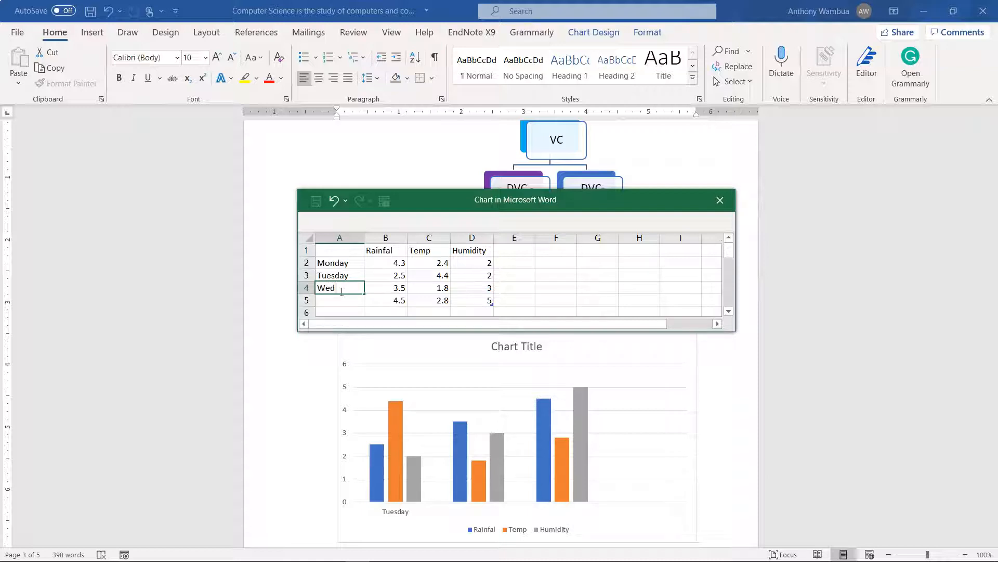
click(621, 438)
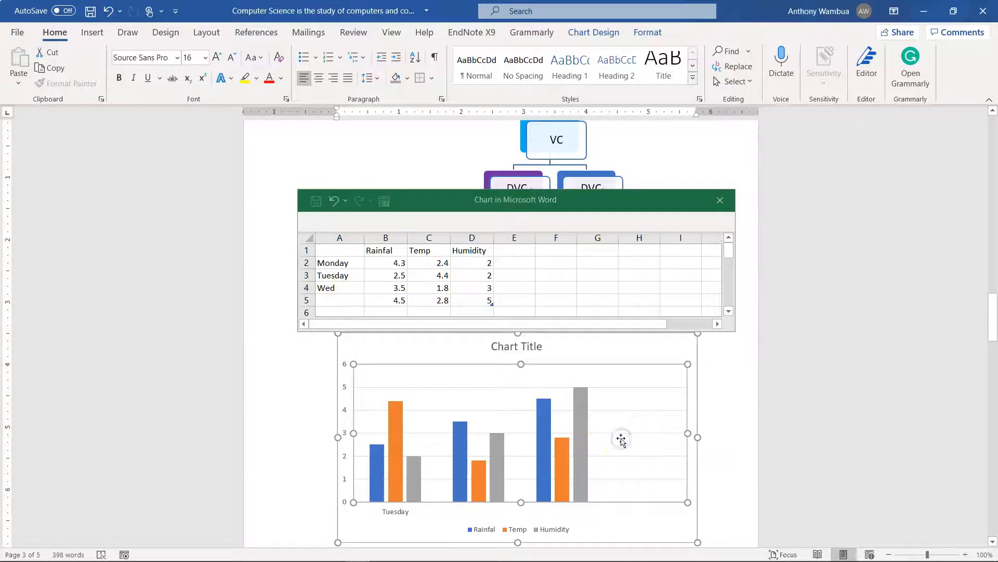
click(358, 289)
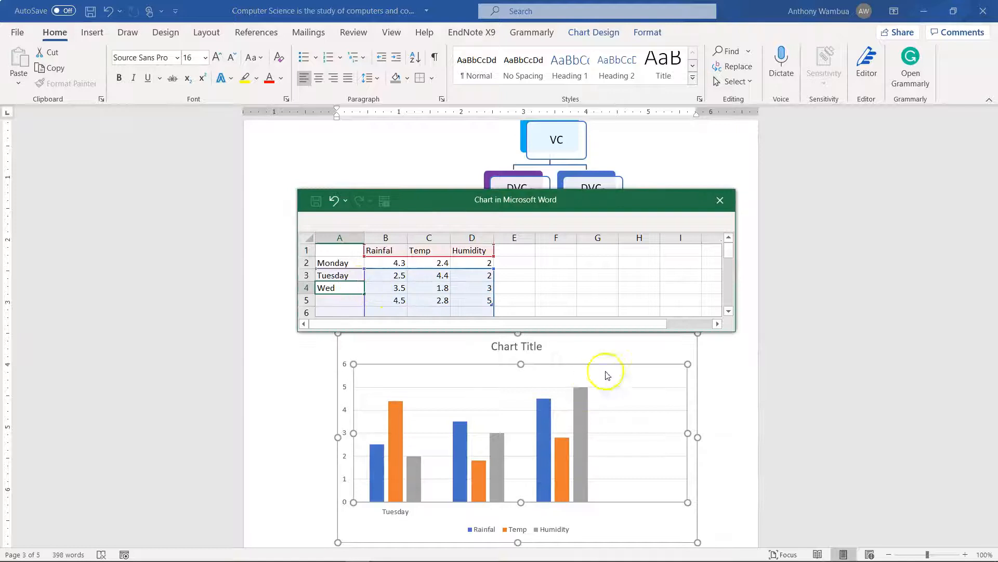
click(650, 286)
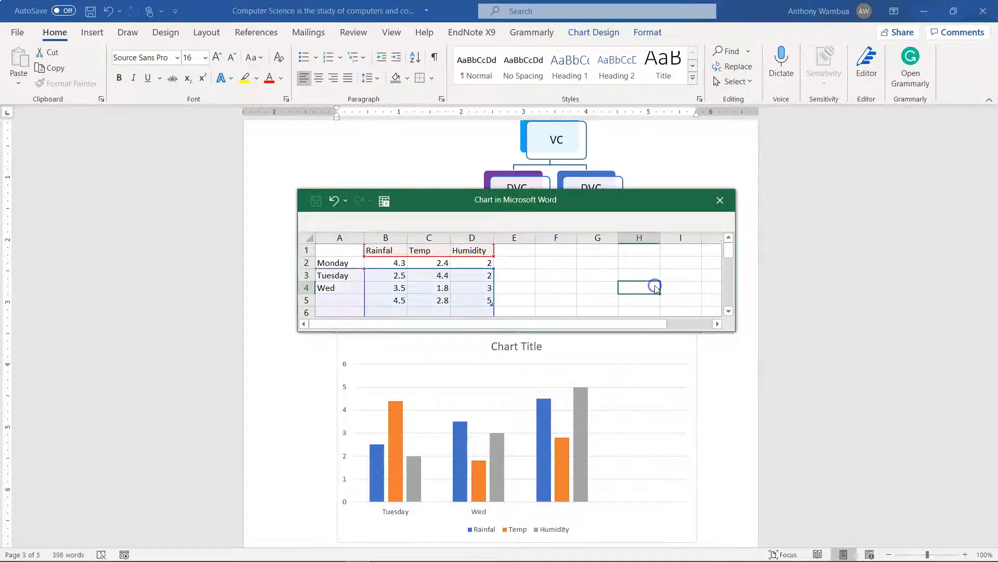
click(524, 441)
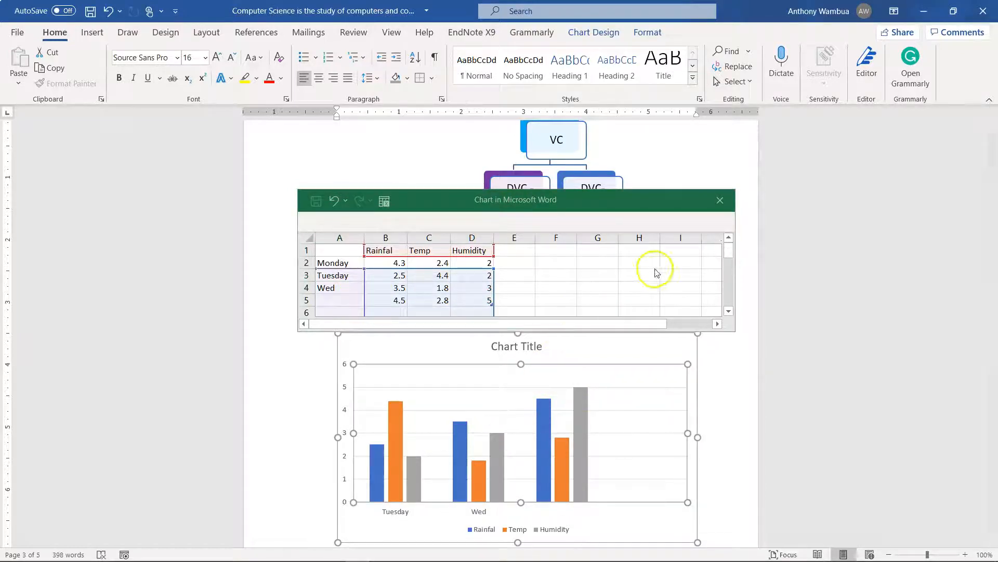
click(720, 200)
Reopen the chart's data for editing and enter Thursday as the fourth row's label in cell A5
click(544, 402)
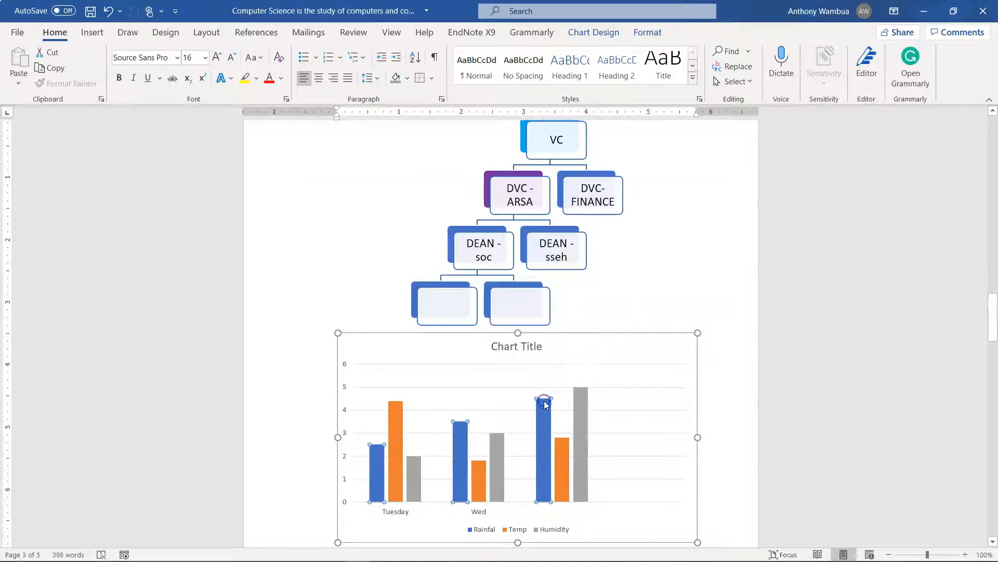
right_click(474, 375)
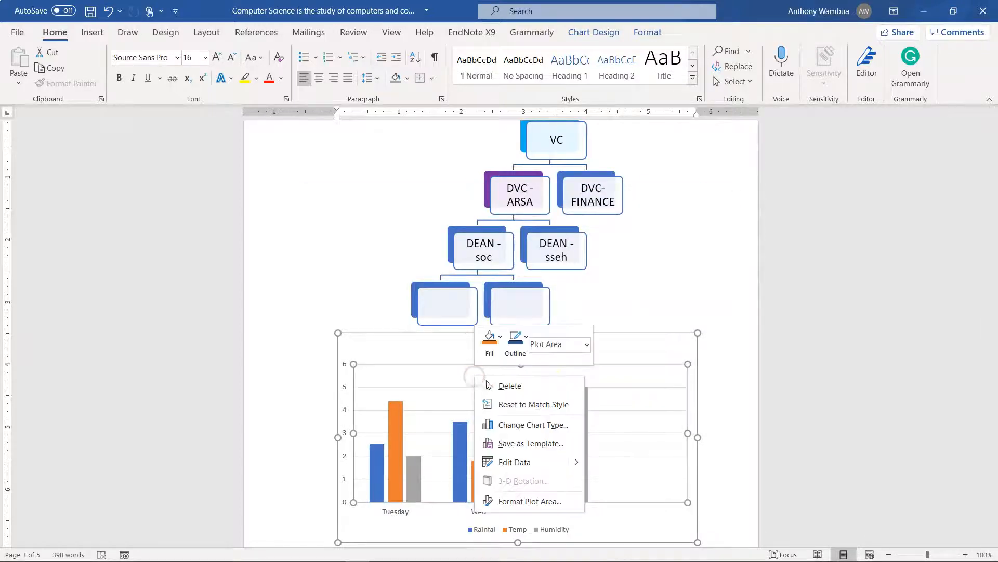
click(509, 460)
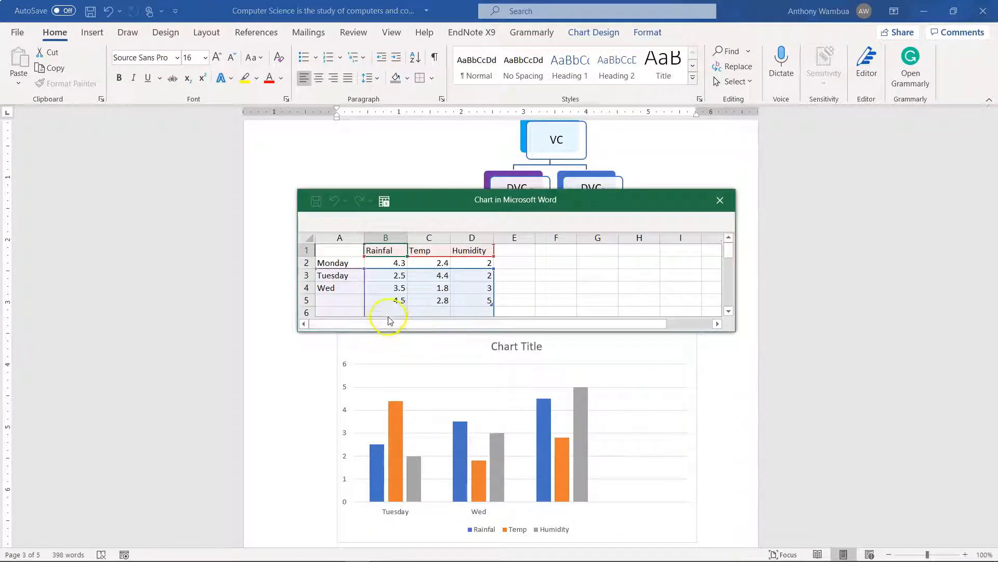
click(349, 301)
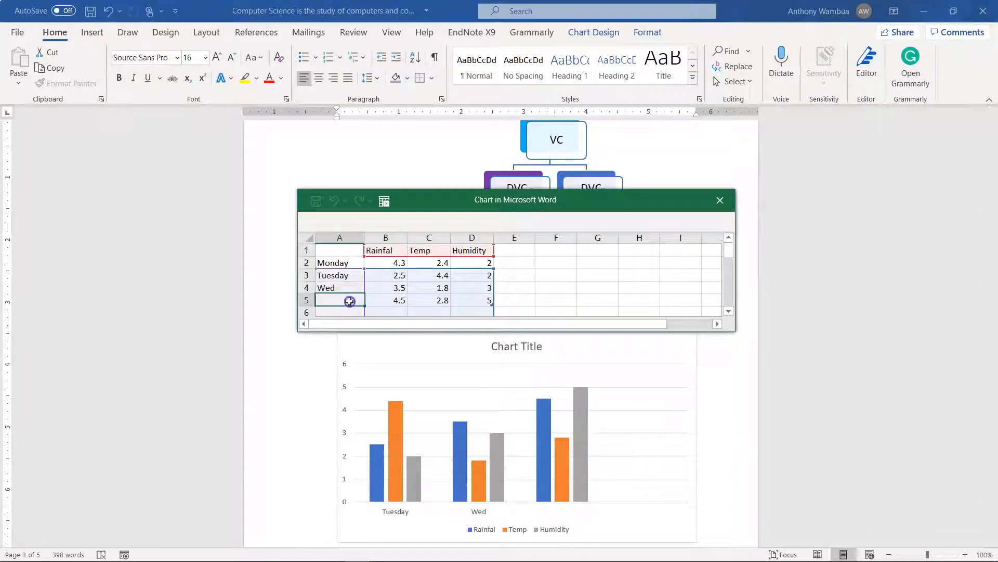
text(Thursday)
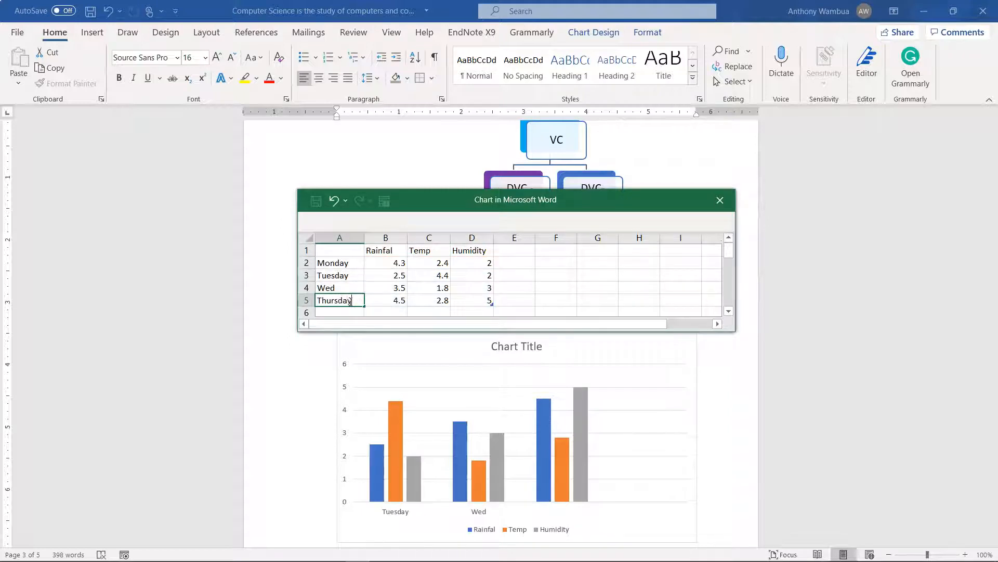
click(579, 299)
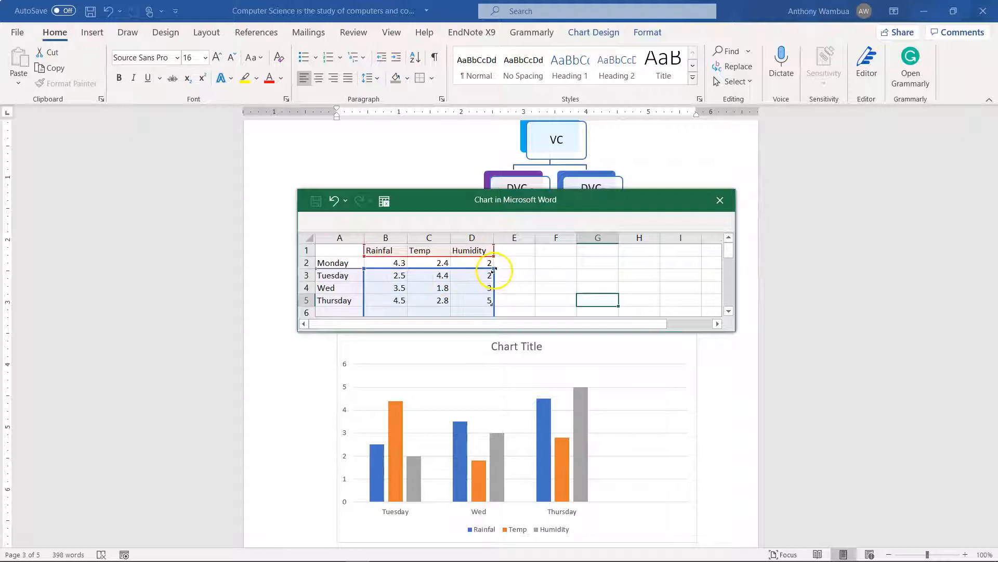
Resize the chart's data range to cover only Rainfal and Temp for Monday to Thursday, and close the data sheet
drag(494, 263, 494, 261)
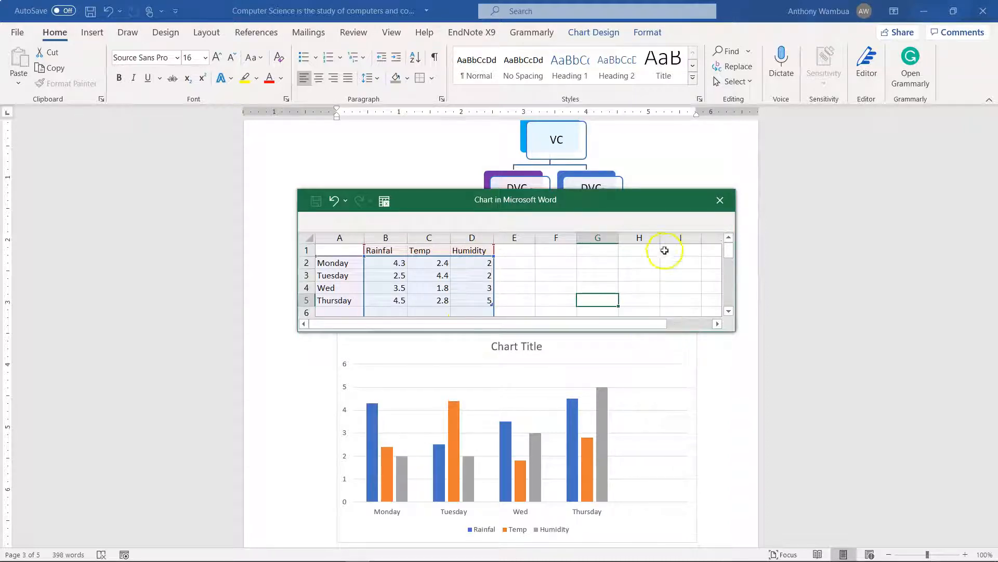
drag(638, 187, 637, 157)
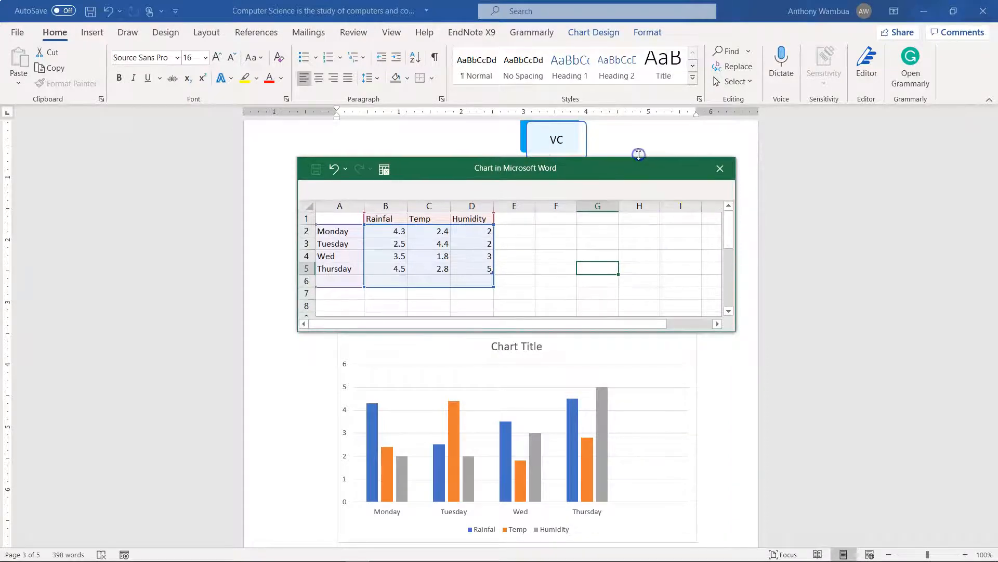
drag(493, 287, 465, 280)
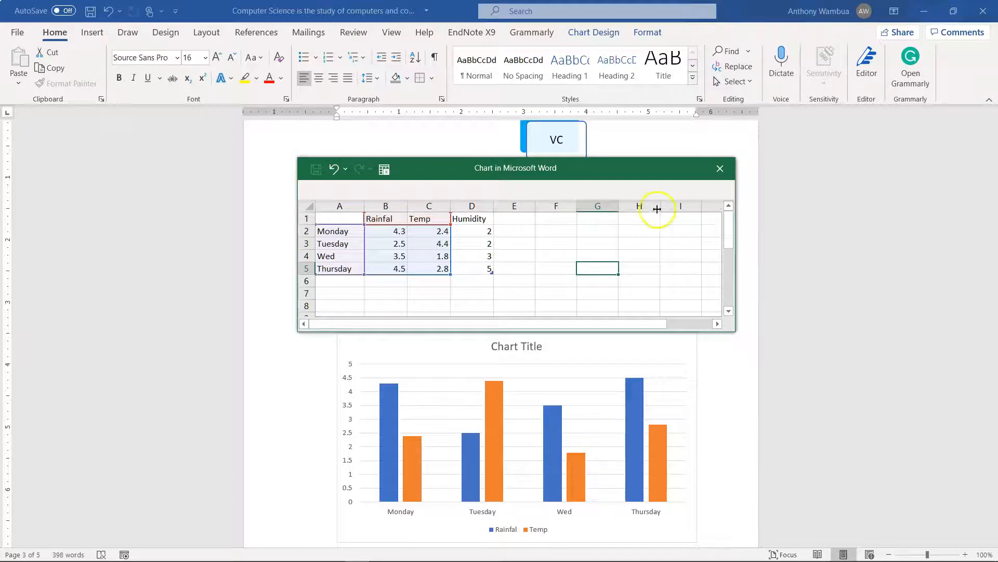
click(720, 168)
Replace the column chart's placeholder title with Weather and deselect the chart
scroll(572, 401, down, 2)
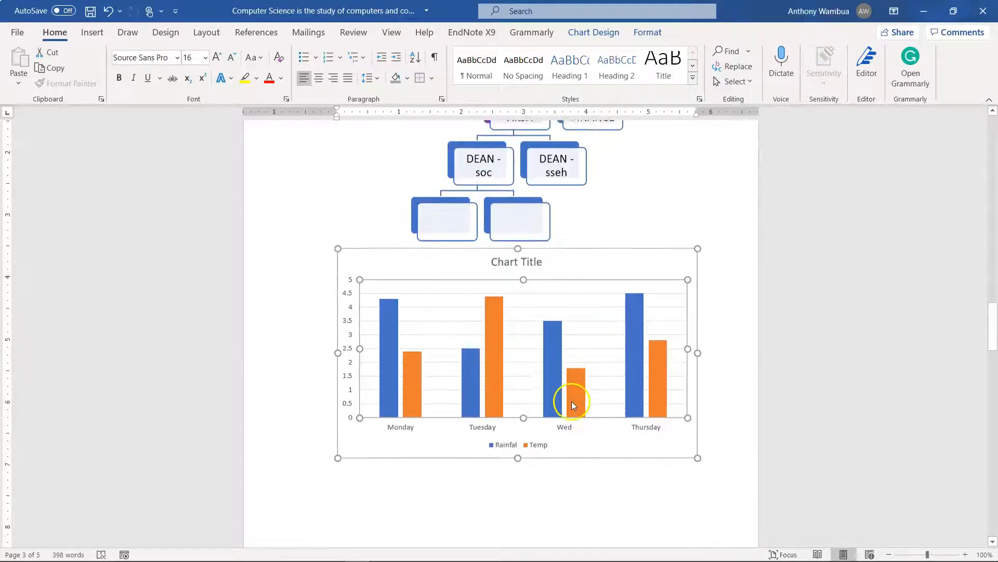
click(734, 347)
click(528, 263)
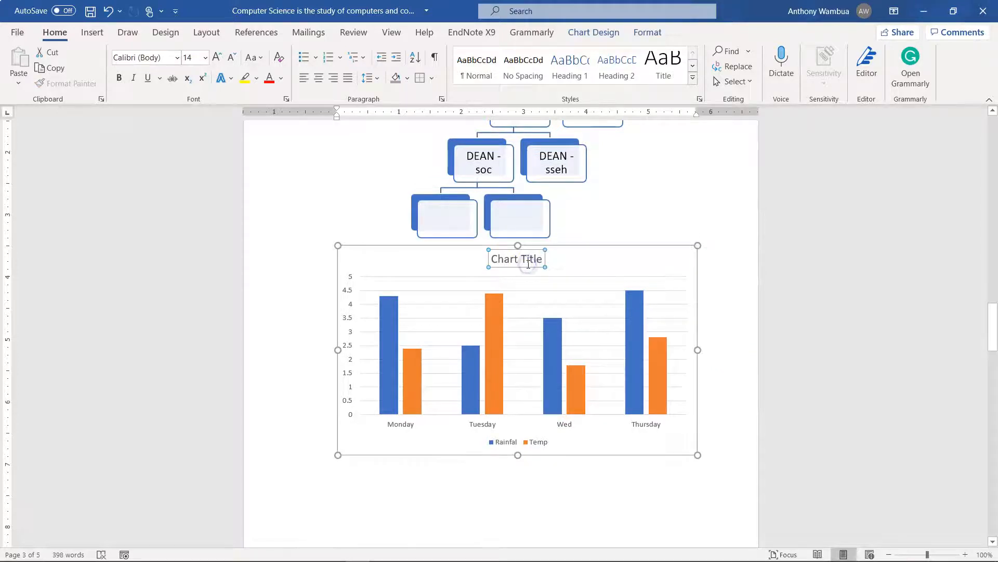
double_click(528, 263)
click(537, 259)
click(442, 259)
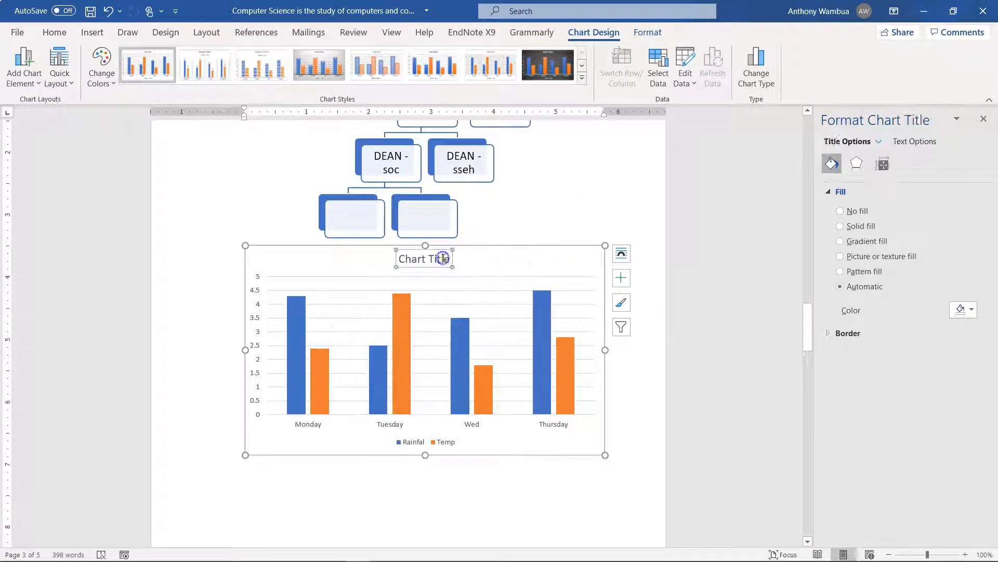
drag(449, 258, 400, 258)
key(BackSpace)
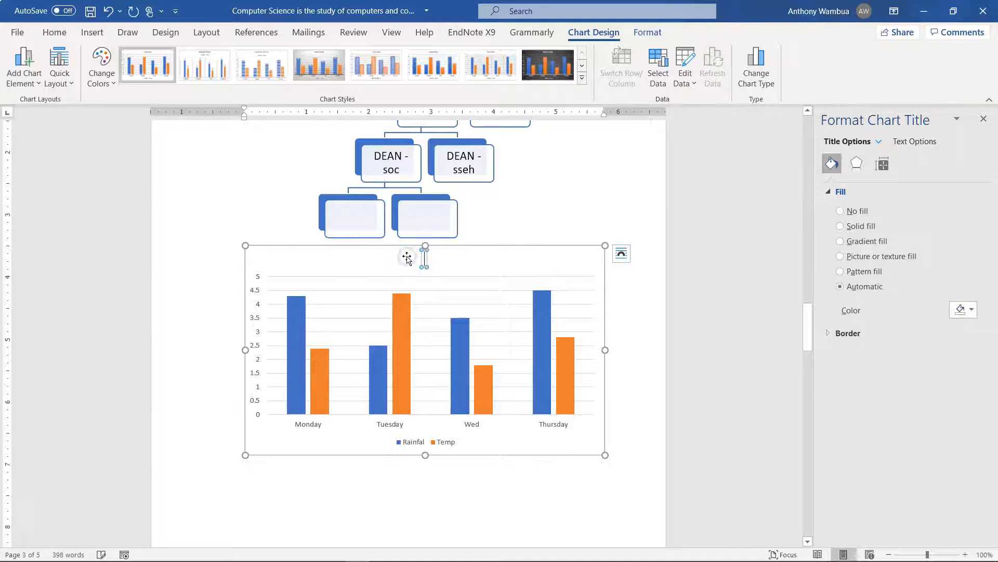
text(Weath)
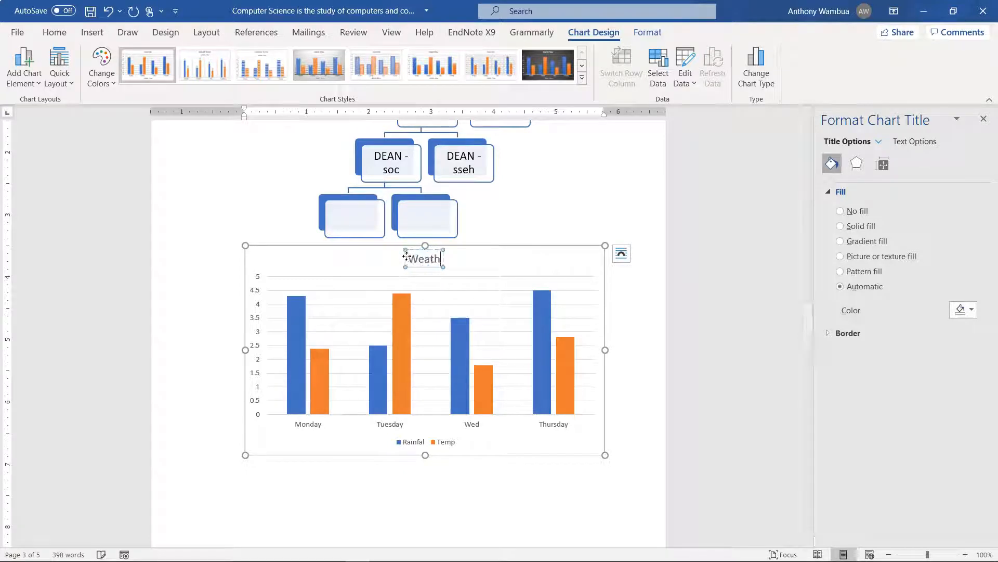
text(er)
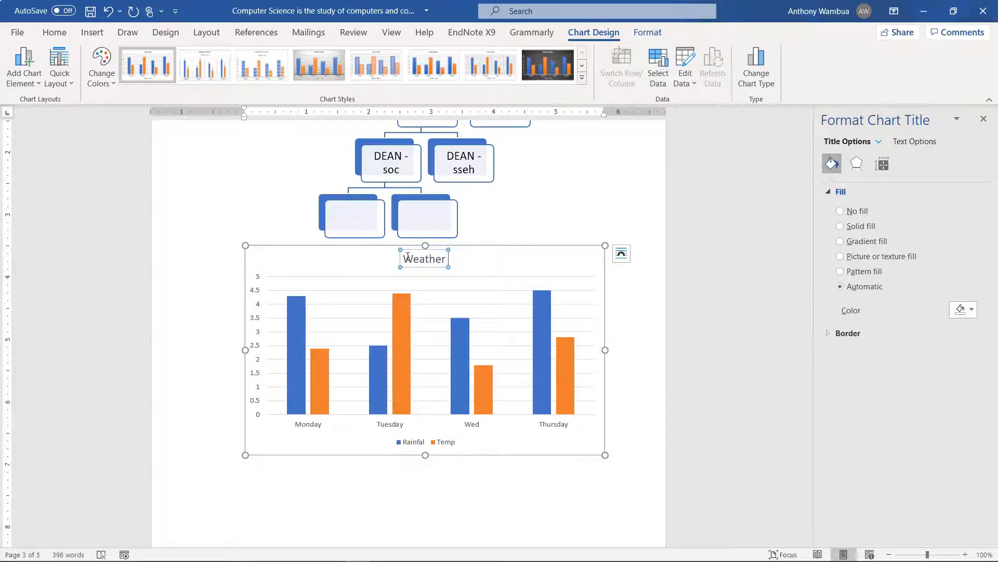
click(513, 225)
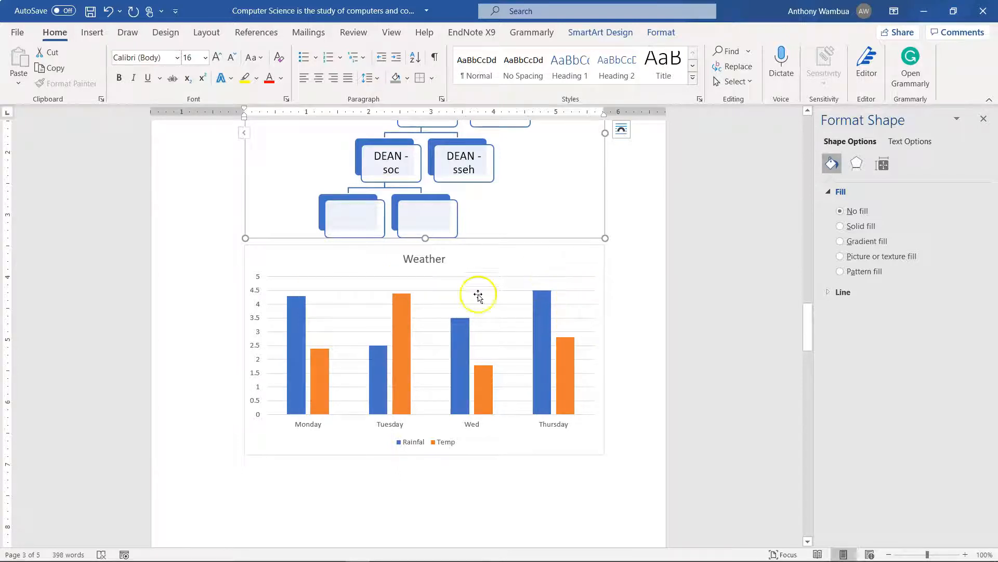
Add data labels to both the Rainfal and Temp series of the Weather chart
click(295, 378)
right_click(295, 377)
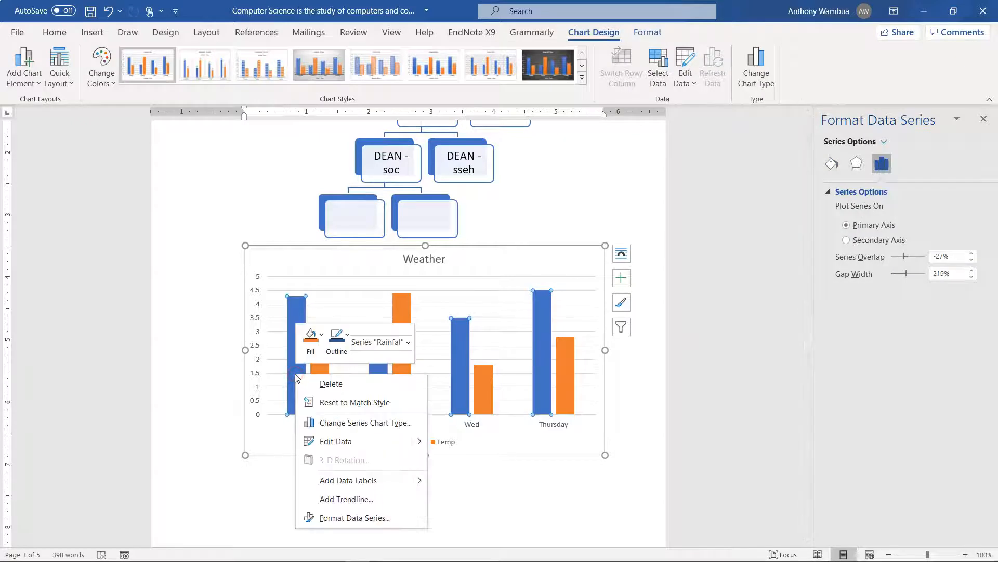
click(348, 480)
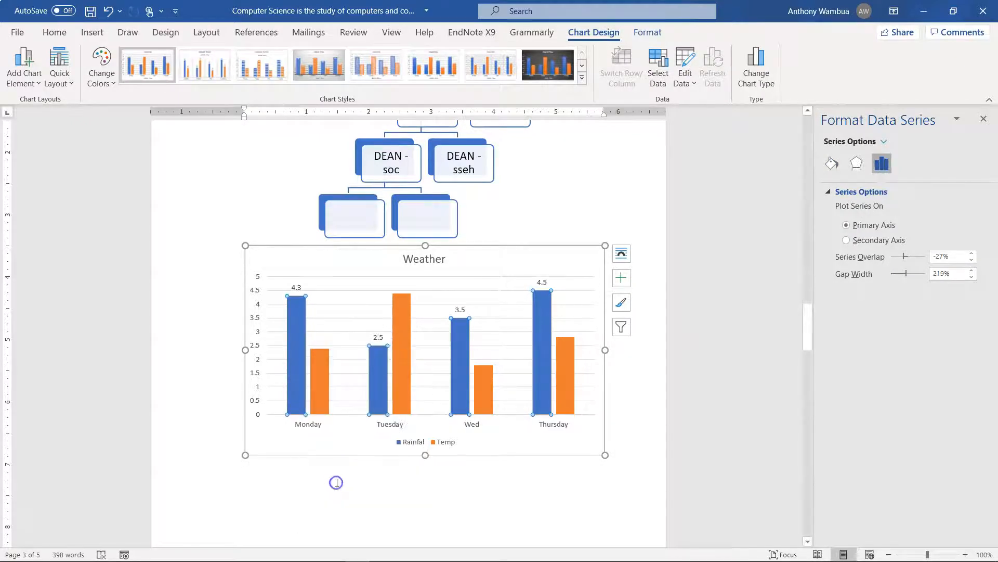
click(323, 385)
right_click(323, 386)
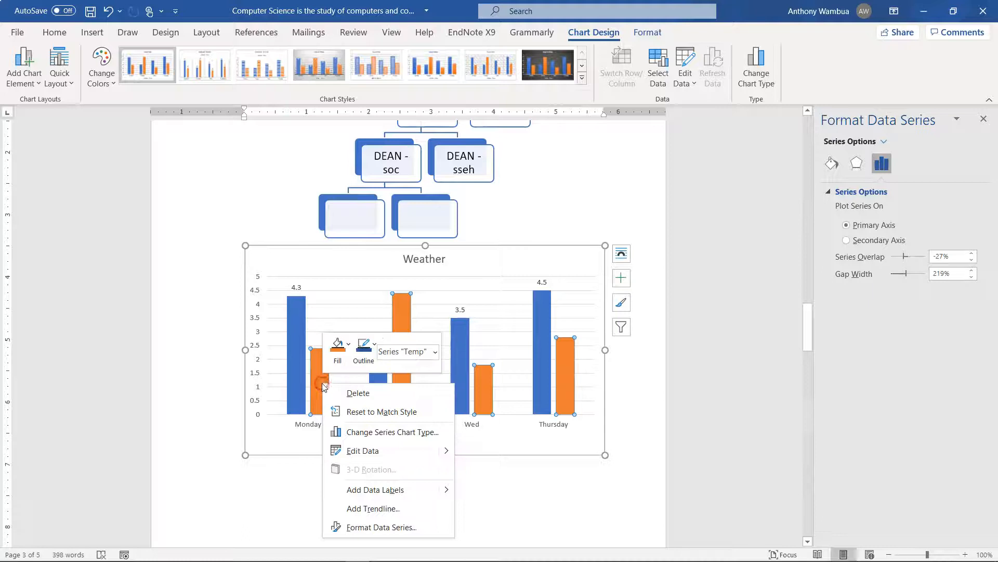
click(364, 490)
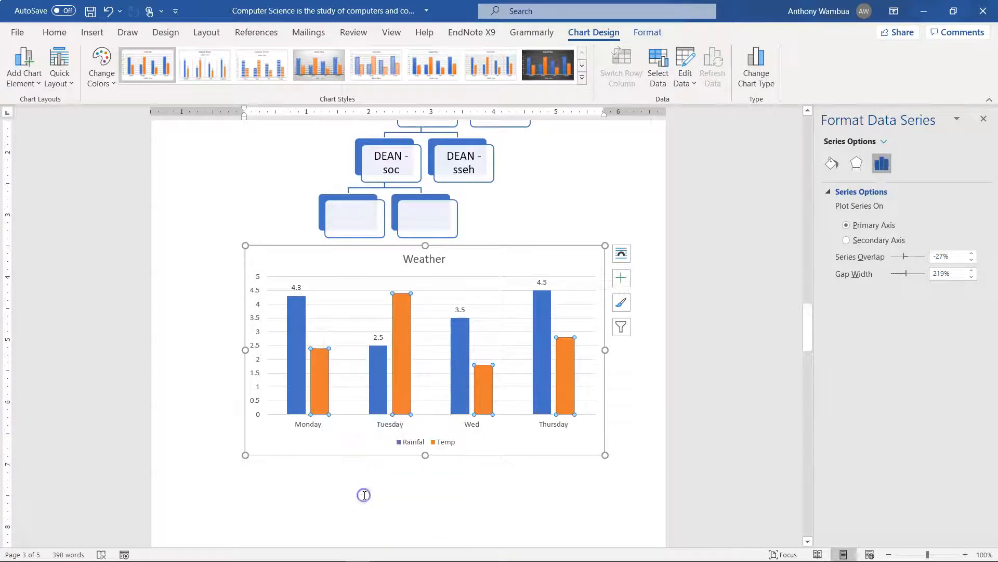
click(504, 479)
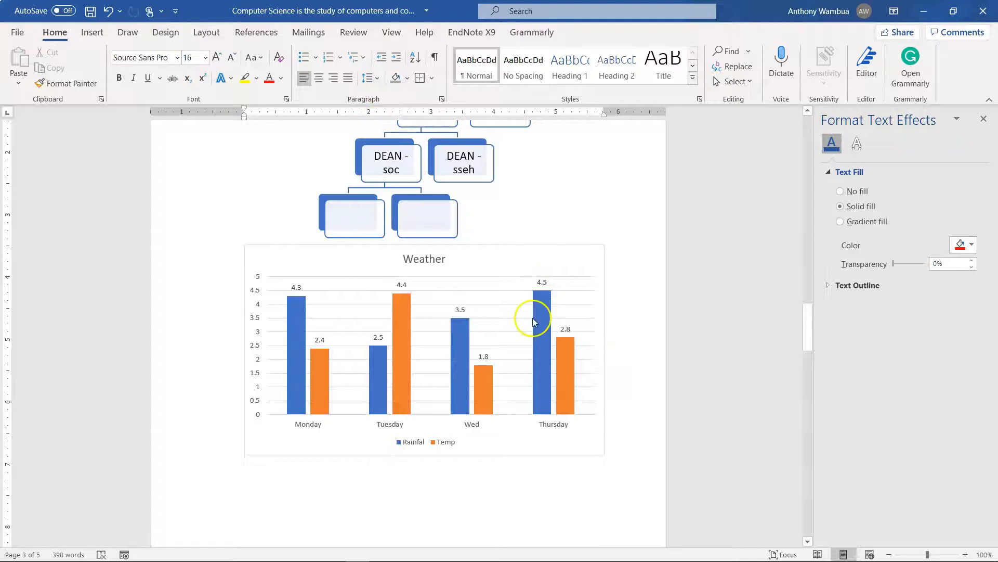
Enter the caption "Desktop:" at the start of the page following the chart, with a new line beneath it
click(88, 32)
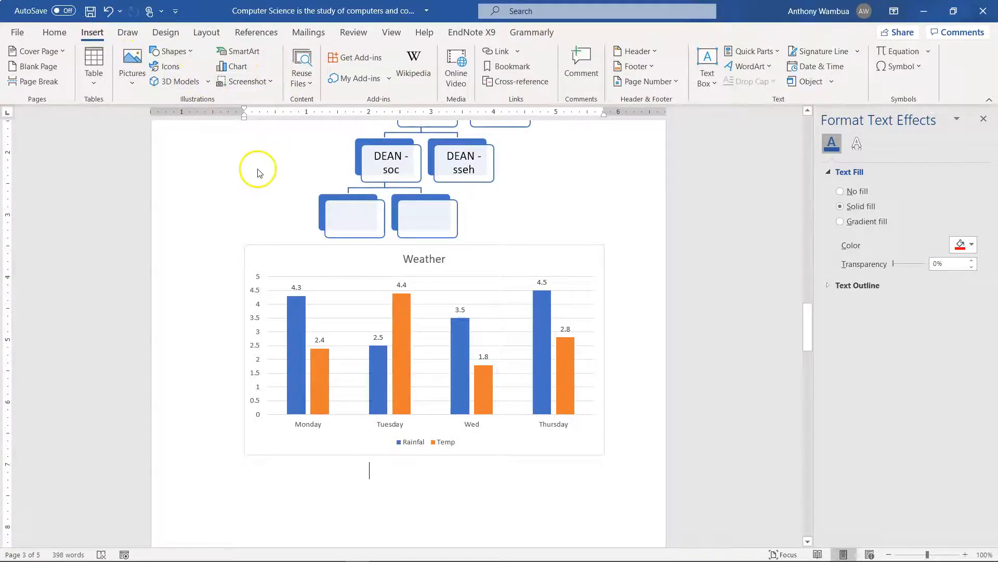
scroll(258, 171, down, 1)
scroll(259, 170, down, 4)
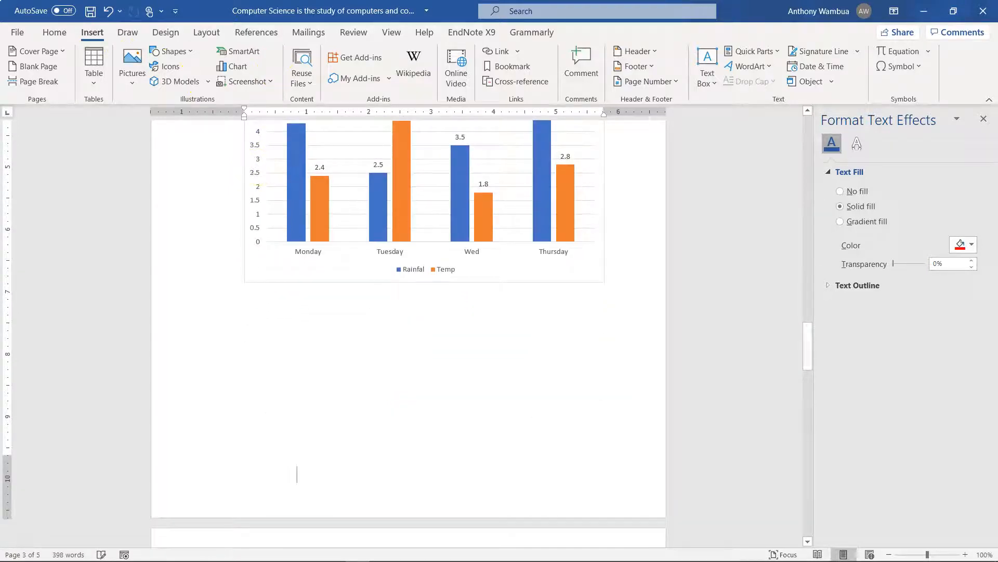
scroll(297, 473, down, 3)
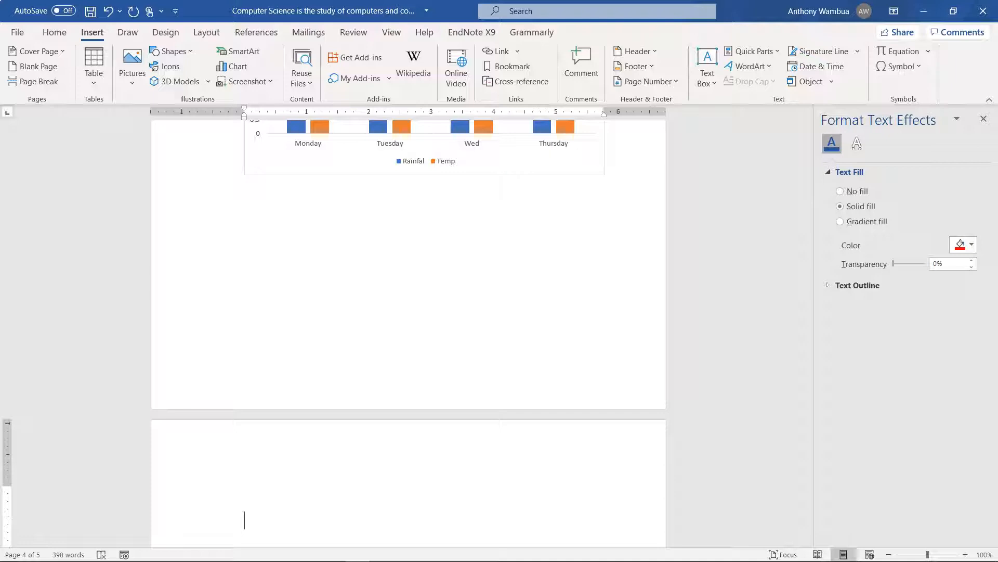
text(Scre)
key(BackSpace)
key(BackSpace)
key(BackSpace)
key(BackSpace)
key(BackSpace)
text(Desk)
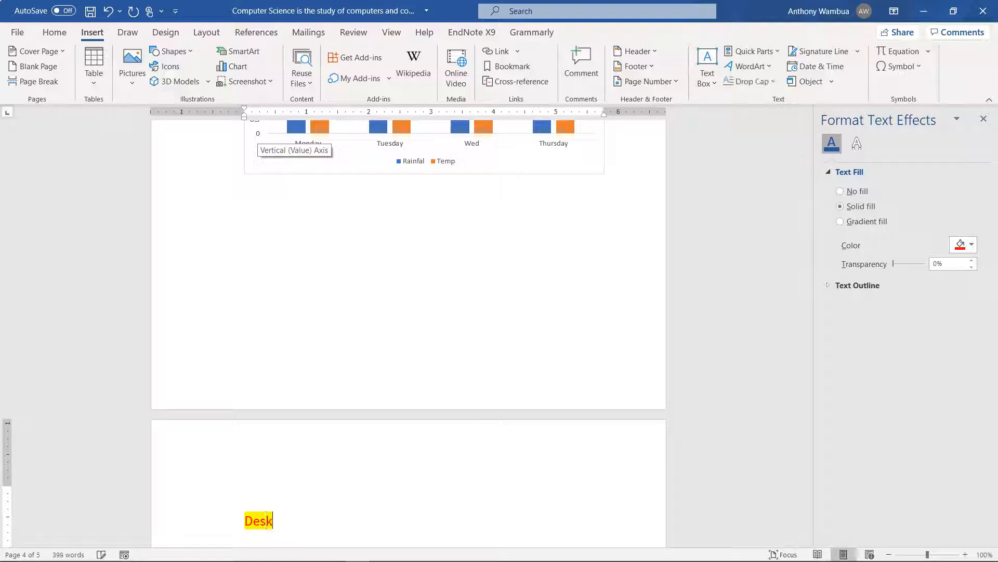
text(top:)
key(Return)
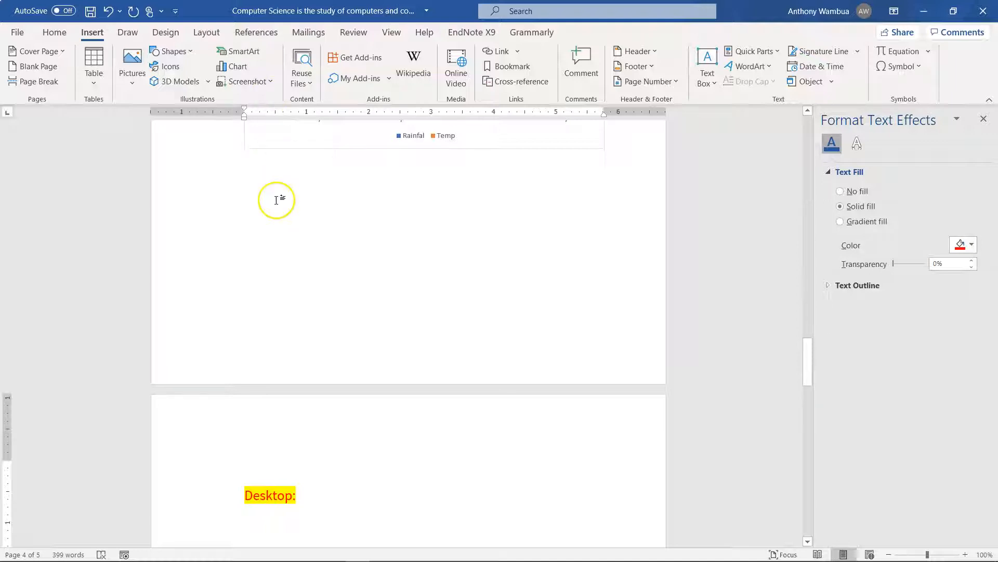
Insert a screen clipping of the e-learning course page's content area below the "Desktop:" caption
scroll(278, 201, down, 3)
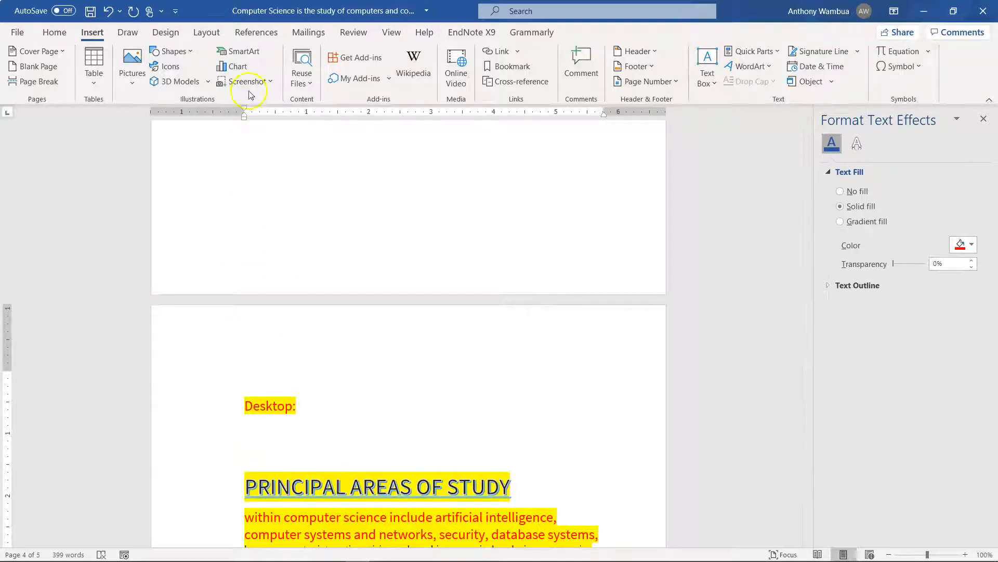
click(270, 83)
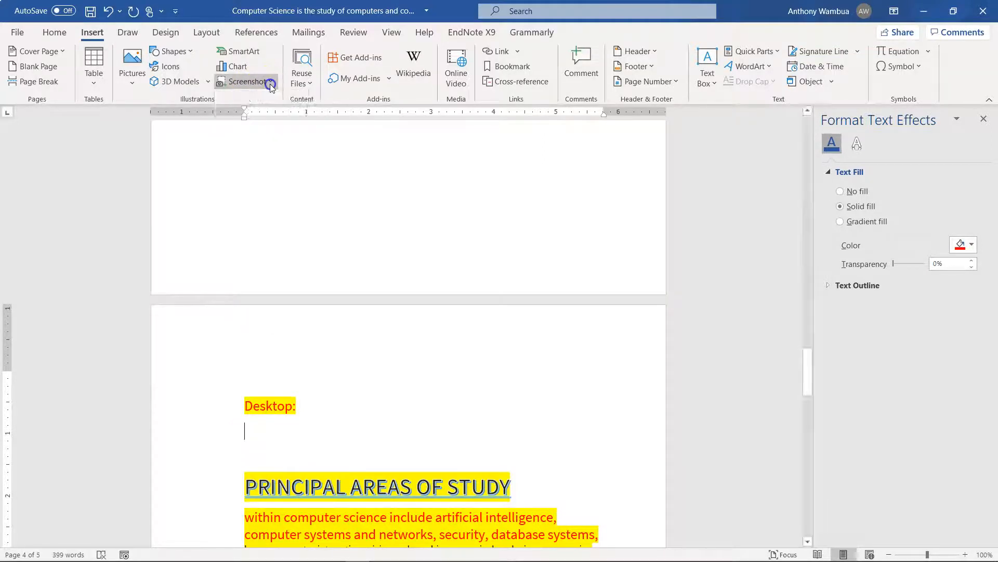
click(270, 104)
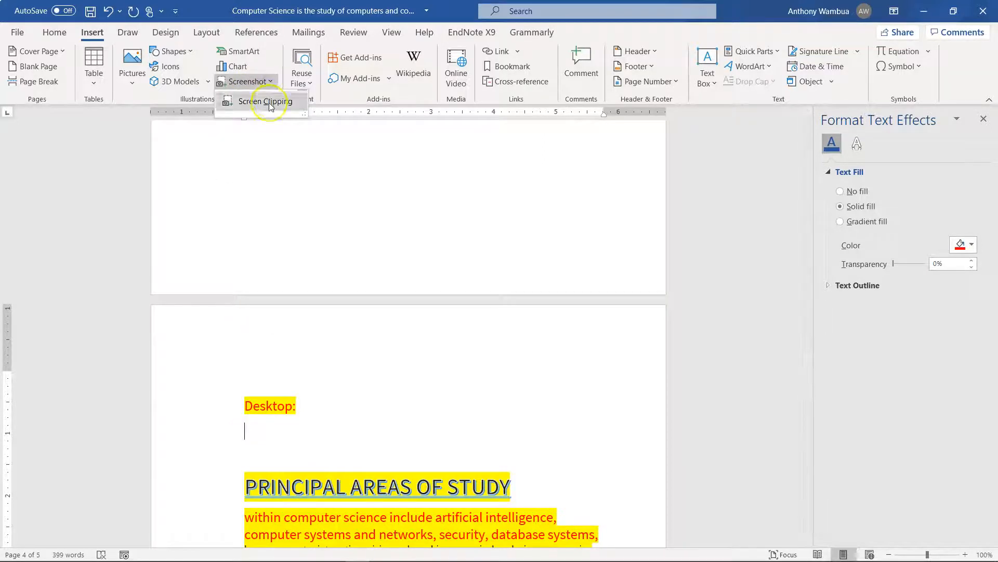
click(269, 102)
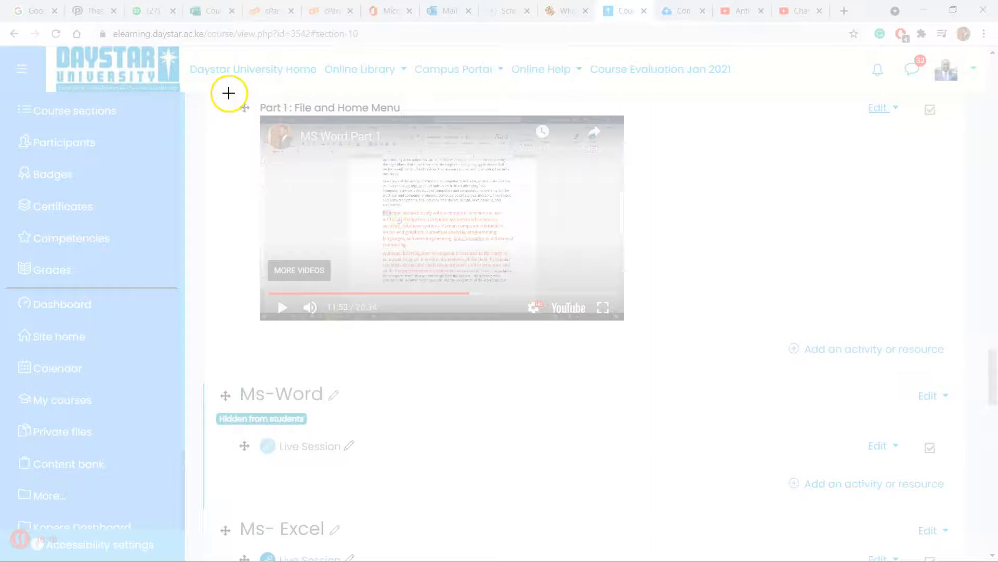
drag(218, 94, 950, 497)
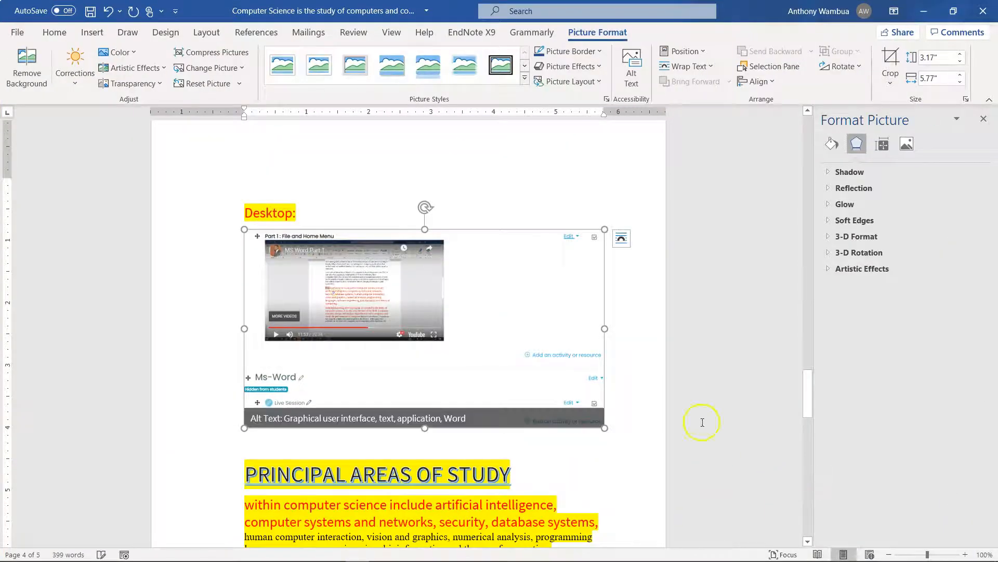
Replace the "Desktop:" caption above the course page clipping with eLearning
click(299, 217)
key(BackSpace)
key(BackSpace)
key(BackSpace)
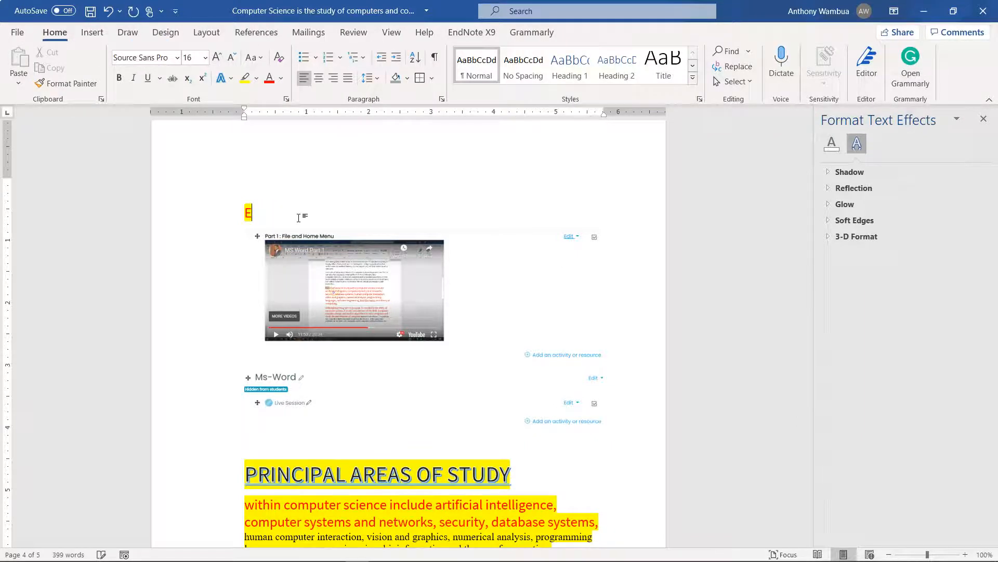
text(eLearning)
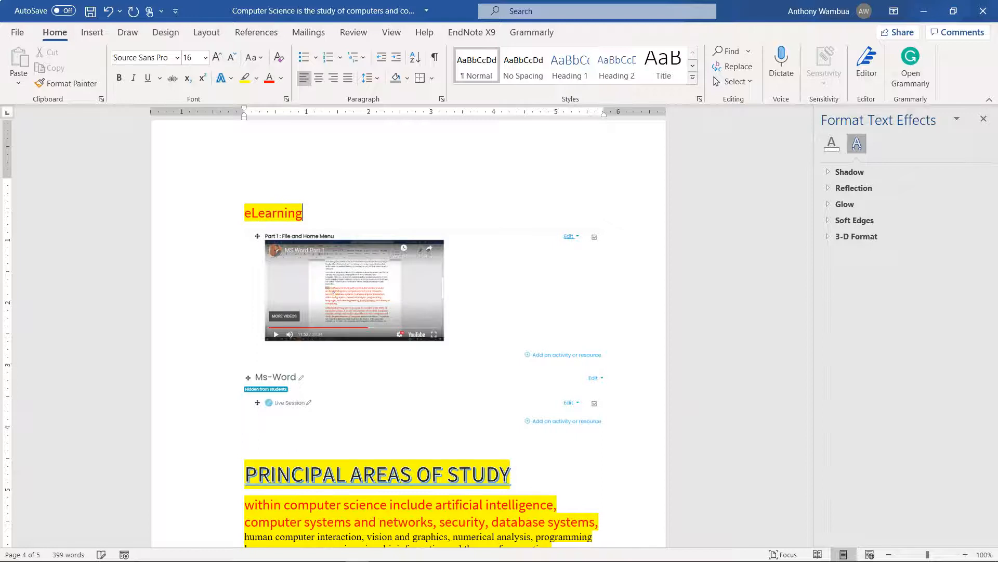
click(374, 200)
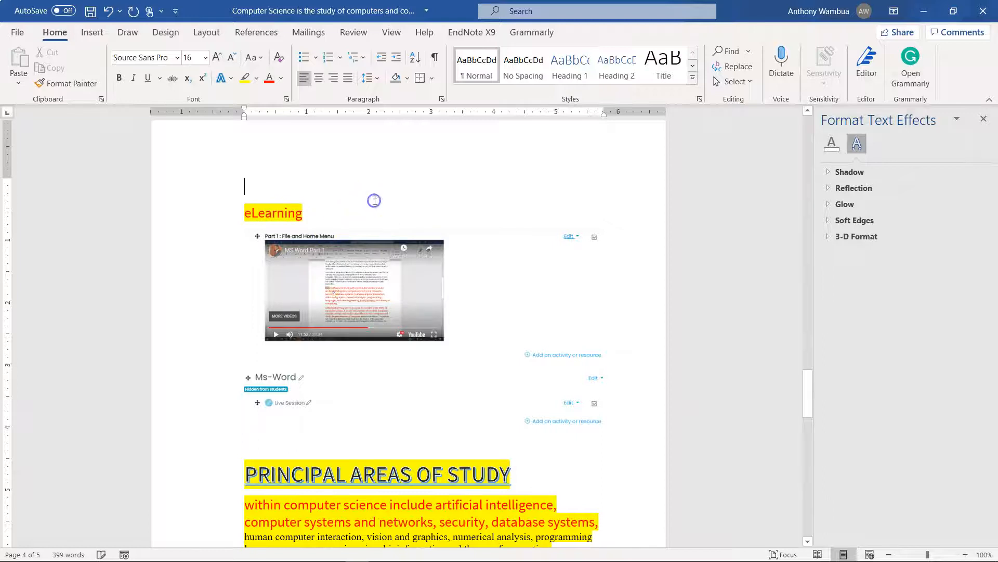
Bring the desktop up behind the document and insert a screen clipping of its middle icons below the e-learning picture
mouse_move(400, 560)
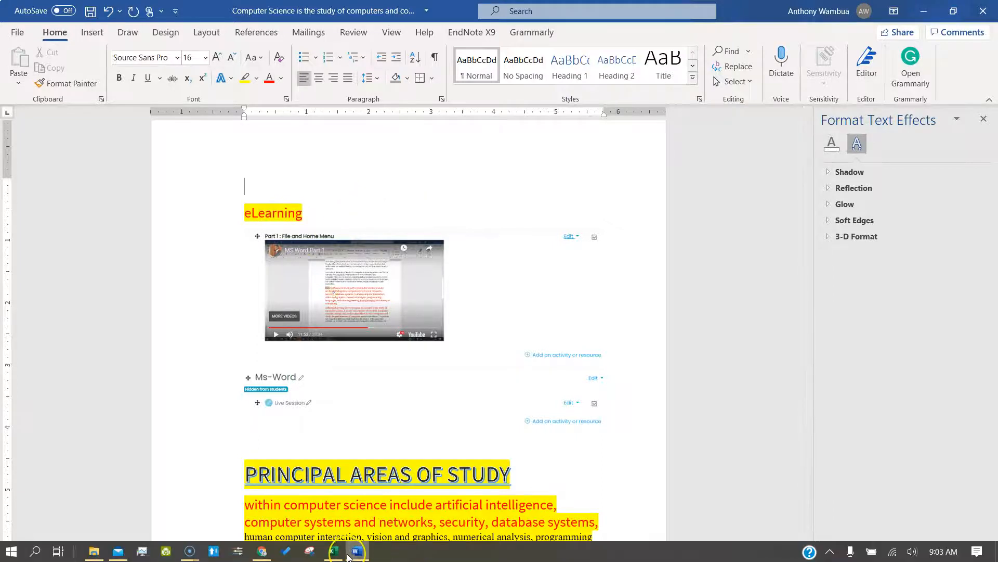
click(350, 554)
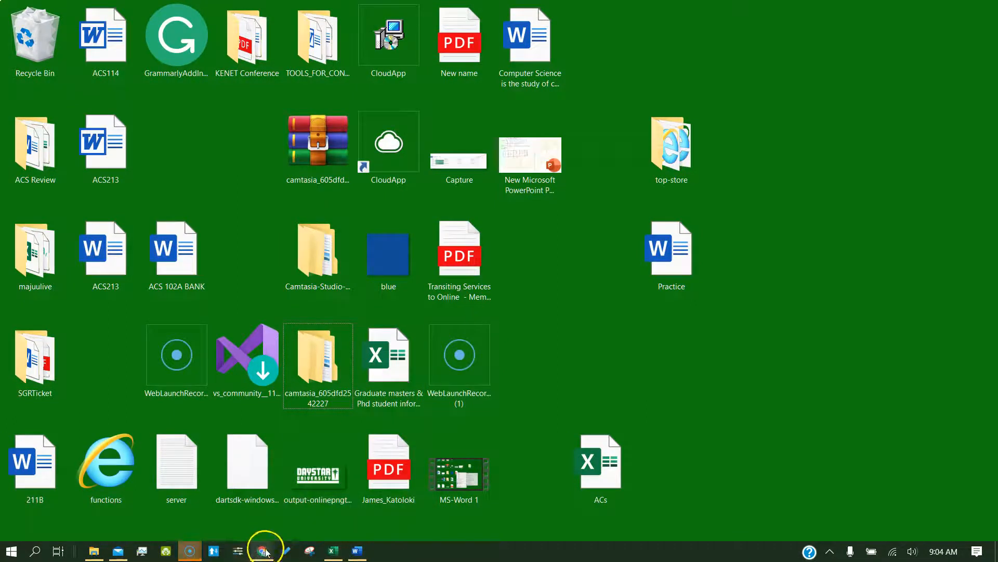
click(357, 551)
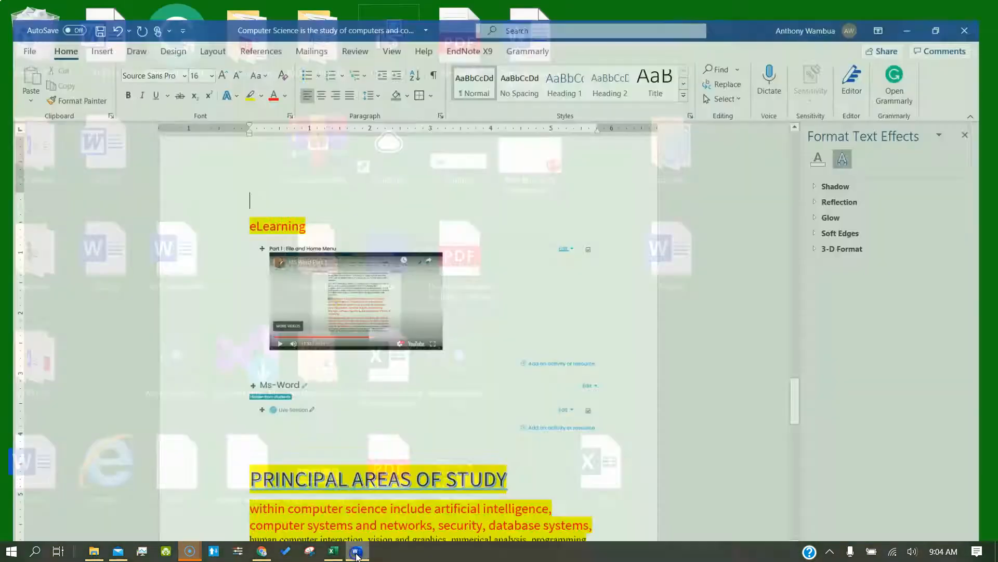
click(317, 443)
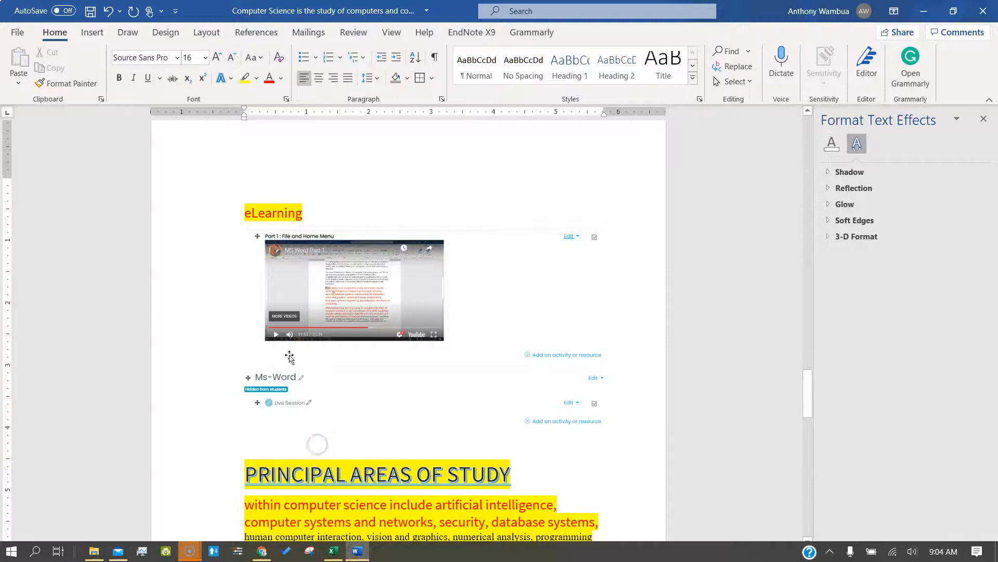
click(96, 33)
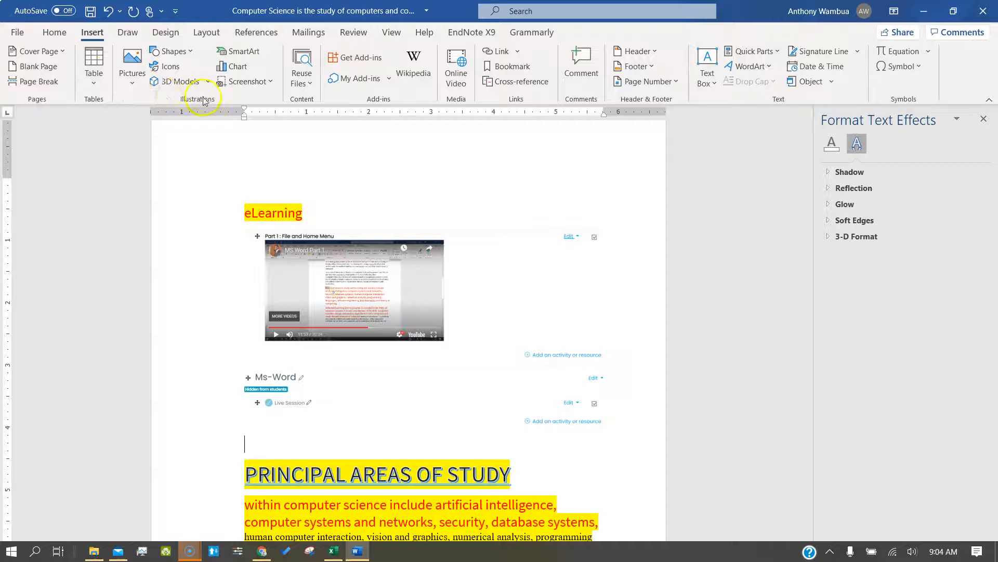
click(267, 82)
click(267, 96)
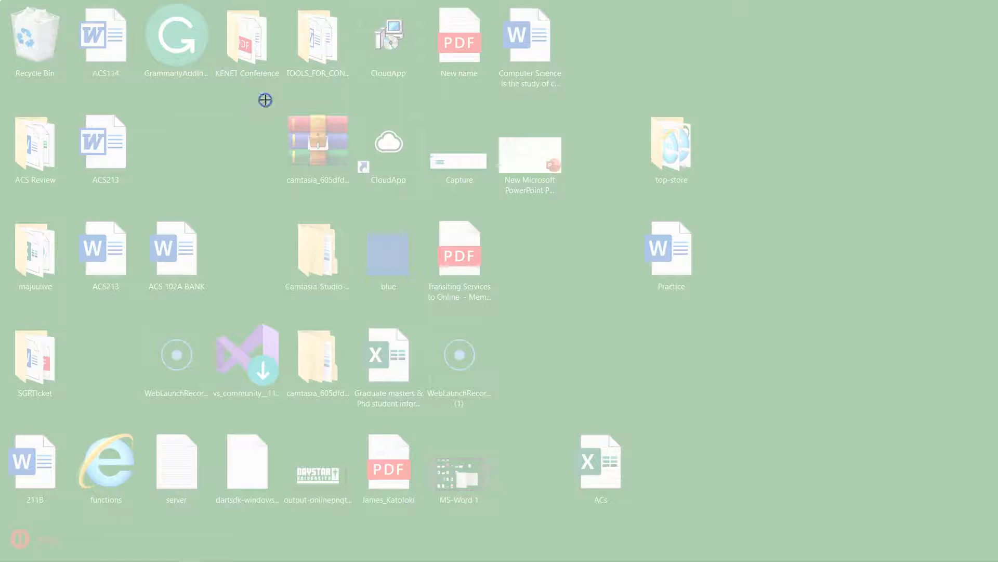
drag(265, 100, 740, 386)
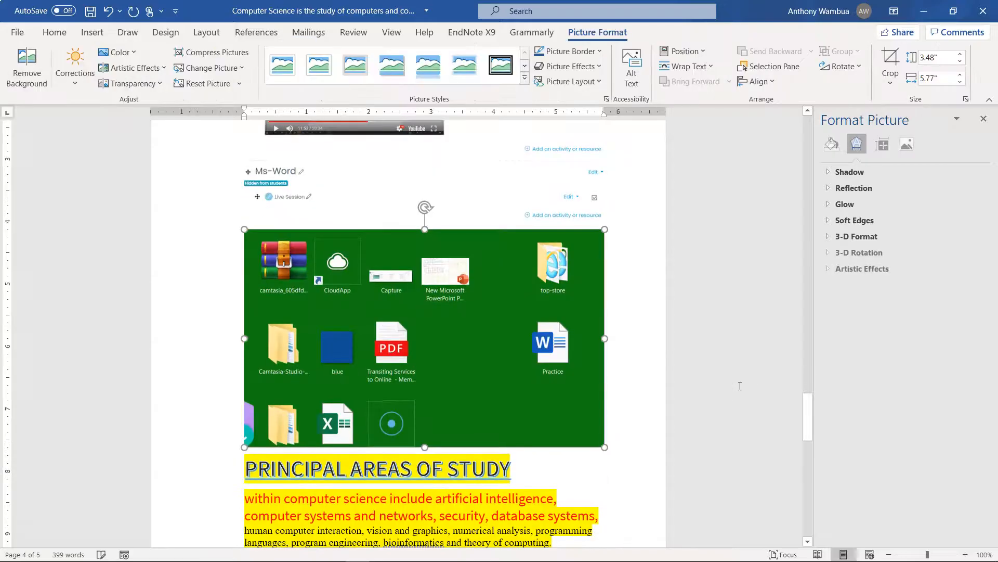
Add an empty line between the desktop clipping and the PRINCIPAL AREAS OF STUDY heading
scroll(612, 402, down, 1)
click(612, 379)
key(Return)
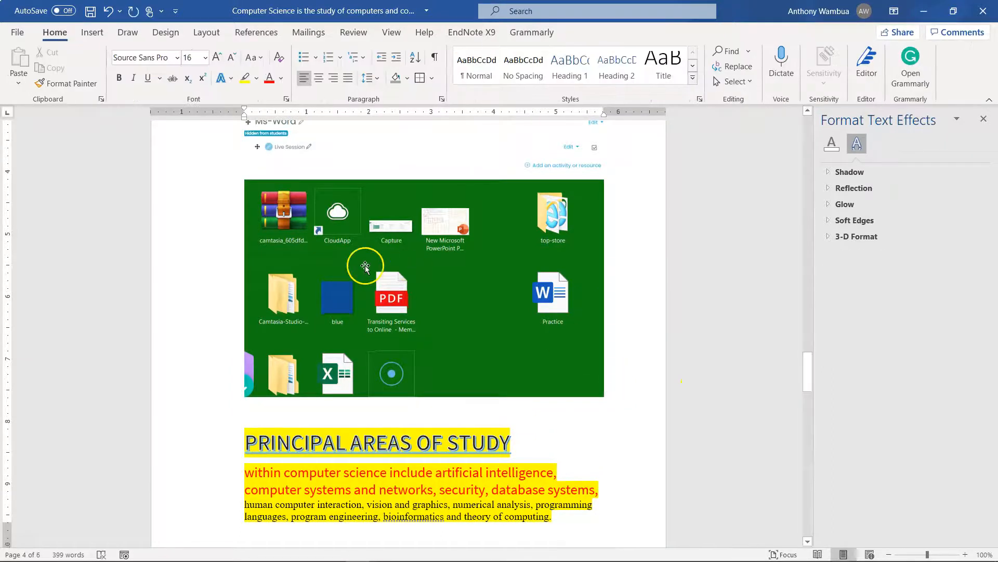
Insert a new comment at the empty line above the PRINCIPAL AREAS OF STUDY heading and place the cursor in its text
click(96, 32)
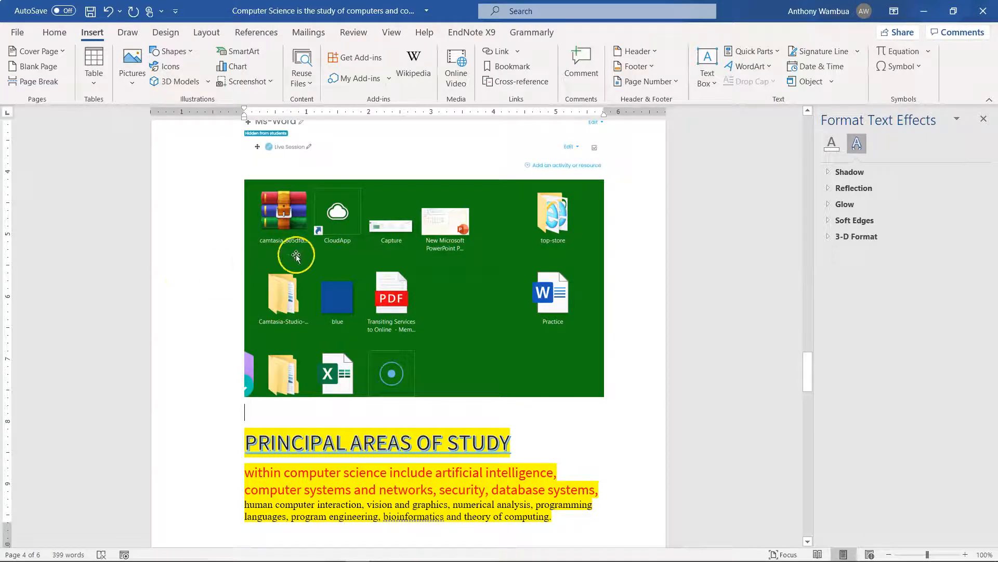
scroll(610, 217, down, 2)
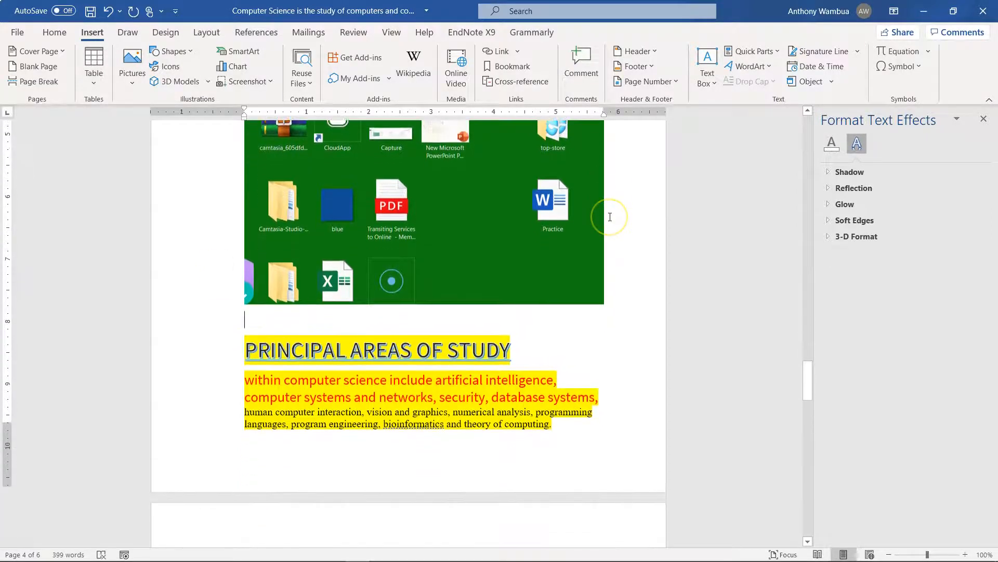
scroll(610, 217, down, 1)
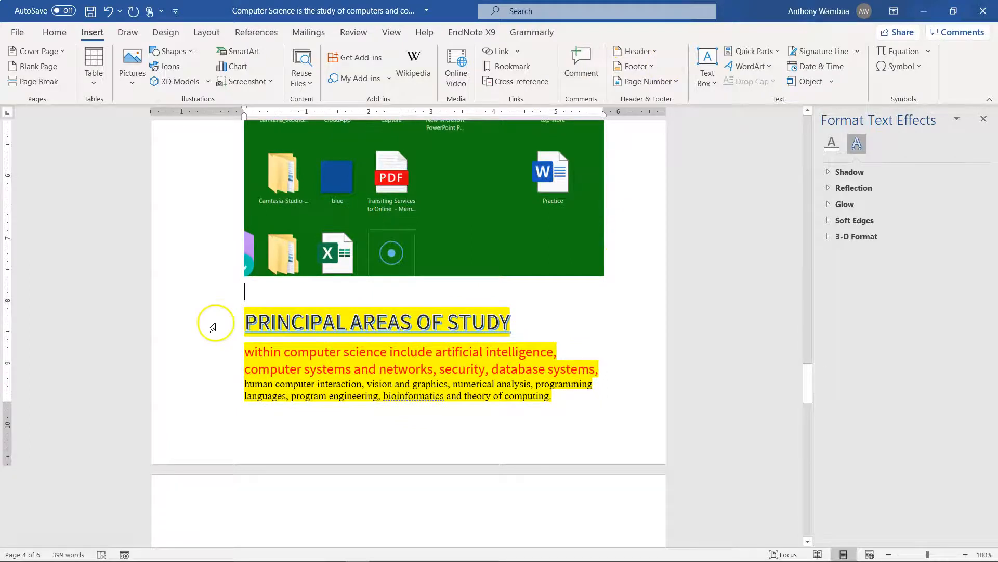
click(593, 58)
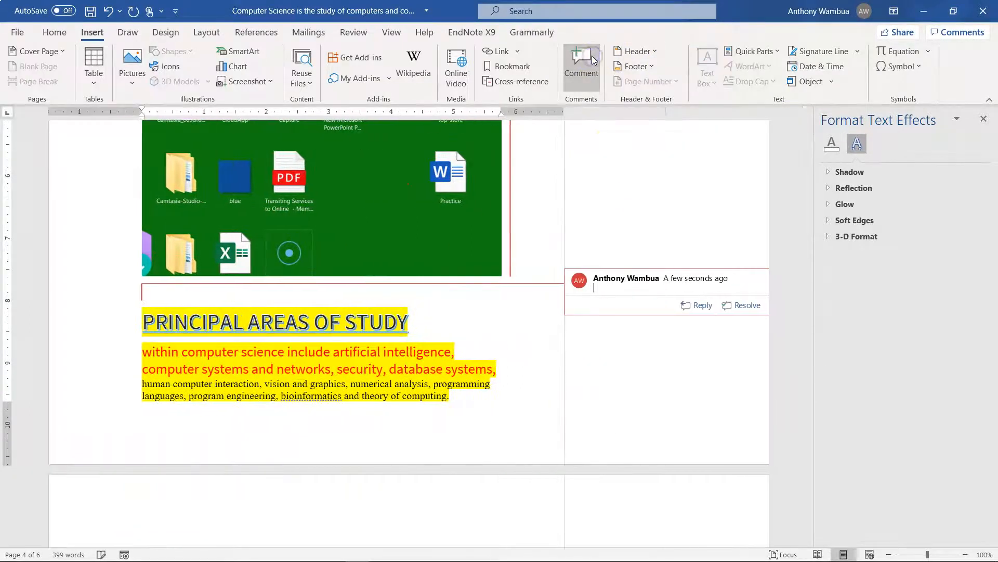
click(620, 299)
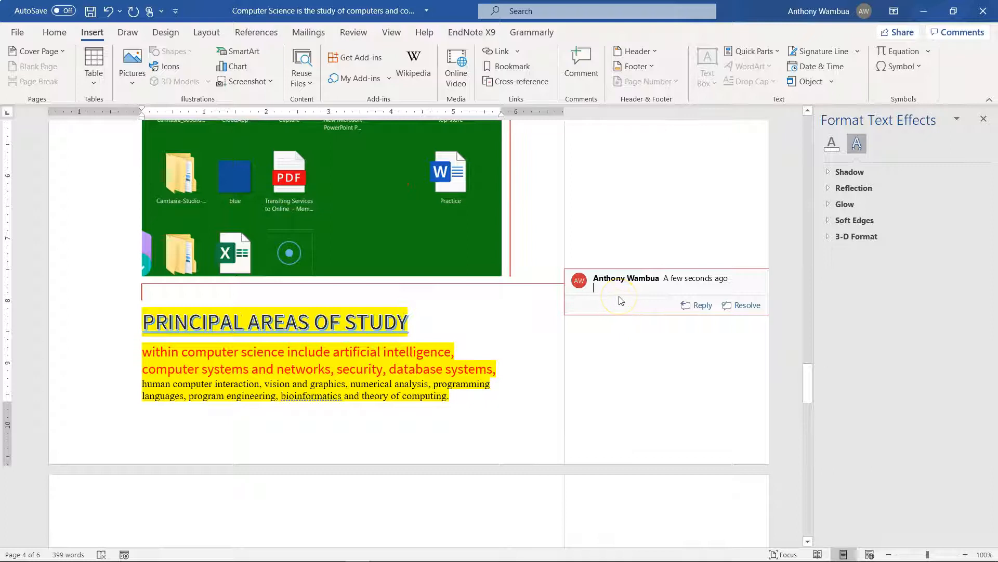
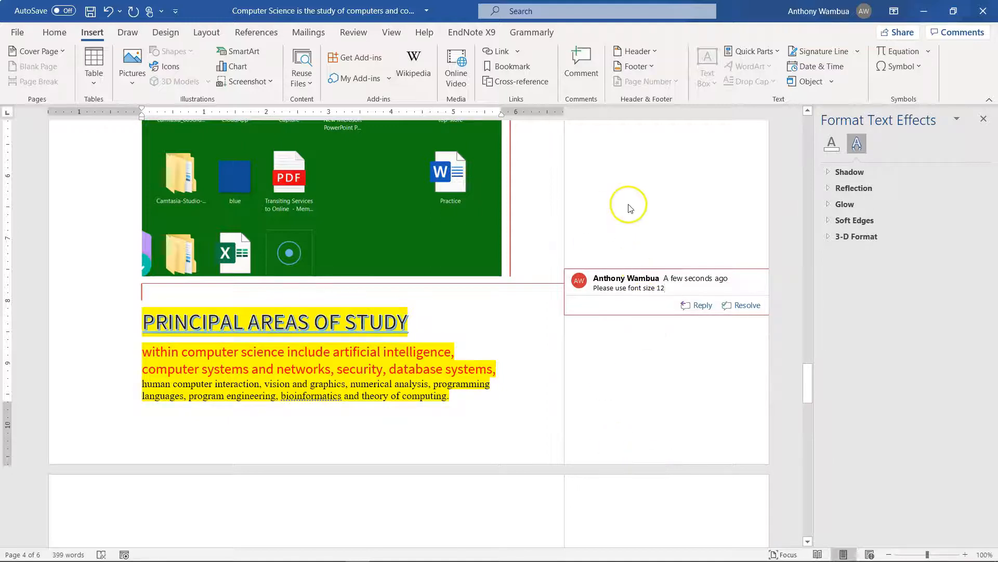
Close the Format Text Effects pane and delete the comment above the PRINCIPAL AREAS OF STUDY heading
click(548, 403)
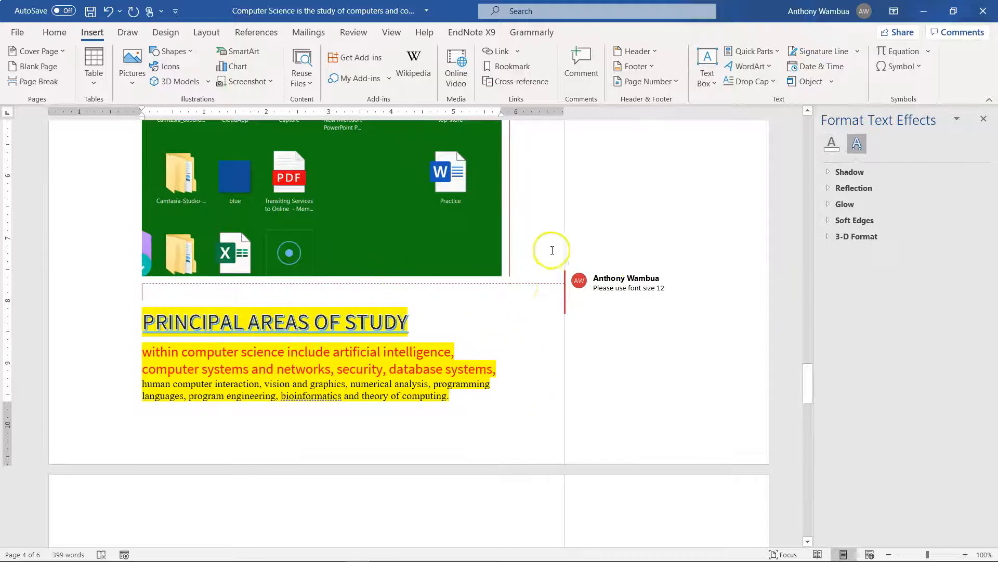
click(983, 124)
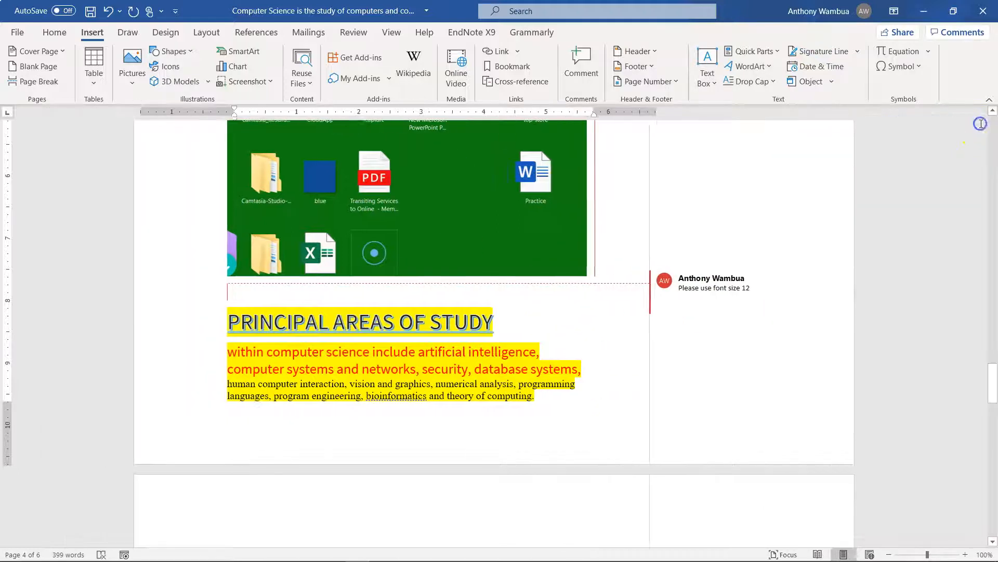
mouse_move(768, 307)
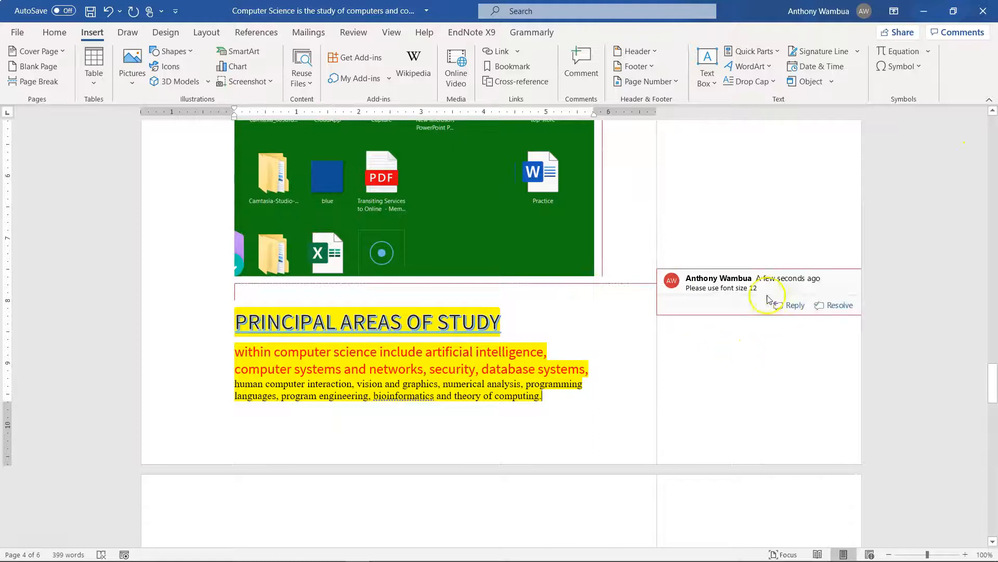
triple_click(749, 284)
click(783, 280)
right_click(785, 280)
click(729, 306)
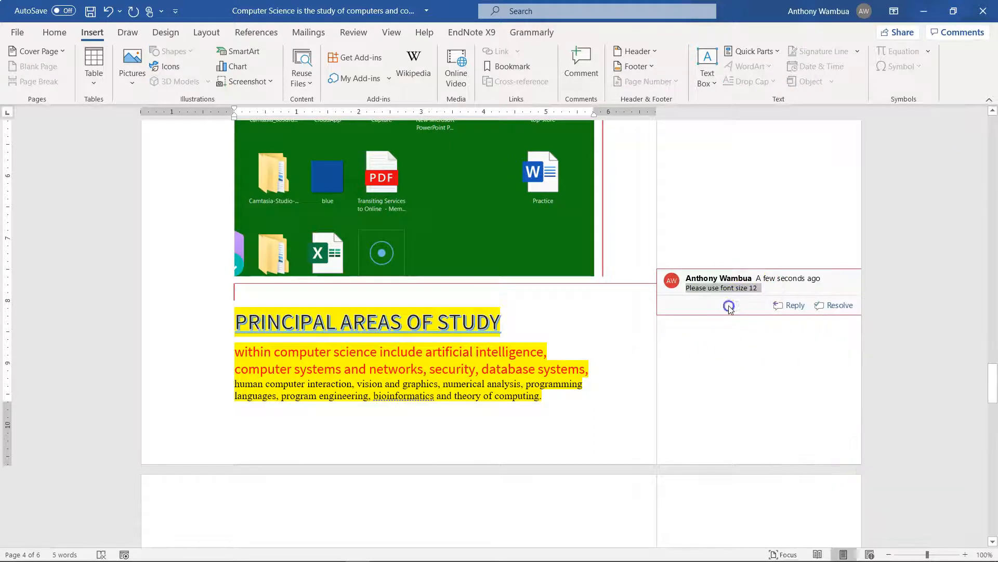
right_click(670, 282)
click(695, 366)
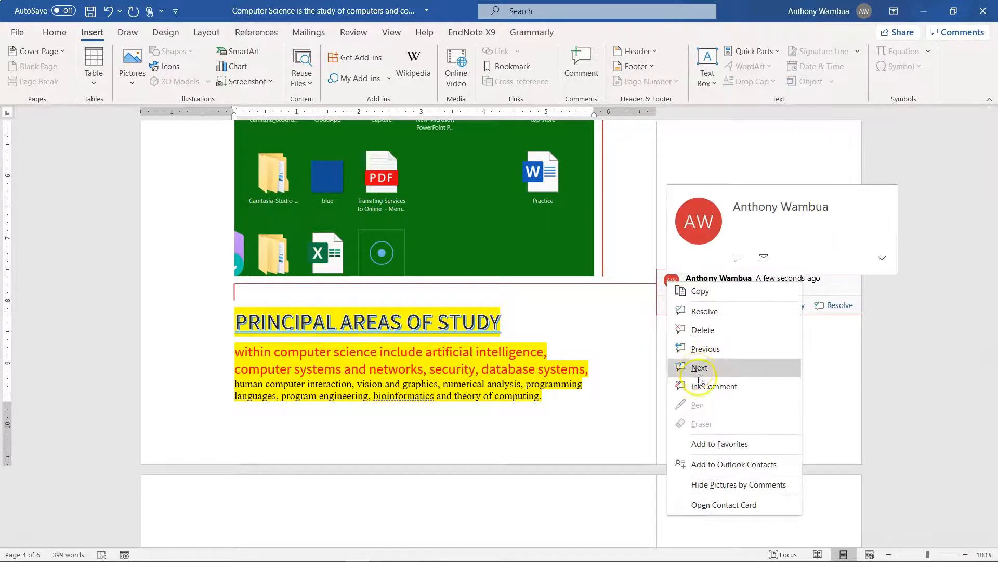
click(714, 333)
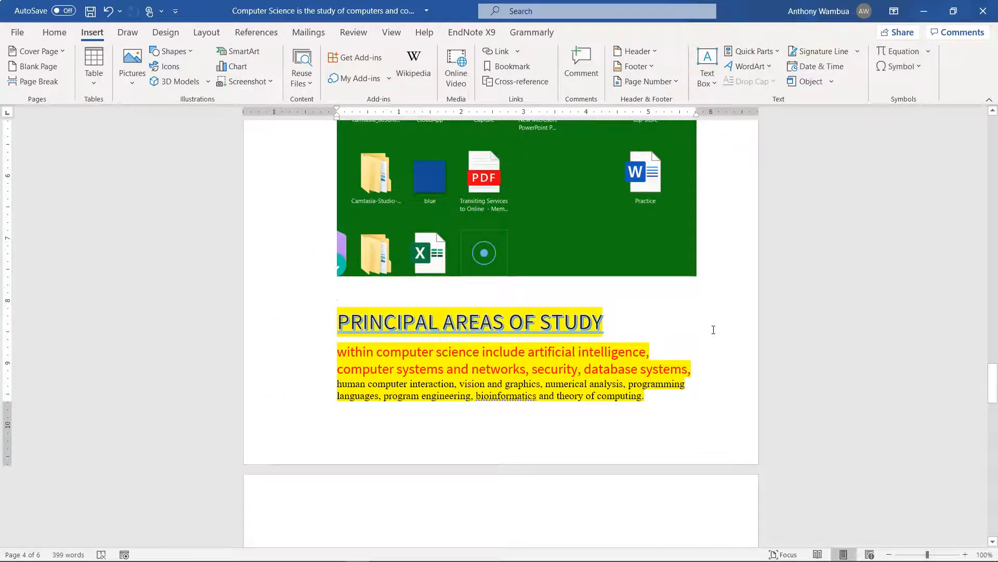
Look through the document's pages, from the cover page to the organisation chart and weather chart
click(531, 411)
scroll(545, 395, up, 1)
scroll(545, 395, down, 4)
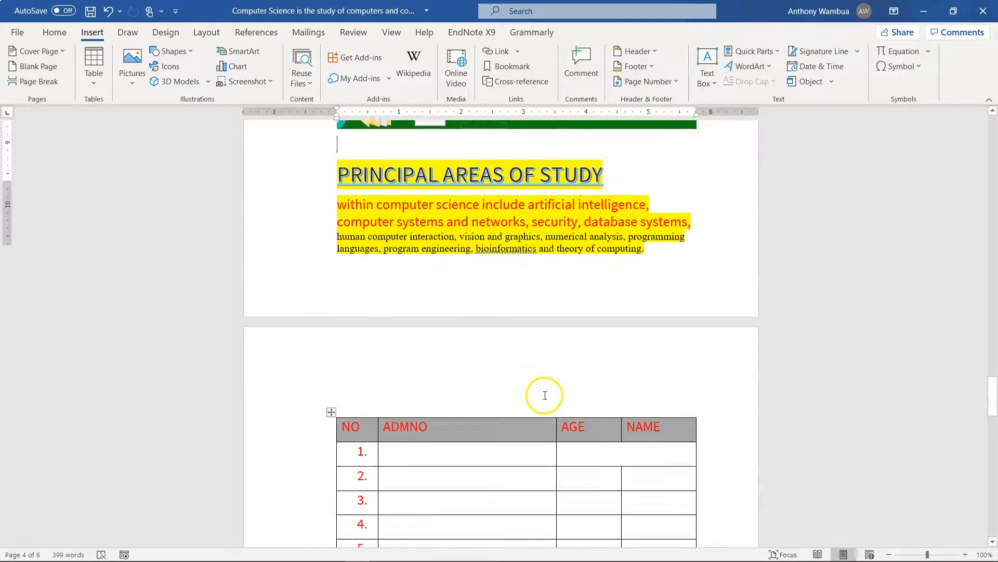
scroll(545, 395, up, 10)
scroll(545, 395, down, 10)
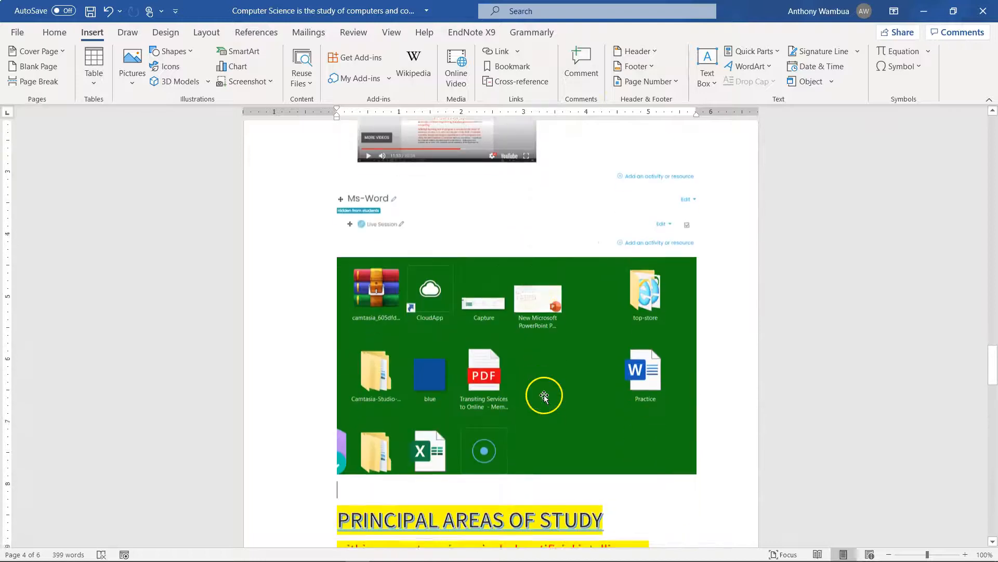
scroll(545, 396, up, 20)
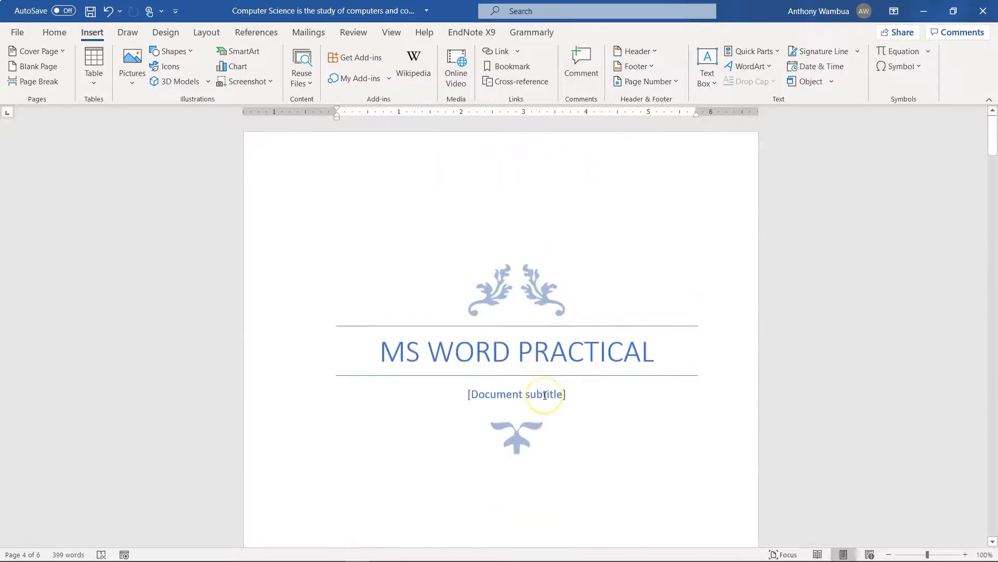
scroll(545, 395, down, 15)
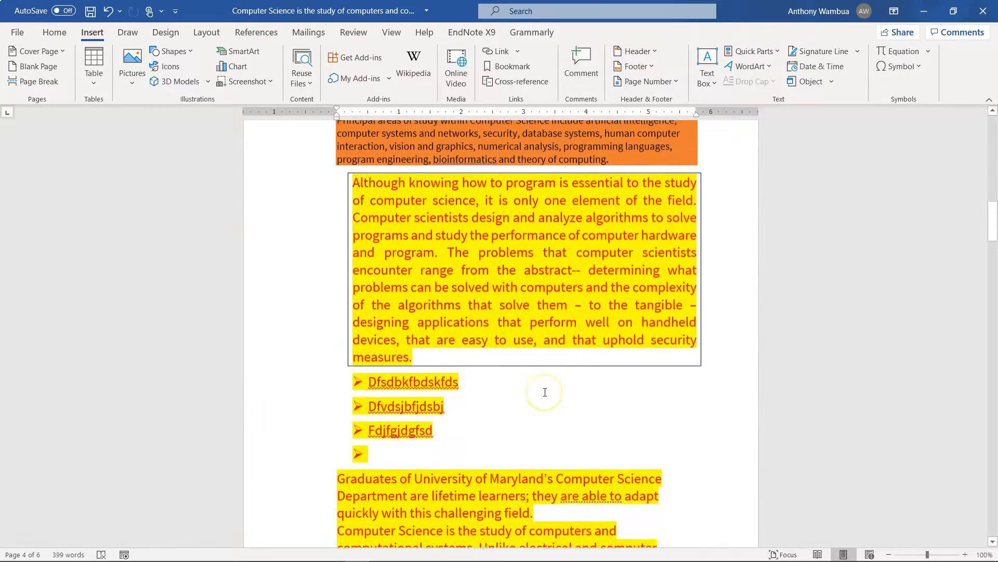
scroll(545, 393, down, 10)
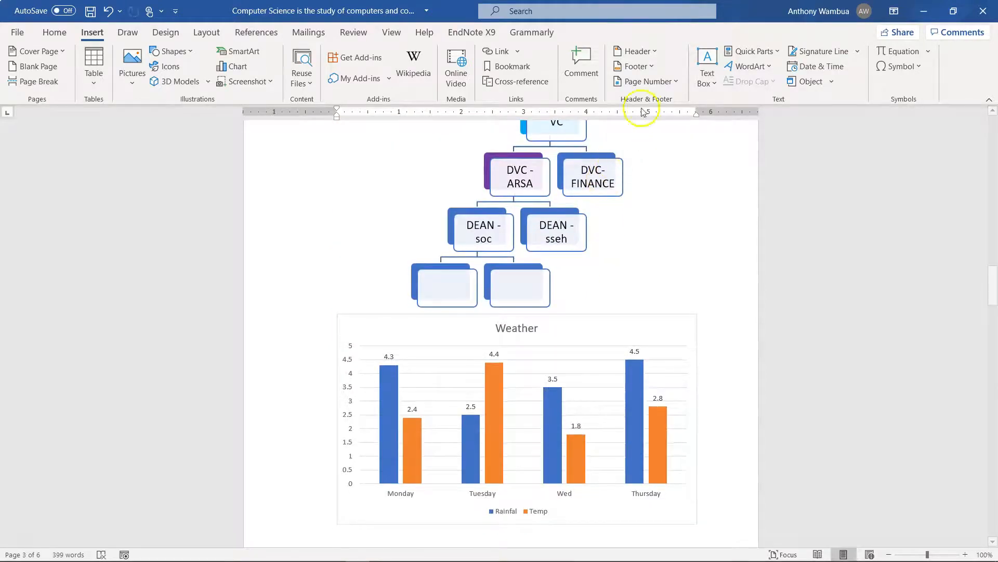
Insert the Austin header, add the instructor's name after its MS WORD PRACTICAL title, and return to the document body
click(650, 57)
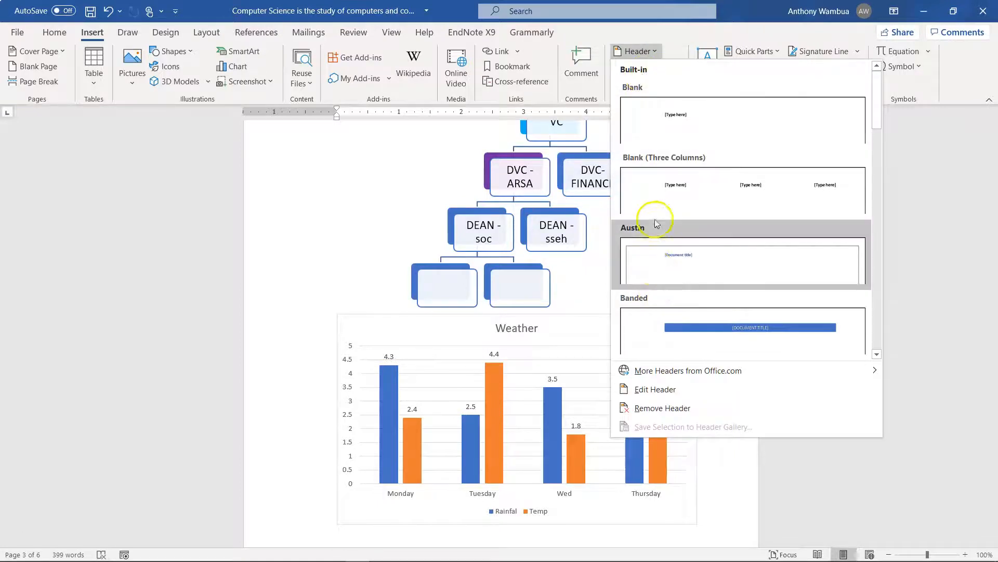
click(655, 257)
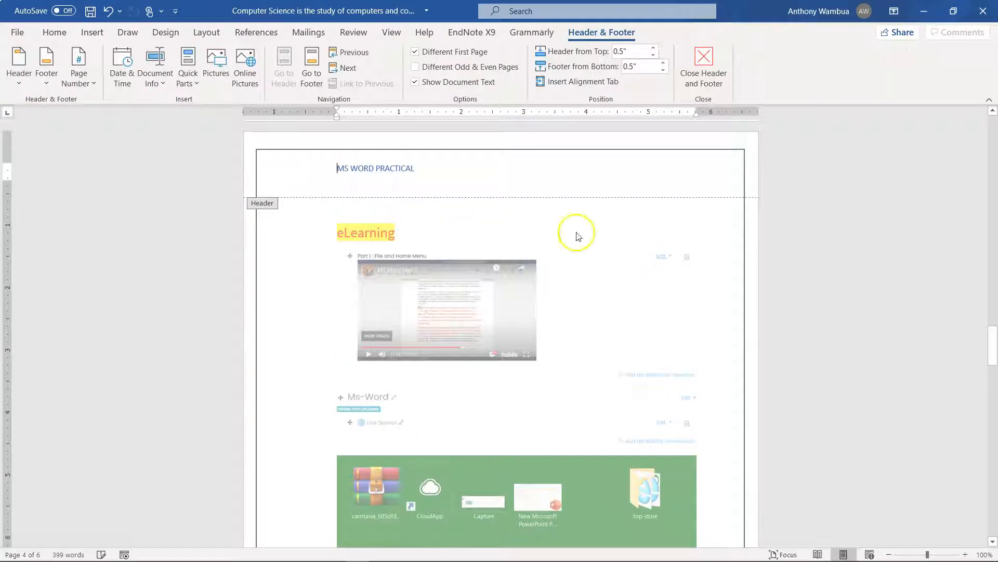
click(443, 171)
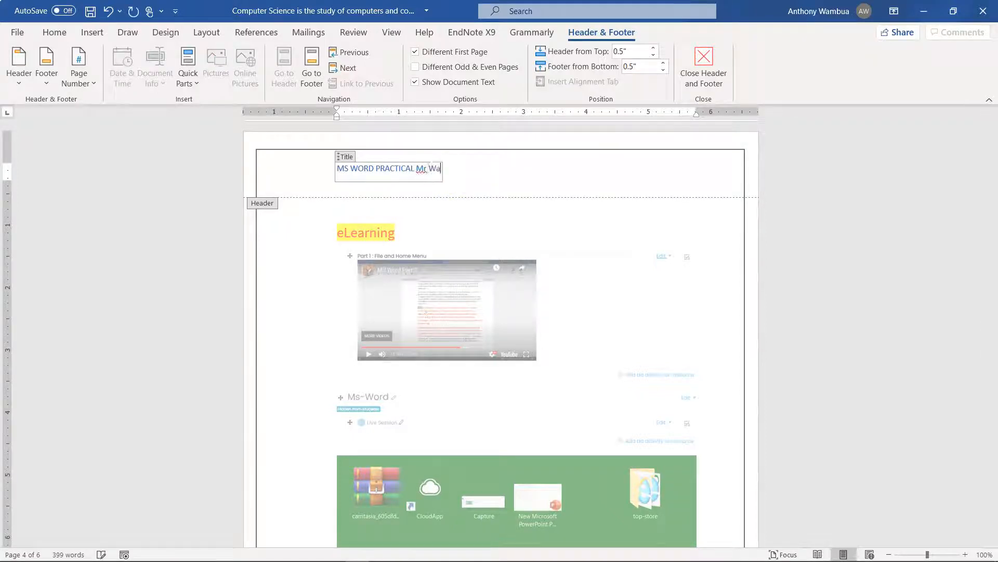
triple_click(417, 169)
click(494, 189)
click(694, 74)
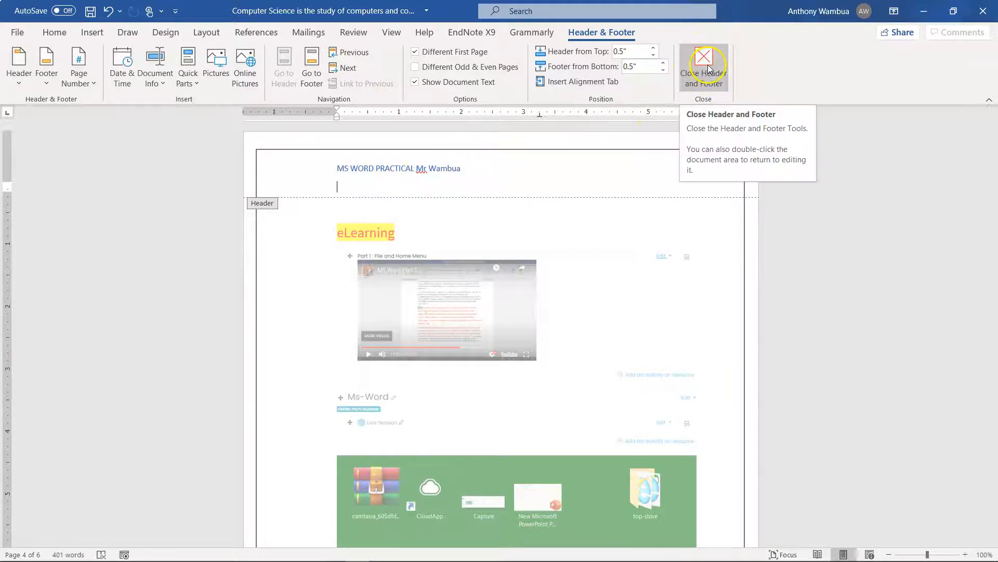
click(708, 73)
Insert the built-in Blank footer and replace its placeholder with the text Technology
scroll(571, 204, down, 8)
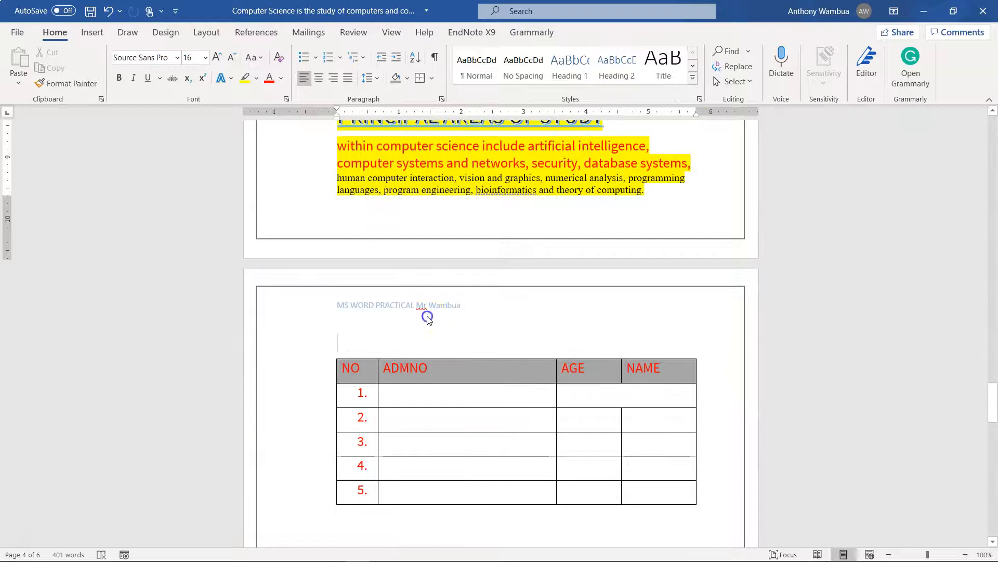
scroll(427, 318, down, 12)
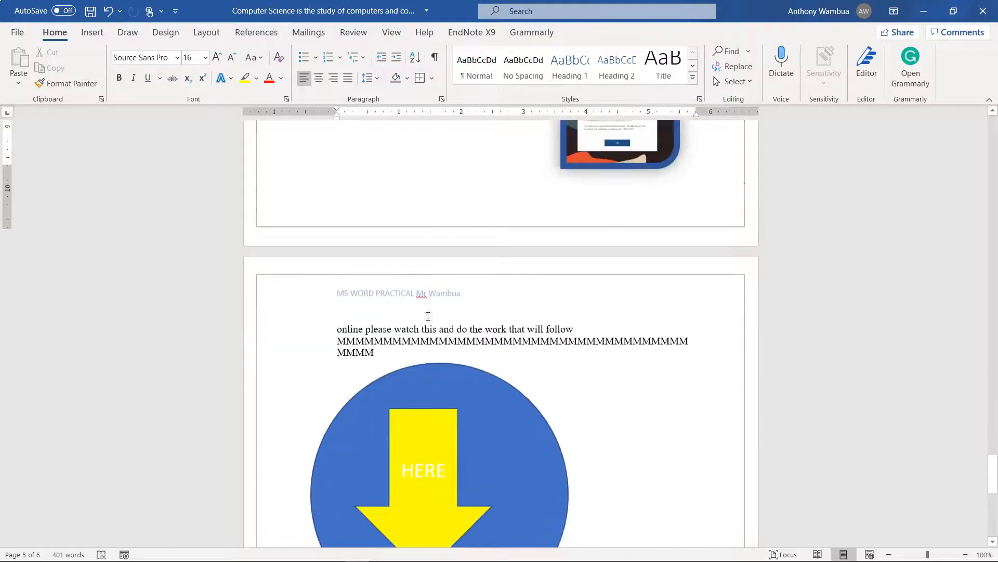
scroll(428, 316, down, 9)
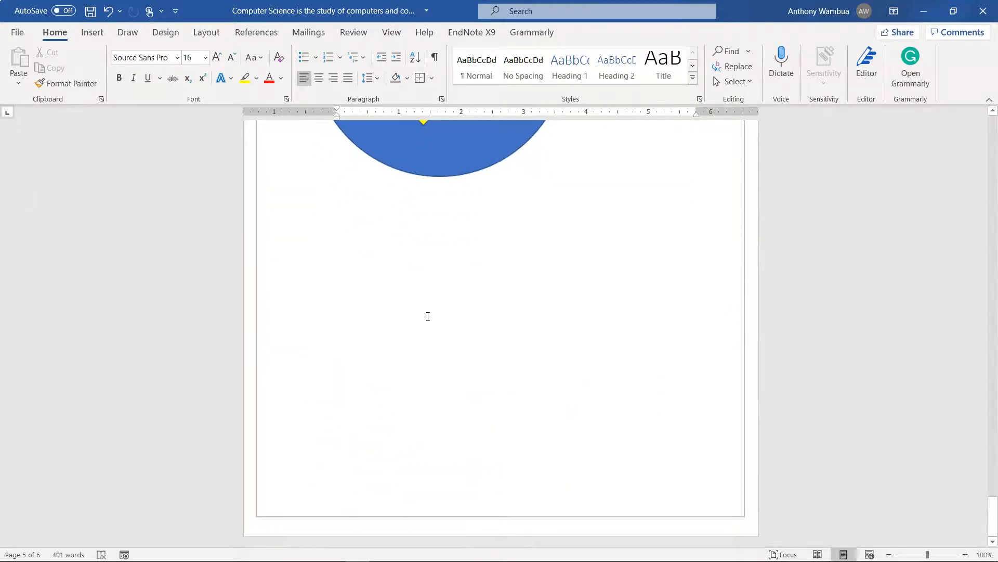
scroll(428, 316, up, 20)
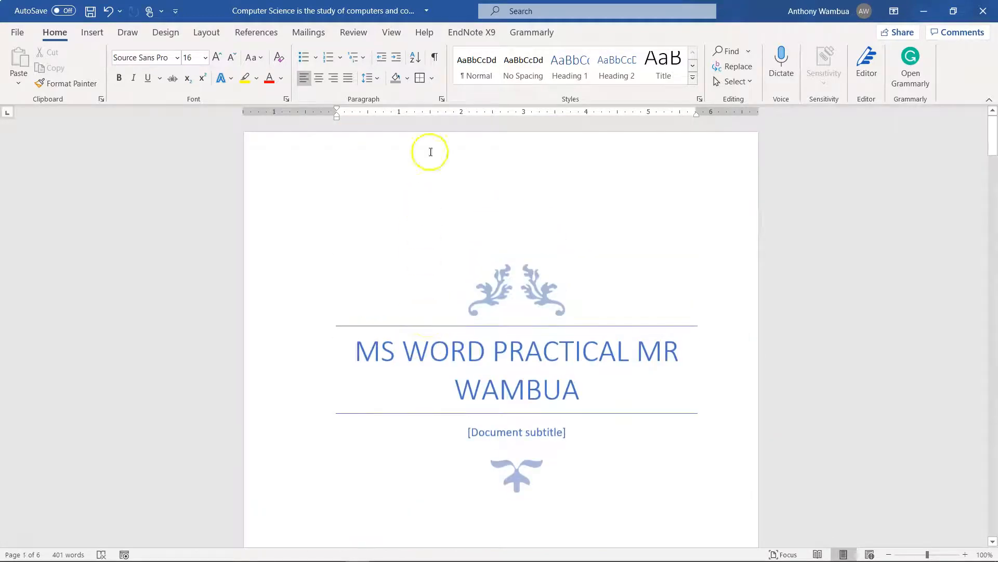
click(97, 33)
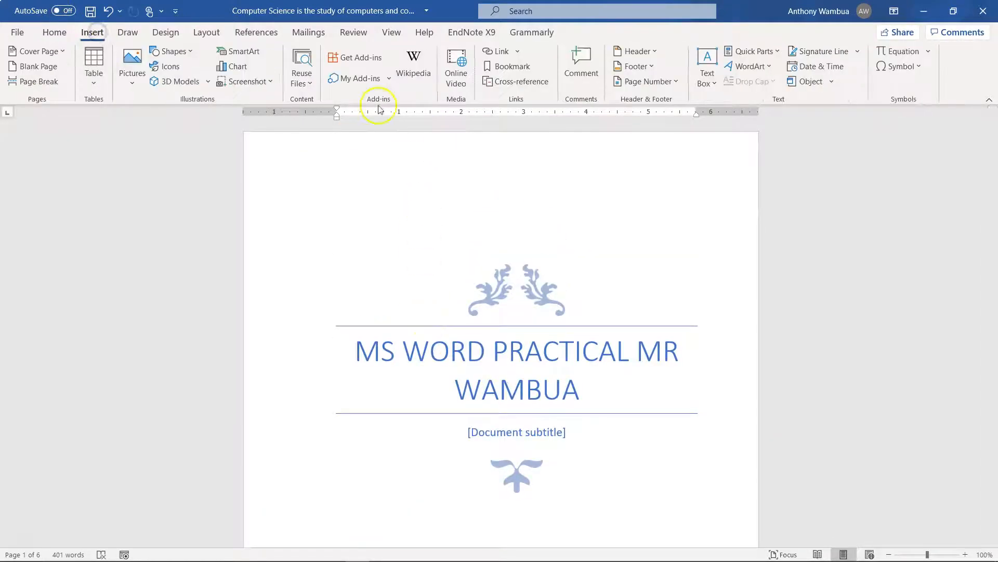
click(638, 72)
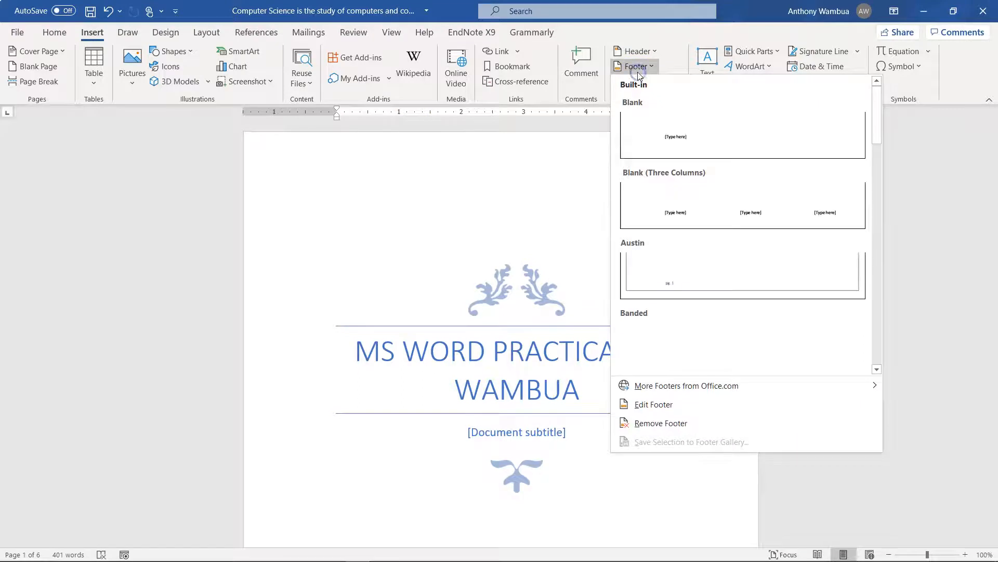
click(646, 129)
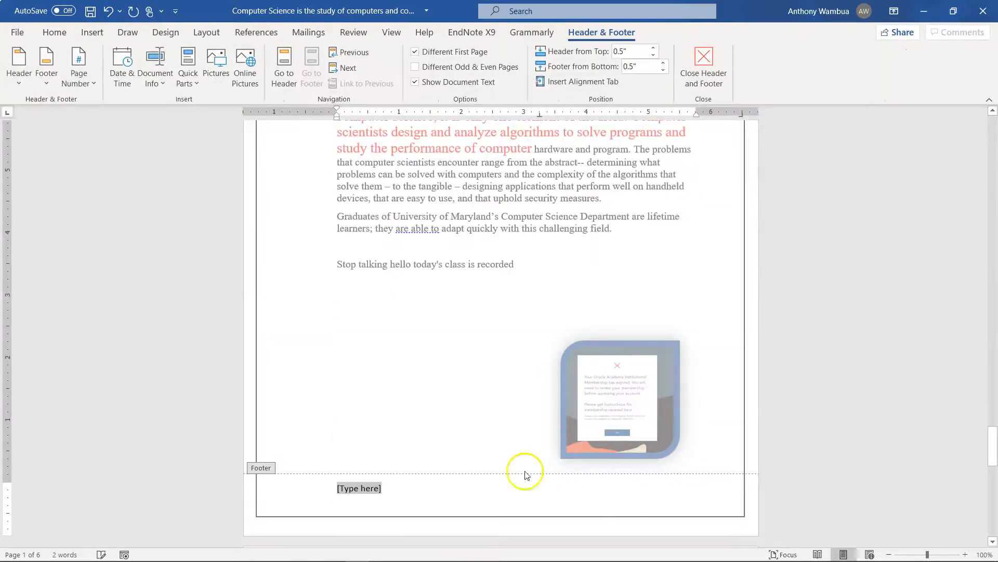
key(Delete)
text(Technology)
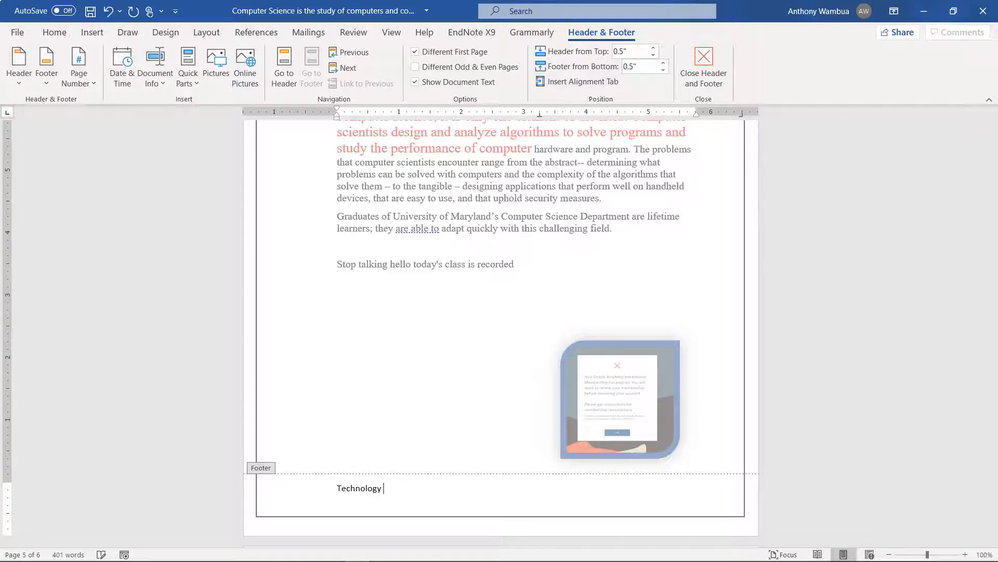
Format the footer text Technology in Times New Roman, size 18
drag(410, 490, 328, 490)
click(55, 35)
click(177, 58)
click(190, 152)
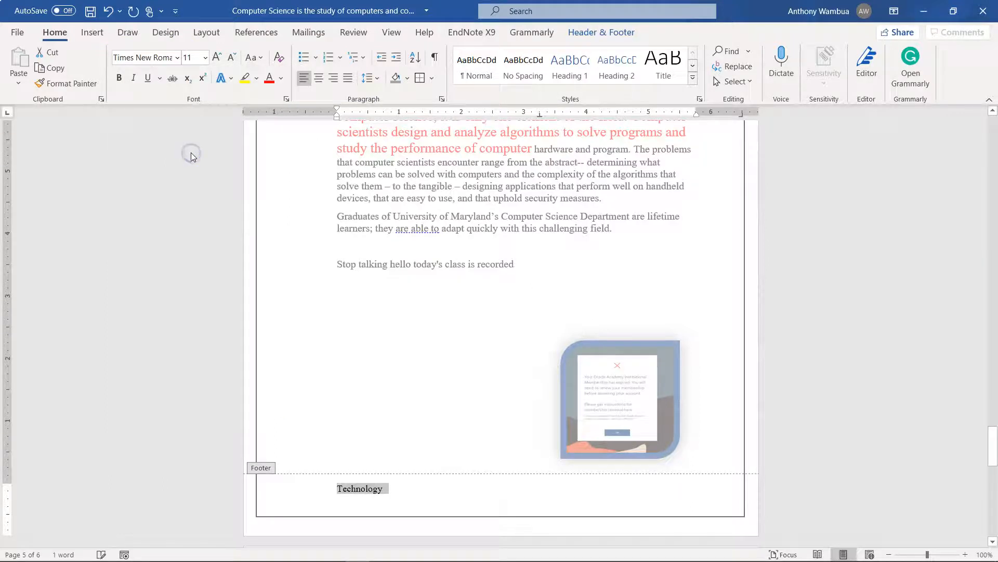
click(217, 57)
click(217, 57)
click(216, 57)
click(216, 57)
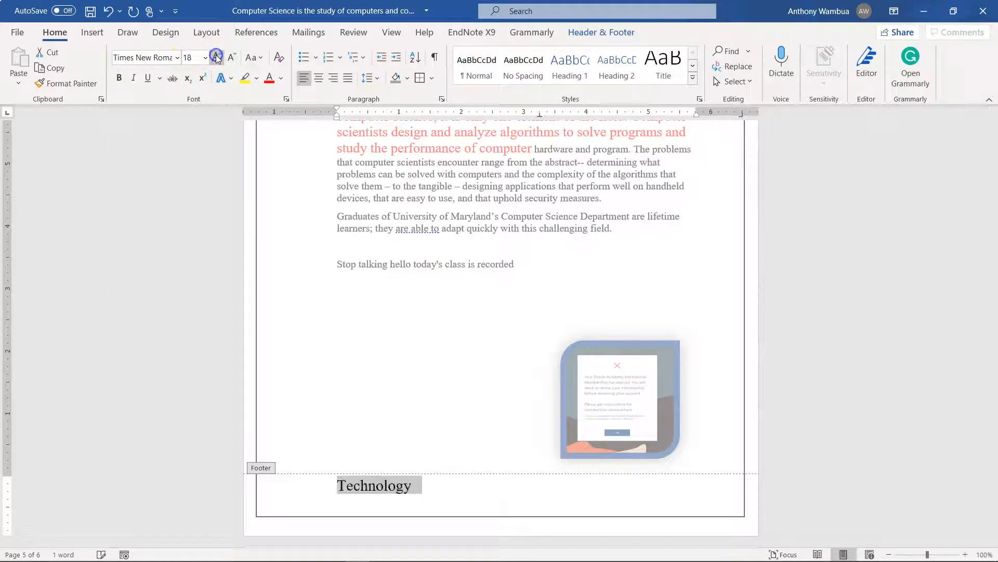
Right-align the footer text Technology and return to the document body
click(334, 77)
click(335, 78)
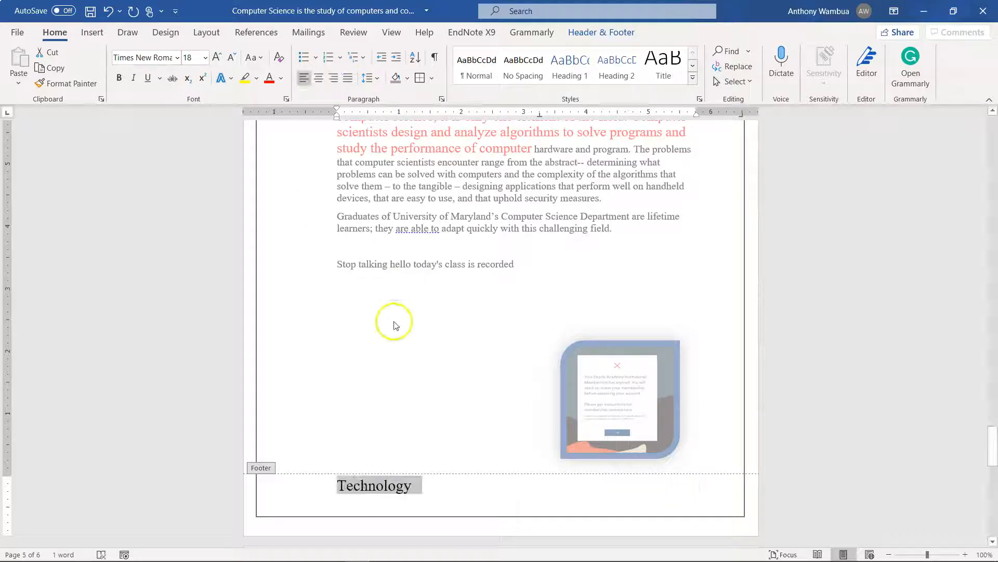
click(333, 80)
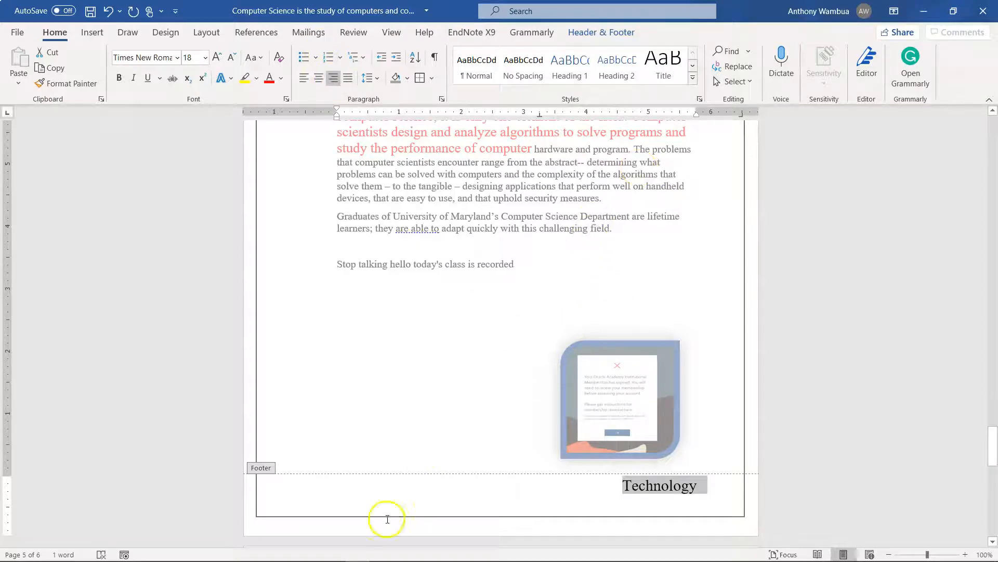
click(598, 32)
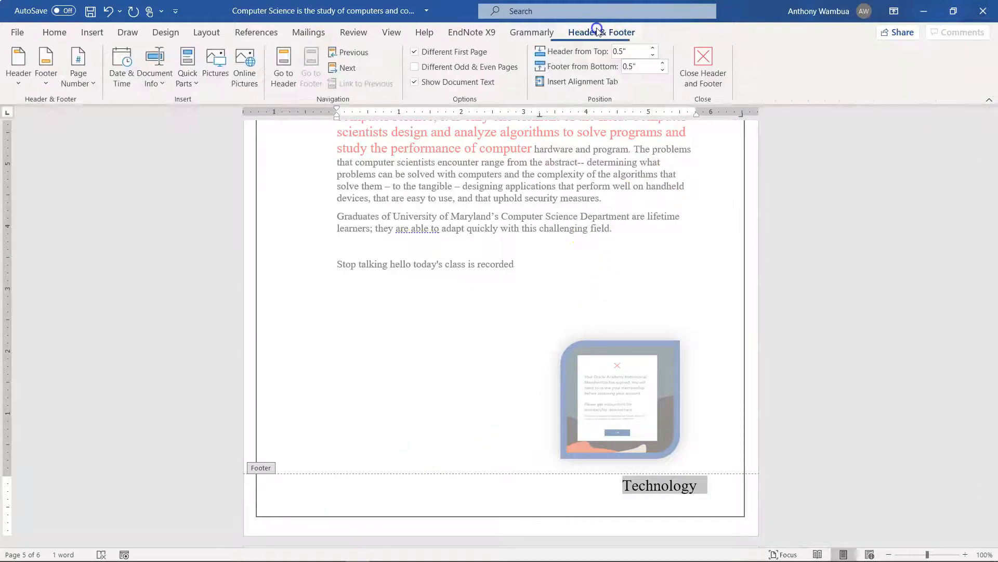
click(704, 66)
Insert a Plain Number 3 page number at the bottom of the pages and return to the document body
scroll(736, 322, up, 20)
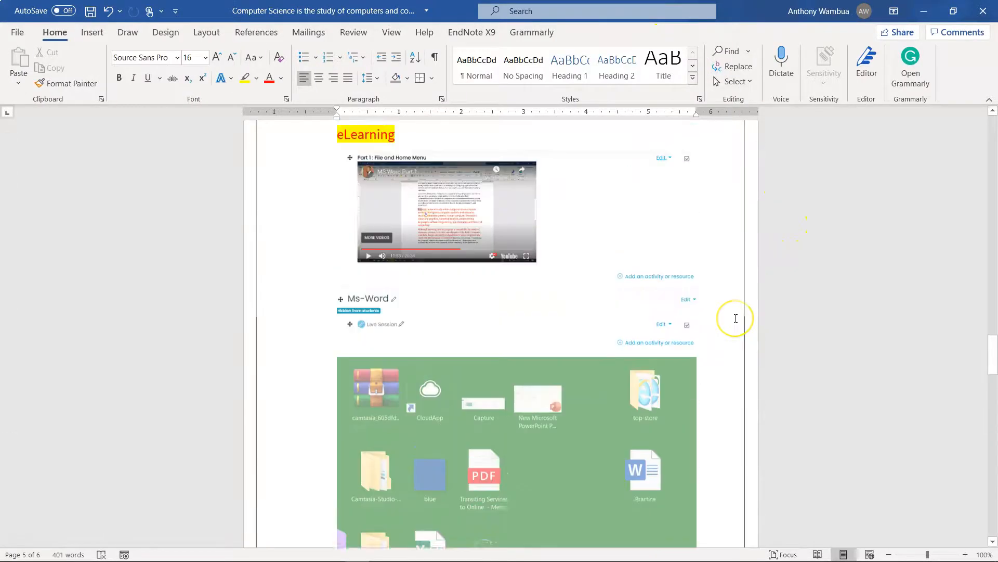
scroll(736, 318, up, 6)
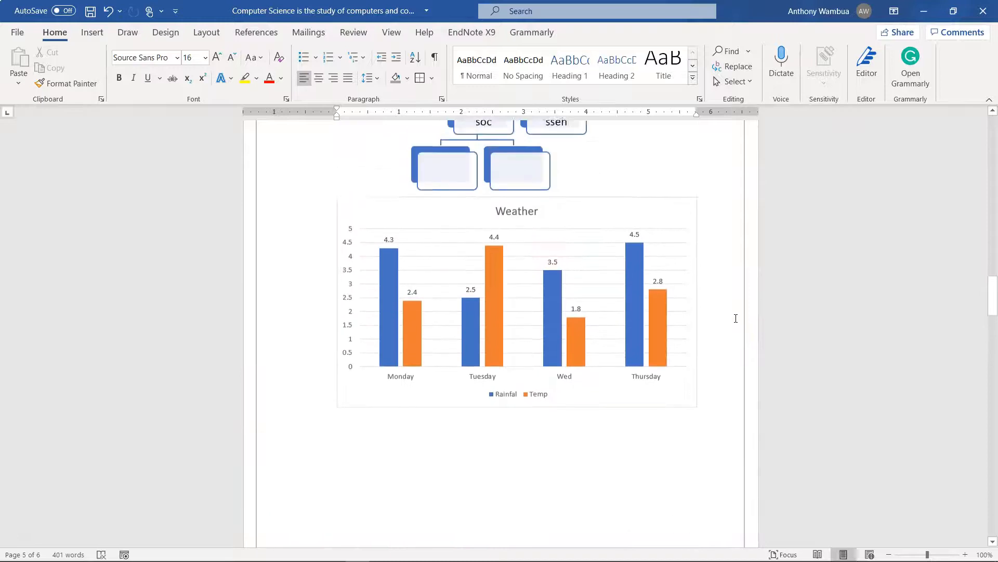
click(92, 35)
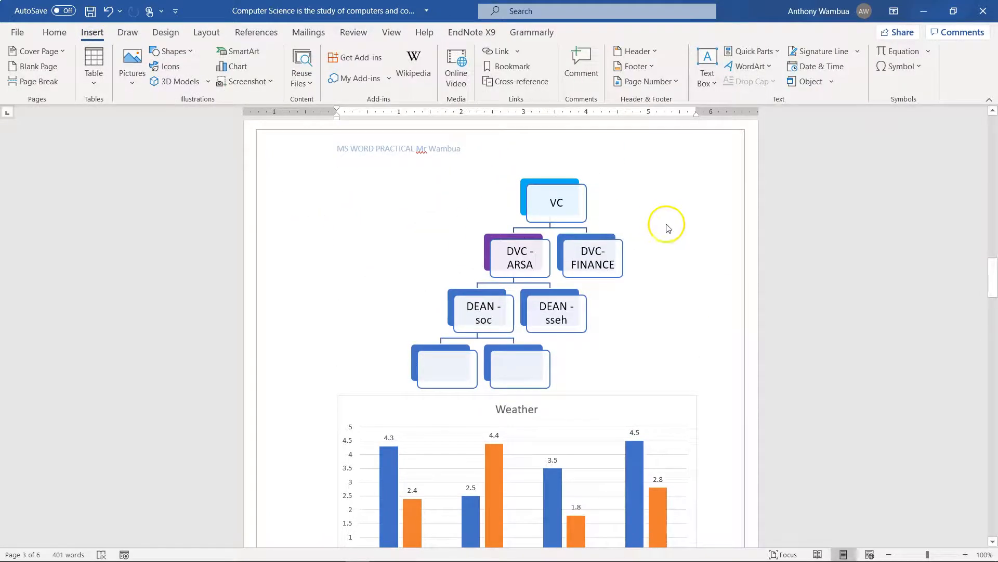
click(660, 83)
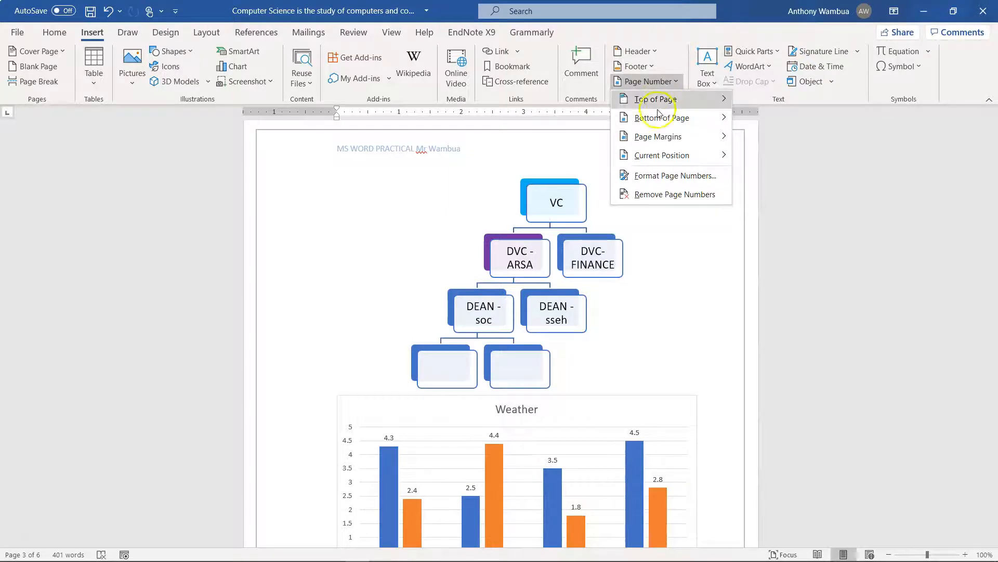
mouse_move(665, 127)
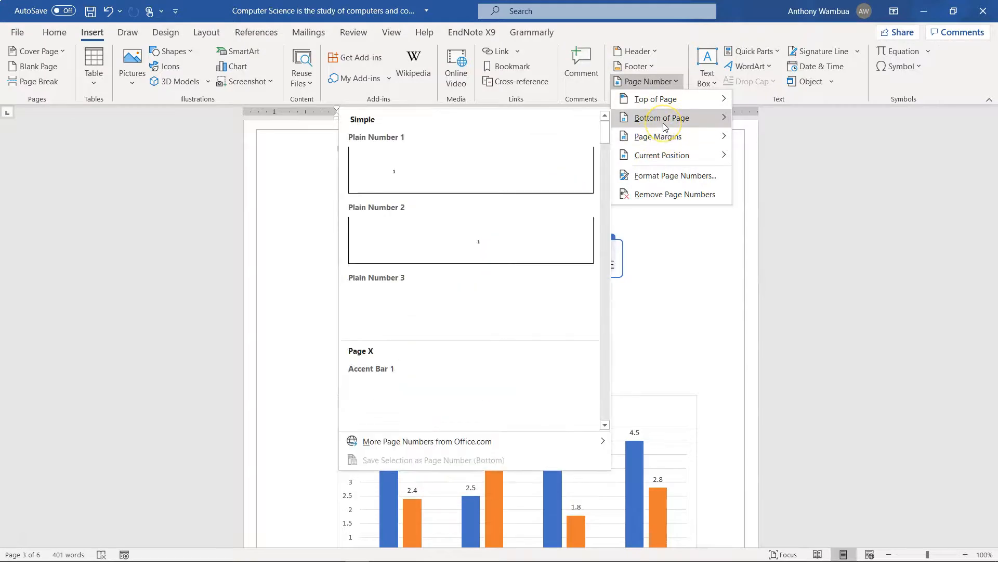
click(575, 302)
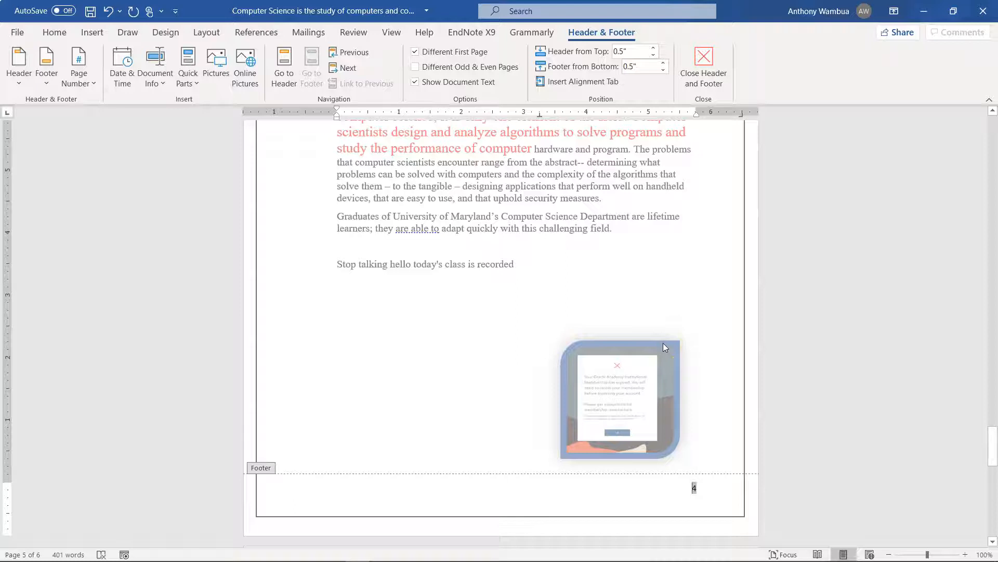
click(661, 279)
click(703, 68)
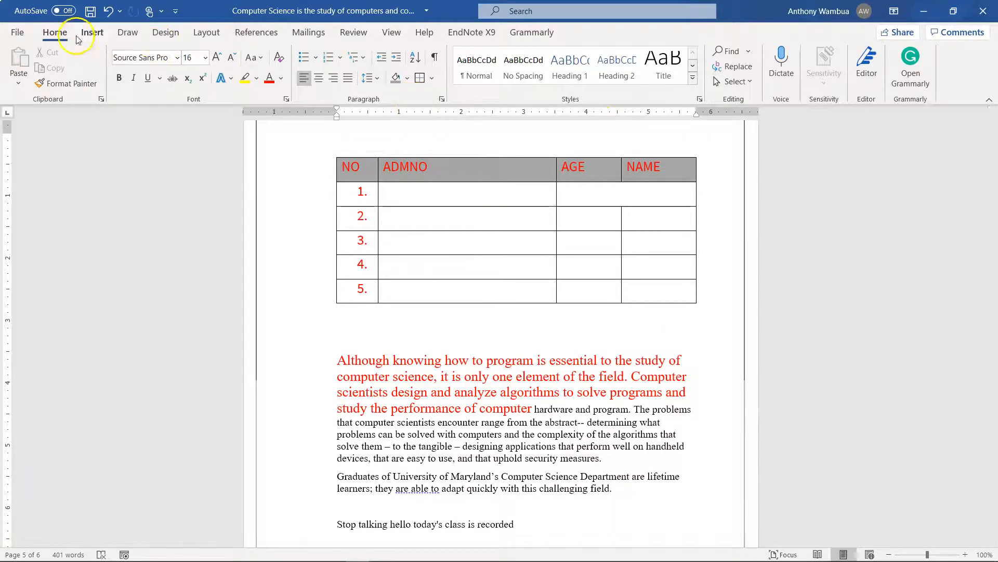
Insert the Accent Bar 1 page number at the bottom of the pages and return to the document body
click(92, 32)
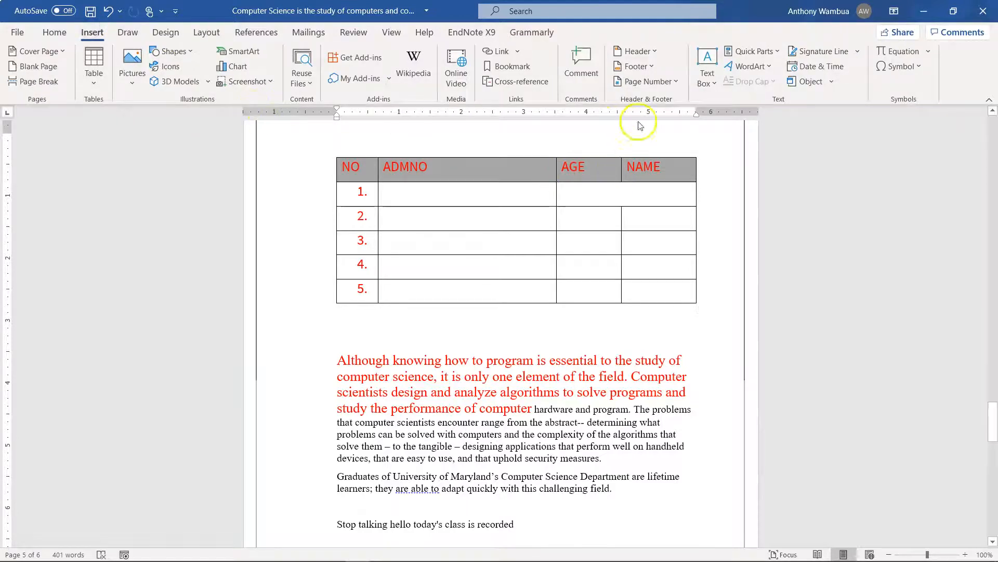
click(639, 81)
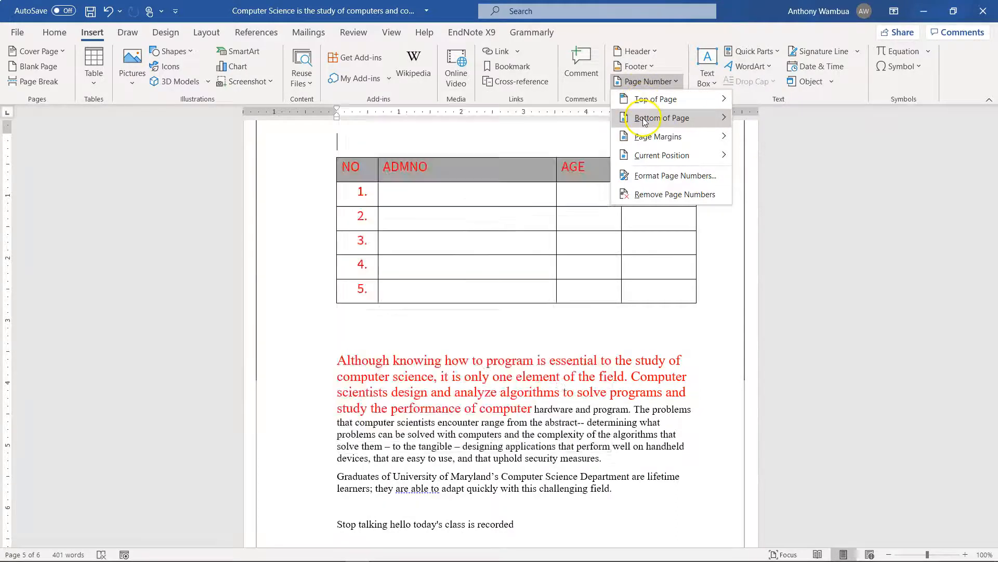
mouse_move(644, 142)
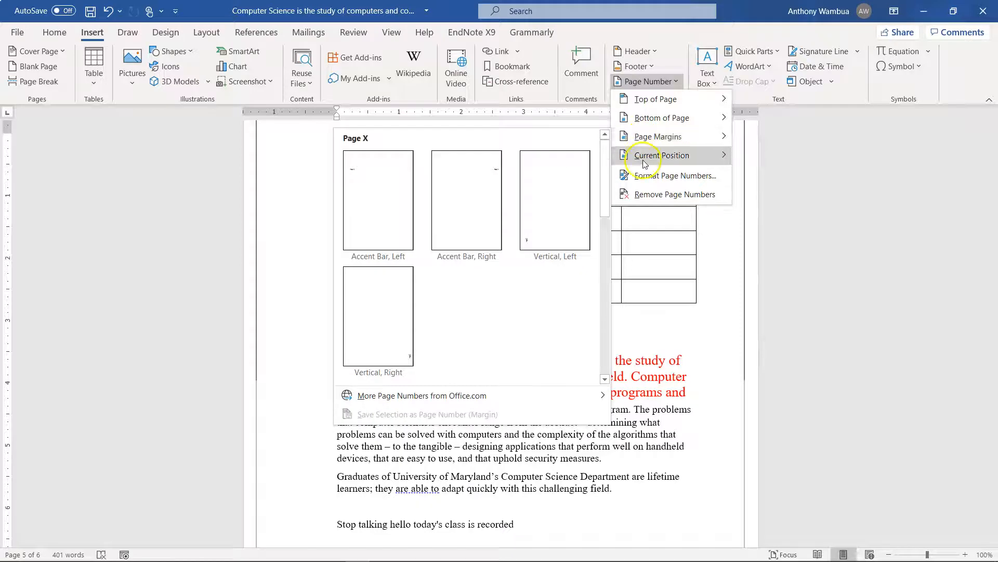
click(645, 164)
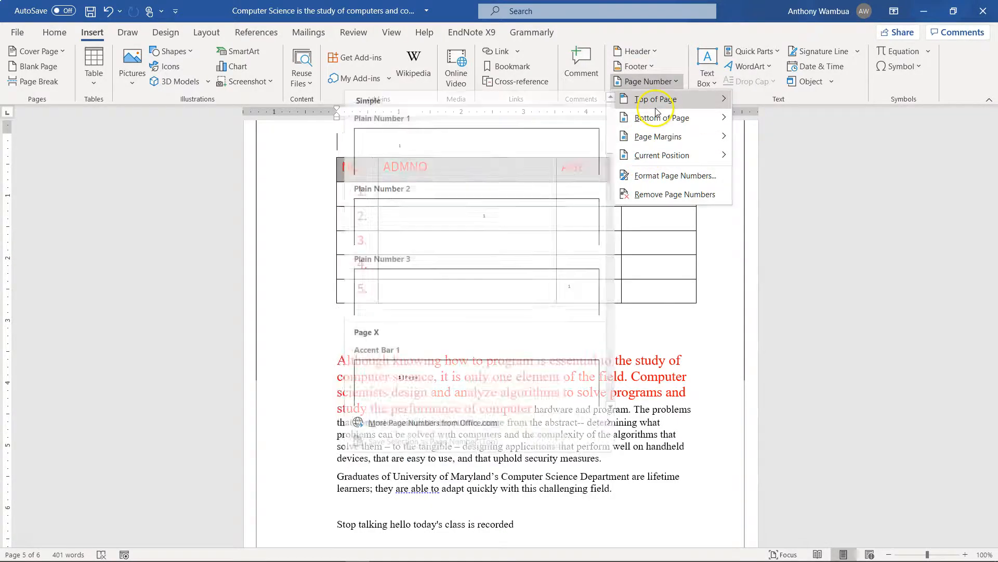
mouse_move(655, 121)
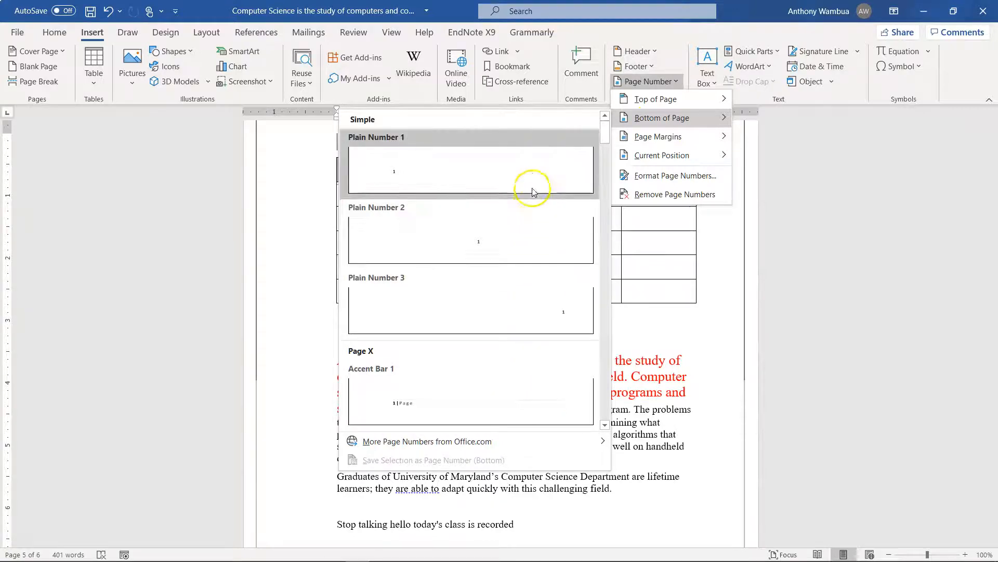
click(525, 387)
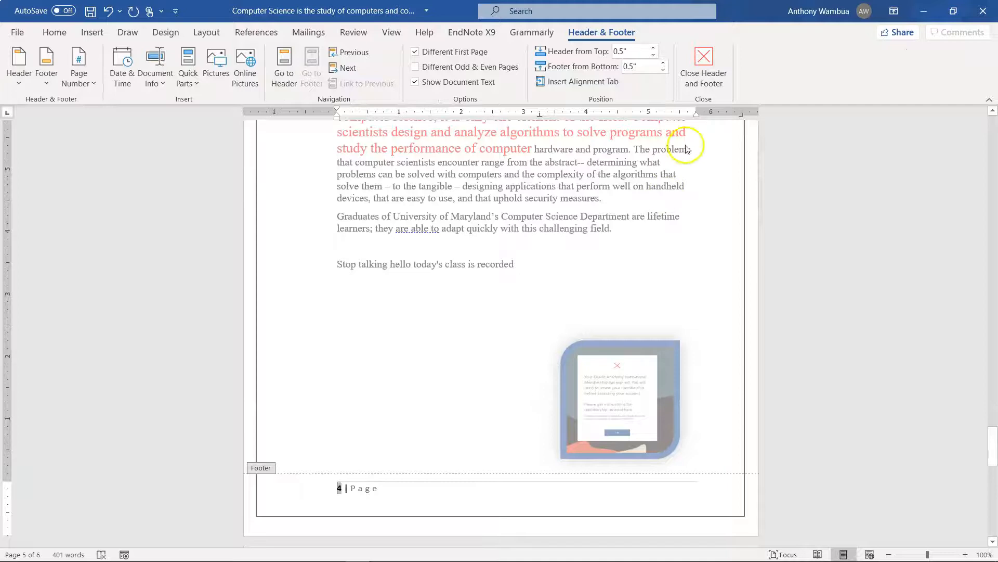
click(717, 67)
scroll(655, 338, down, 10)
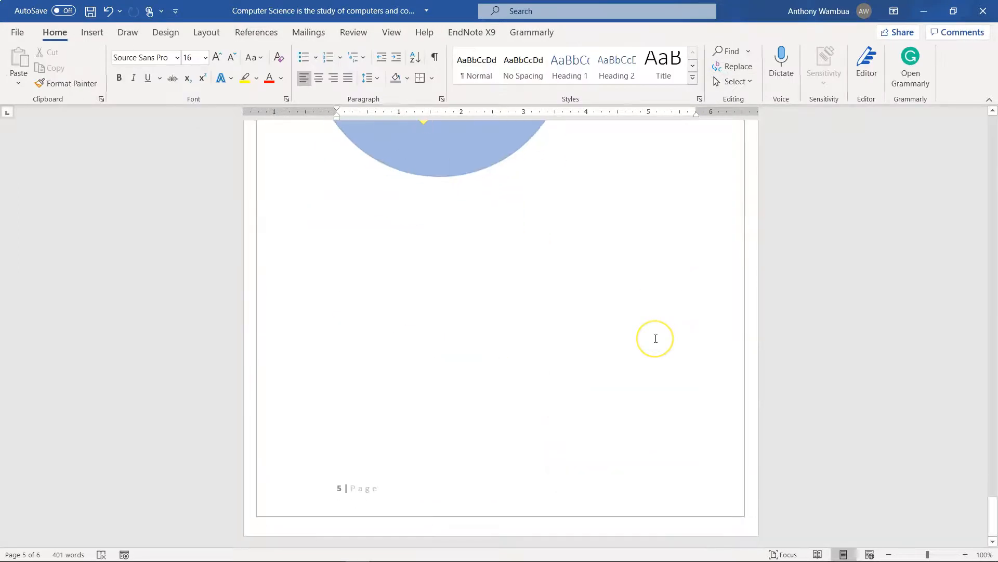
scroll(656, 339, up, 12)
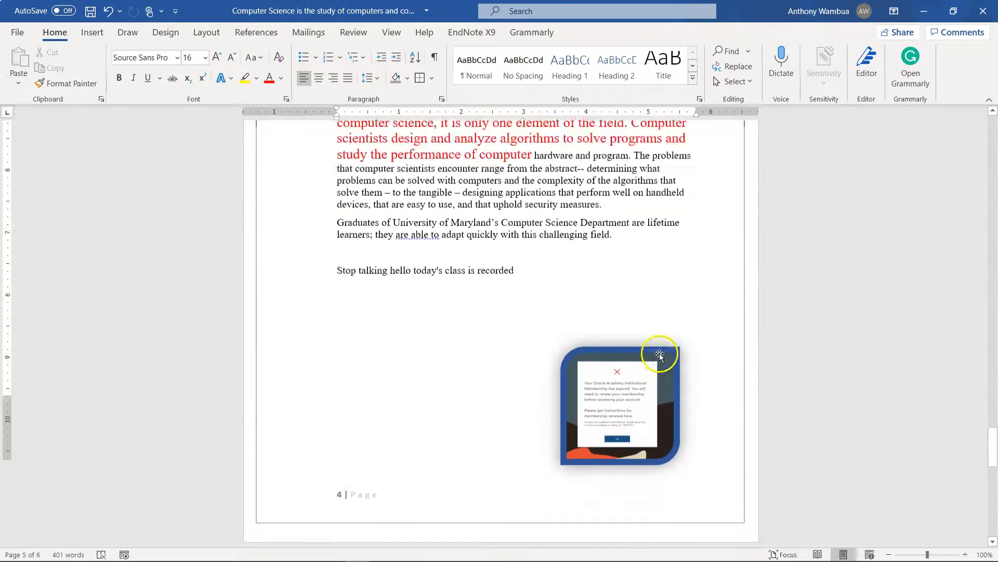
scroll(659, 357, down, 8)
scroll(660, 353, down, 6)
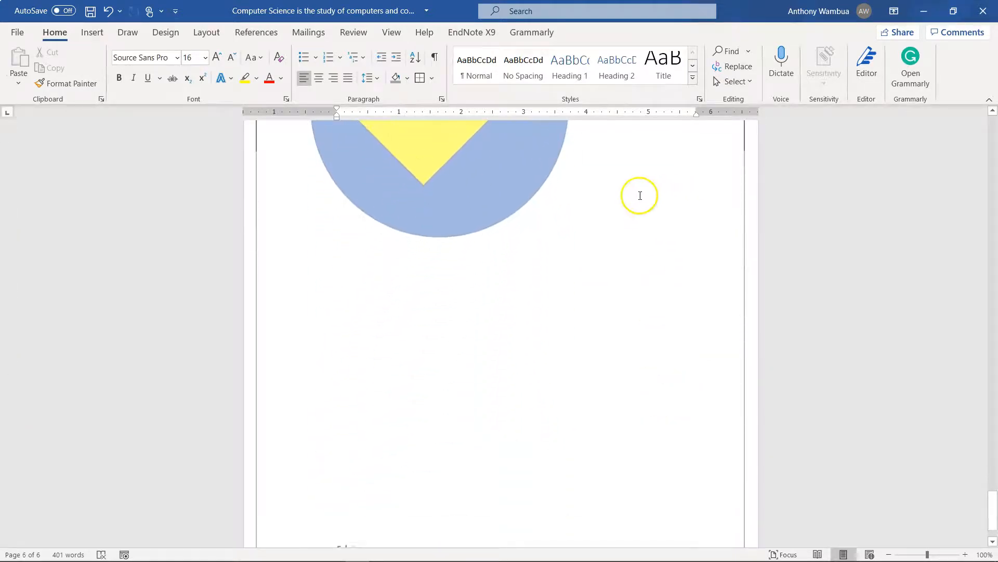
scroll(425, 319, up, 1)
scroll(425, 318, up, 10)
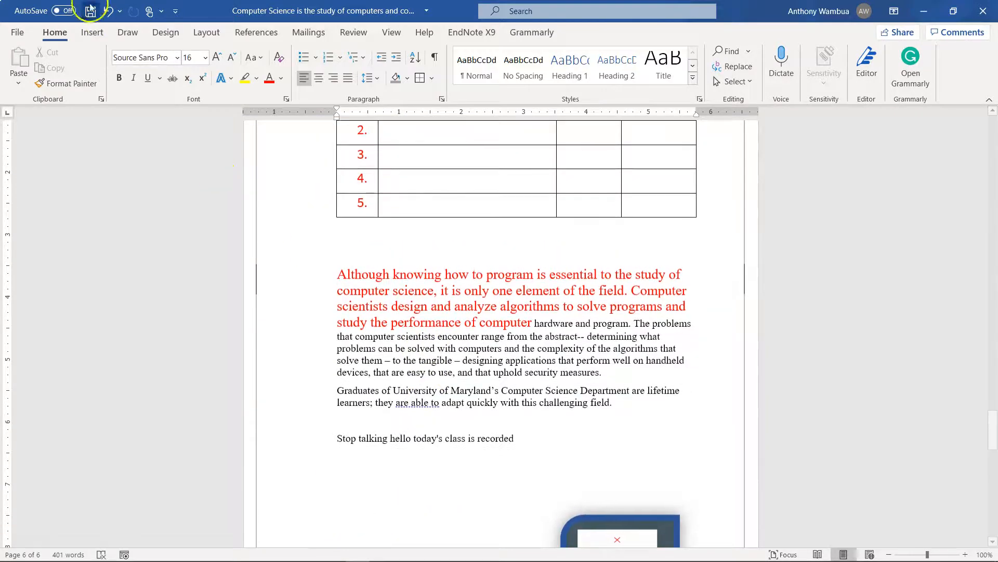
Add a blank line below the NO/ADMNO table and insert an Austin Quote text box there
click(93, 34)
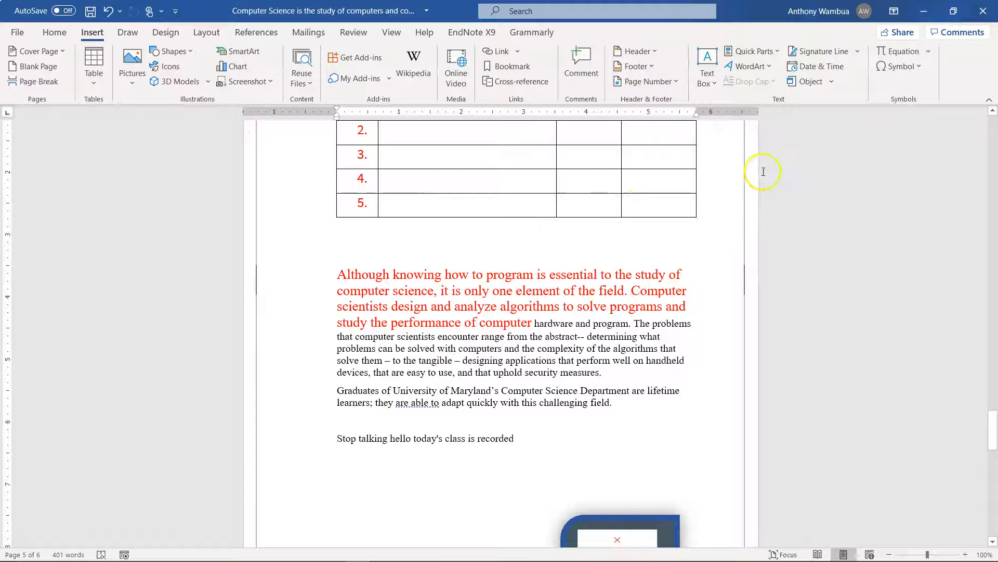
scroll(693, 350, down, 5)
scroll(671, 338, up, 7)
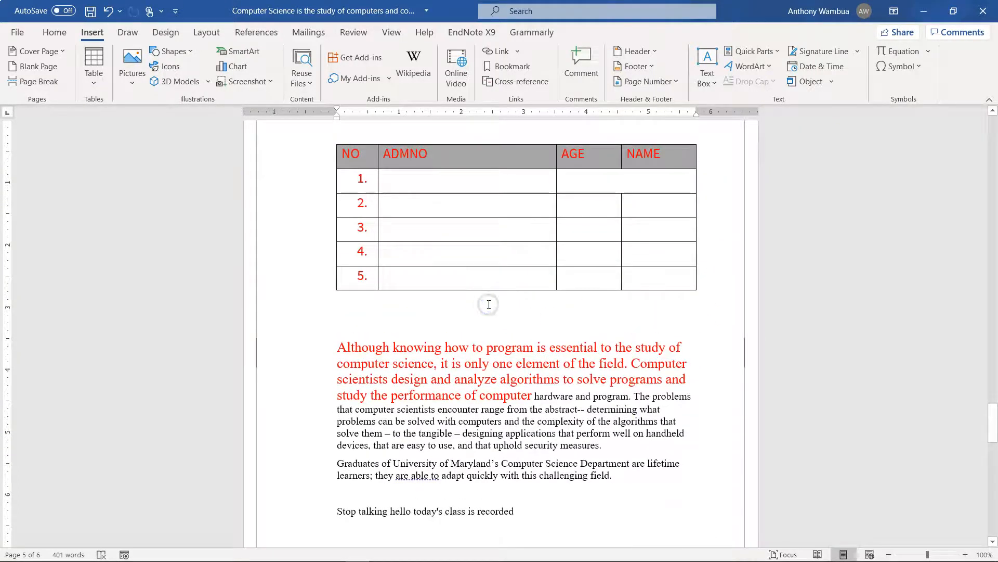
click(489, 304)
key(Return)
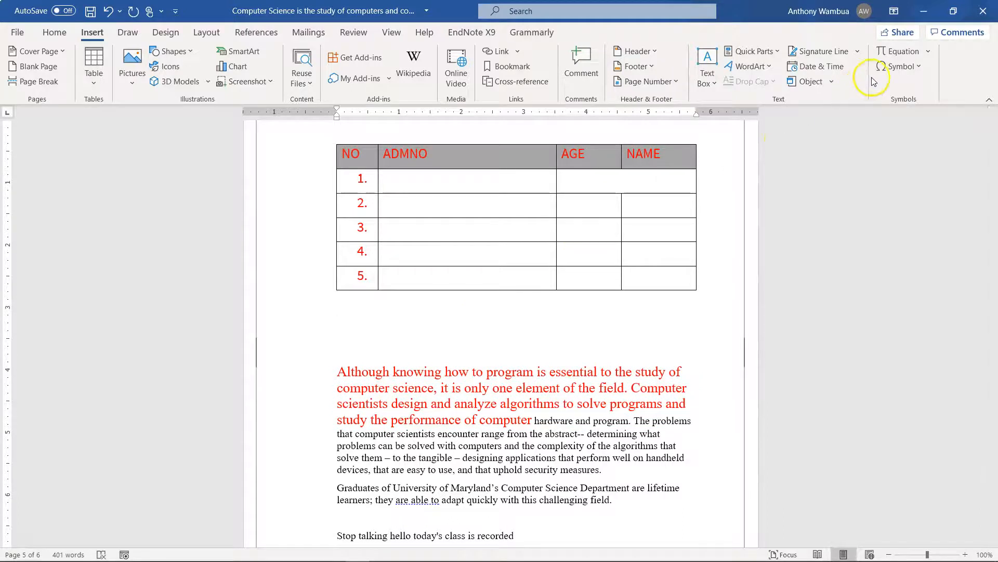
click(708, 78)
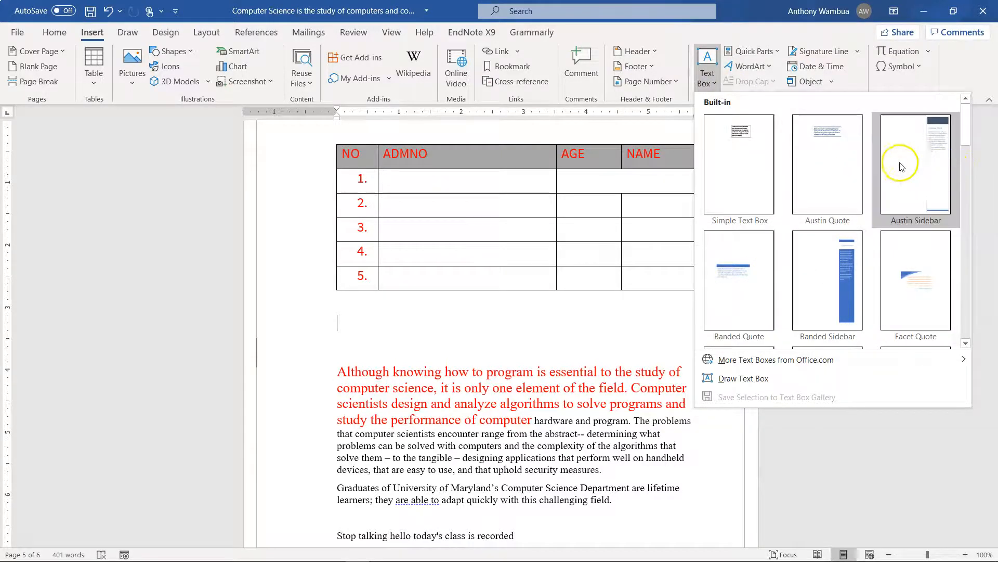
click(843, 159)
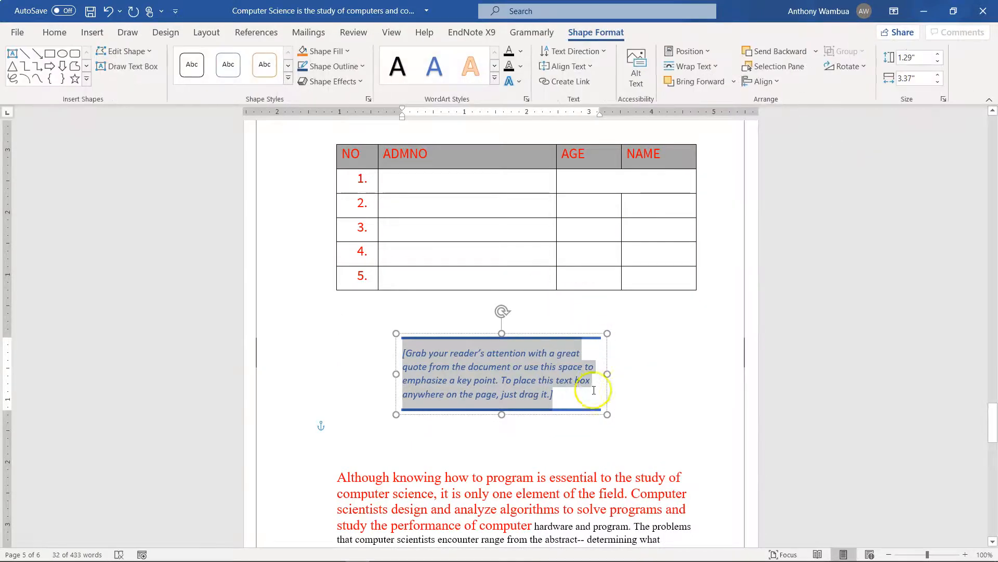
click(416, 352)
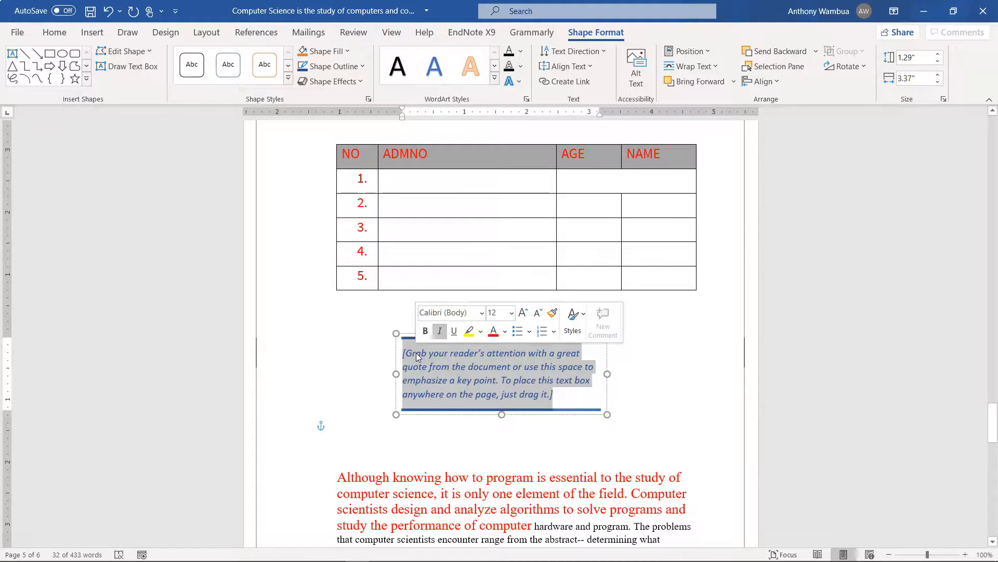
click(667, 416)
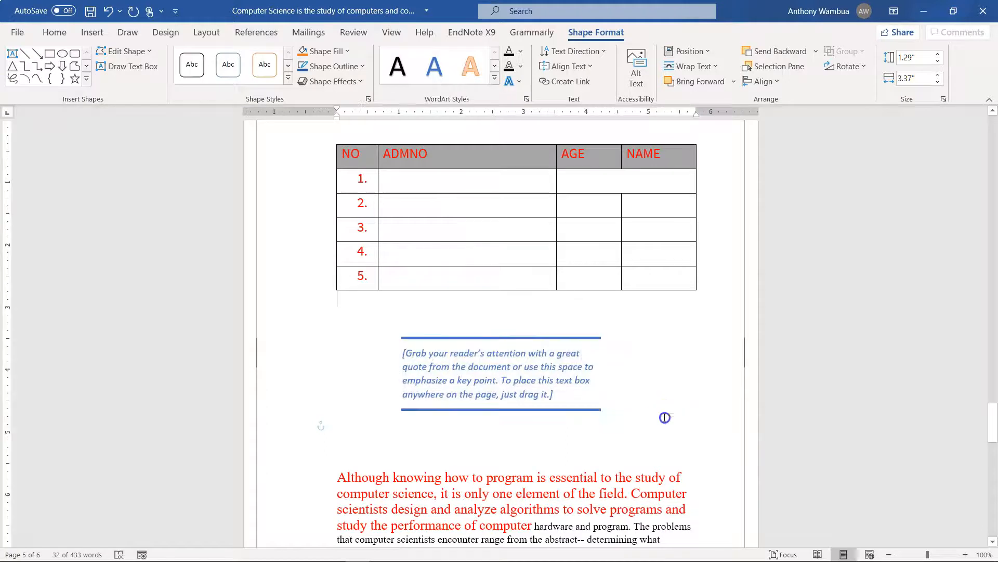
click(525, 444)
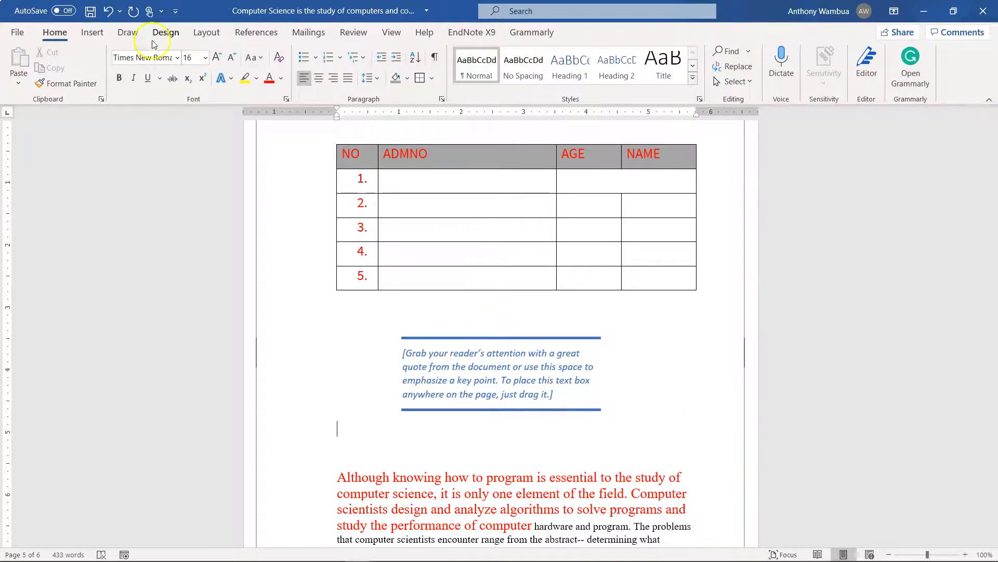
Apply a Dropped drop cap to the first paragraph under the COMPUTER SCIENCE heading
click(97, 33)
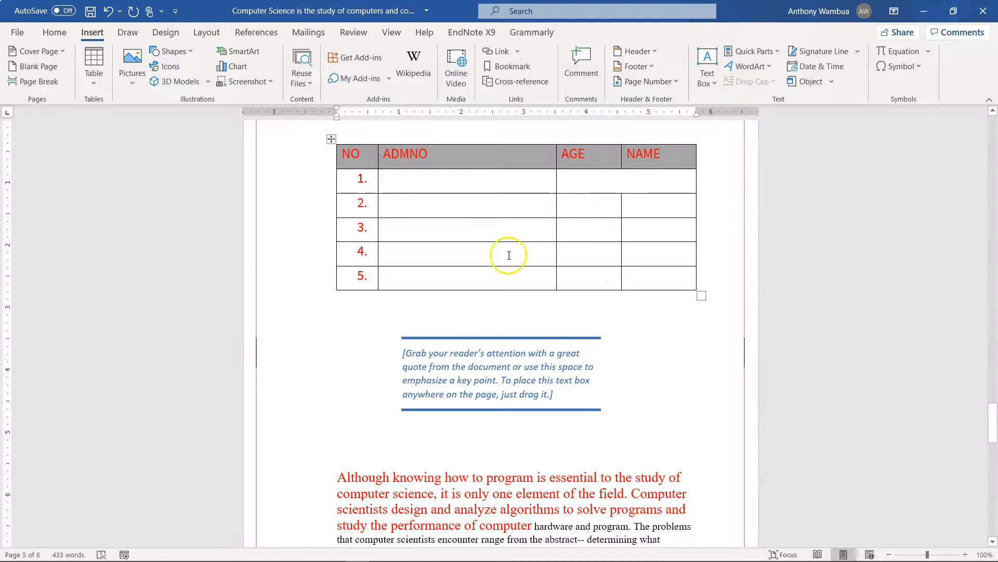
scroll(507, 254, up, 20)
scroll(503, 265, up, 10)
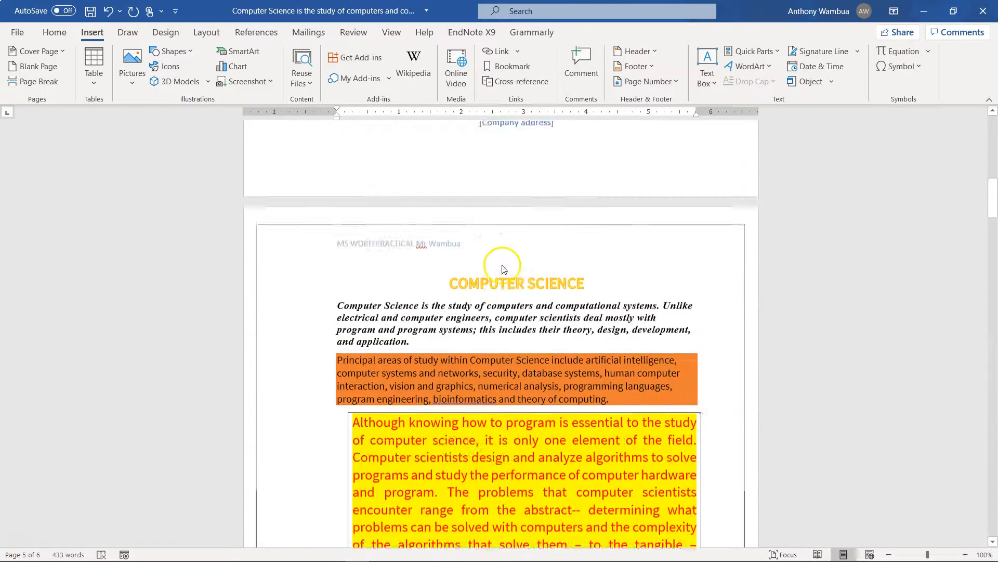
scroll(500, 263, down, 4)
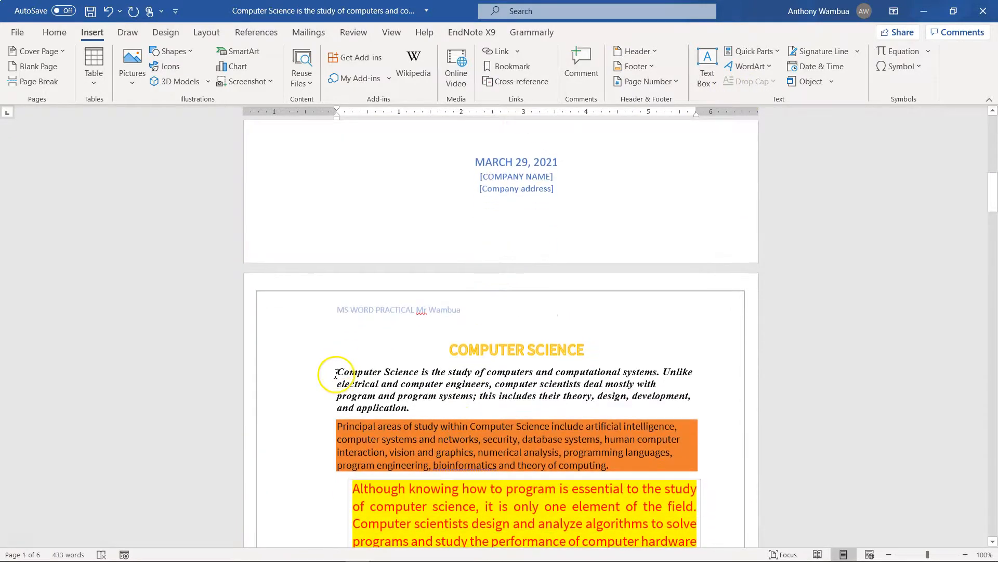
click(336, 374)
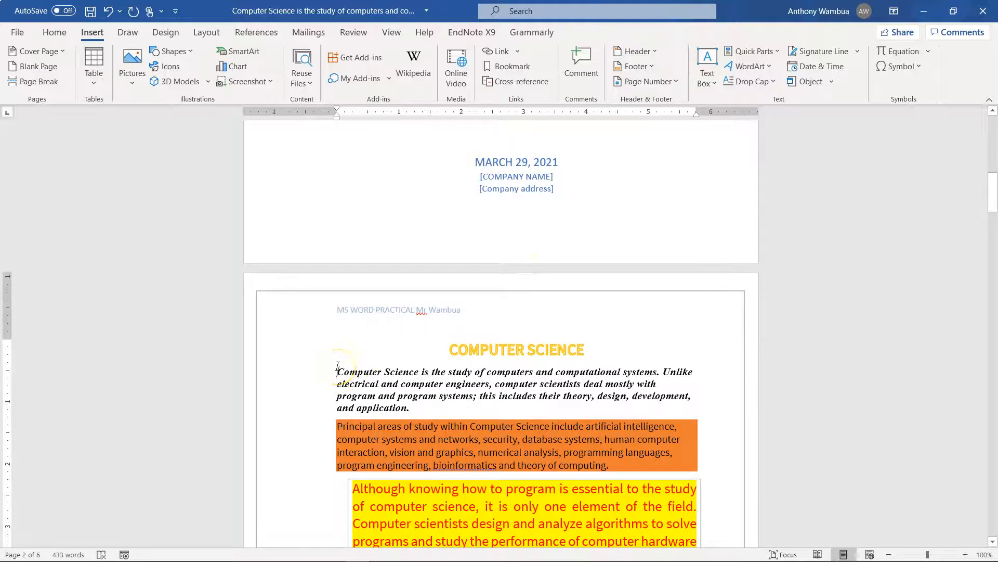
click(772, 83)
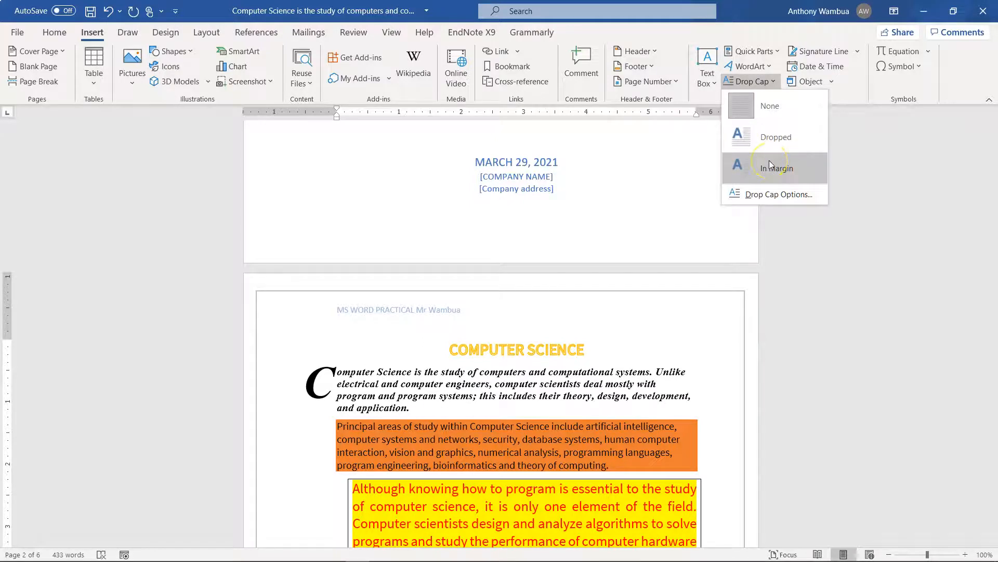
click(772, 141)
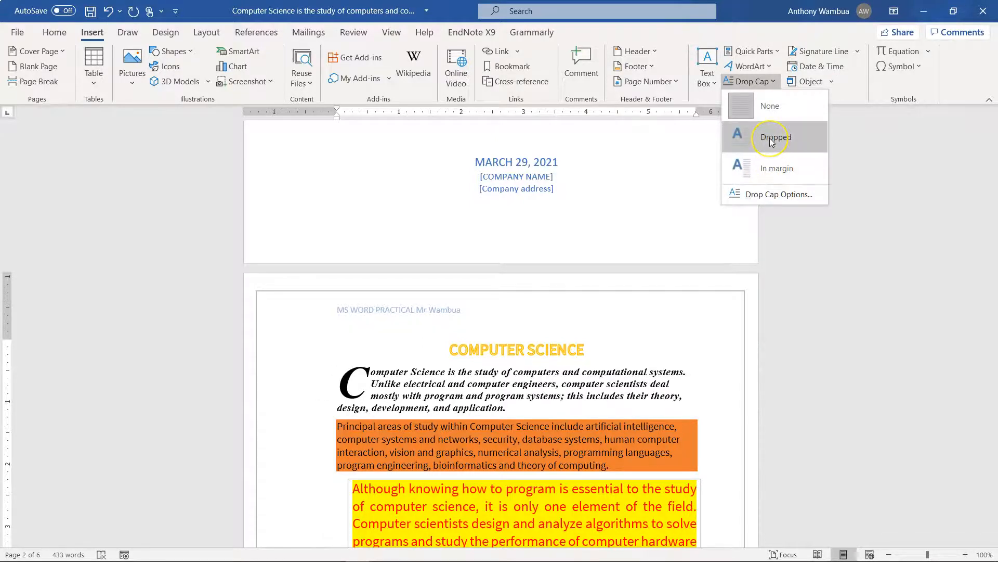
click(768, 195)
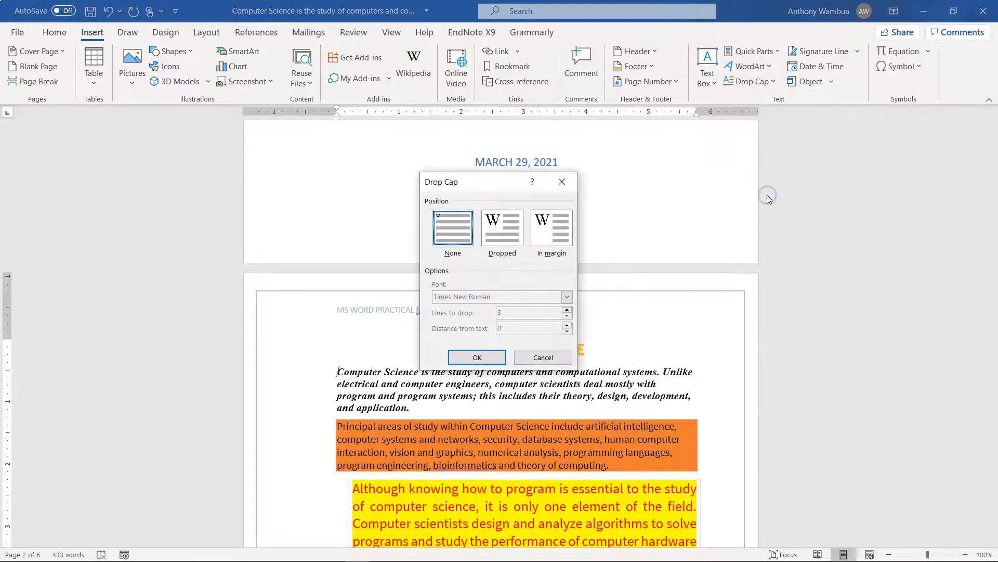
click(502, 227)
click(477, 356)
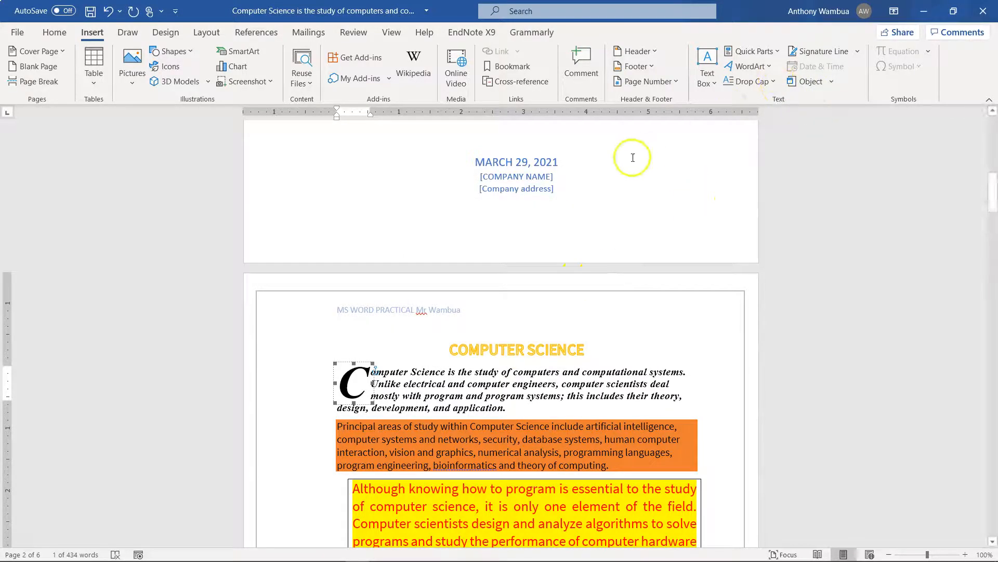
Set the drop cap of the first paragraph to drop 6 lines
click(775, 81)
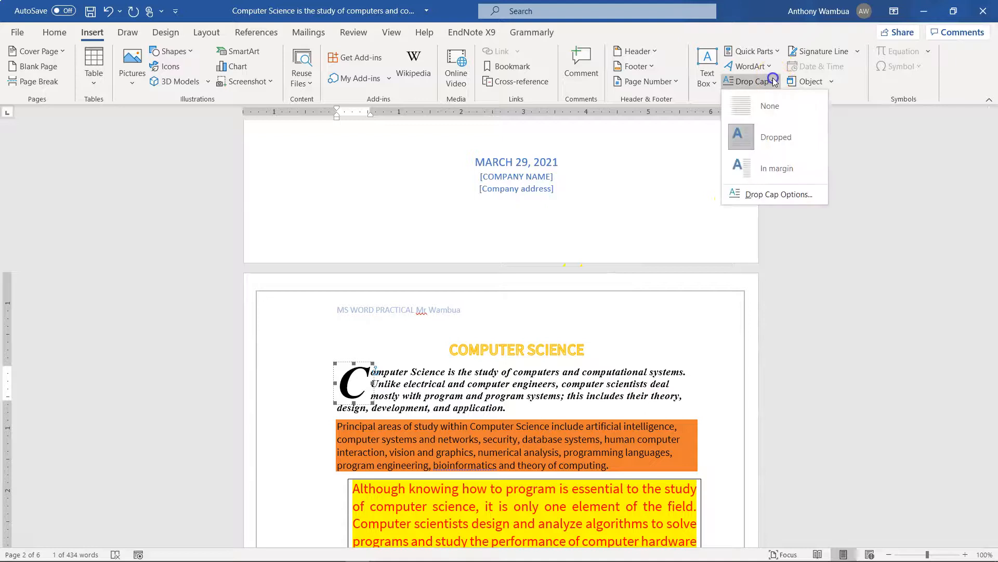
click(761, 196)
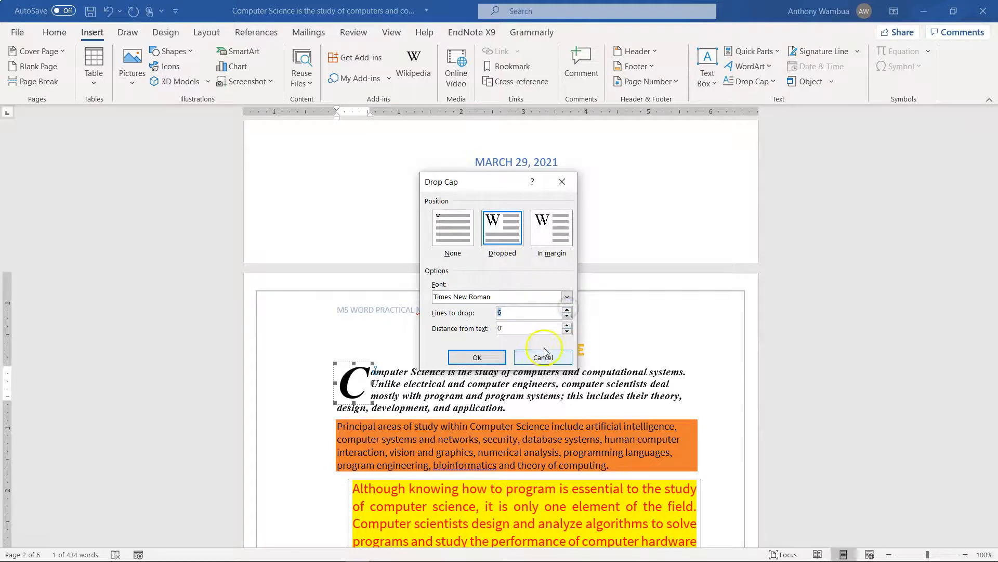
click(476, 358)
click(474, 358)
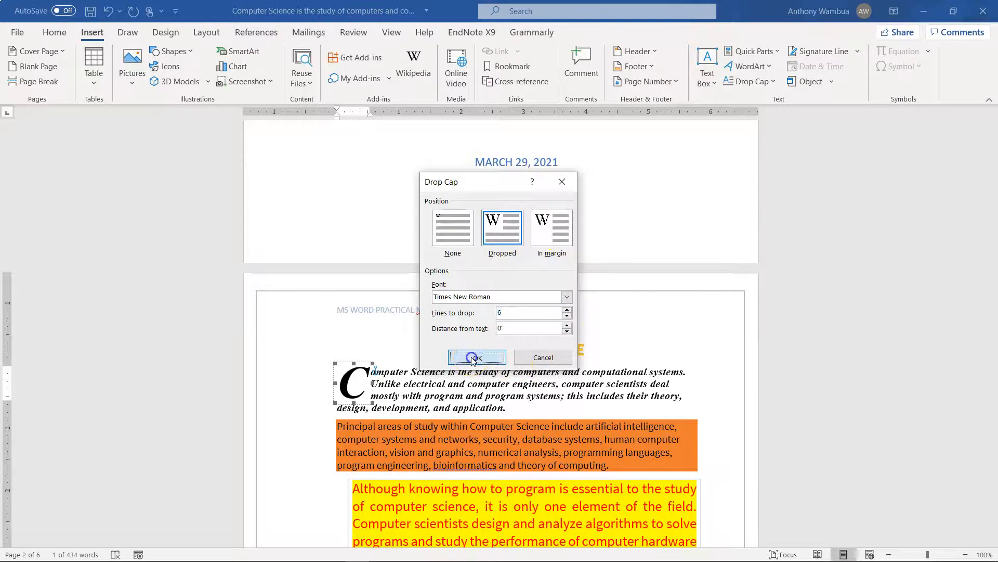
click(579, 359)
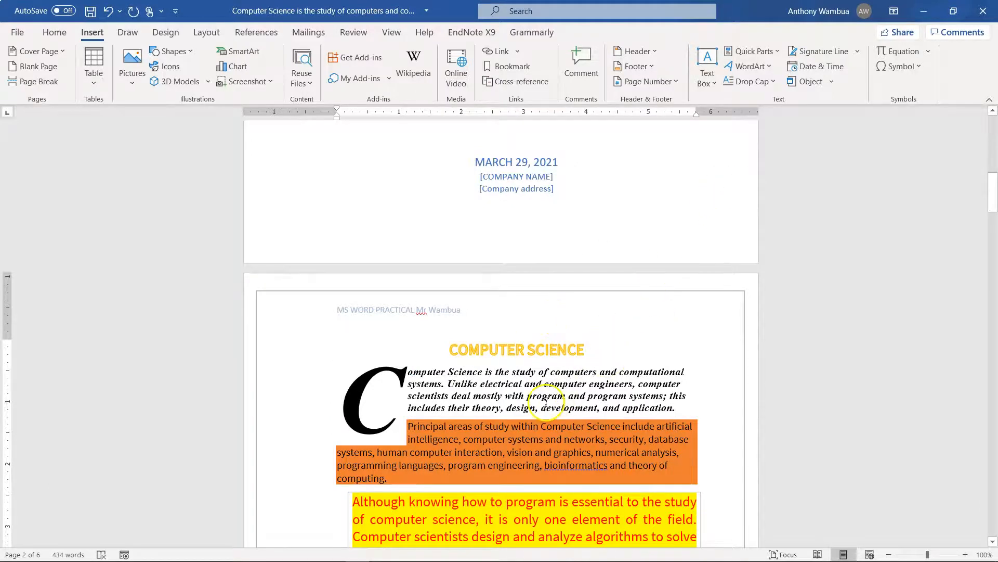
Insert the built-in Binomial Theorem equation on the empty line below the Weather chart
scroll(546, 400, down, 10)
scroll(546, 400, down, 10)
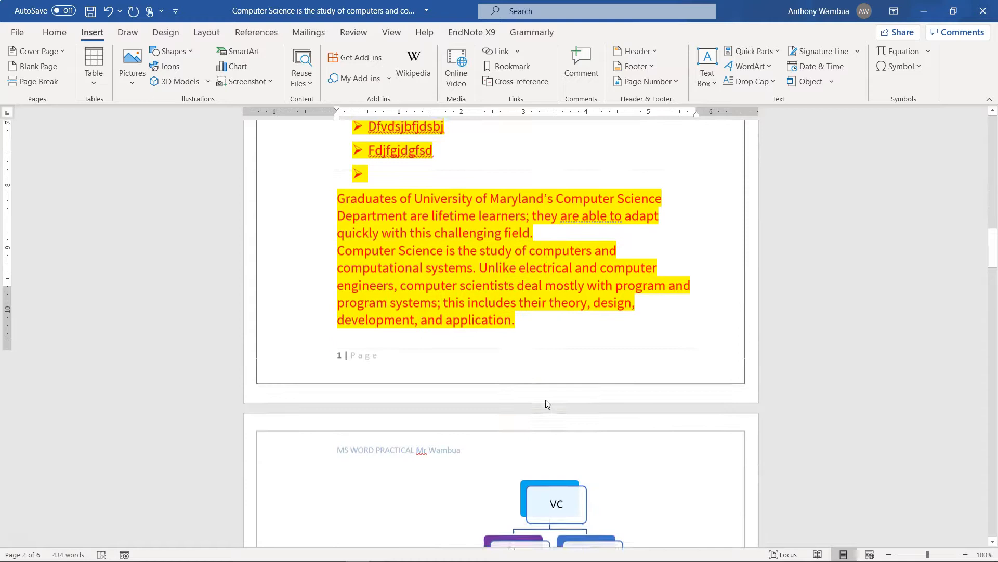
scroll(406, 465, down, 11)
scroll(404, 463, down, 6)
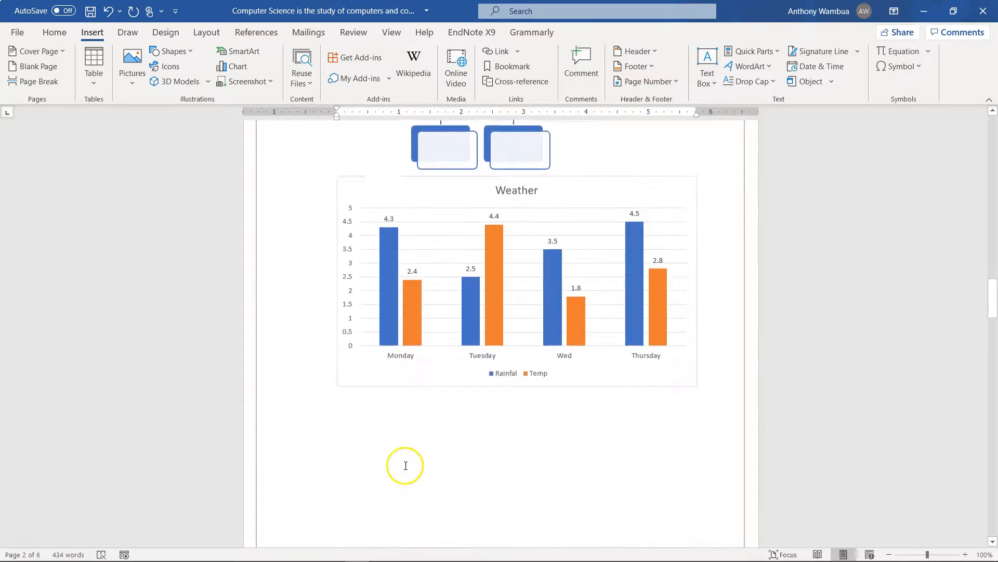
click(396, 289)
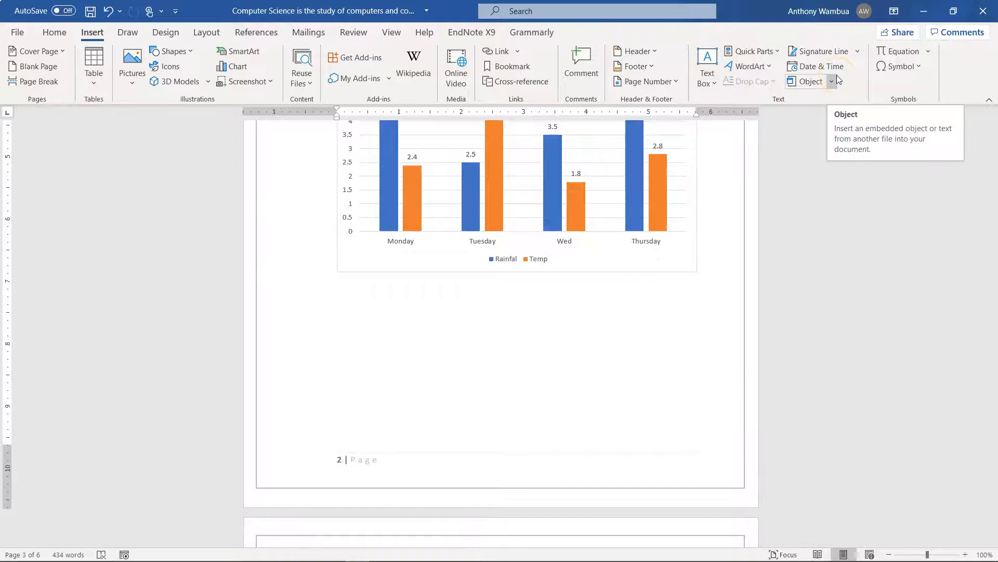
click(933, 53)
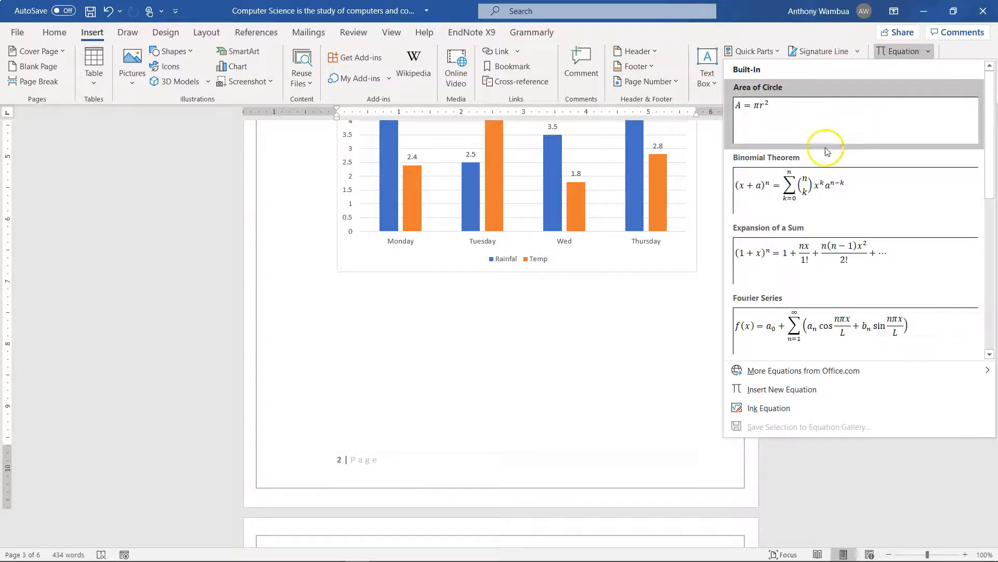
click(780, 191)
click(529, 363)
Replace x with 2 and a with 8 inside the parentheses of the Binomial Theorem equation
click(358, 290)
click(348, 296)
key(BackSpace)
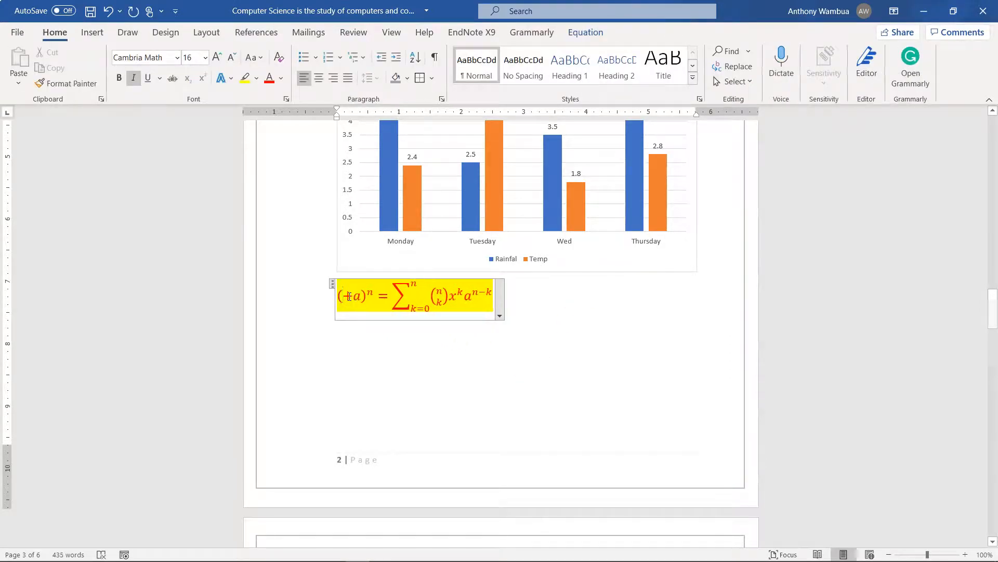
text(2)
click(364, 300)
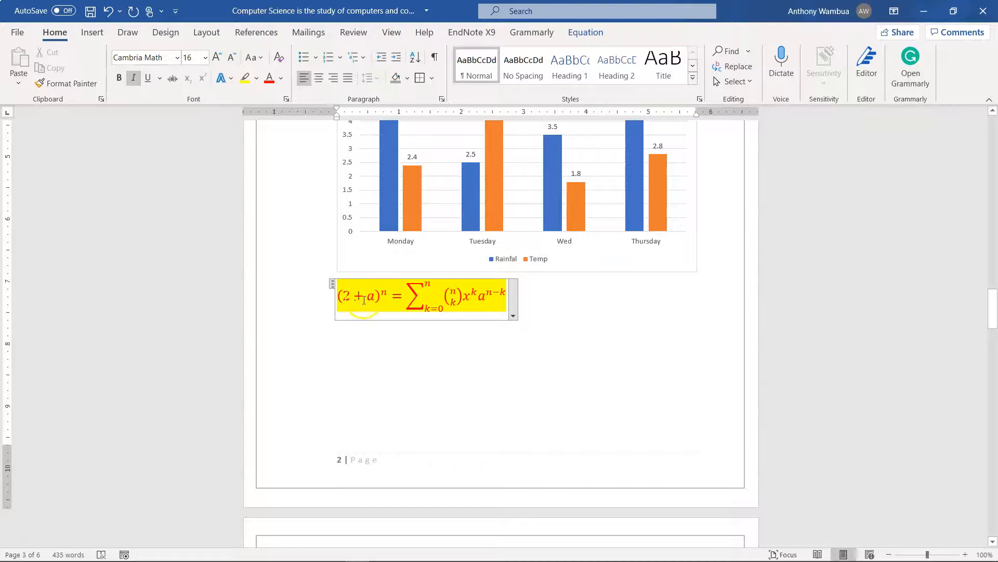
key(BackSpace)
text(8)
Change the equation's summation upper limit to 5 and replace k with 1 in its lower limit
click(405, 302)
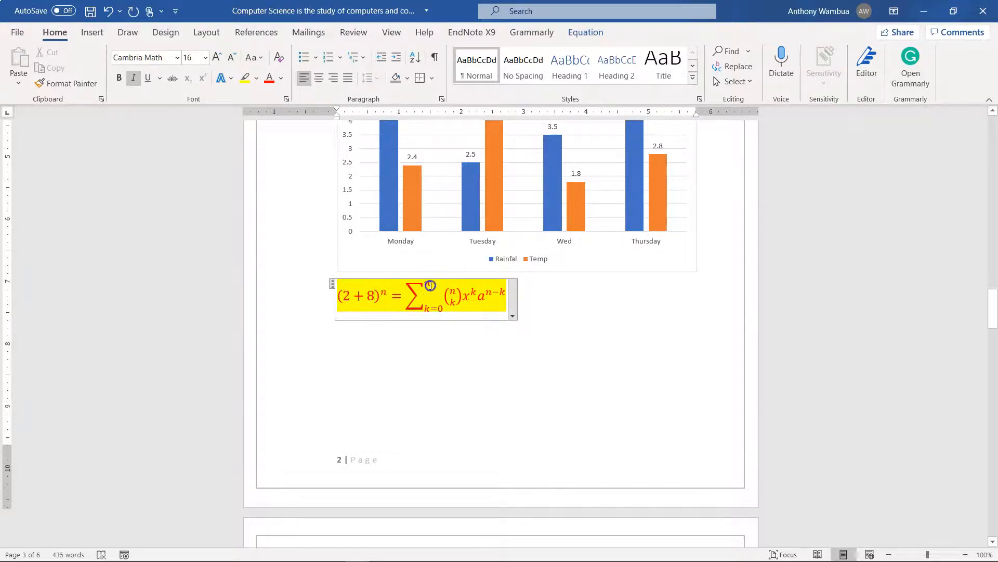
double_click(429, 285)
text(5)
click(432, 309)
double_click(427, 310)
text(1)
click(513, 317)
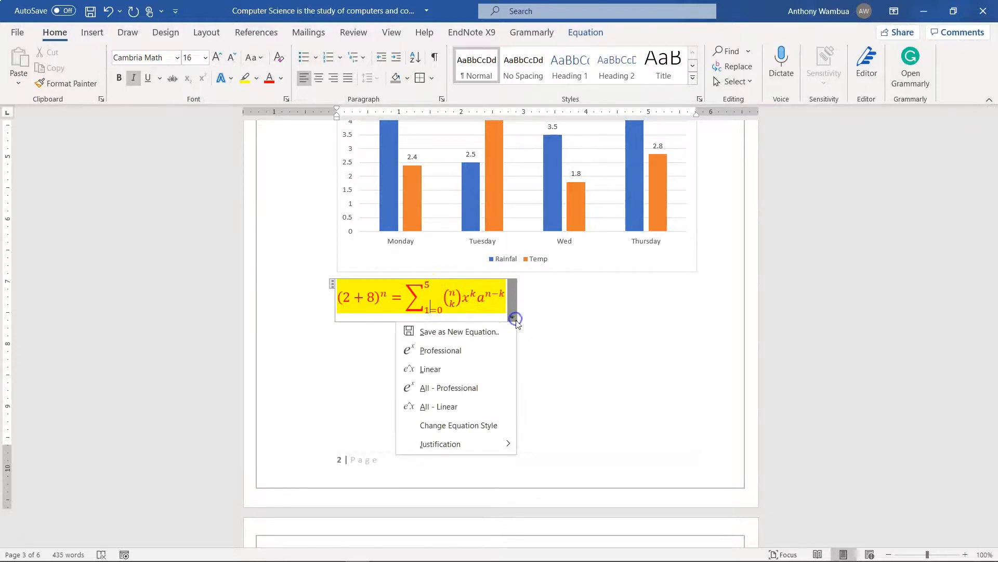
click(572, 346)
click(666, 314)
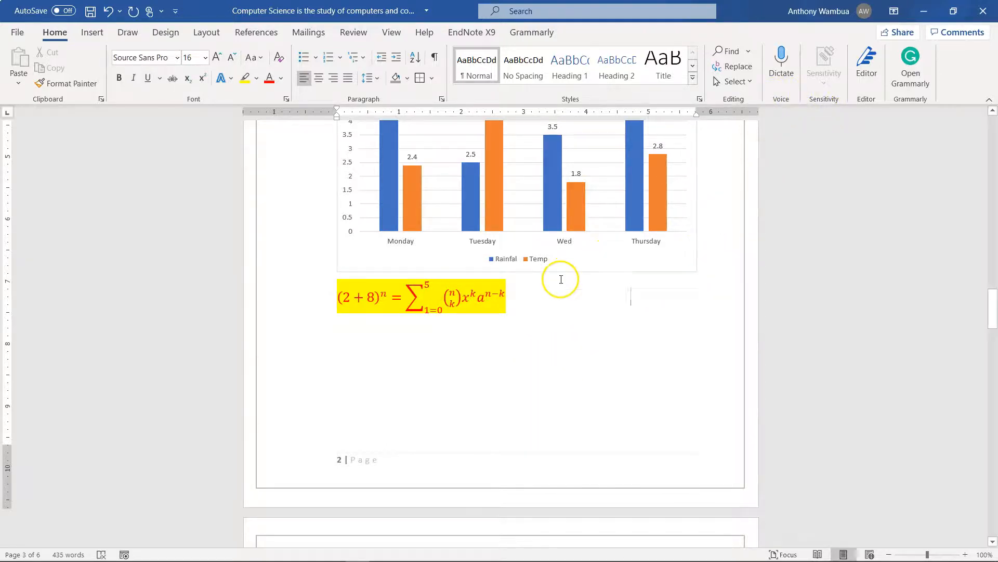
Insert a new blank equation at the beginning of the next page, above the eLearning heading
key(Down)
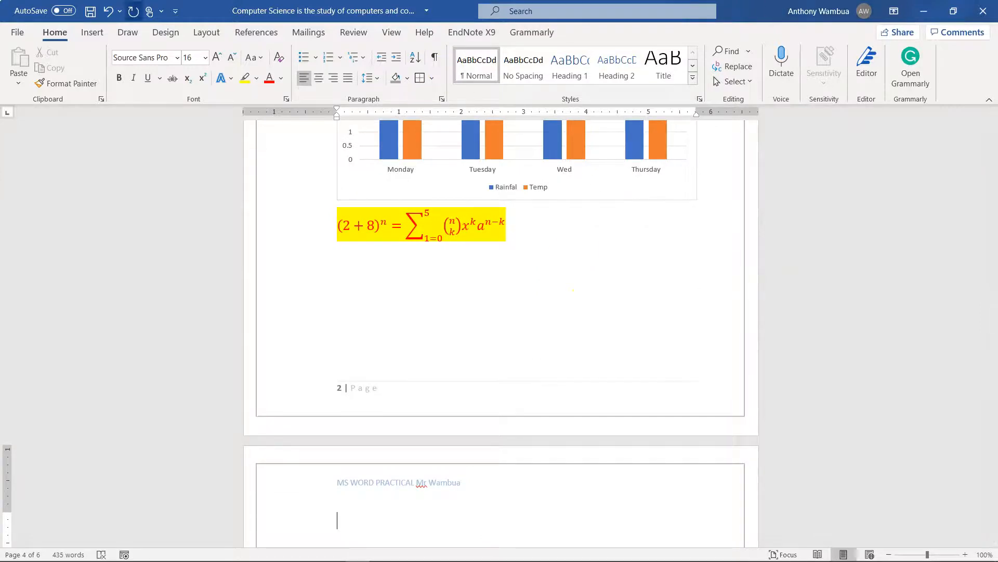
click(92, 32)
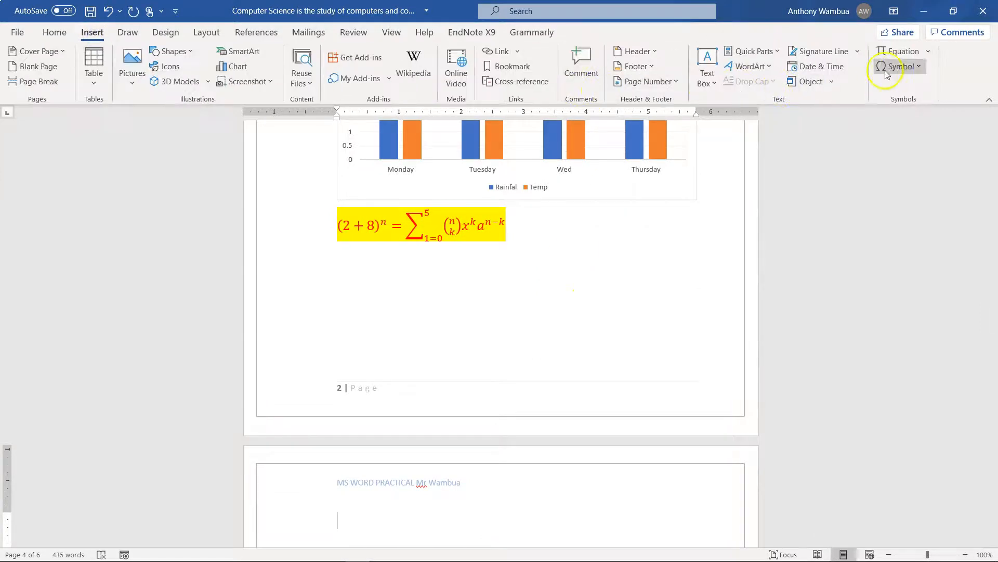
click(927, 51)
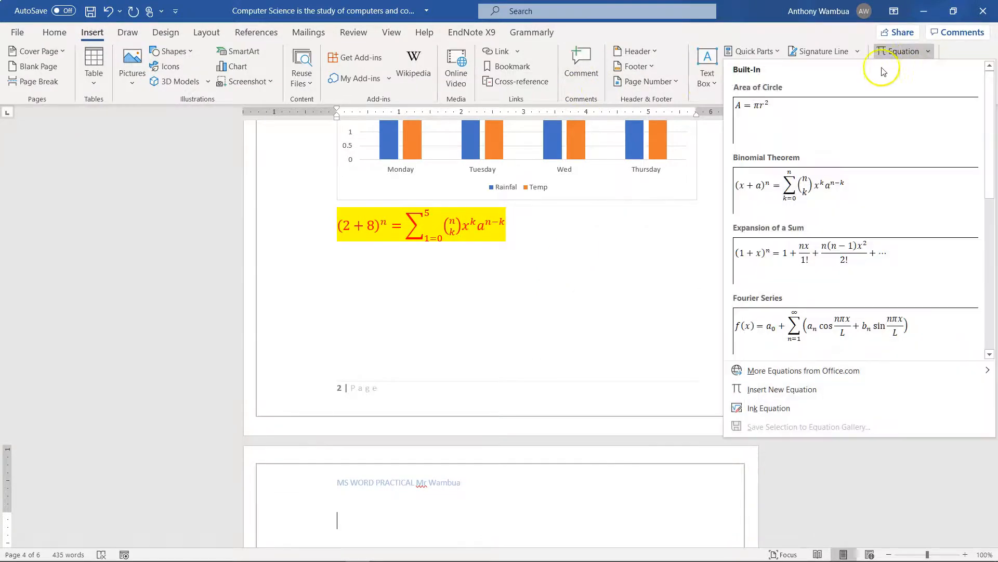
click(627, 281)
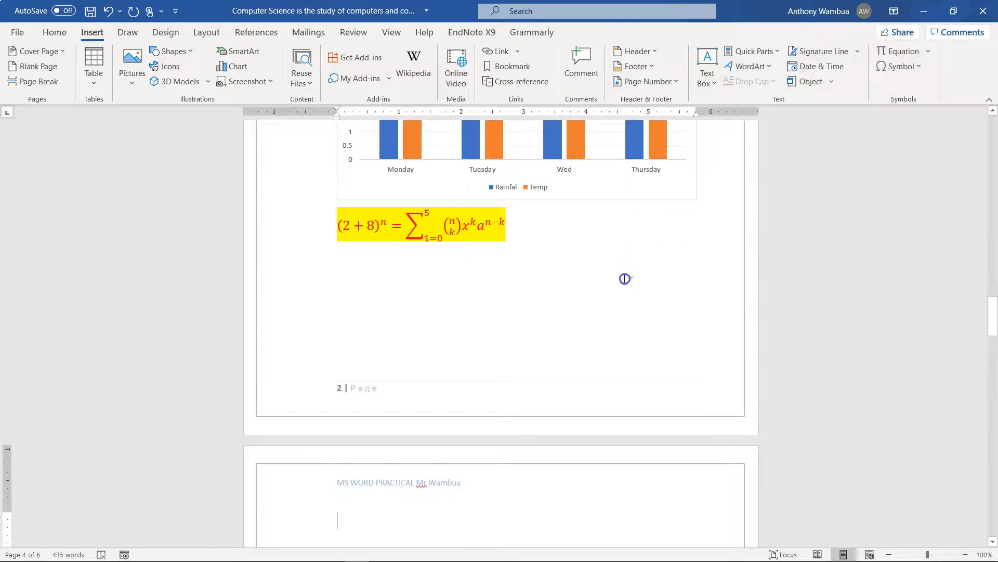
click(898, 51)
scroll(598, 304, down, 5)
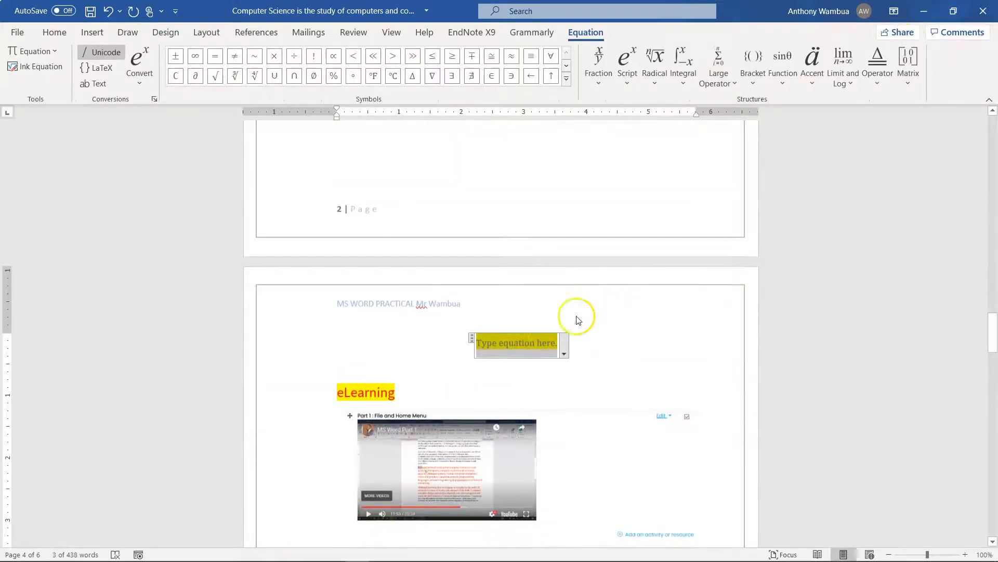
Try to convert the blank equation to Linear format
click(564, 354)
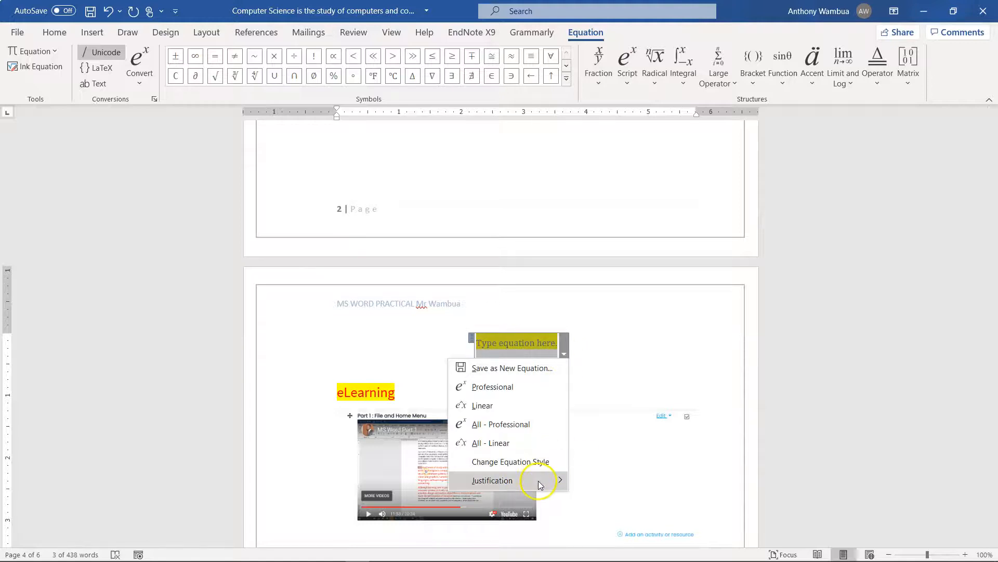
mouse_move(552, 482)
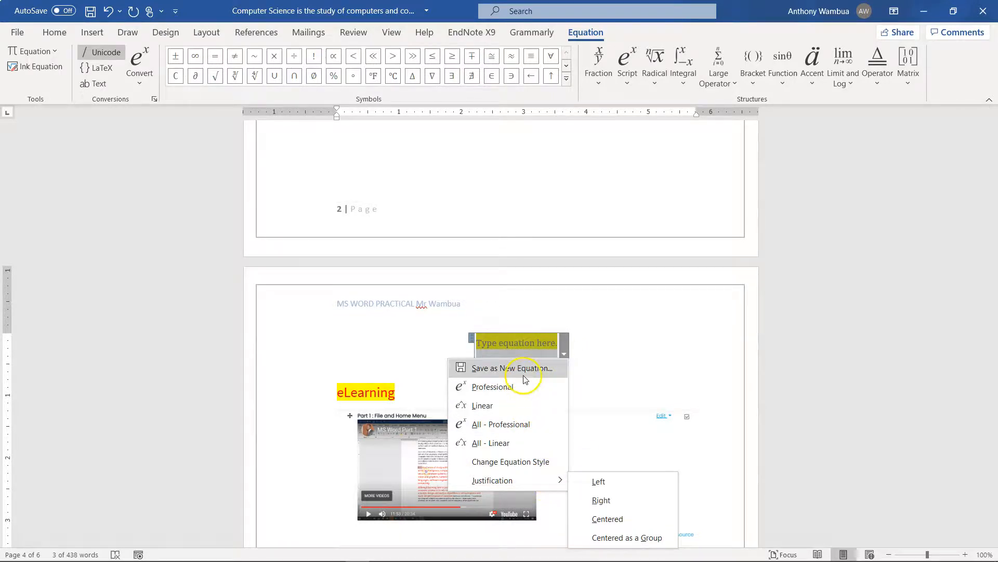
click(501, 405)
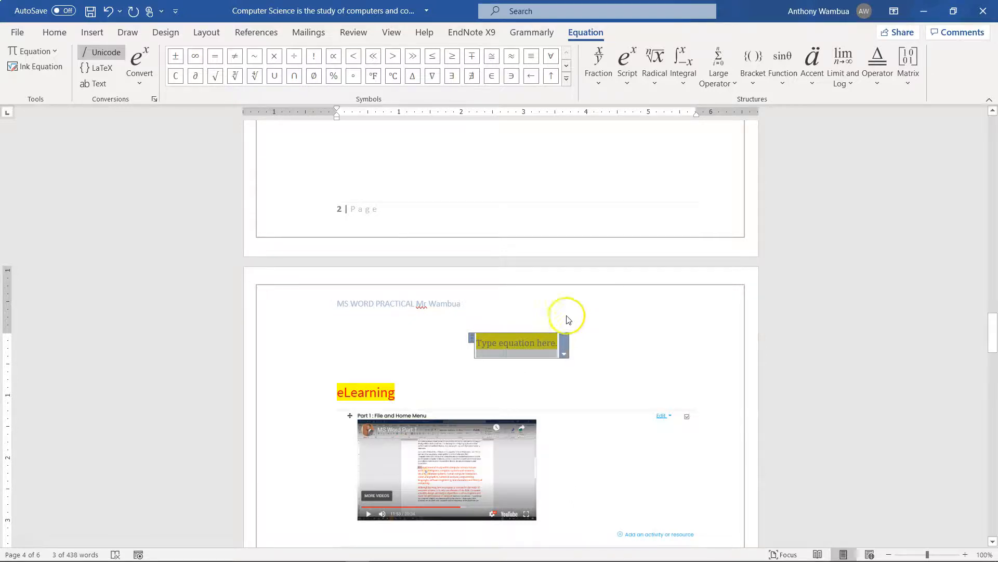
click(596, 338)
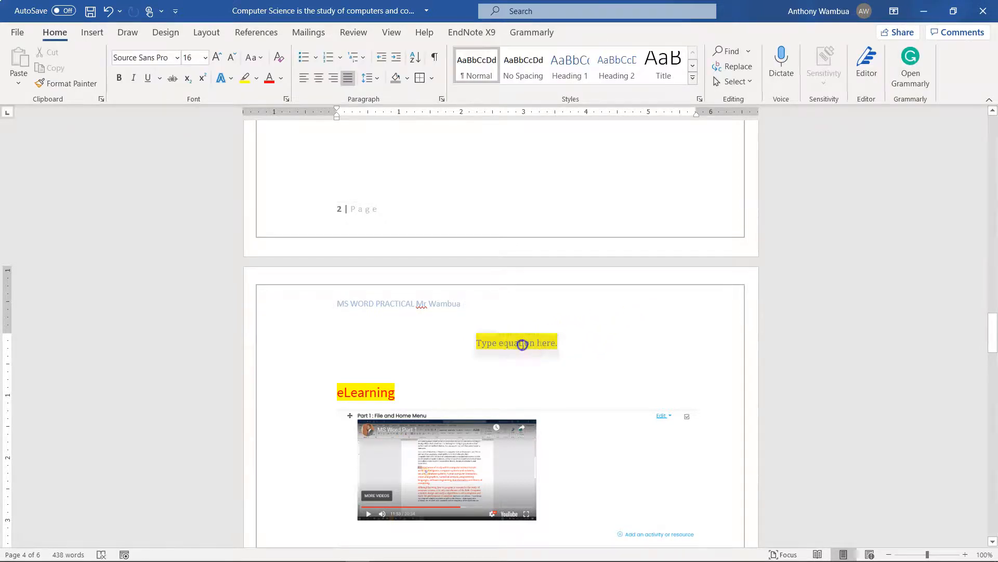
Insert an empty 2 by 2 matrix into the blank equation
click(522, 344)
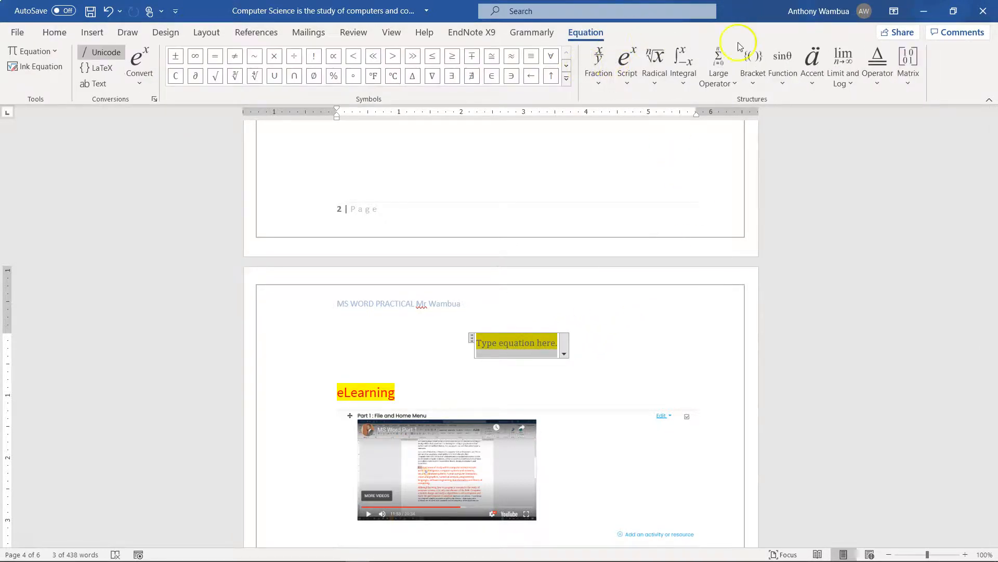
click(908, 82)
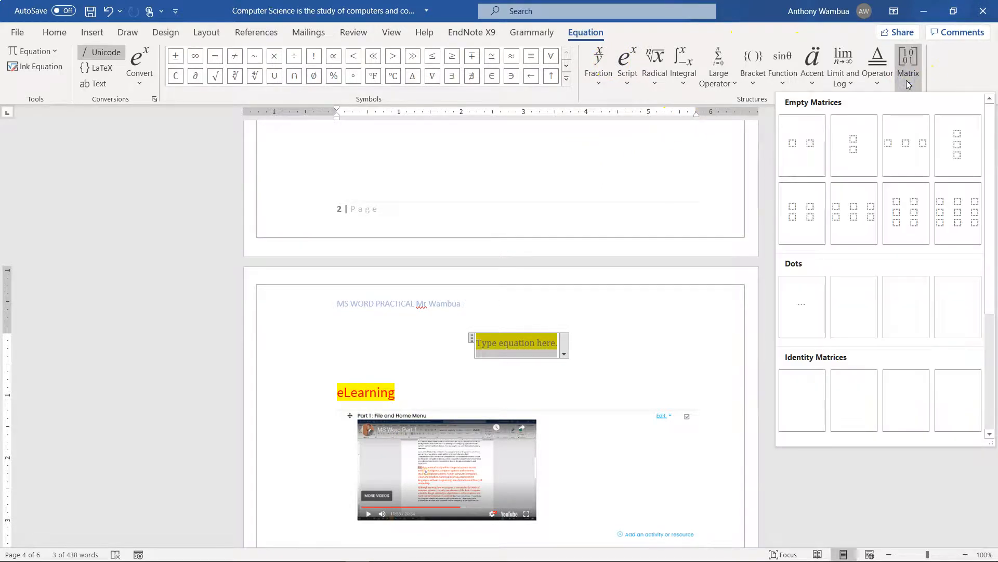
click(813, 210)
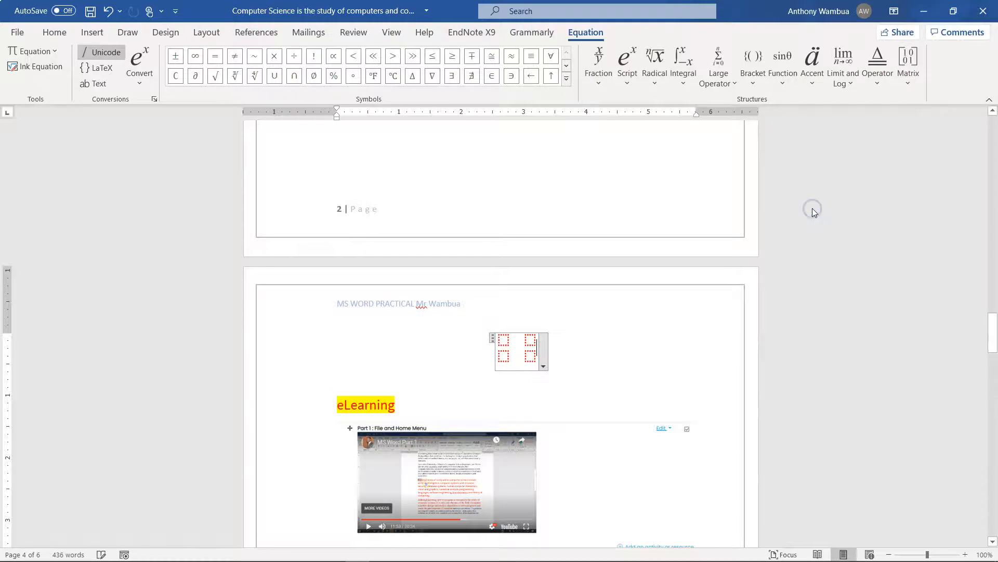
Fill the matrix with 5 and 1 in the first row and 2 and 6 in the second
text(5)
click(523, 342)
text(1 )
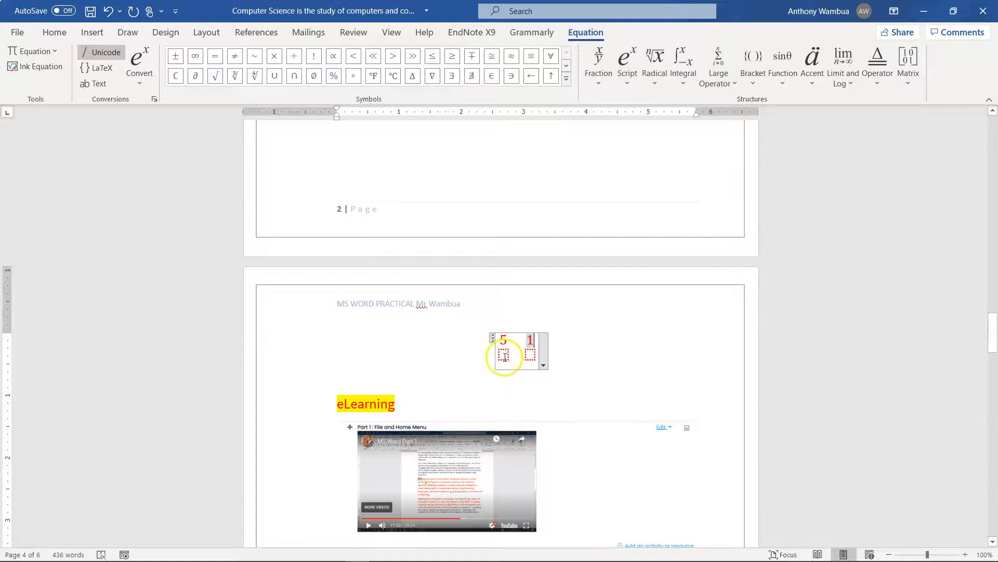
text(2)
click(522, 357)
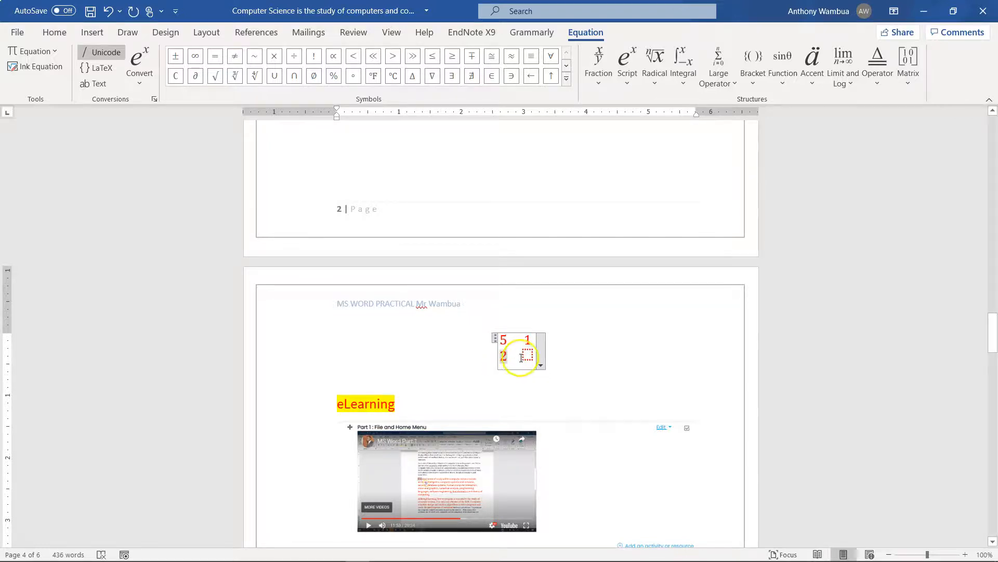
text(6)
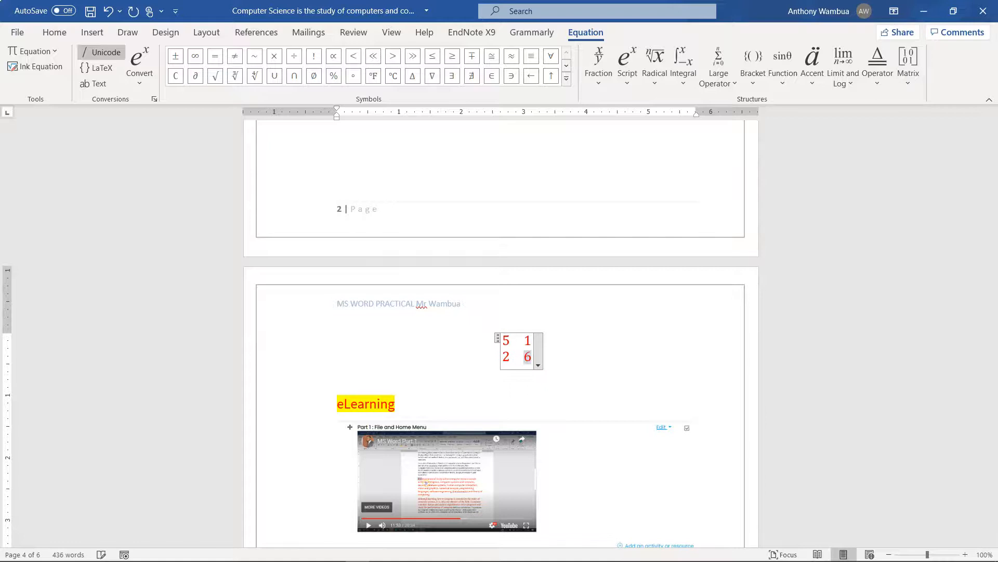
click(601, 339)
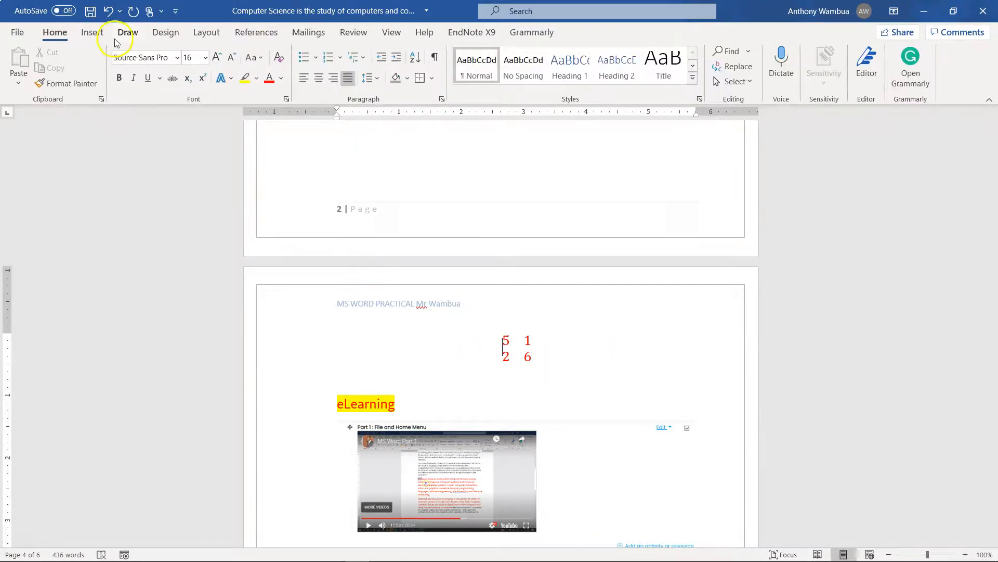
Add the line "Go to elearning" directly above the eLearning heading
click(93, 33)
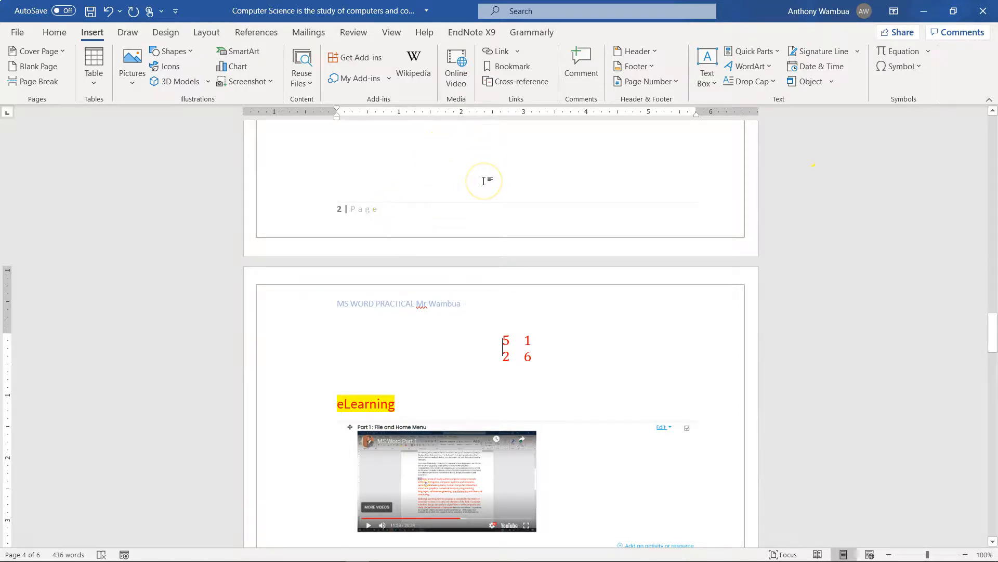
scroll(457, 289, down, 3)
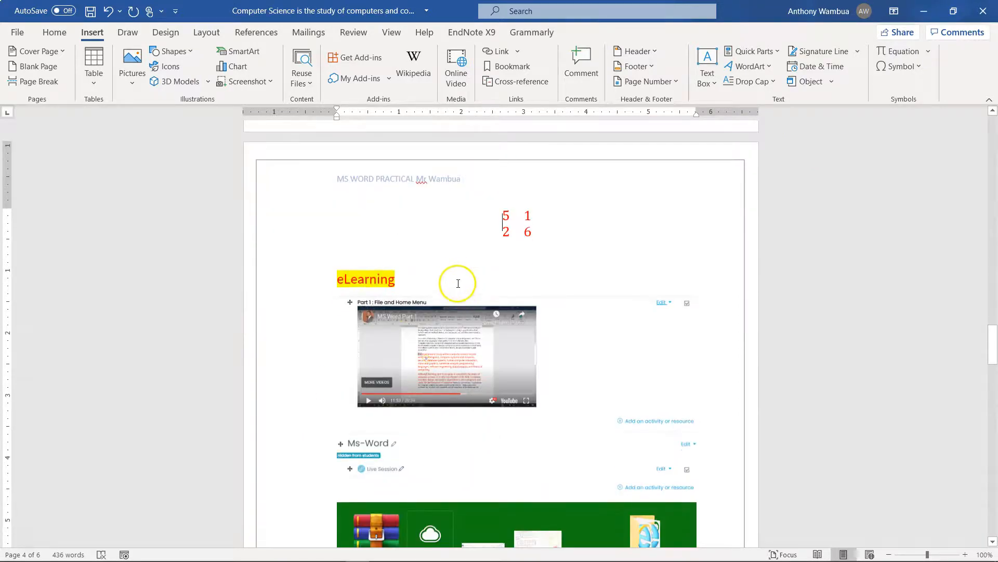
click(550, 237)
click(352, 267)
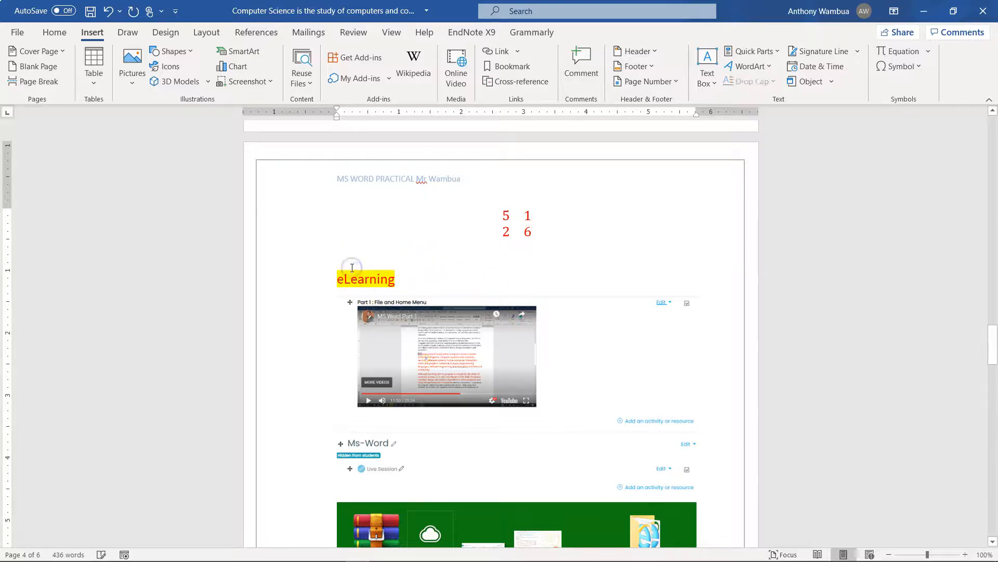
key(Return)
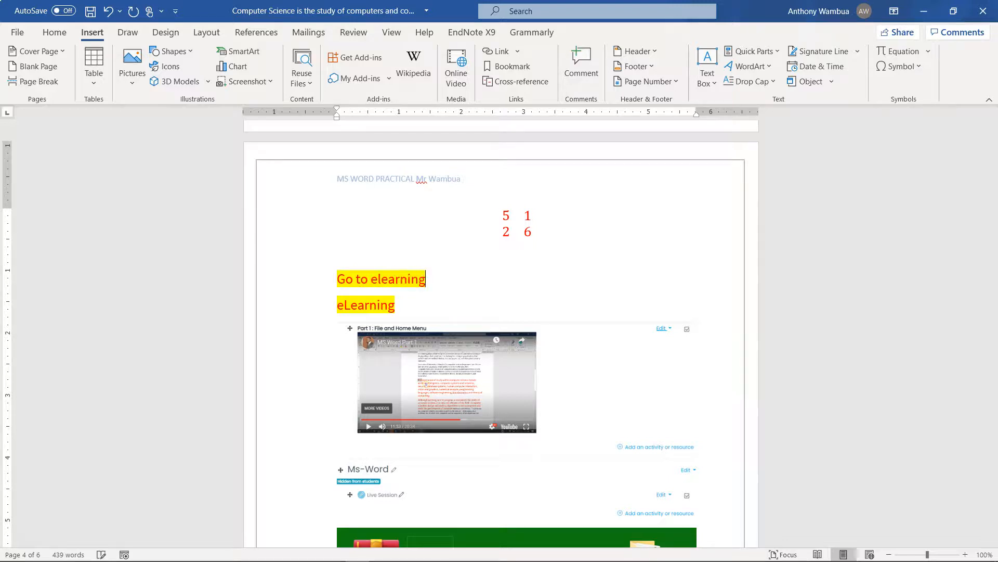
Remove the highlight colour from the "Go to elearning" line
drag(425, 276, 299, 267)
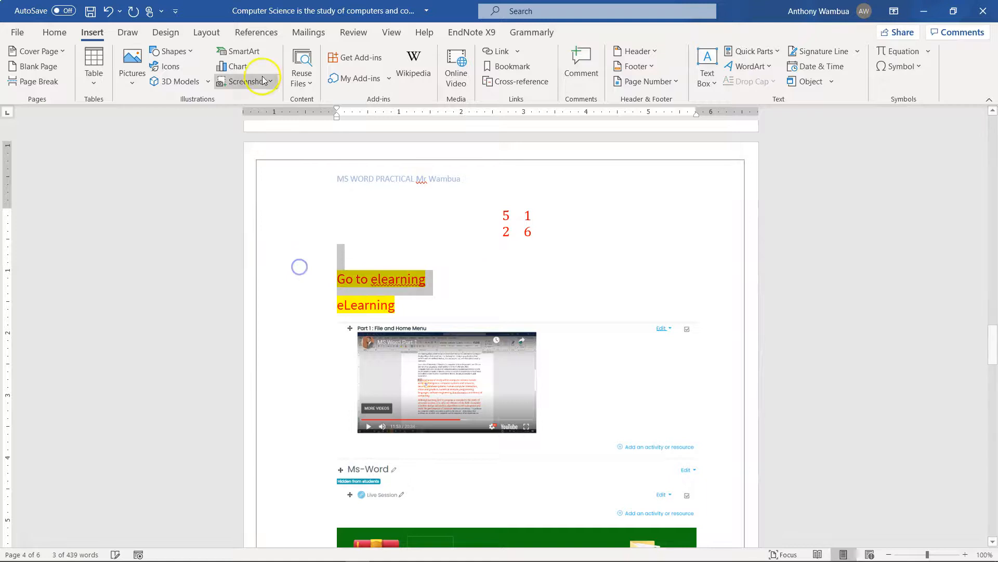
click(56, 32)
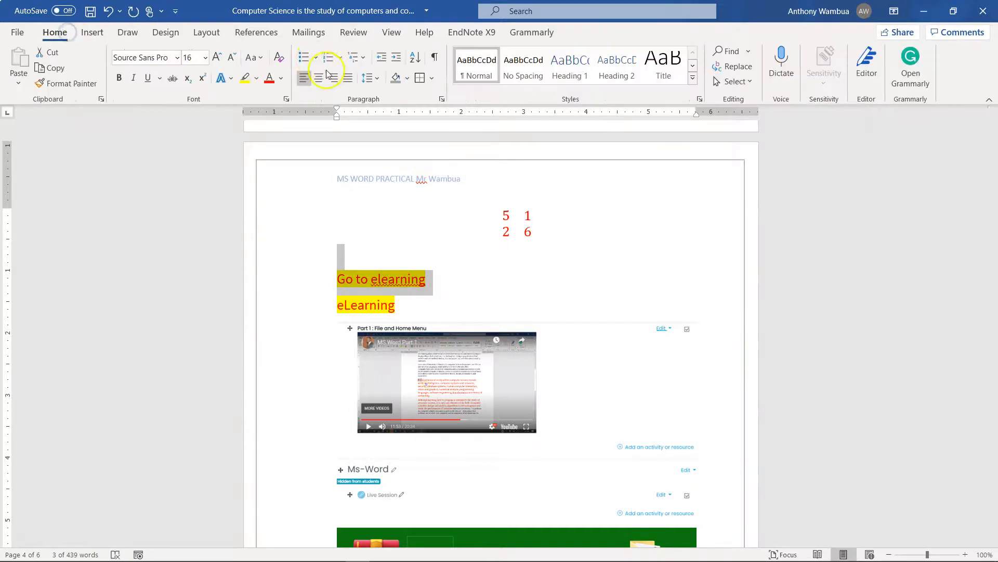
click(256, 79)
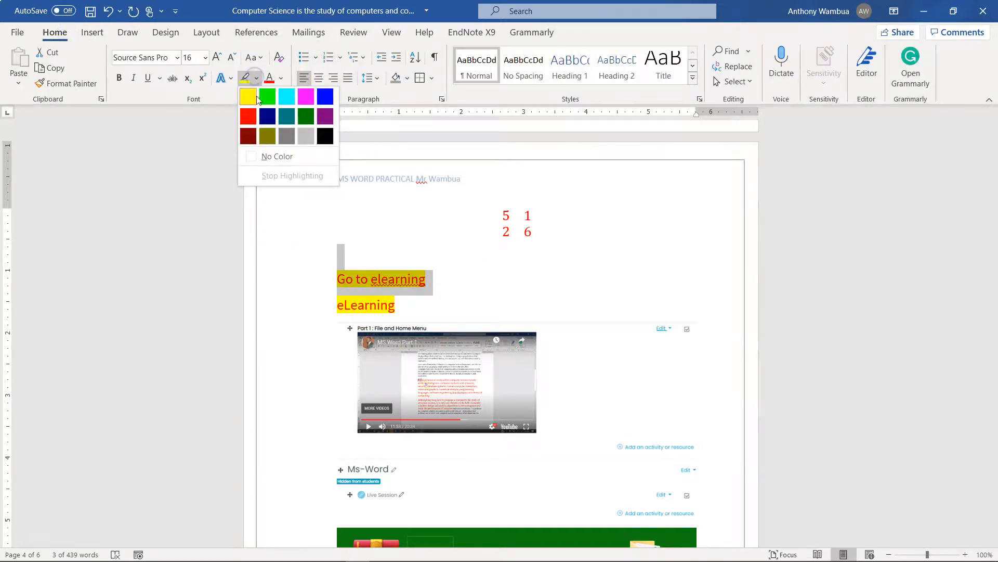
click(271, 154)
click(496, 261)
Select the word "elearning" in the "Go to elearning" line
drag(436, 279, 333, 279)
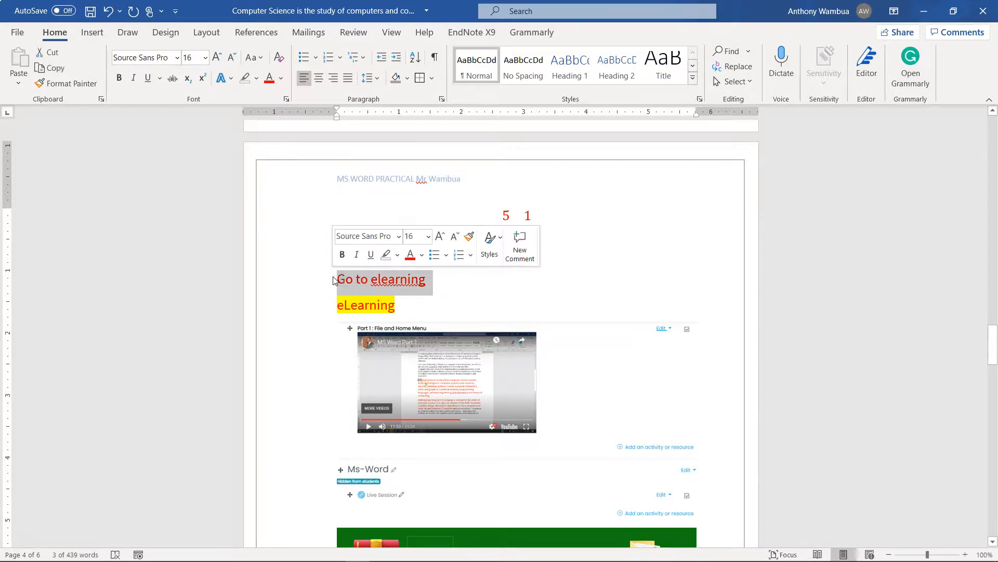
click(439, 276)
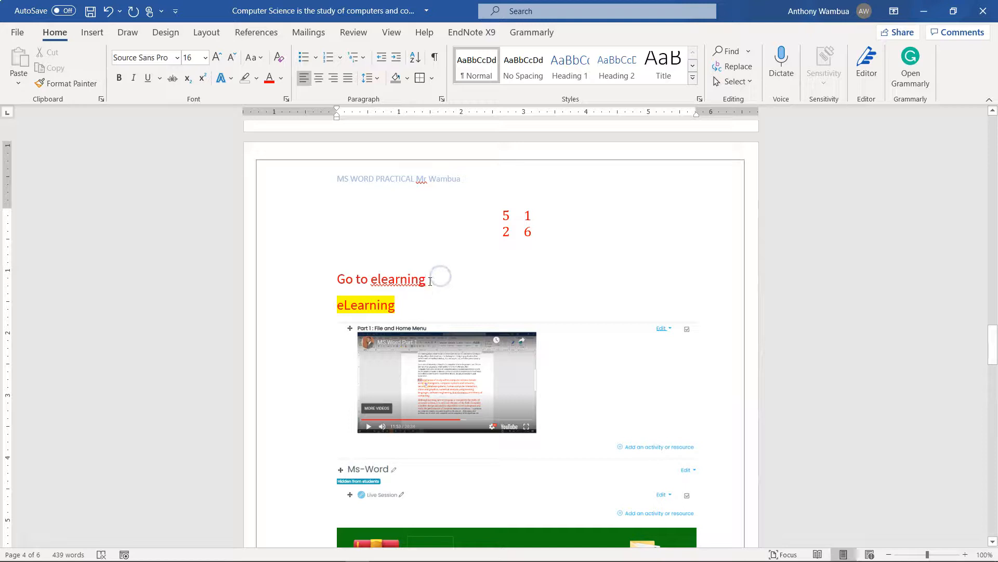
double_click(417, 279)
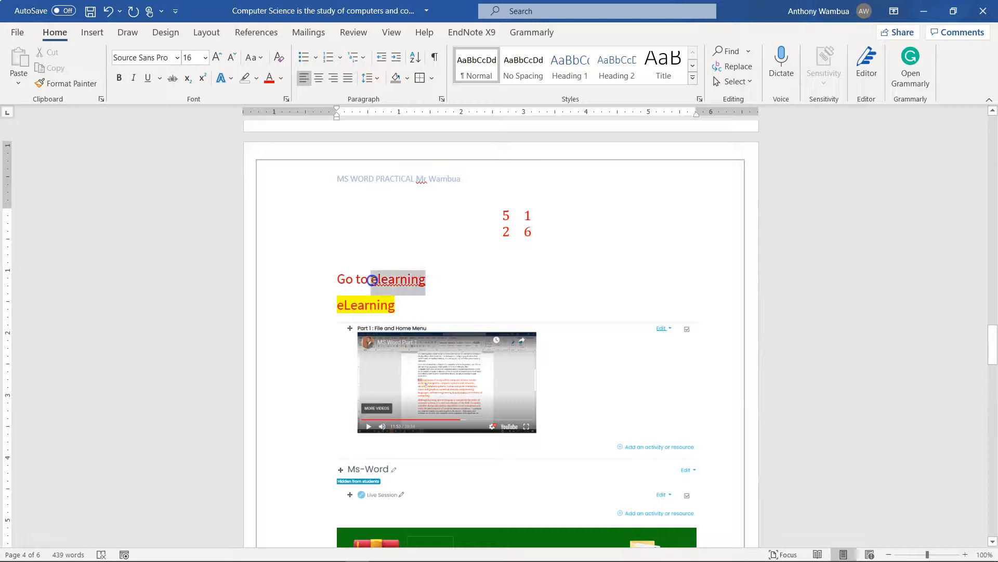
click(458, 288)
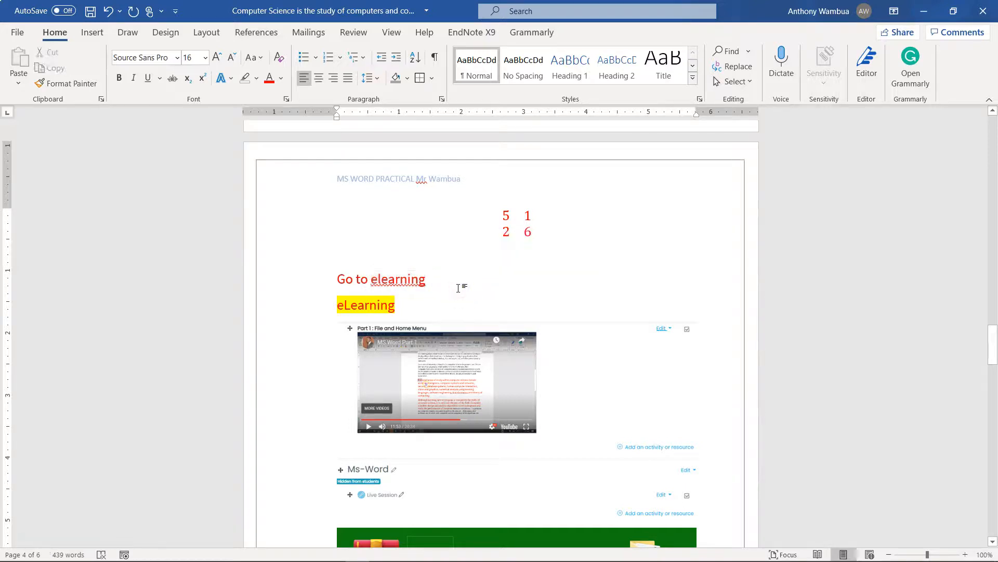
drag(428, 281, 374, 278)
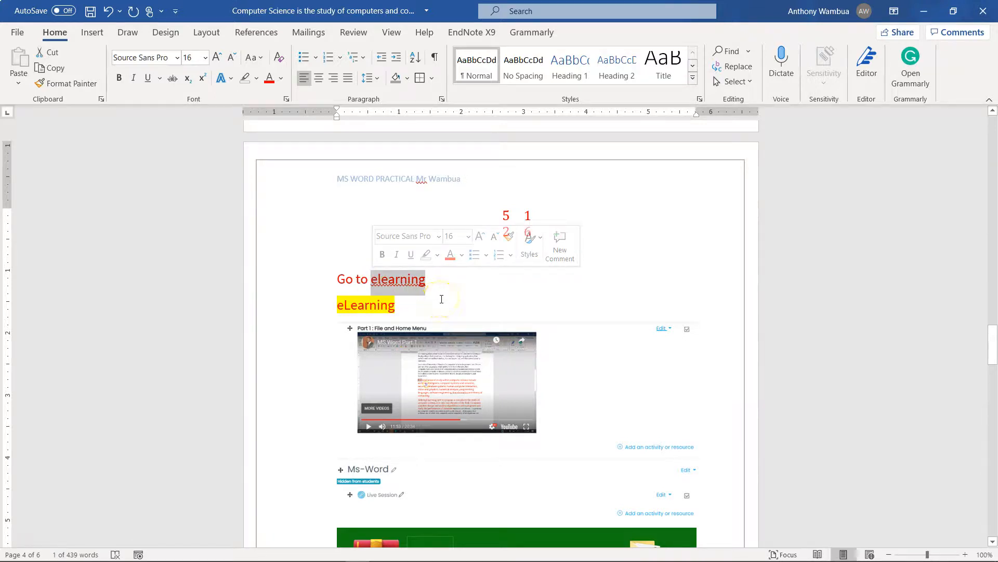
Switch to Chrome, open the Daystar eLearning dashboard and copy its web address
mouse_move(364, 542)
click(263, 556)
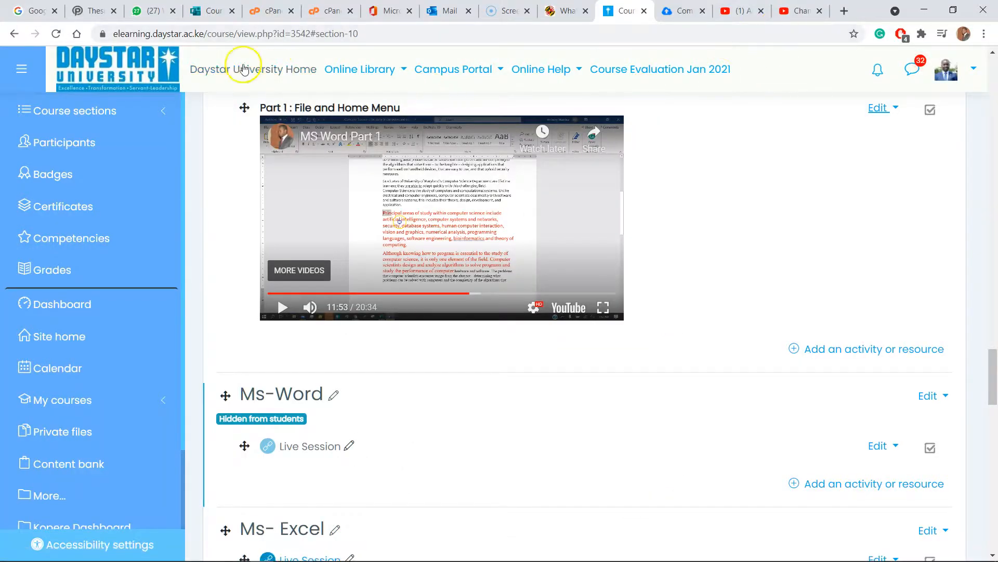
click(98, 66)
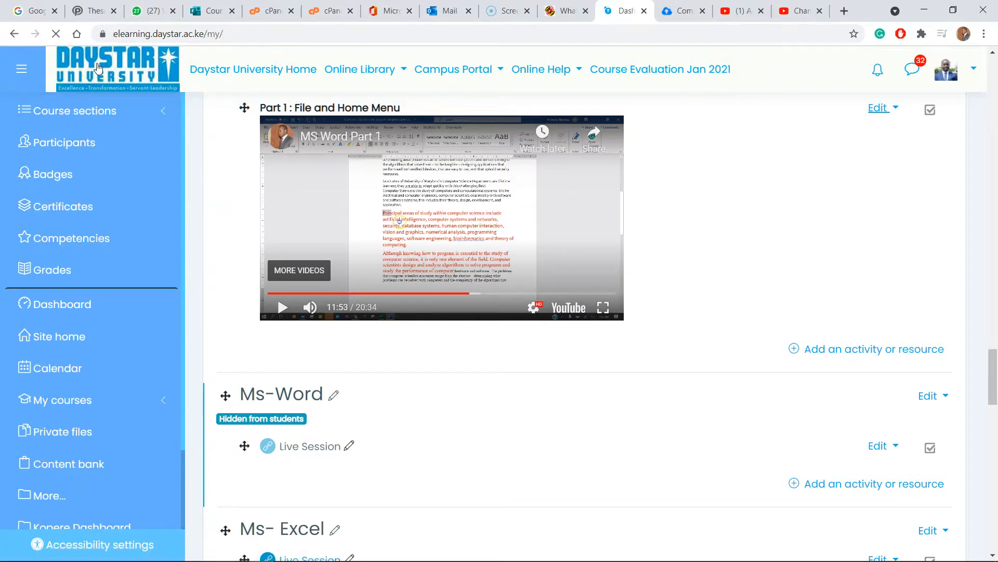
click(231, 34)
key(ctrl+c)
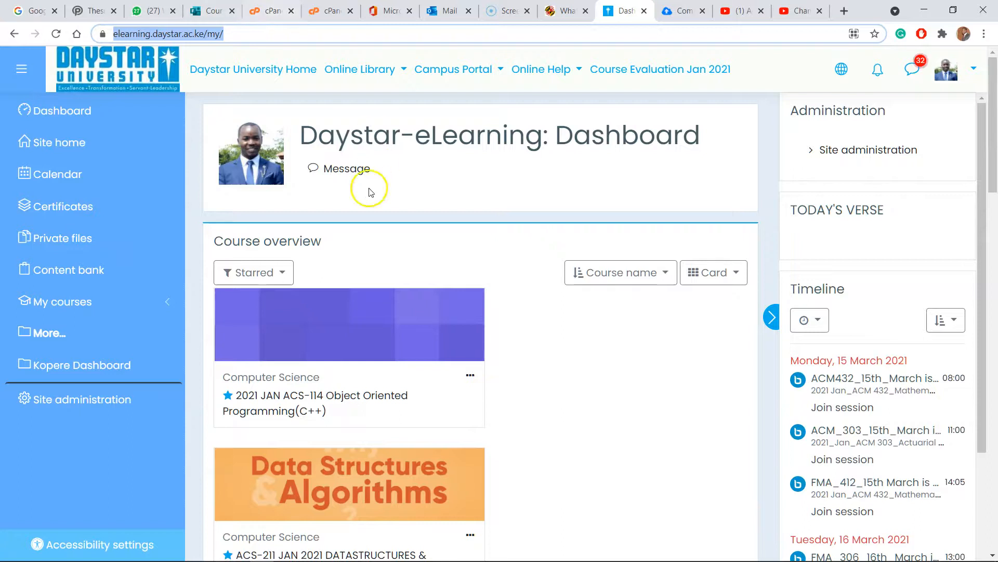
mouse_move(355, 555)
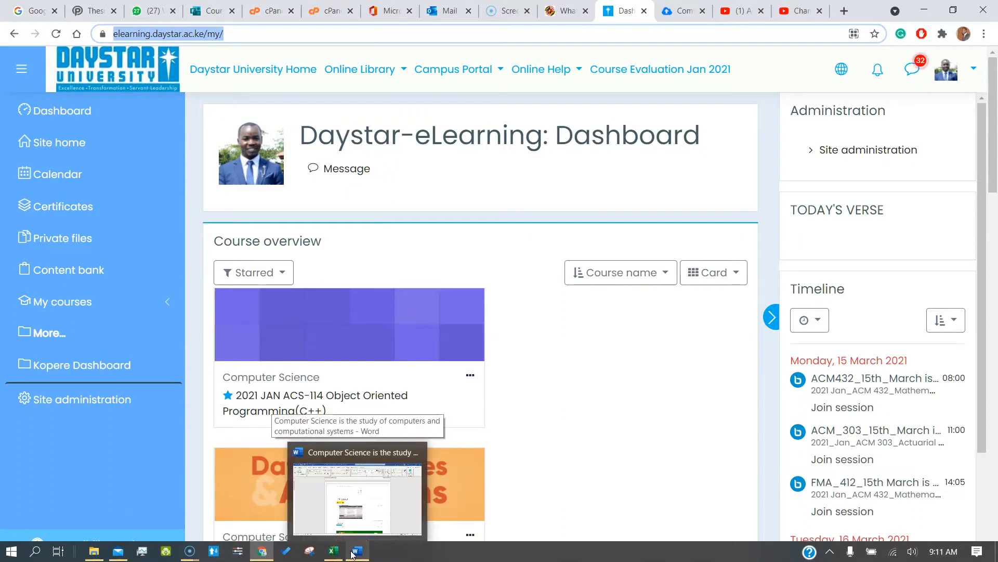
click(353, 553)
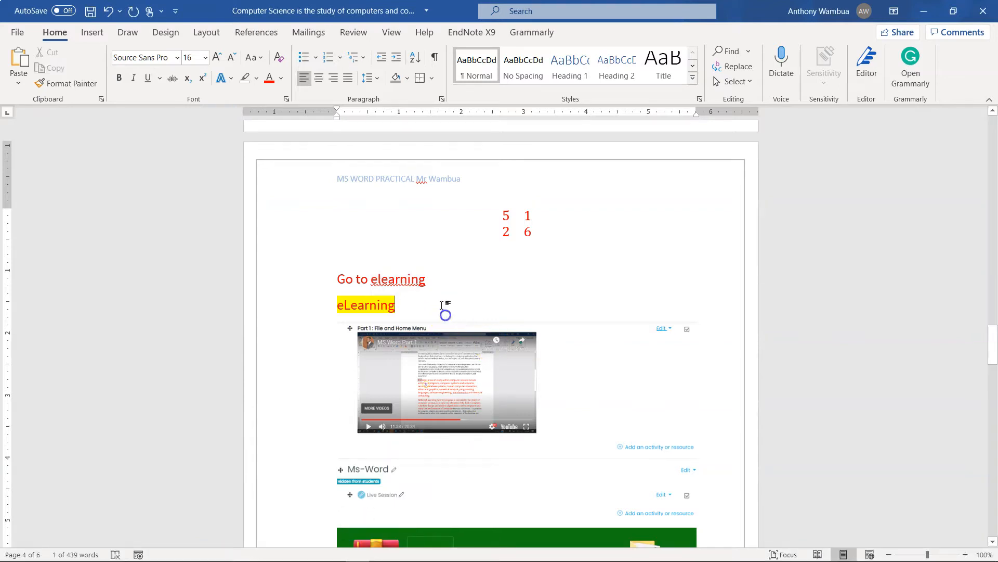
drag(435, 279, 375, 279)
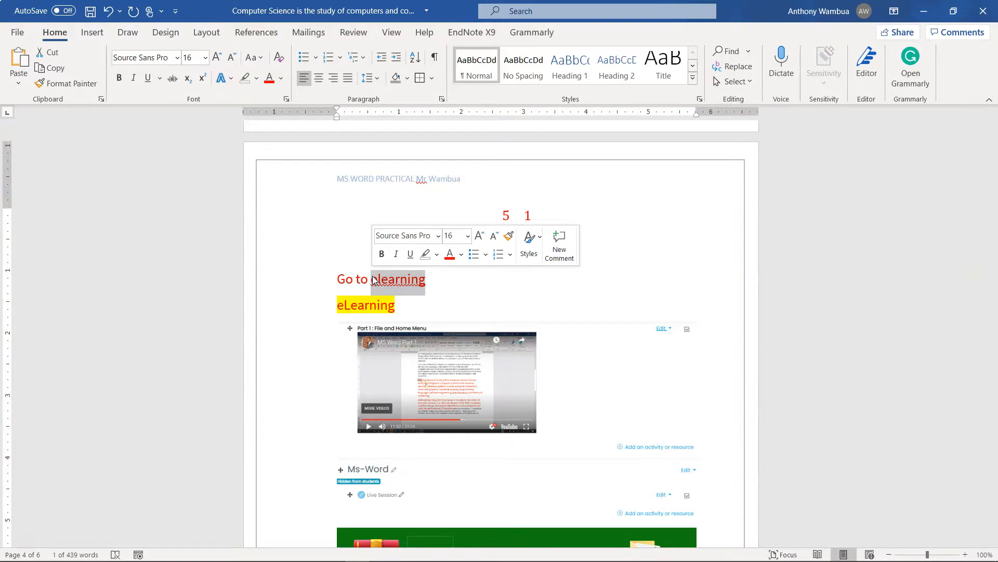
drag(437, 284, 371, 281)
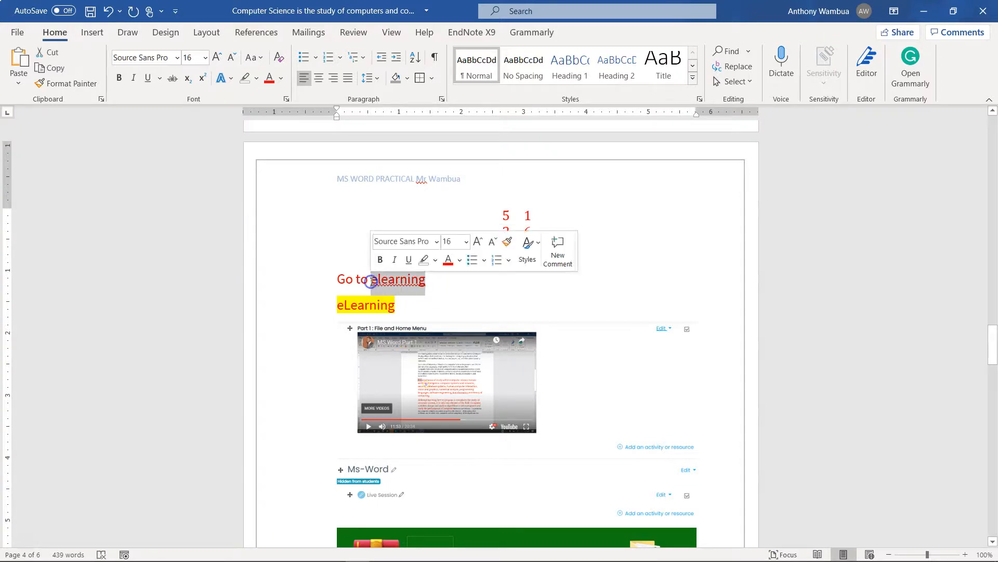
click(89, 33)
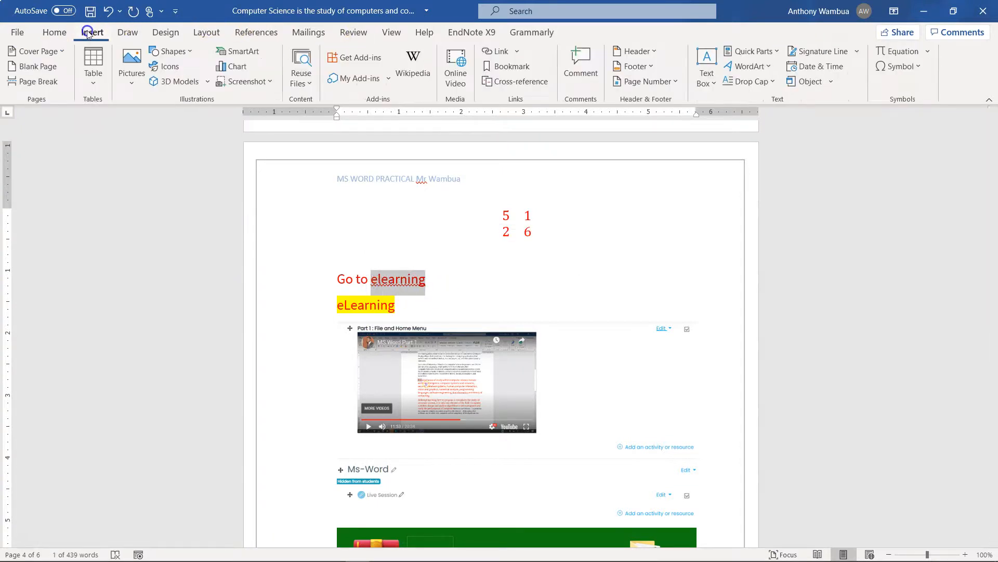
click(517, 51)
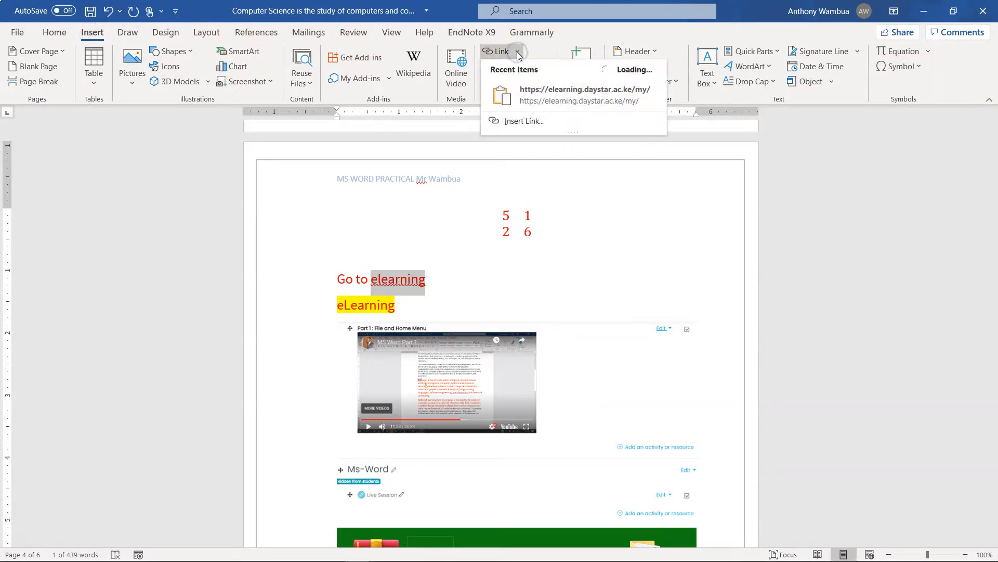
click(493, 52)
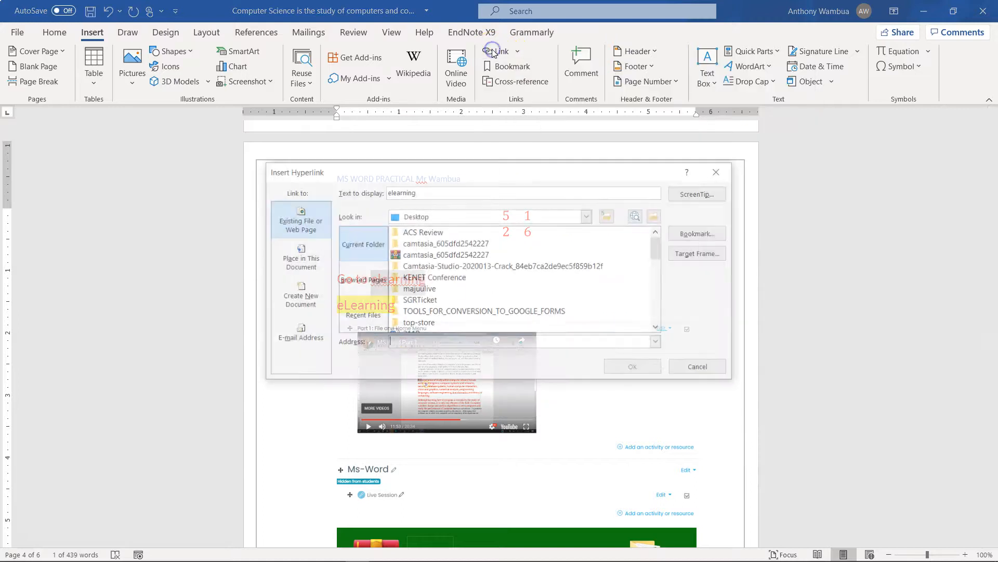
click(452, 191)
double_click(392, 195)
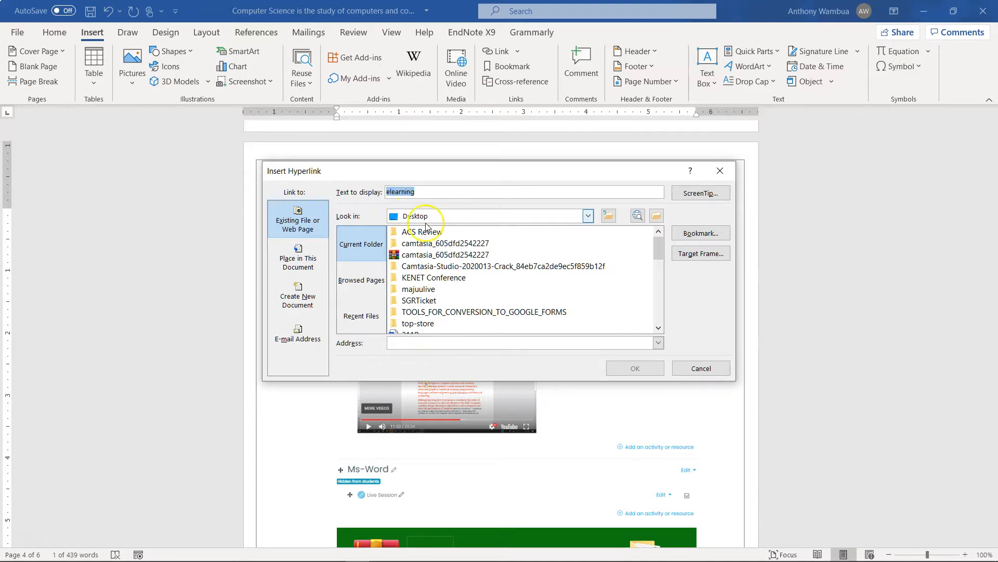
click(437, 343)
key(ctrl+v)
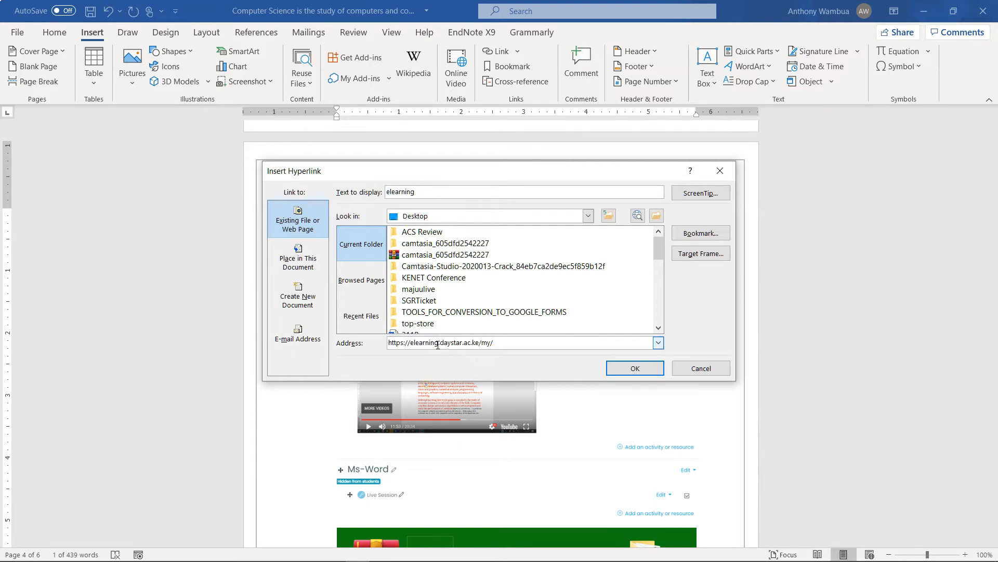
click(633, 369)
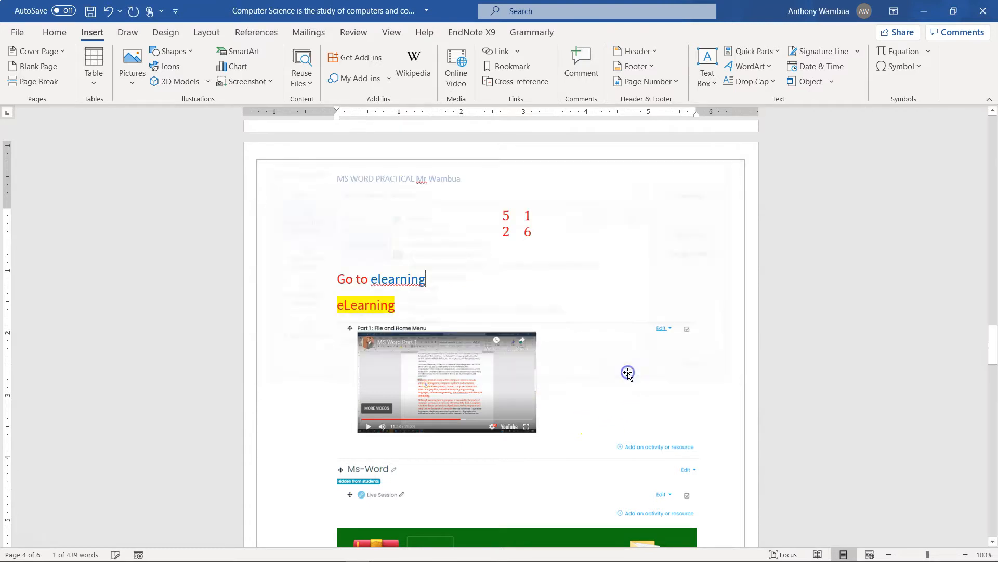
Check the target address of the "elearning" hyperlink in the "Go to elearning" line
click(624, 252)
scroll(626, 255, down, 3)
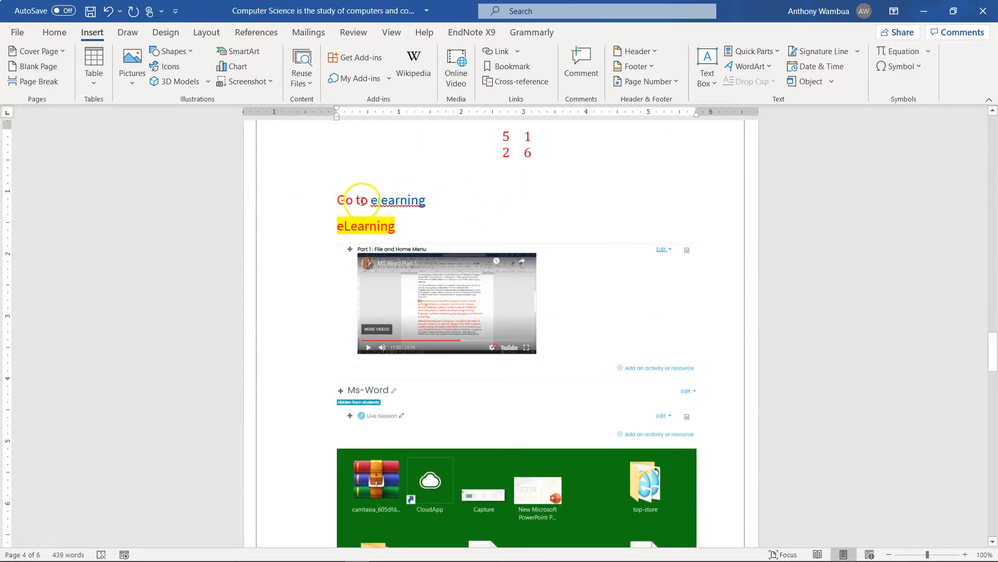
mouse_move(398, 203)
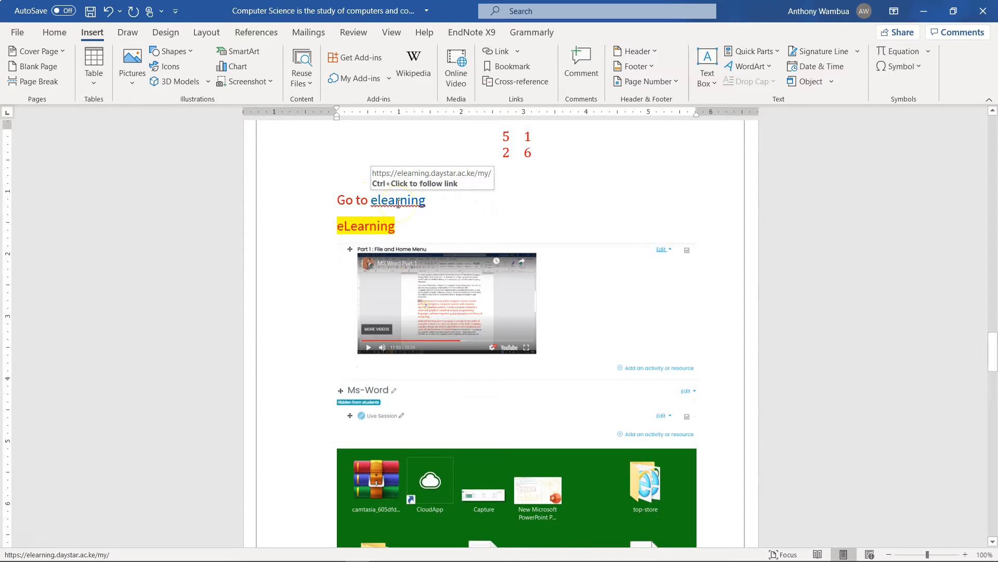